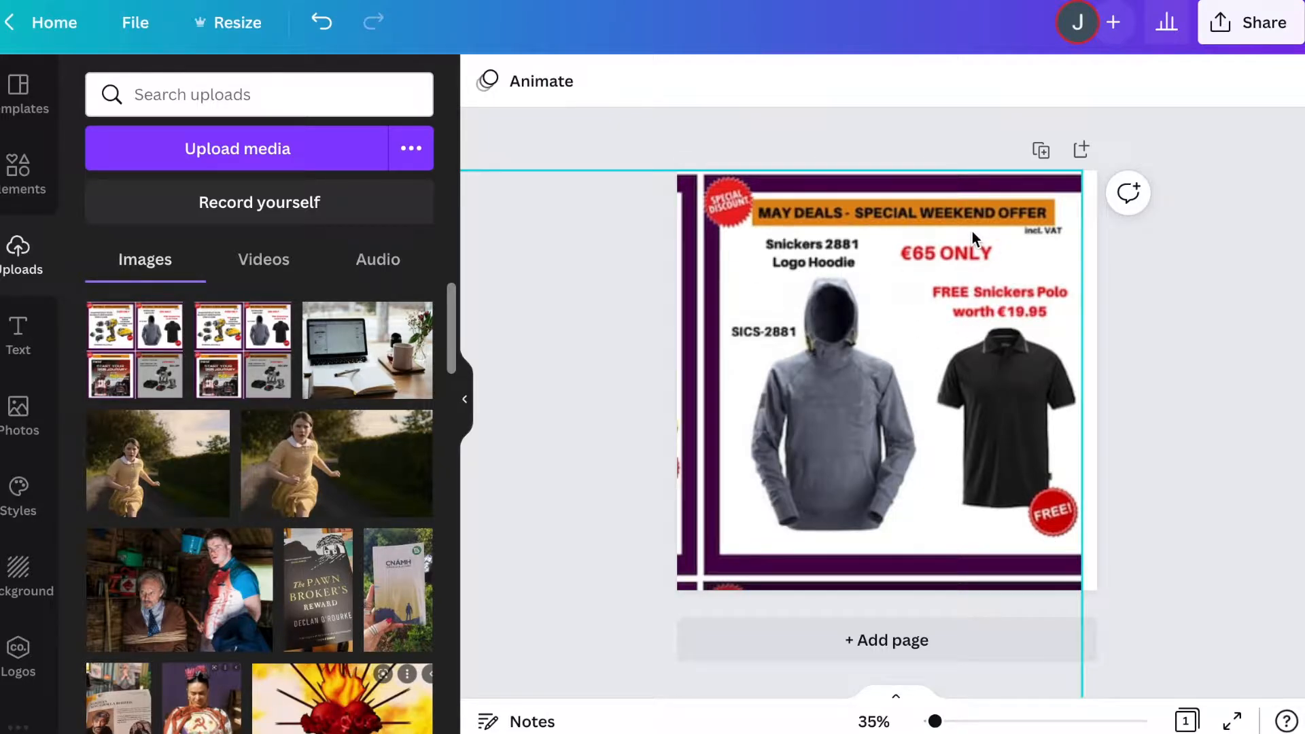
Step: Add a second blank page to the design and upload hoddie.jpeg from the Downloads folder
left_click(855, 588)
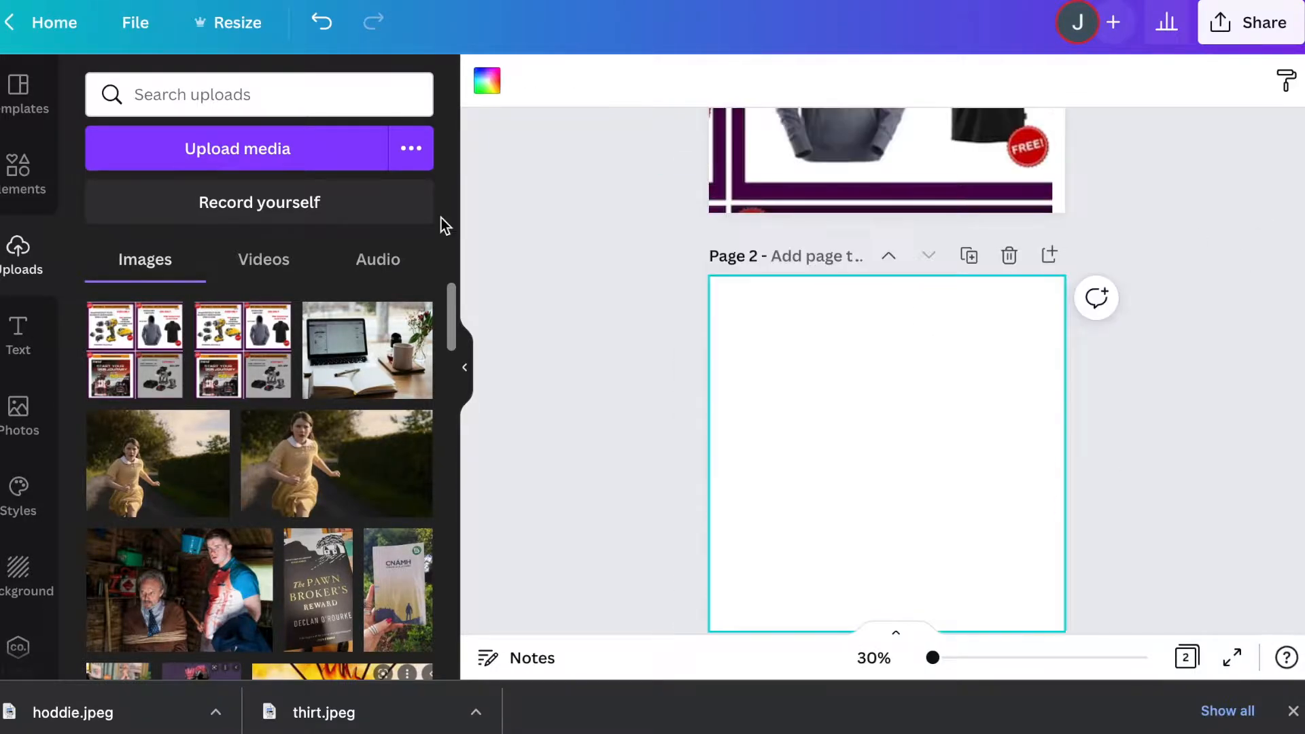
left_click(299, 162)
left_click(284, 250)
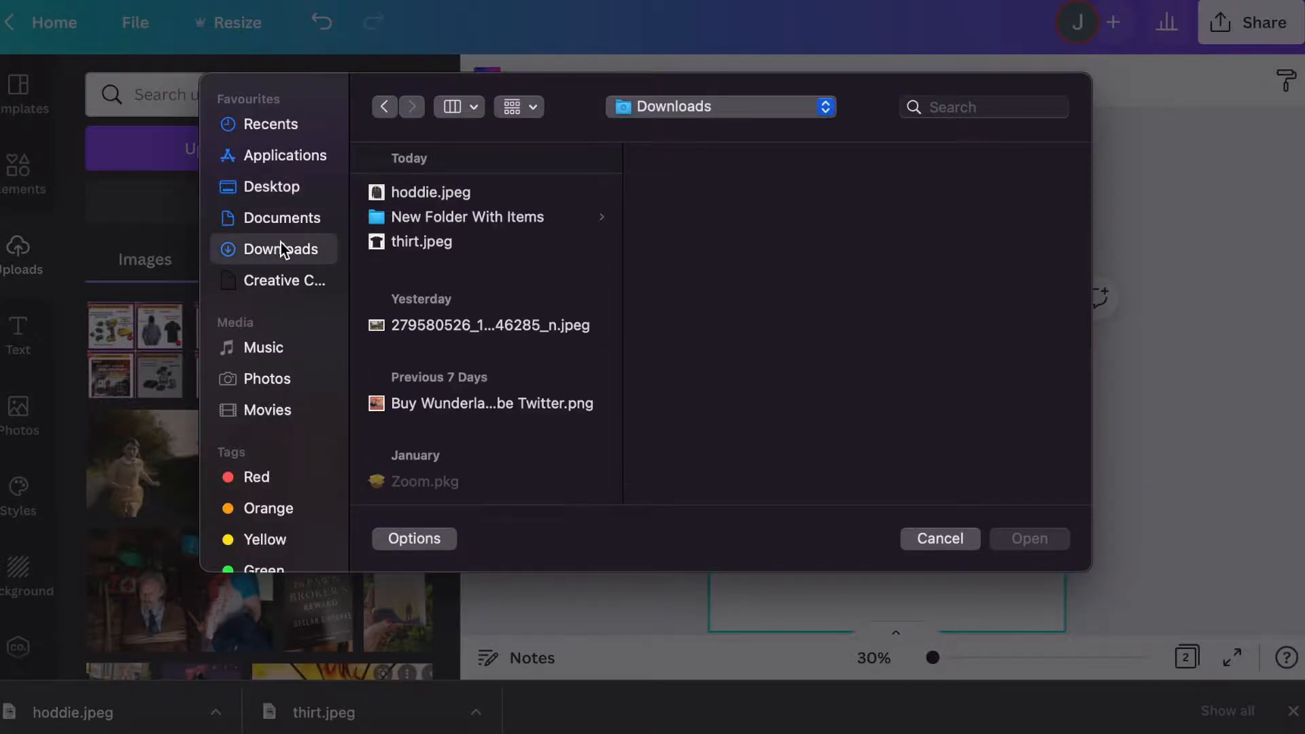
left_click(443, 194)
left_click(1029, 539)
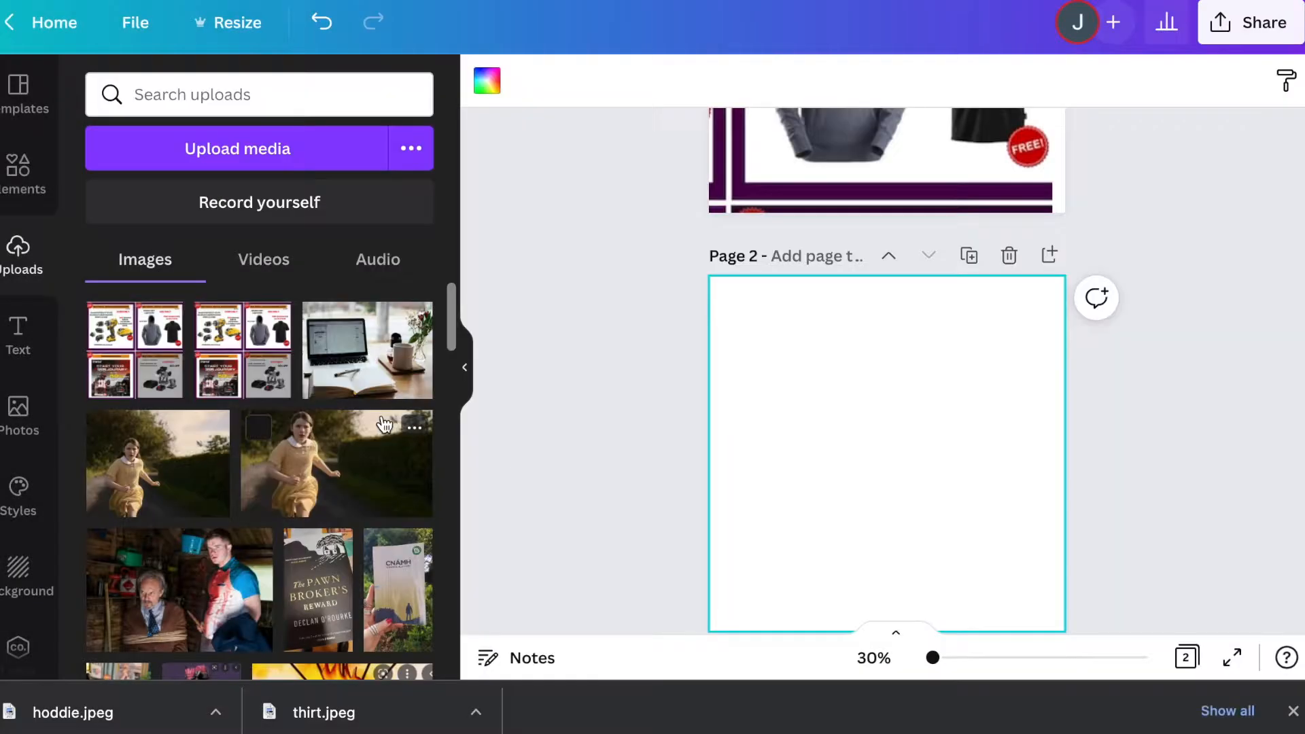
left_click(487, 81)
left_click(19, 252)
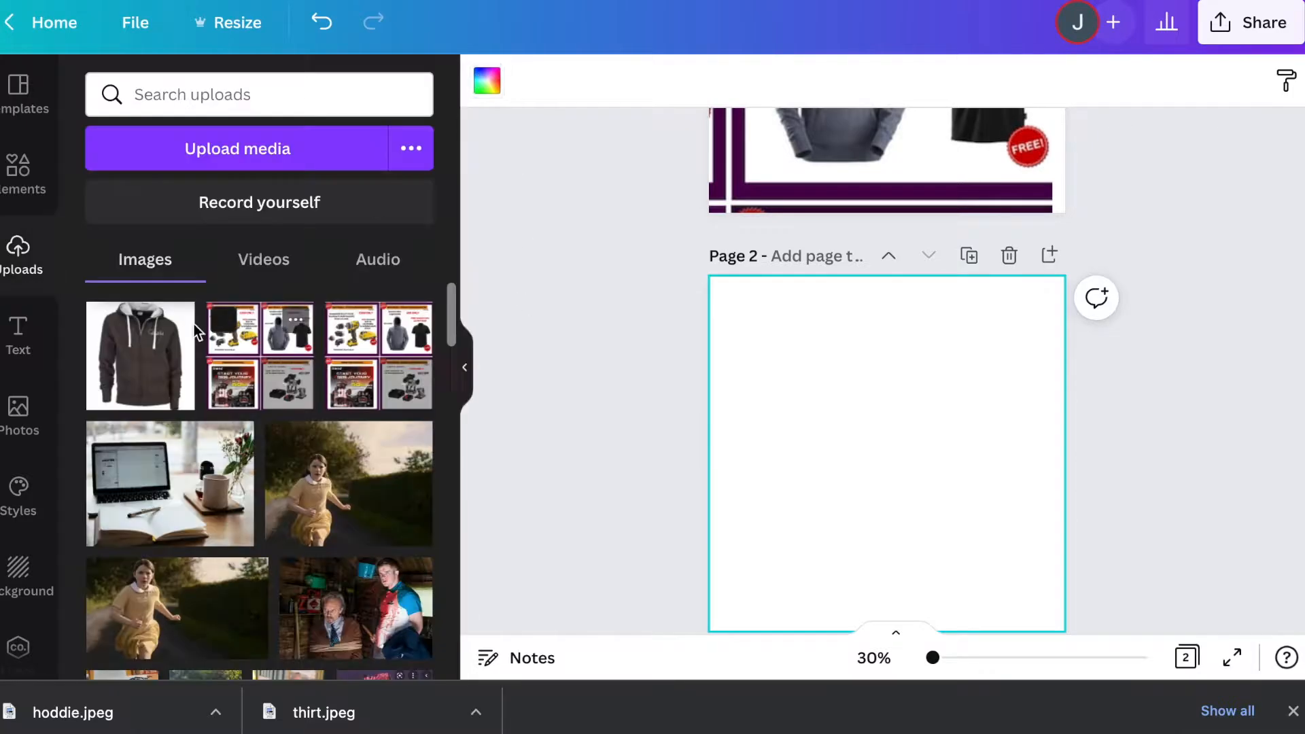
Step: Upload the T-shirt picture thirt.jpeg from the Downloads folder
left_click(292, 151)
left_click(437, 244)
left_click(1032, 539)
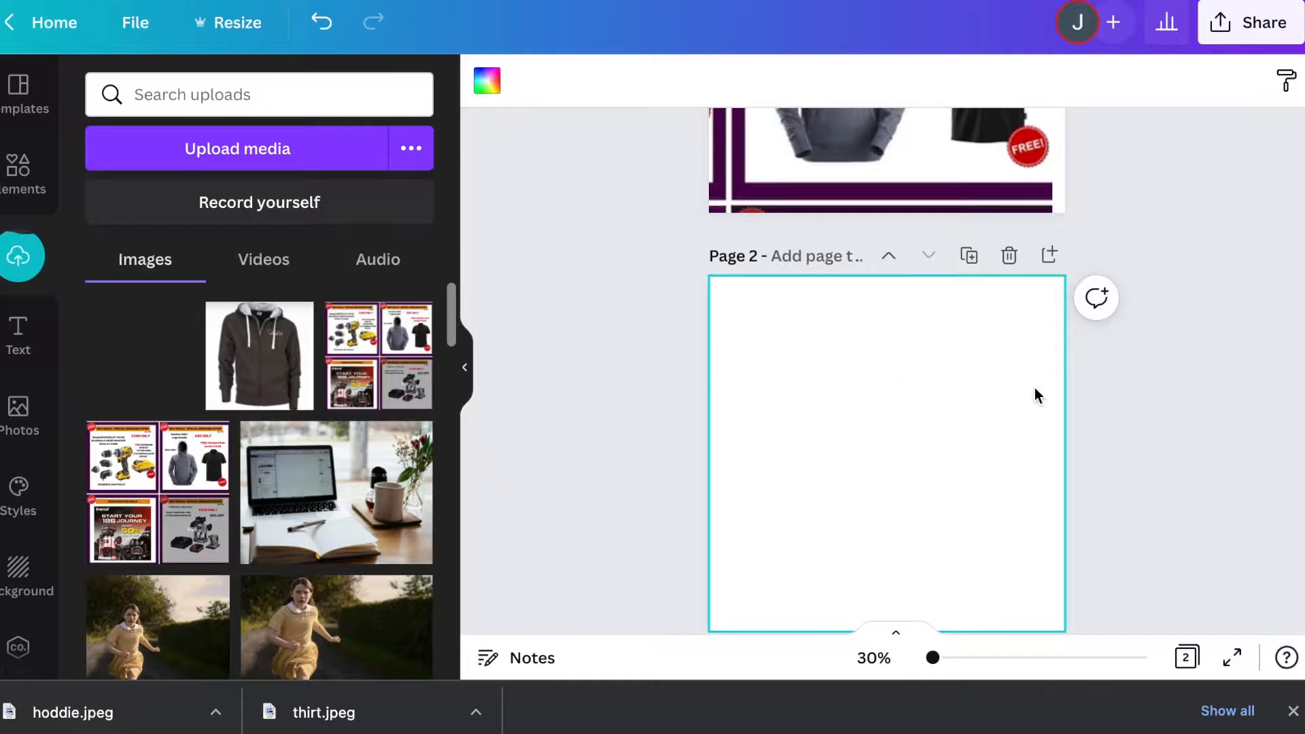
scroll(867, 435, "down", 1)
scroll(866, 435, "up", 5)
scroll(968, 401, "down", 5)
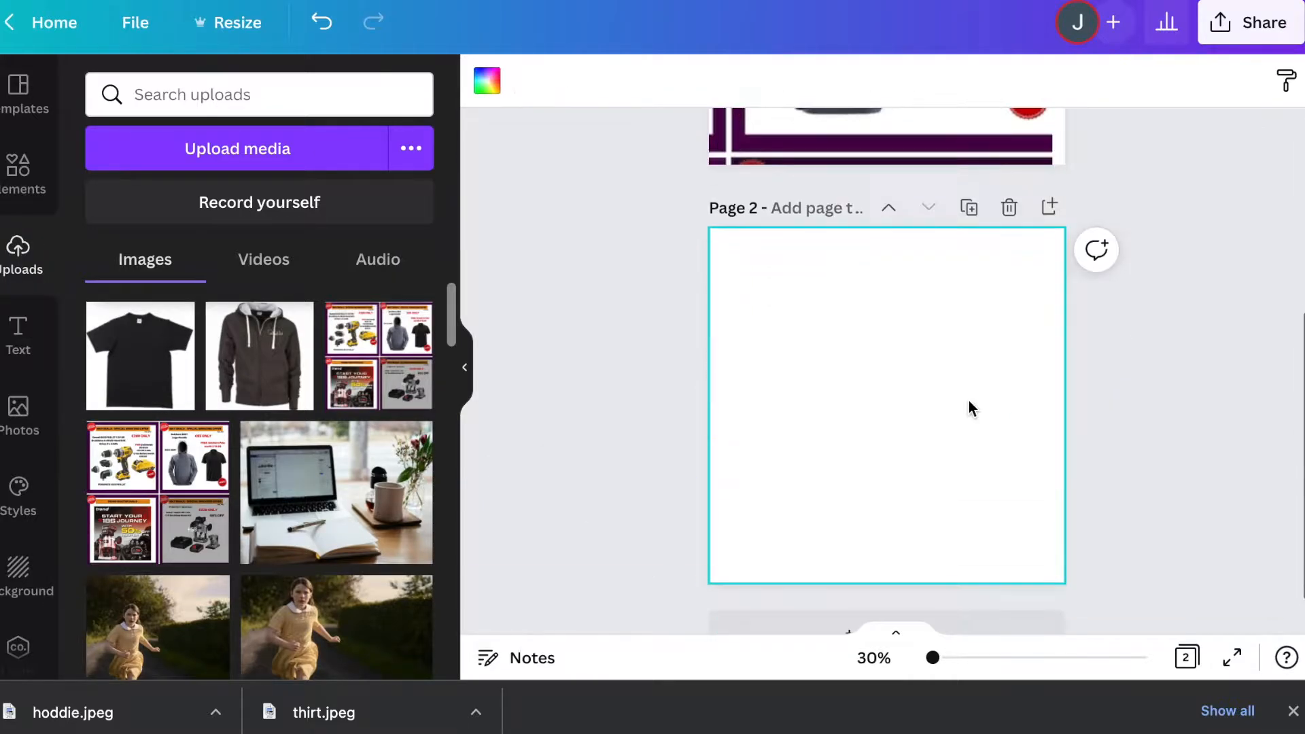
Step: Set page 2's background to the golden-orange shade from the photo colors
left_click(487, 80)
scroll(310, 448, "down", 2)
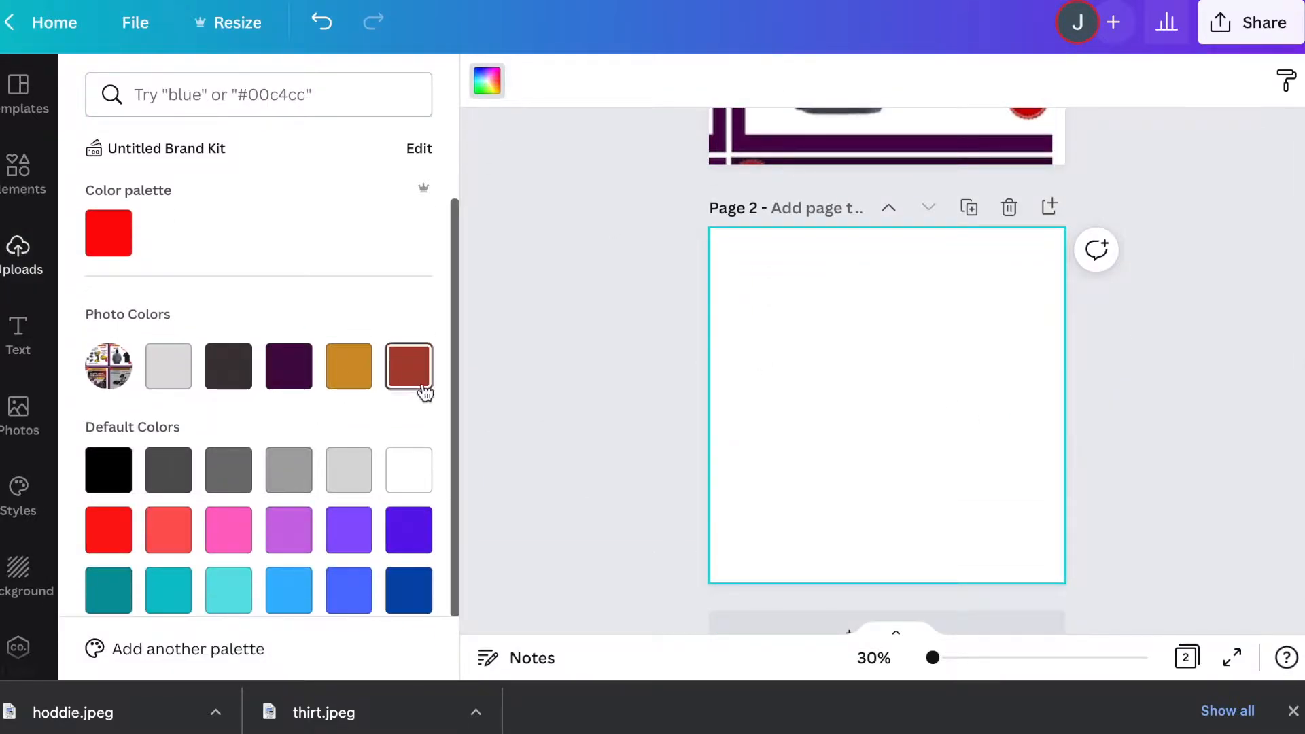
left_click(349, 391)
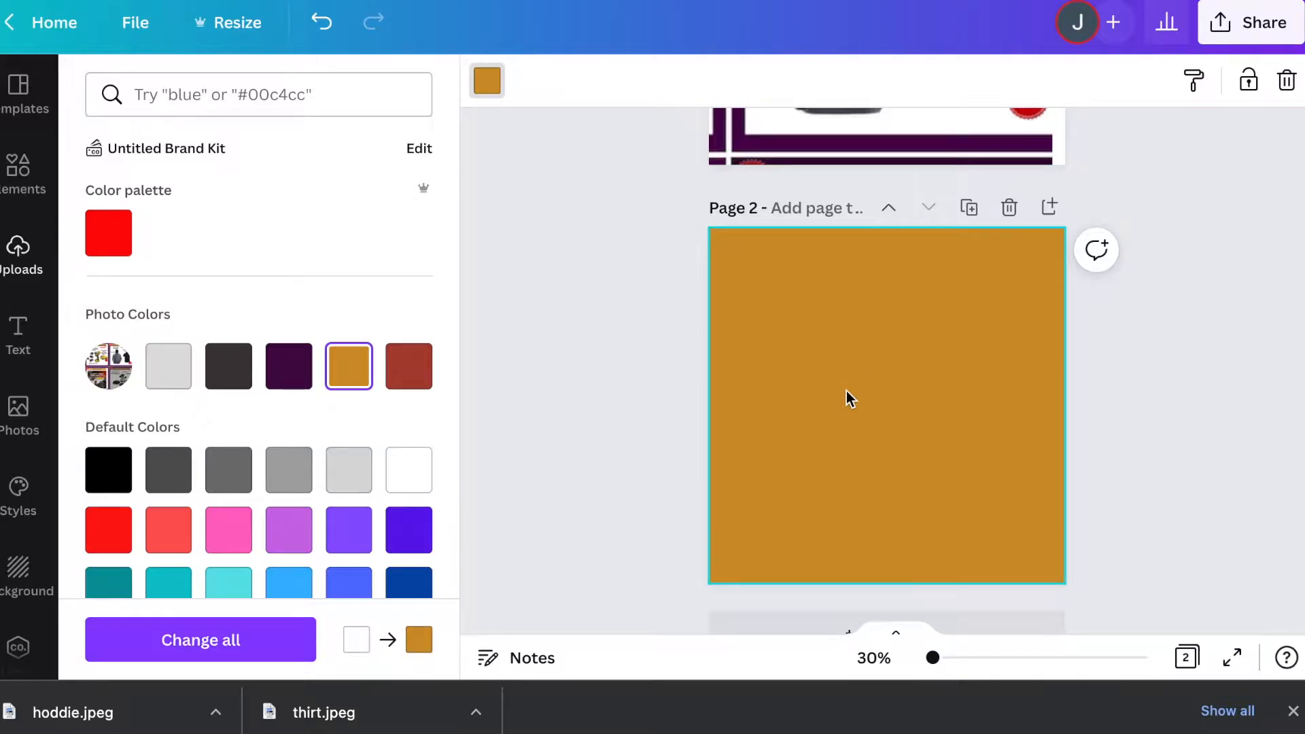
left_click(887, 331)
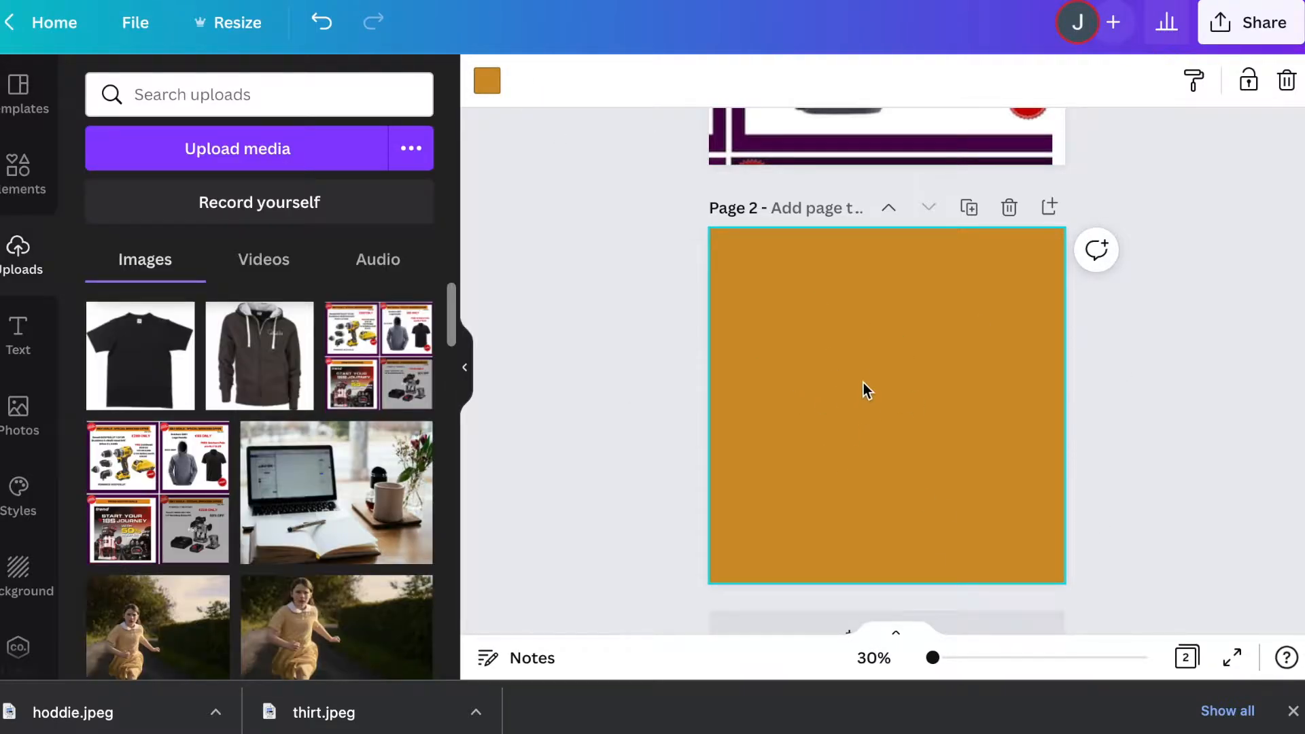
left_click(499, 82)
left_click(110, 368)
left_click(175, 204)
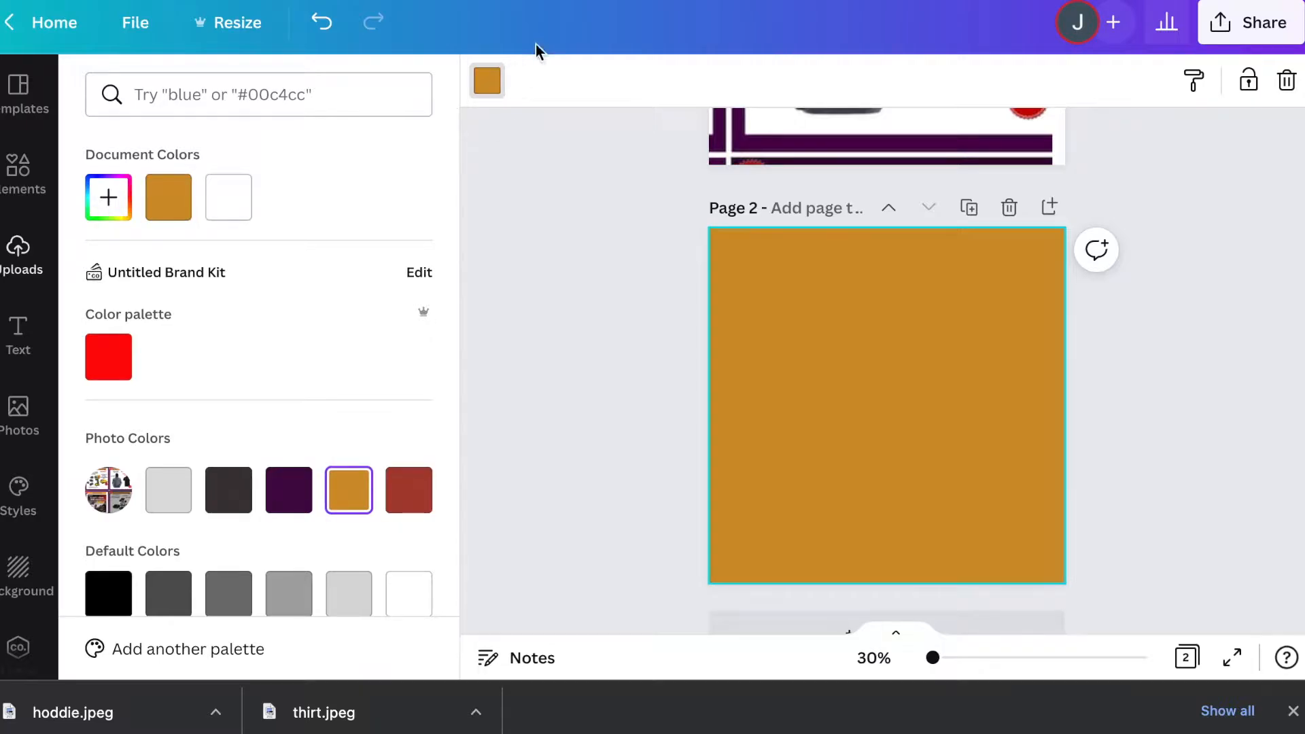
left_click(834, 340)
scroll(677, 323, "up", 4)
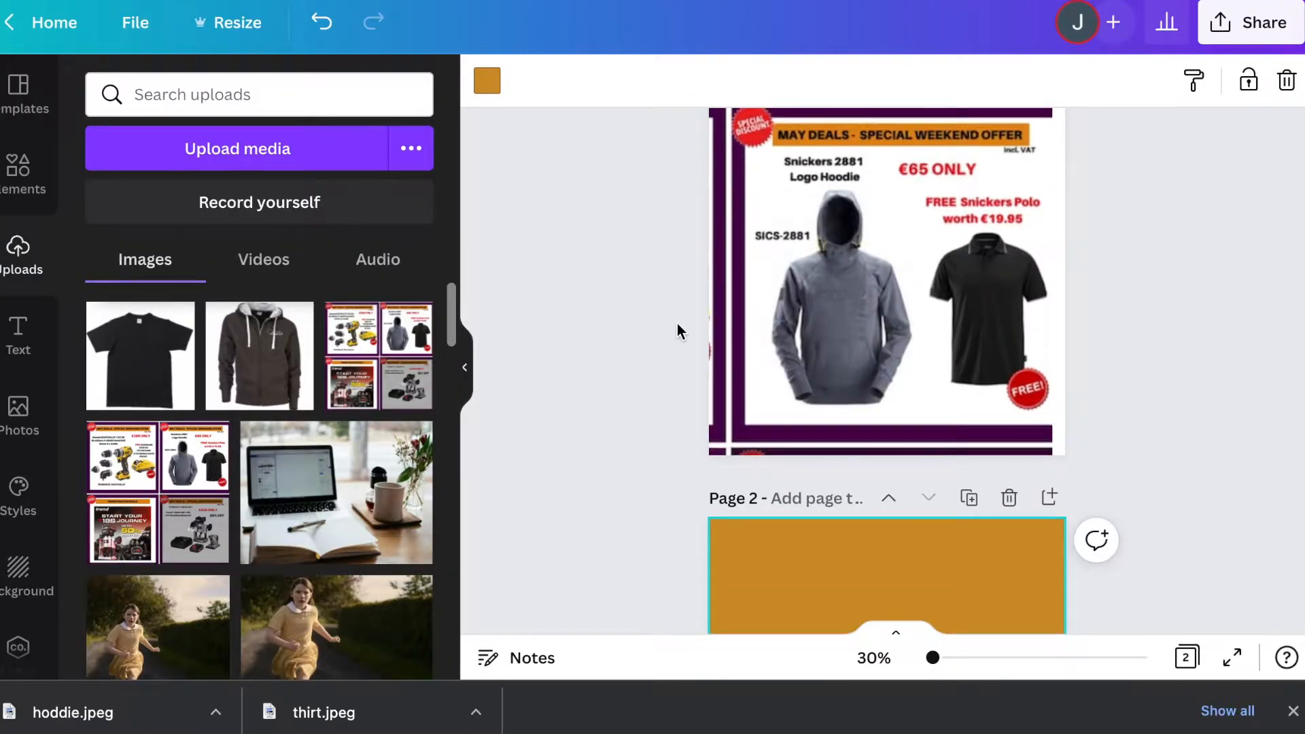
Step: Add the uploaded hoodie image to page 2 and place it in the left part of the page
scroll(678, 324, "down", 3)
left_click(260, 357)
scroll(752, 525, "down", 2)
left_click_drag(875, 389, 813, 412)
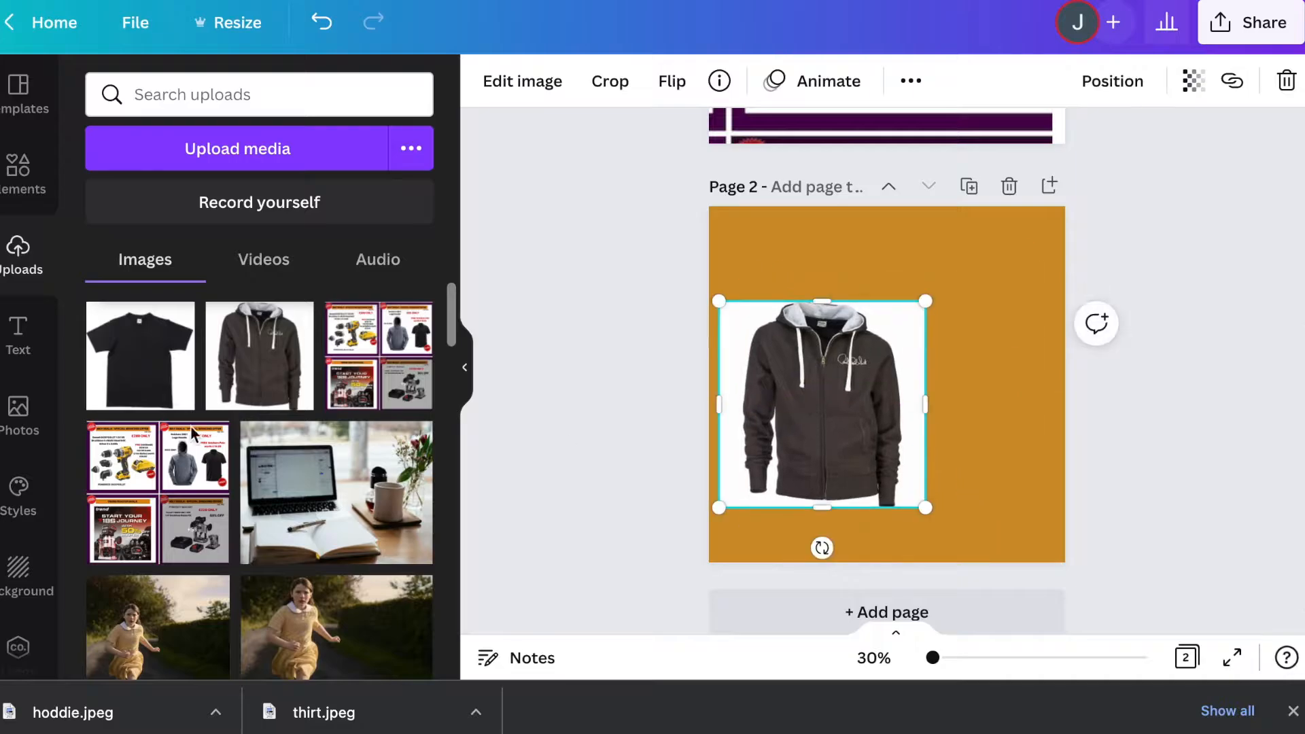
Step: Add the uploaded T-shirt image, shrink it to fit right of the hoodie, and shift the hoodie to the page's left edge
left_click(140, 356)
left_click_drag(876, 374, 927, 383)
left_click_drag(825, 278, 889, 341)
left_click_drag(1011, 400, 1022, 381)
left_click_drag(900, 321, 914, 335)
left_click_drag(832, 467, 822, 467)
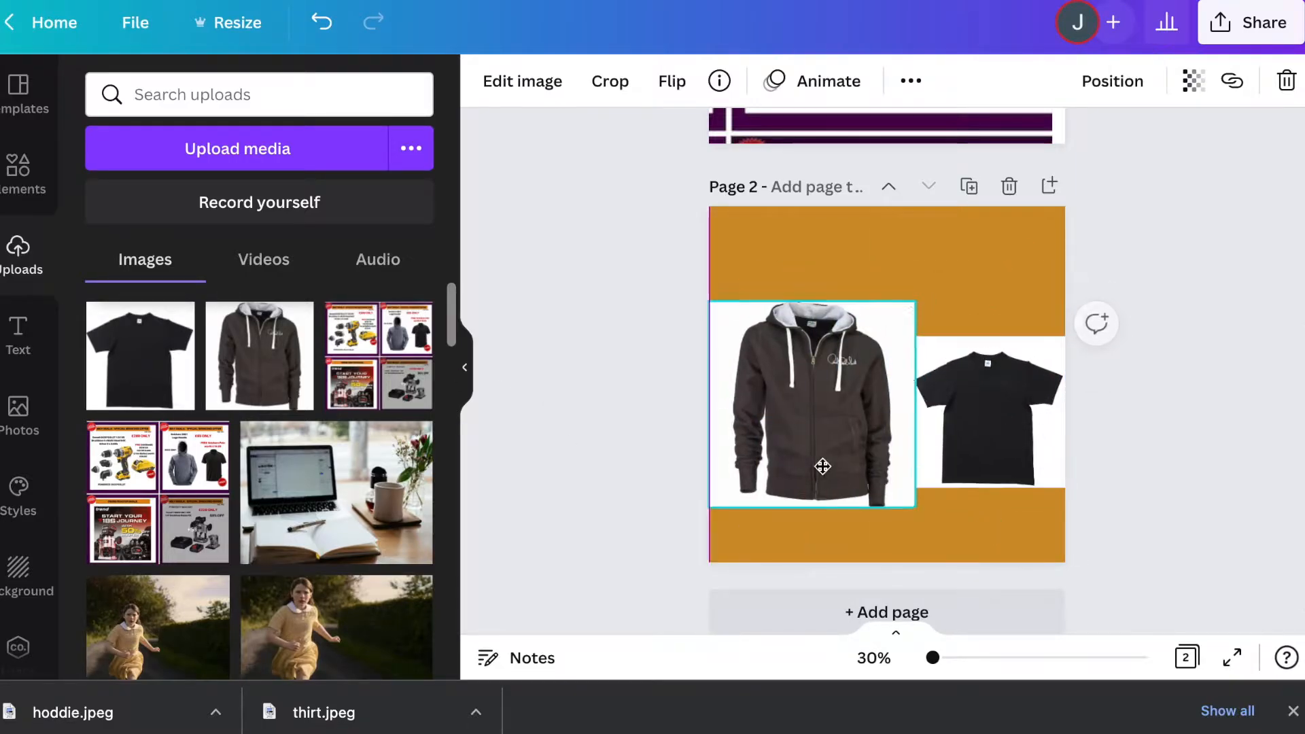
left_click(1005, 442)
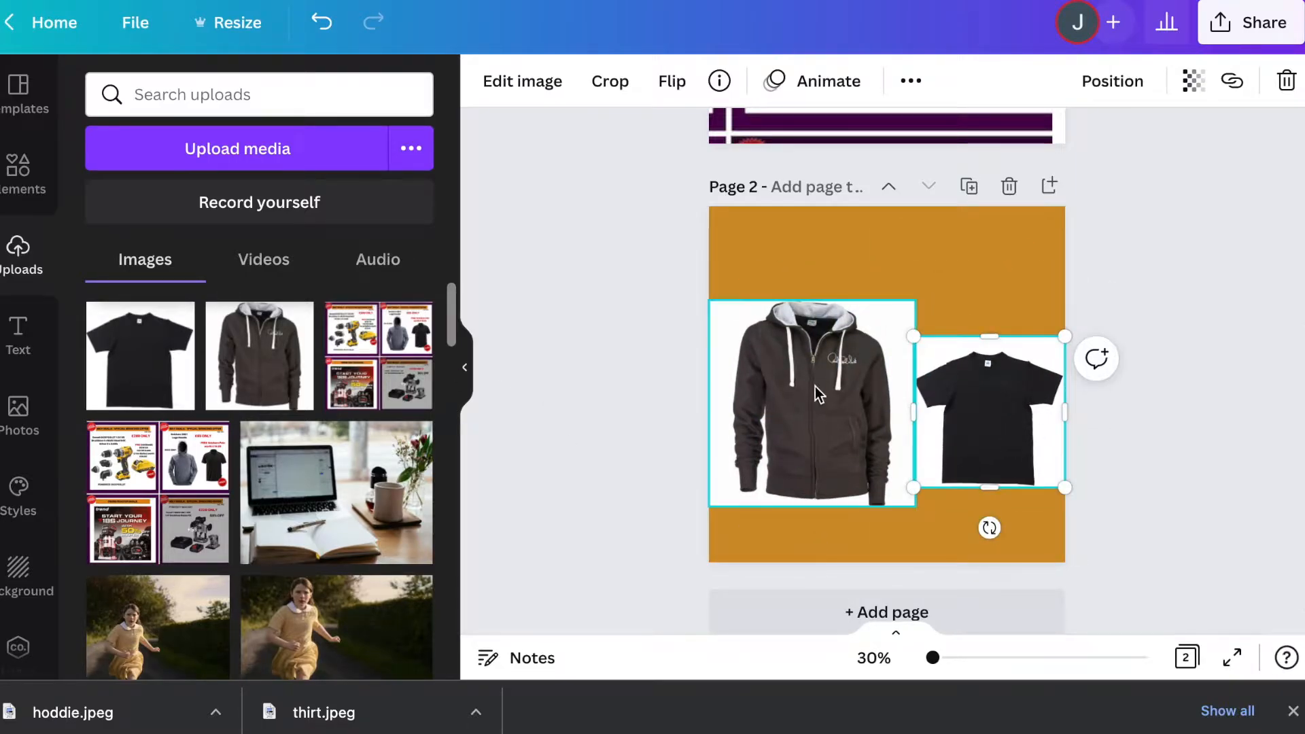
Step: Remove the background of the hoodie image with Background Remover and check the cut-out up close
left_click(827, 430)
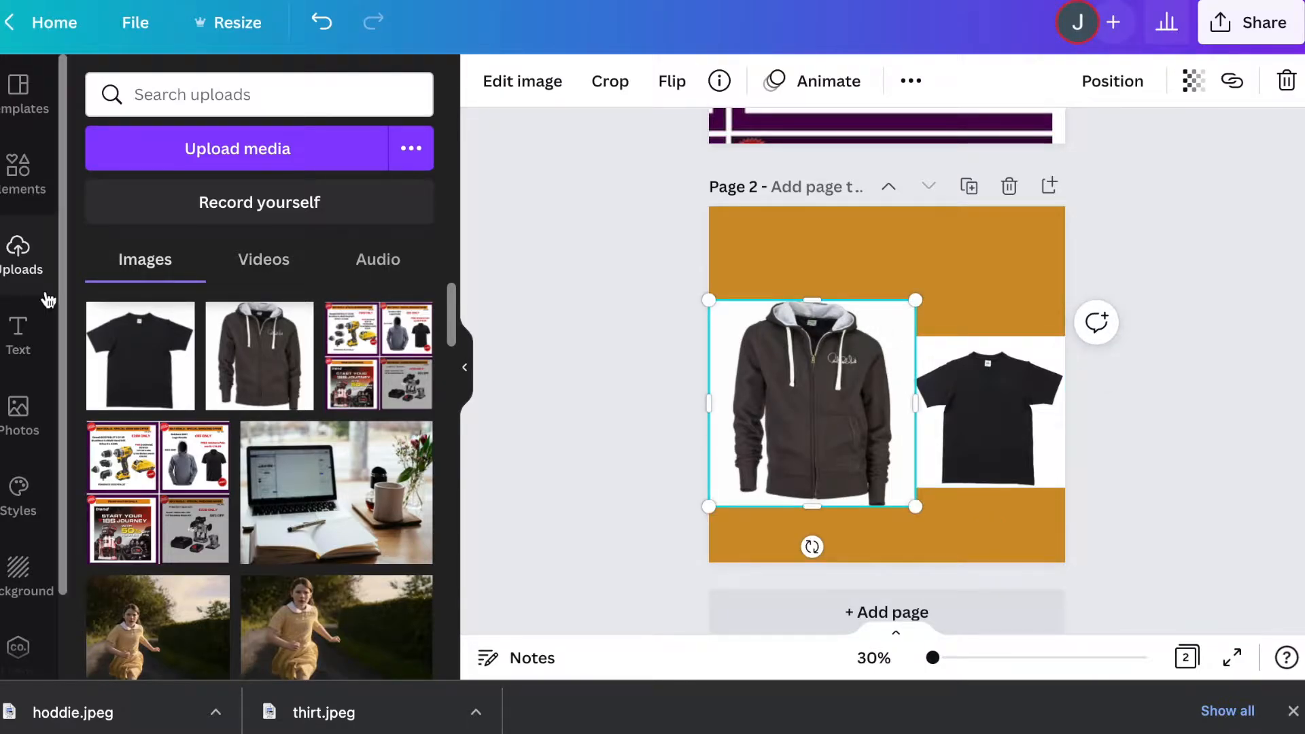
left_click(531, 82)
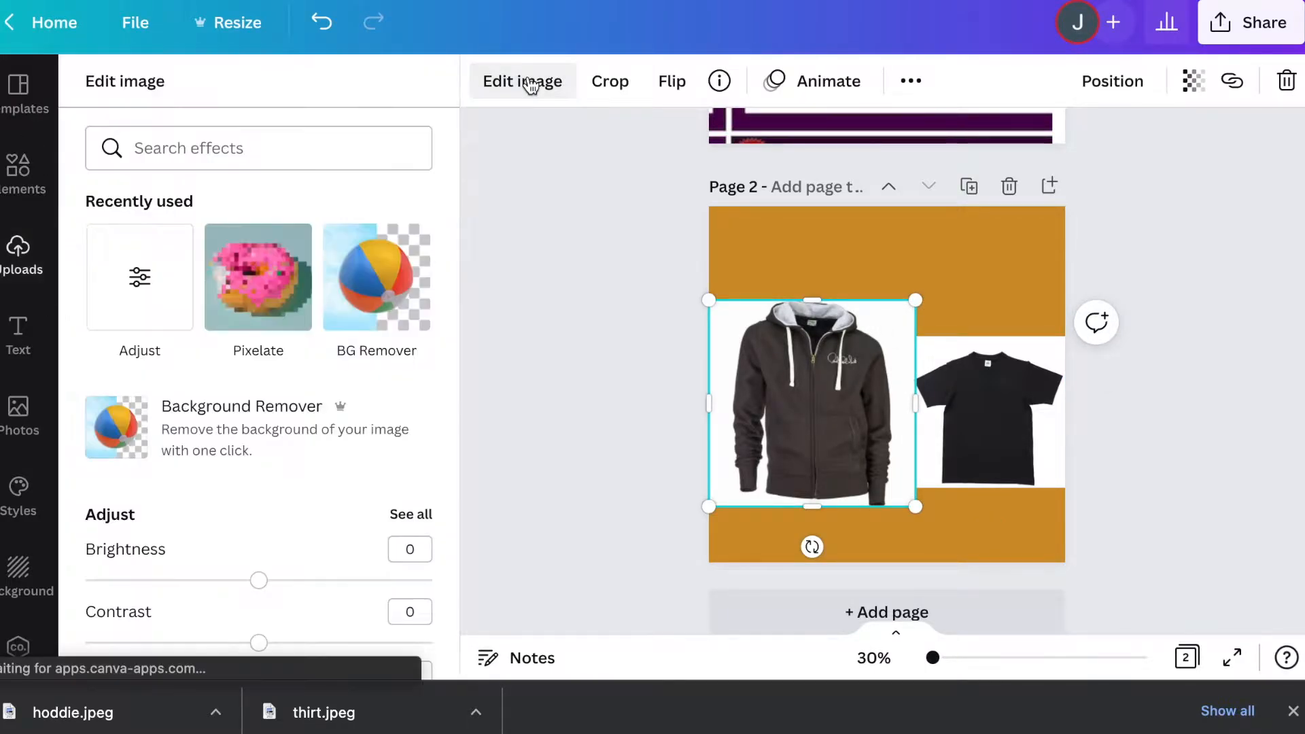
left_click(1047, 283)
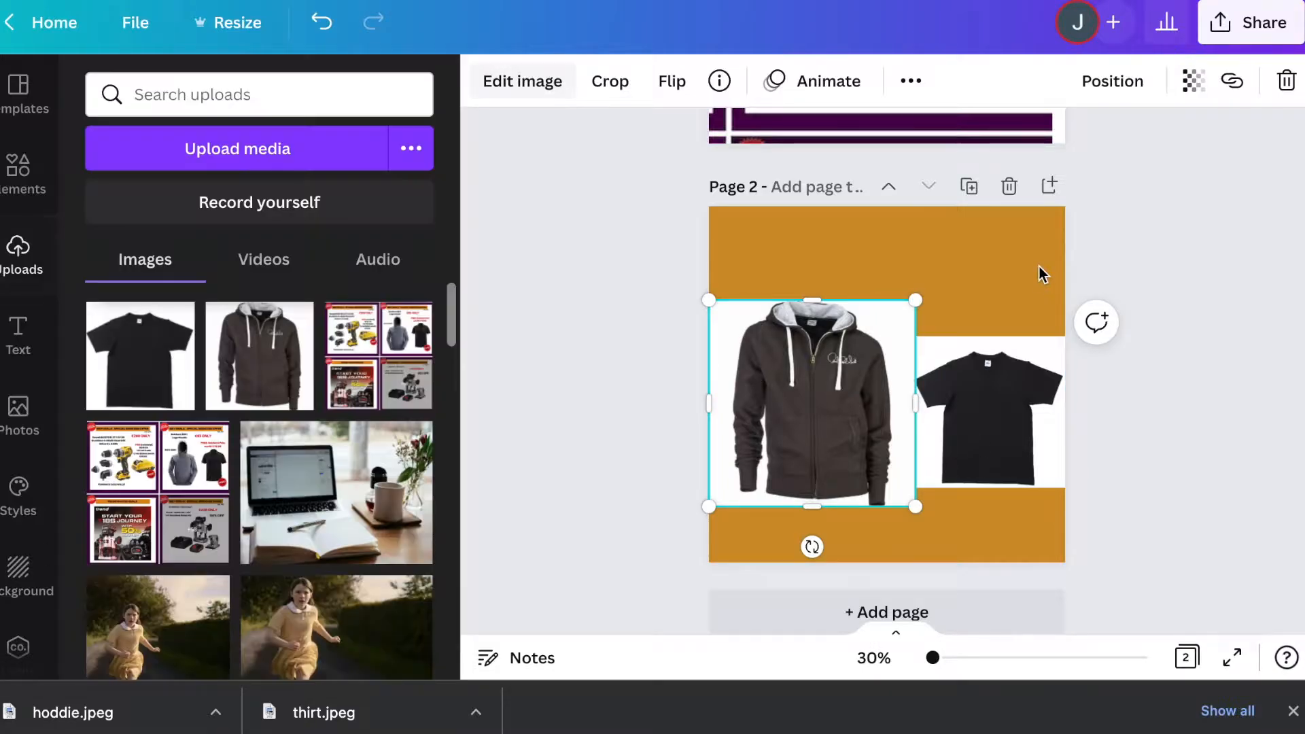
left_click(525, 81)
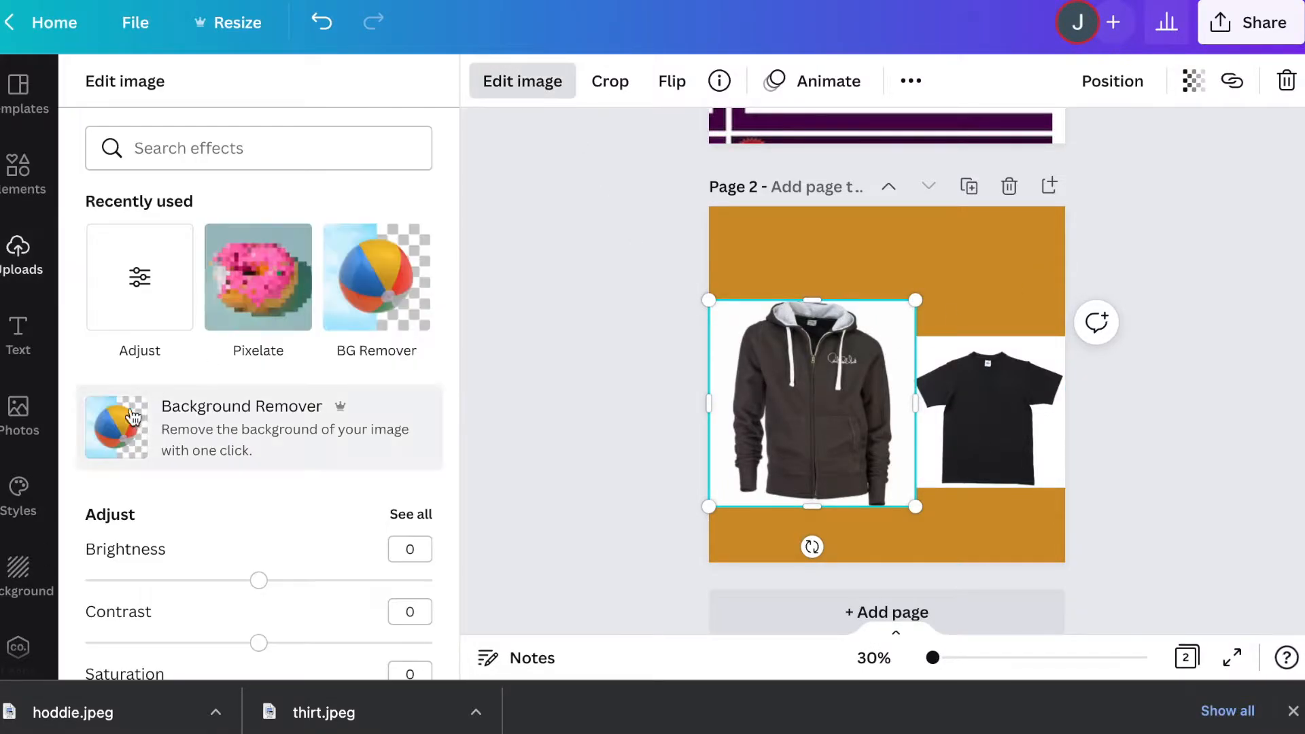
left_click(146, 430)
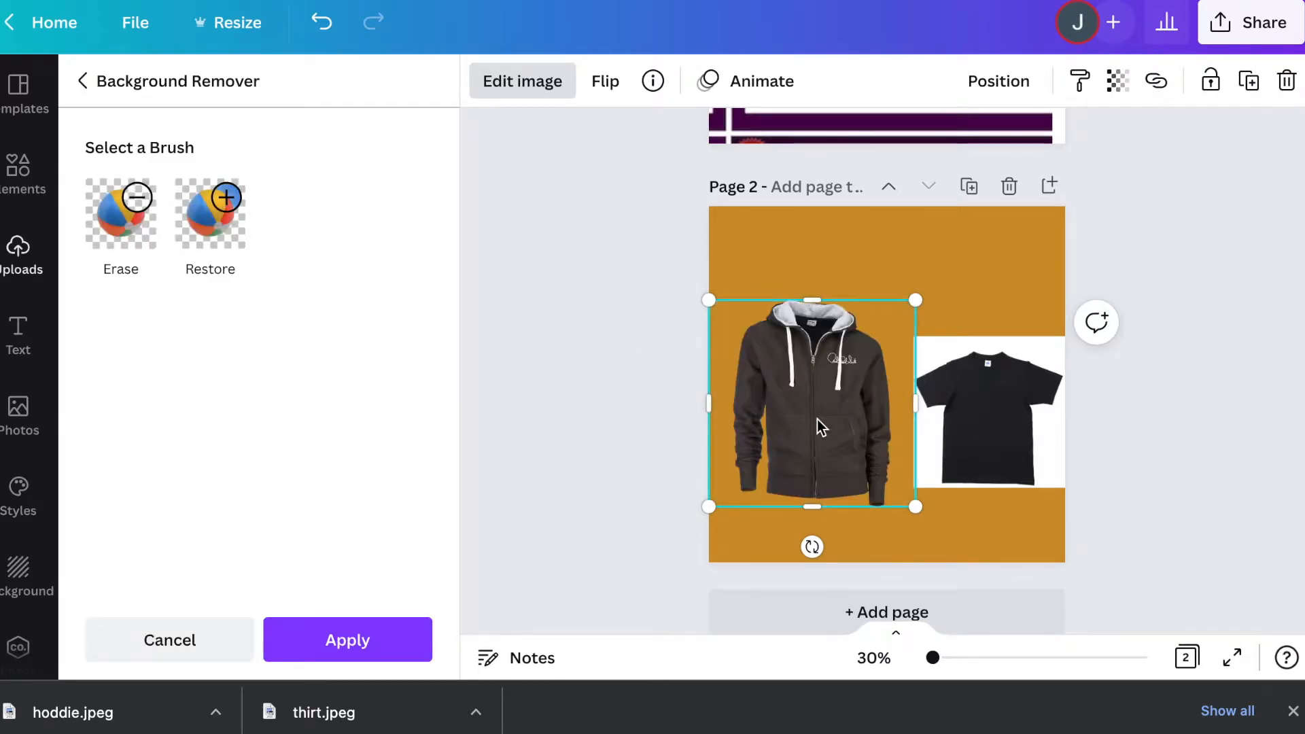
mouse_move(933, 657)
left_mouse_down()
mouse_move(993, 658)
mouse_move(947, 657)
left_mouse_up()
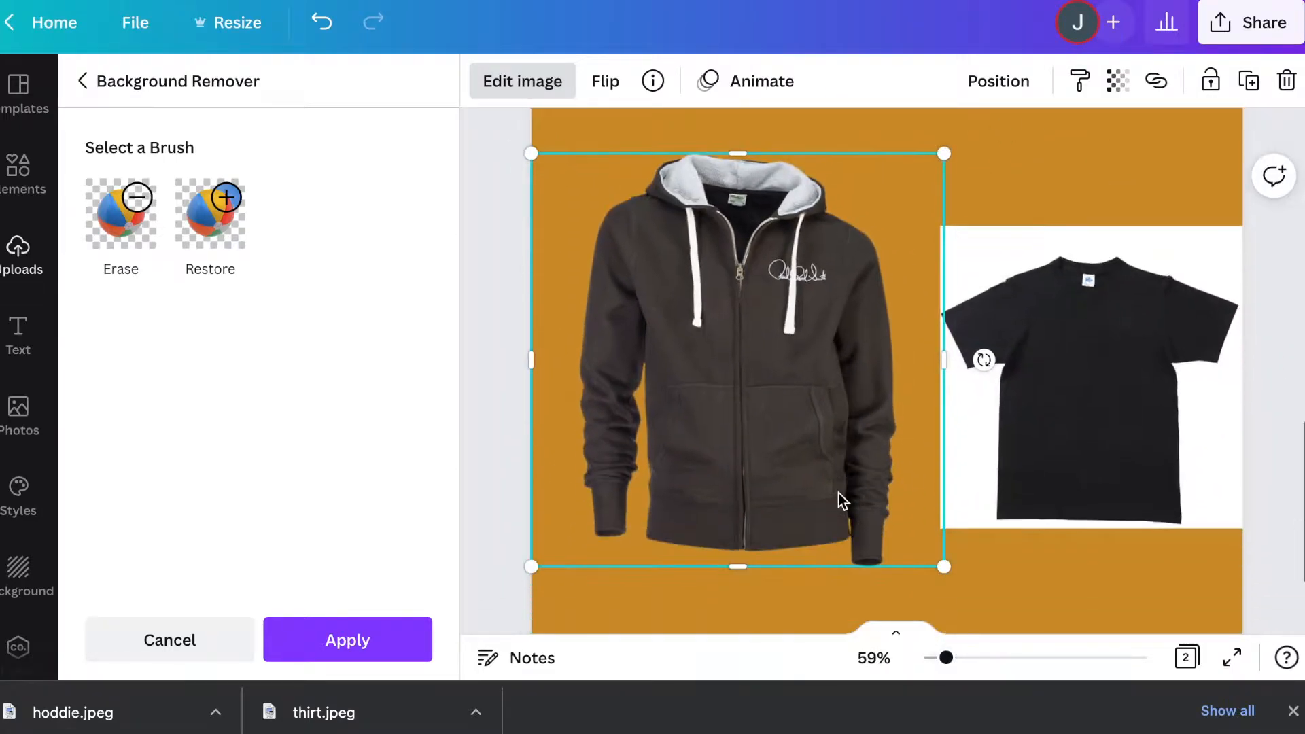
Step: Try erasing part of the hoodie's left sleeve with the Erase brush at size 25 and discard the strokes
left_click(148, 218)
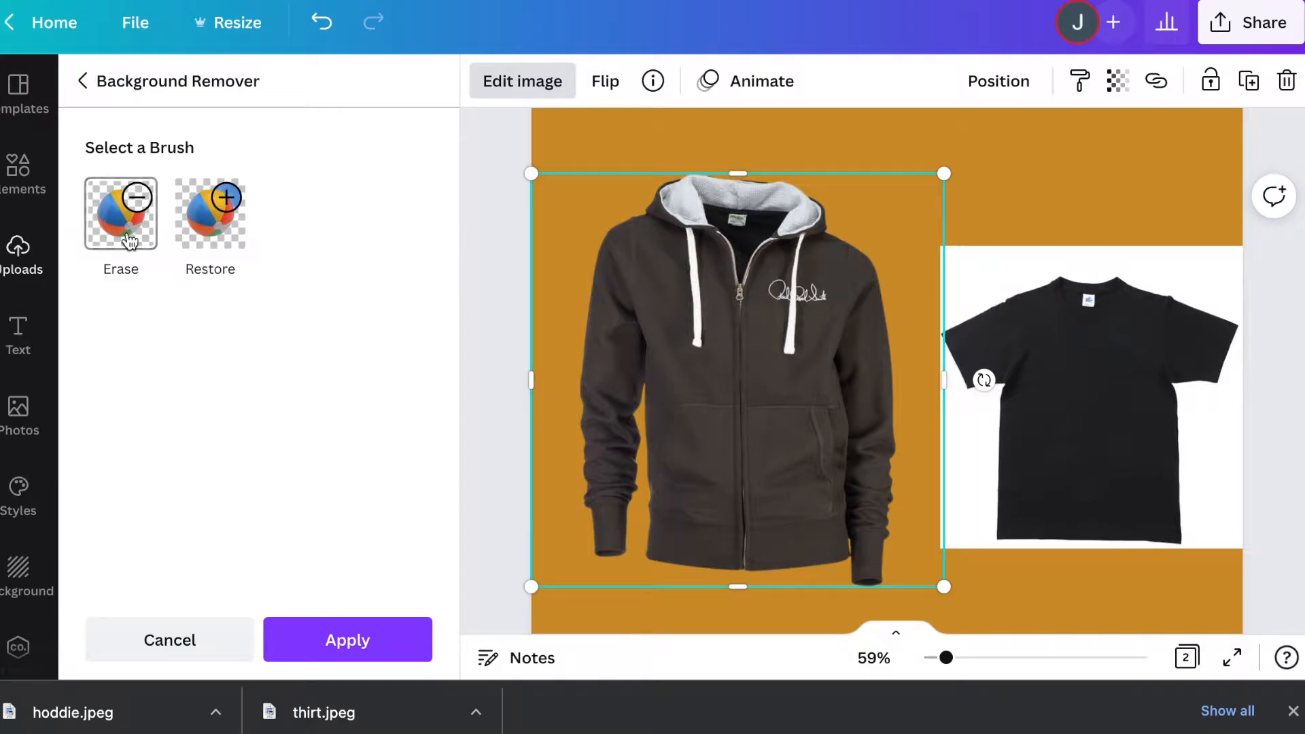
left_click(130, 241)
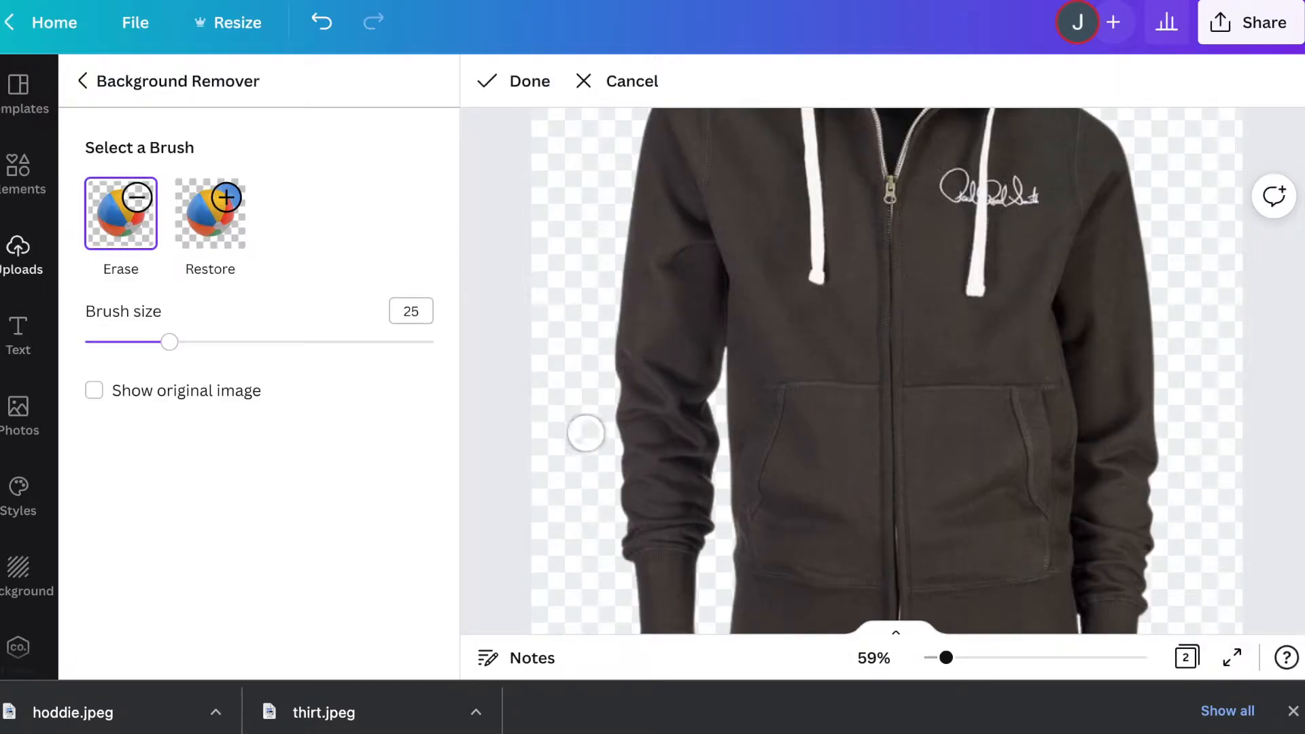
mouse_move(653, 422)
left_mouse_down()
mouse_move(629, 376)
mouse_move(679, 397)
mouse_move(792, 274)
left_mouse_up()
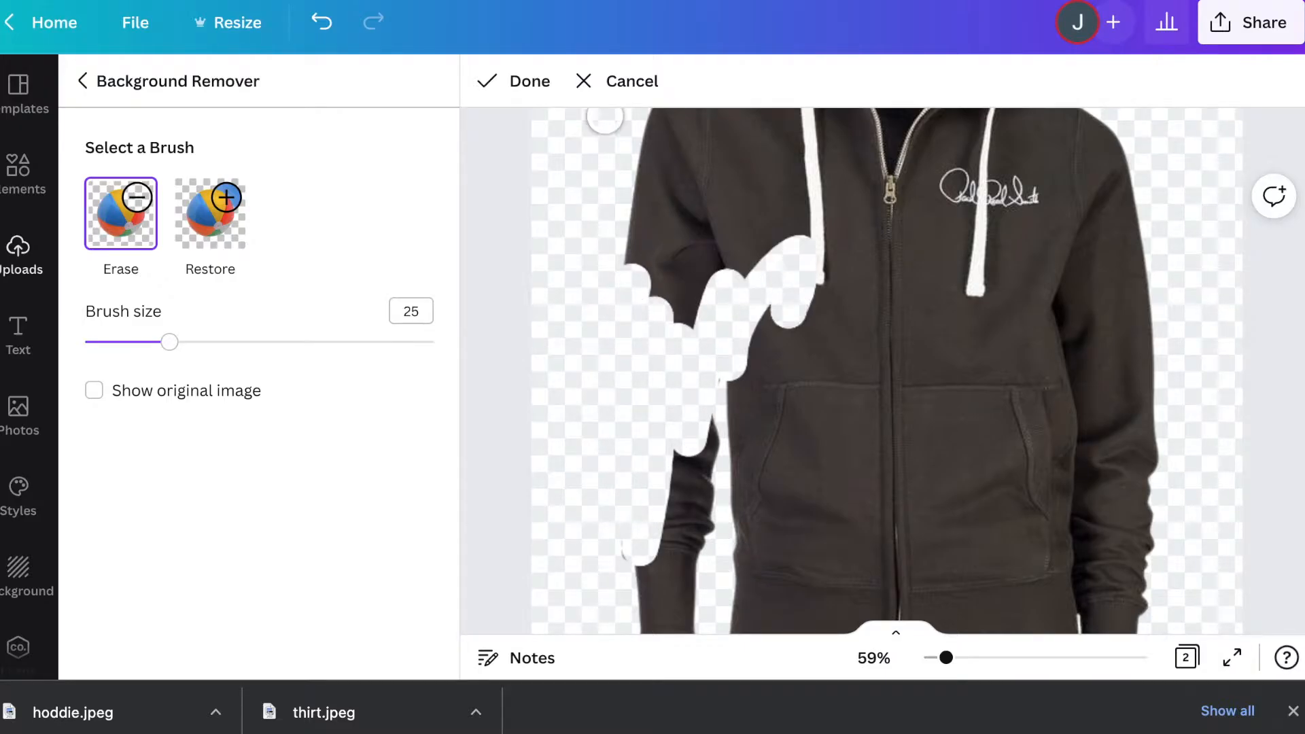
left_click(603, 87)
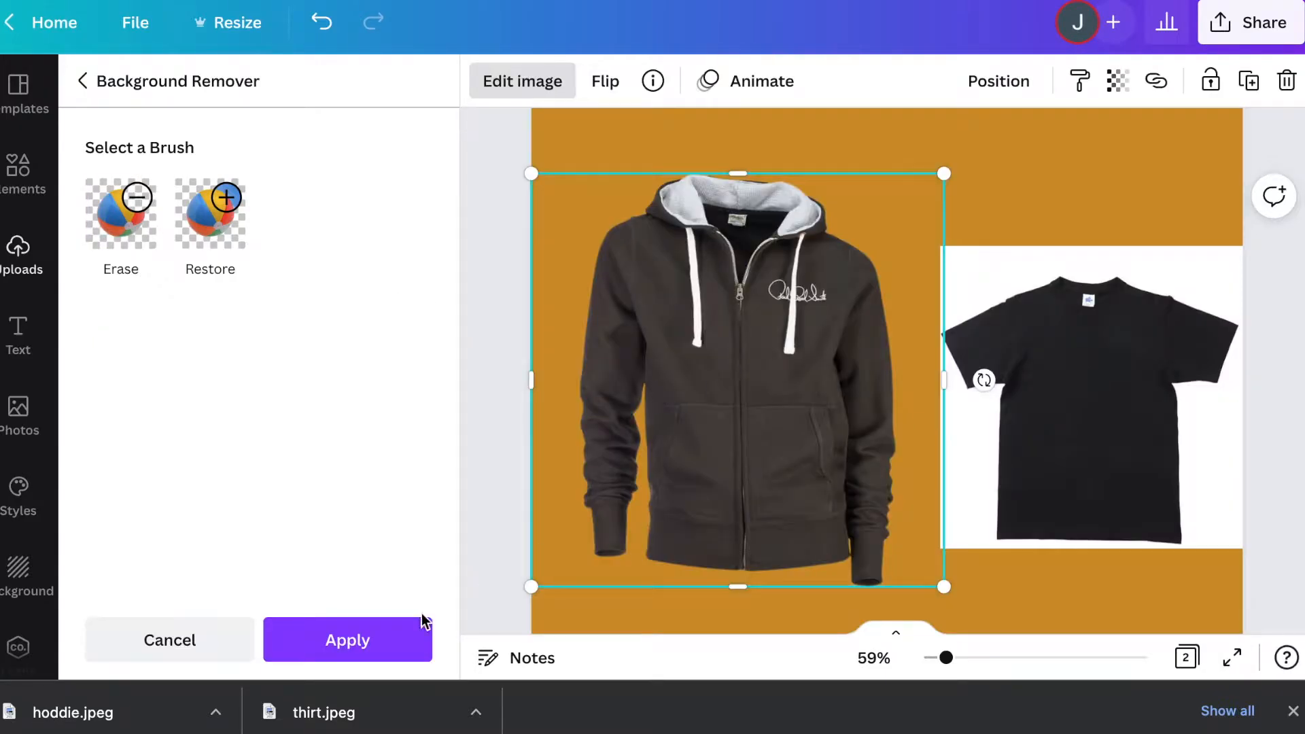
Step: Apply the hoodie's background removal and remove the background of the T-shirt image too
left_click(402, 639)
left_click(1155, 372)
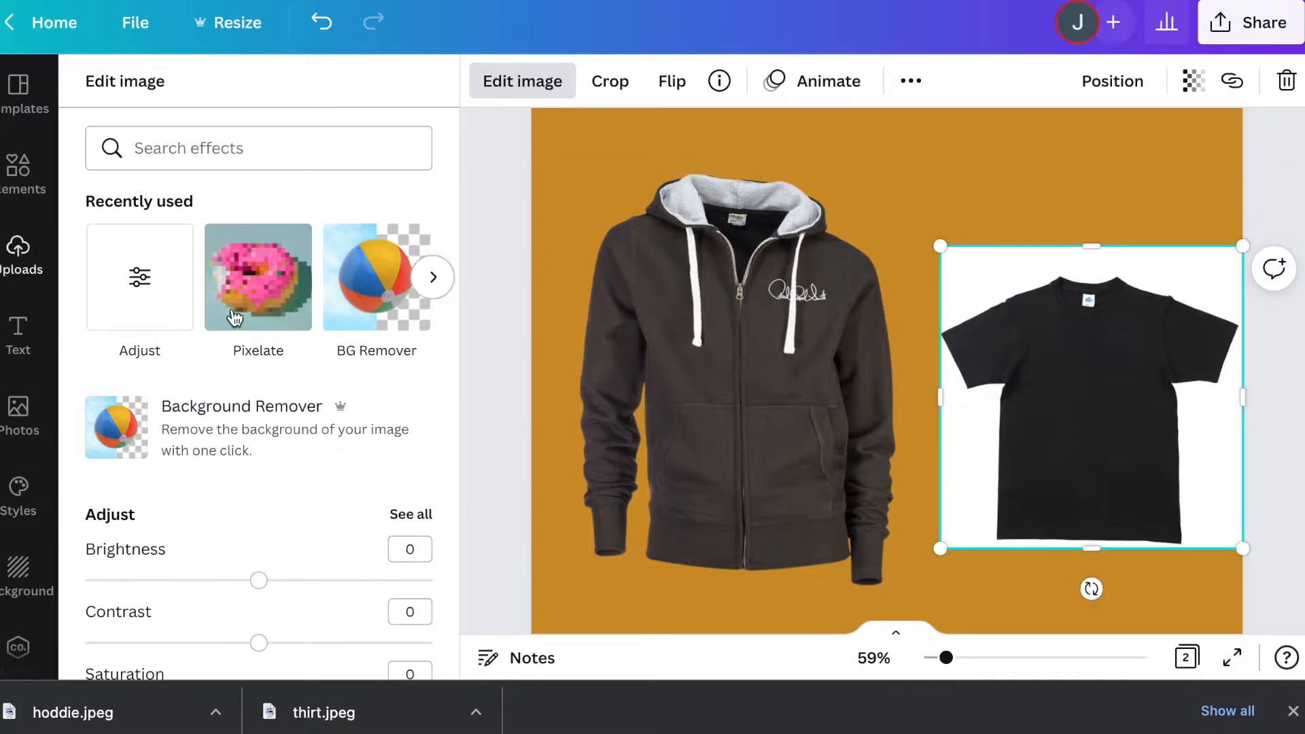
left_click(214, 445)
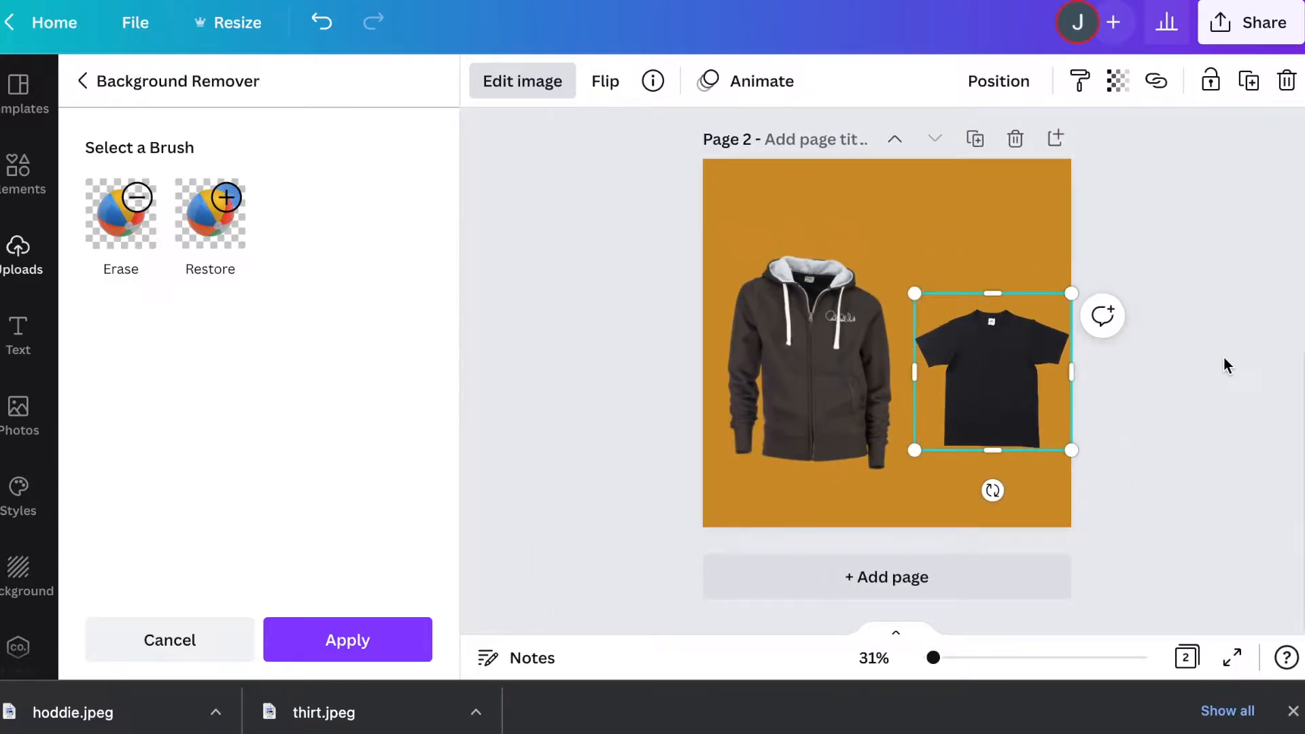
left_click(1183, 275)
Step: Enlarge the T-shirt slightly and reposition it and the hoodie side by side on page 2
left_click(784, 385)
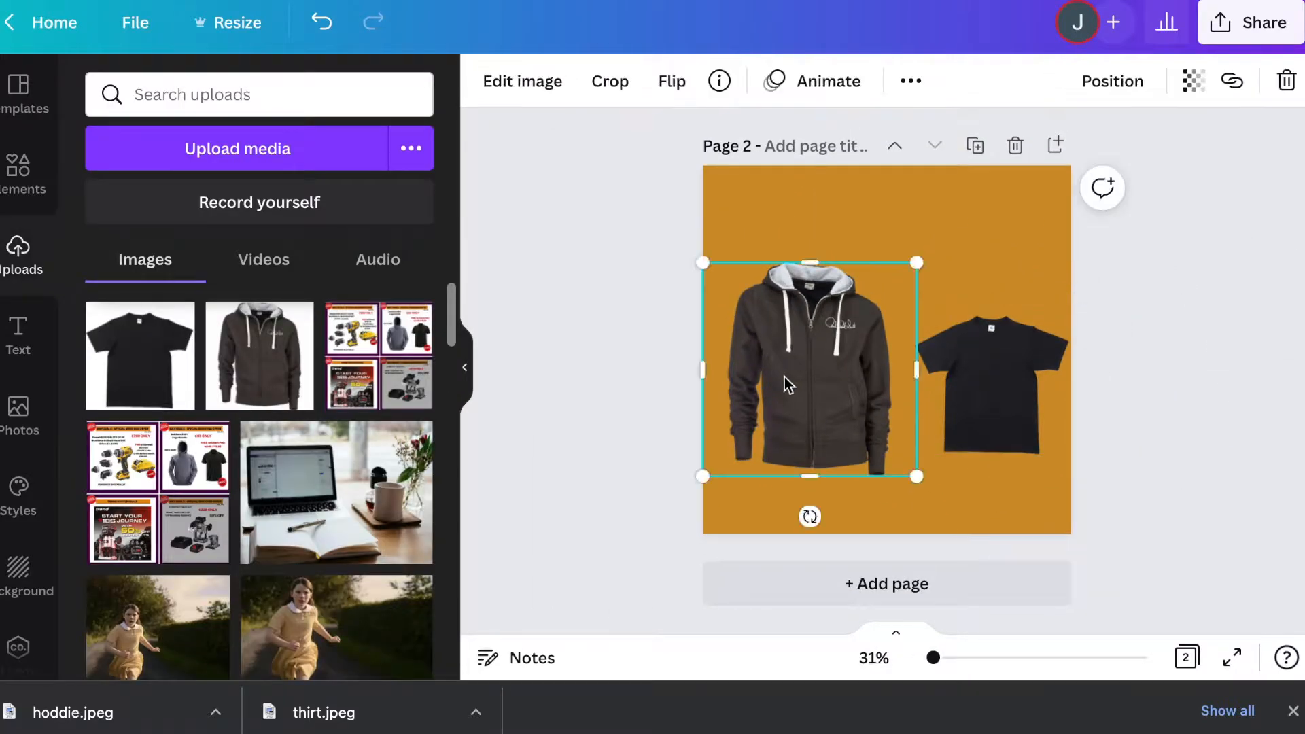
left_click_drag(784, 385, 767, 381)
left_click_drag(1008, 377, 982, 373)
left_click_drag(1046, 297, 1090, 282)
left_click_drag(959, 330, 959, 332)
left_click(1200, 314)
scroll(1201, 314, "up", 5)
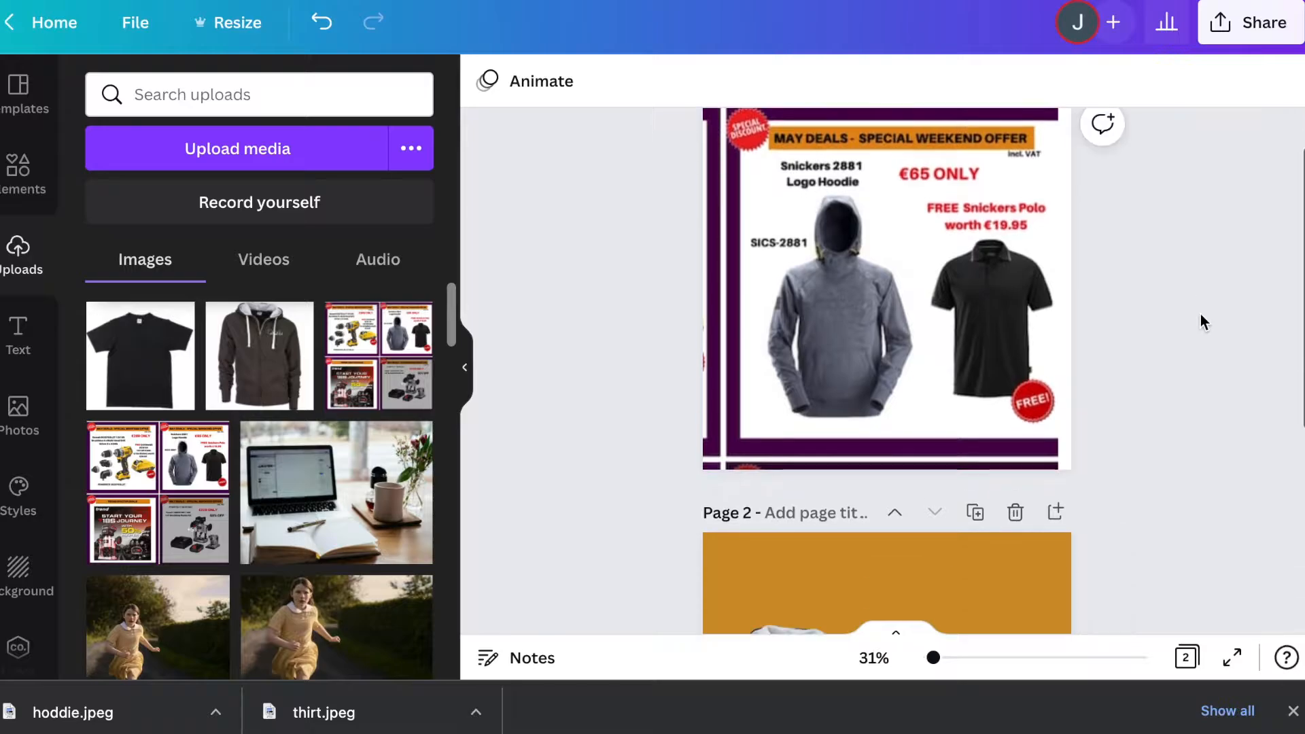
scroll(1201, 314, "down", 5)
left_click_drag(784, 380, 793, 382)
left_click(1212, 256)
Step: Search the elements for "border", add the plain thick square border, and resize it to frame the whole of page 2
left_click(57, 174)
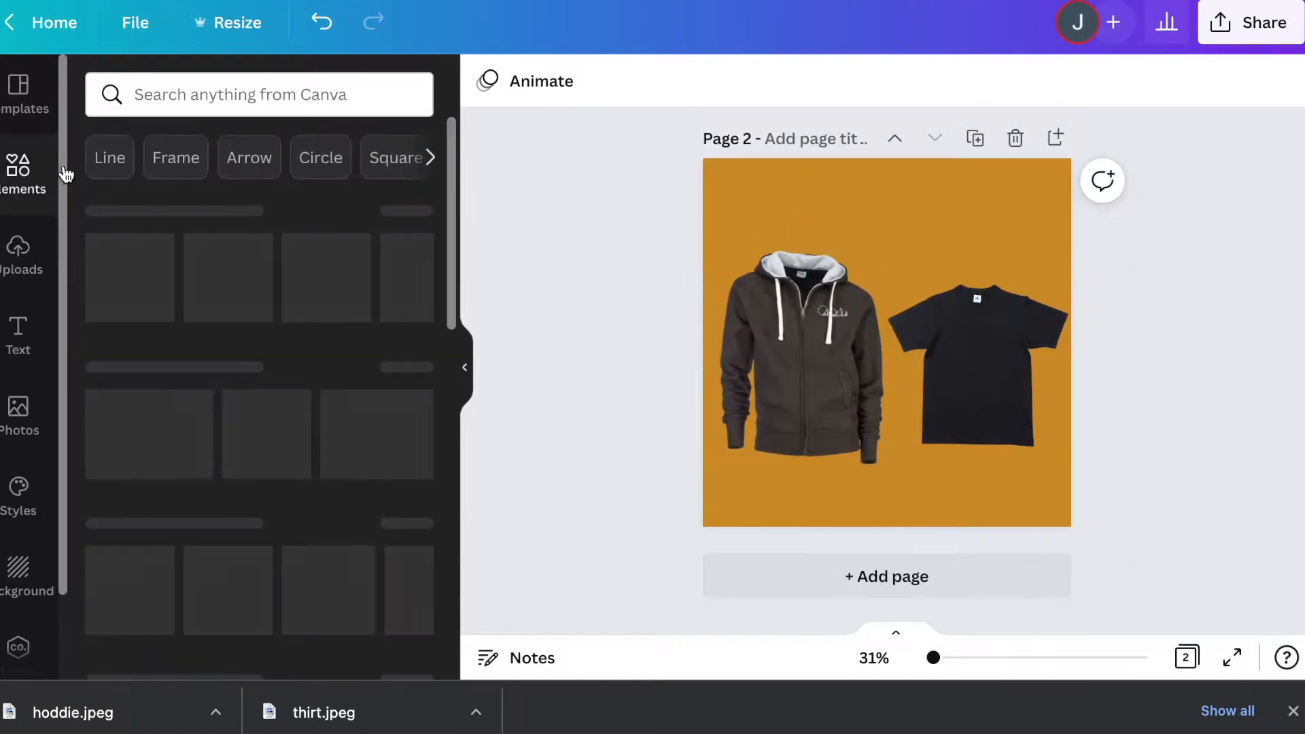
left_click(206, 97)
type("border")
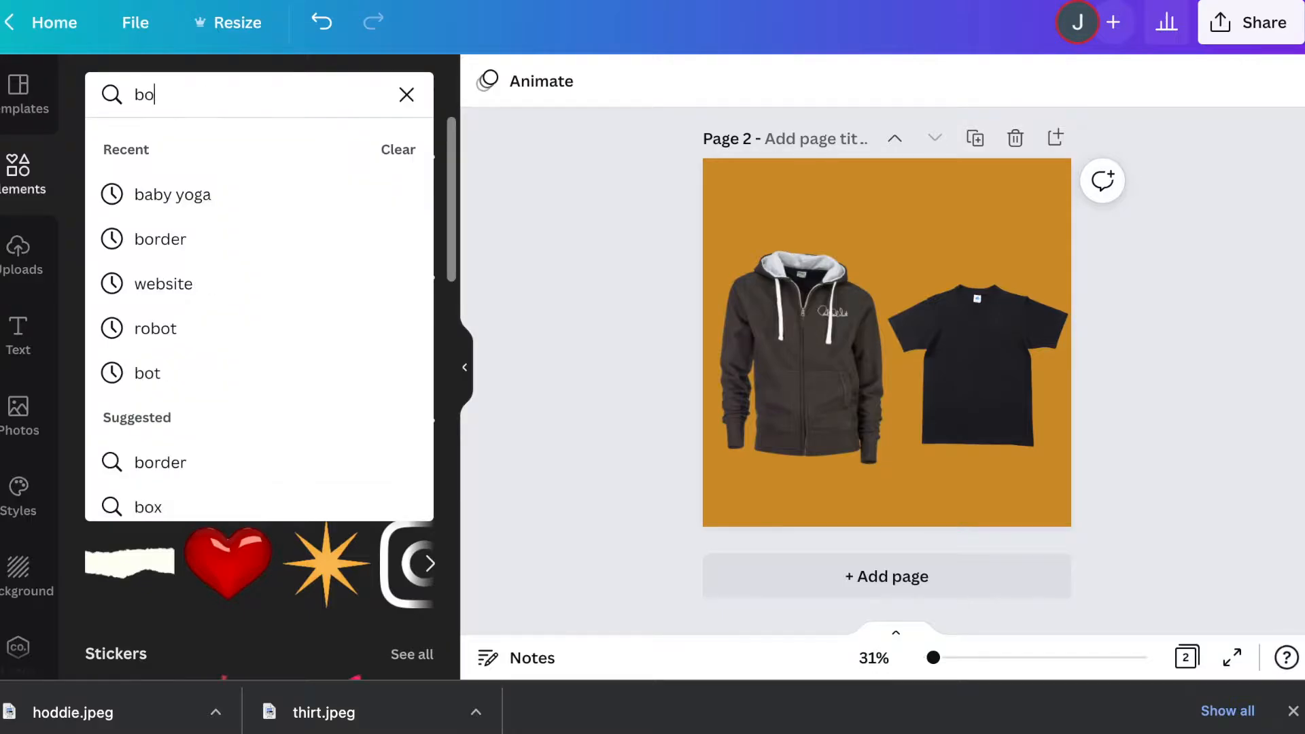
key("Return")
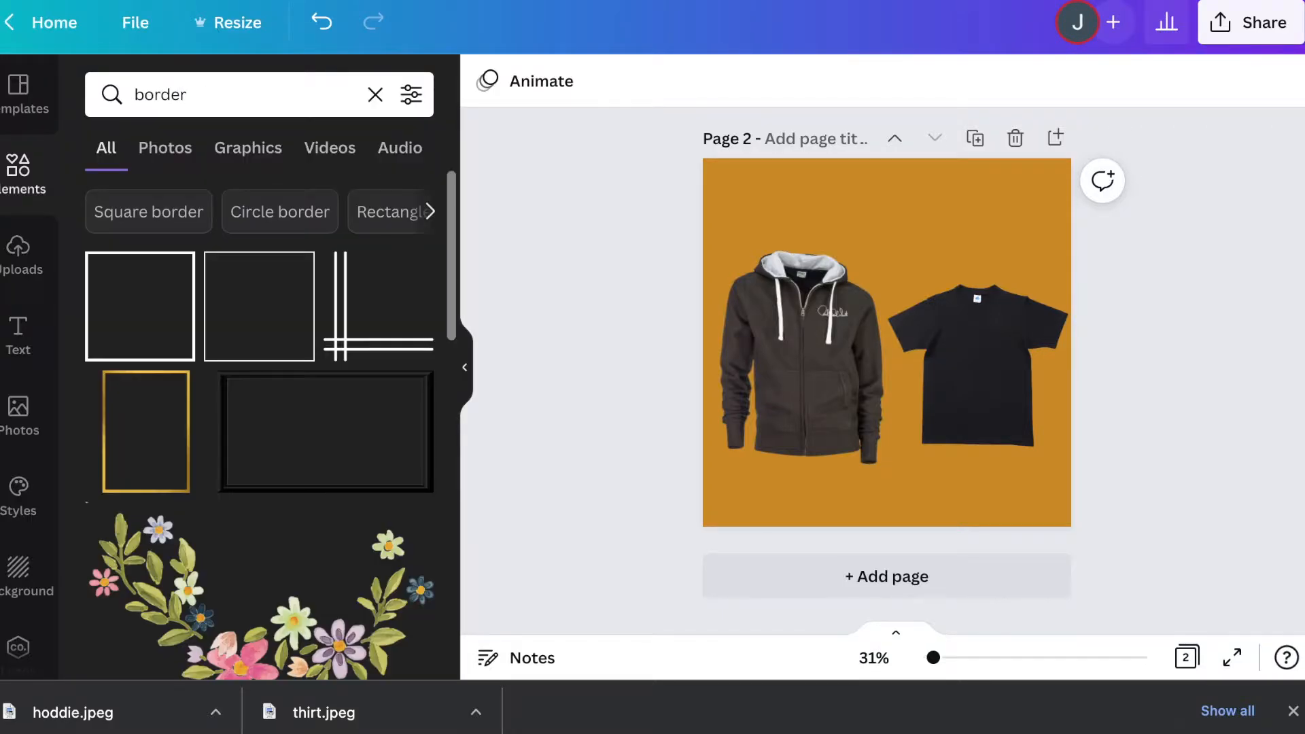
scroll(166, 321, "down", 10)
scroll(166, 321, "down", 10)
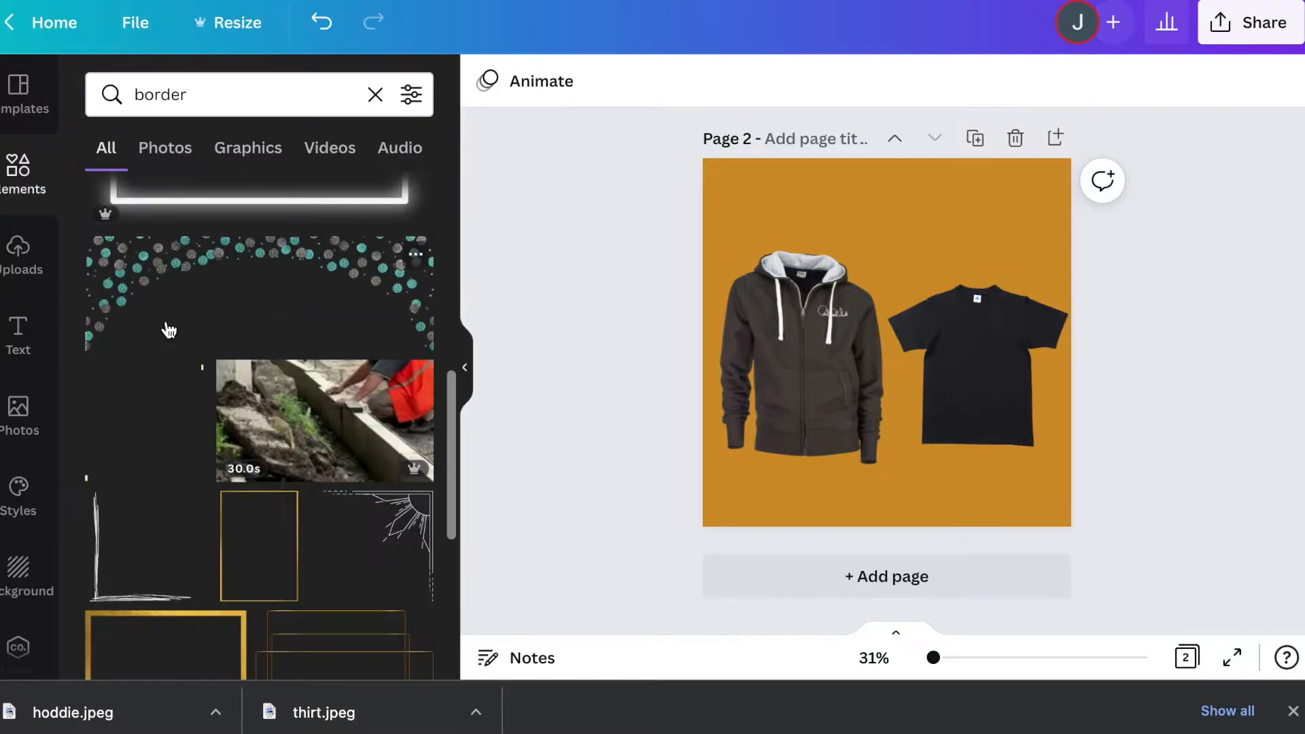
scroll(186, 520, "up", 15)
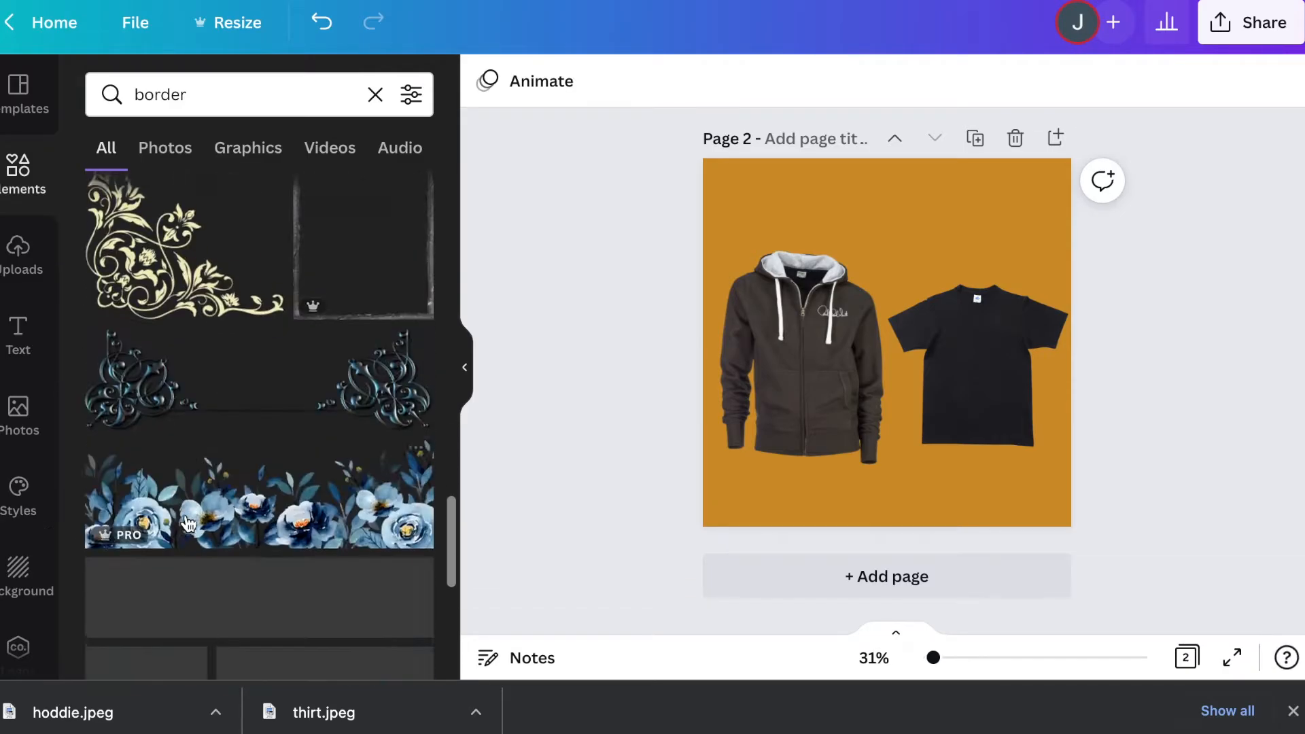
left_click(142, 265)
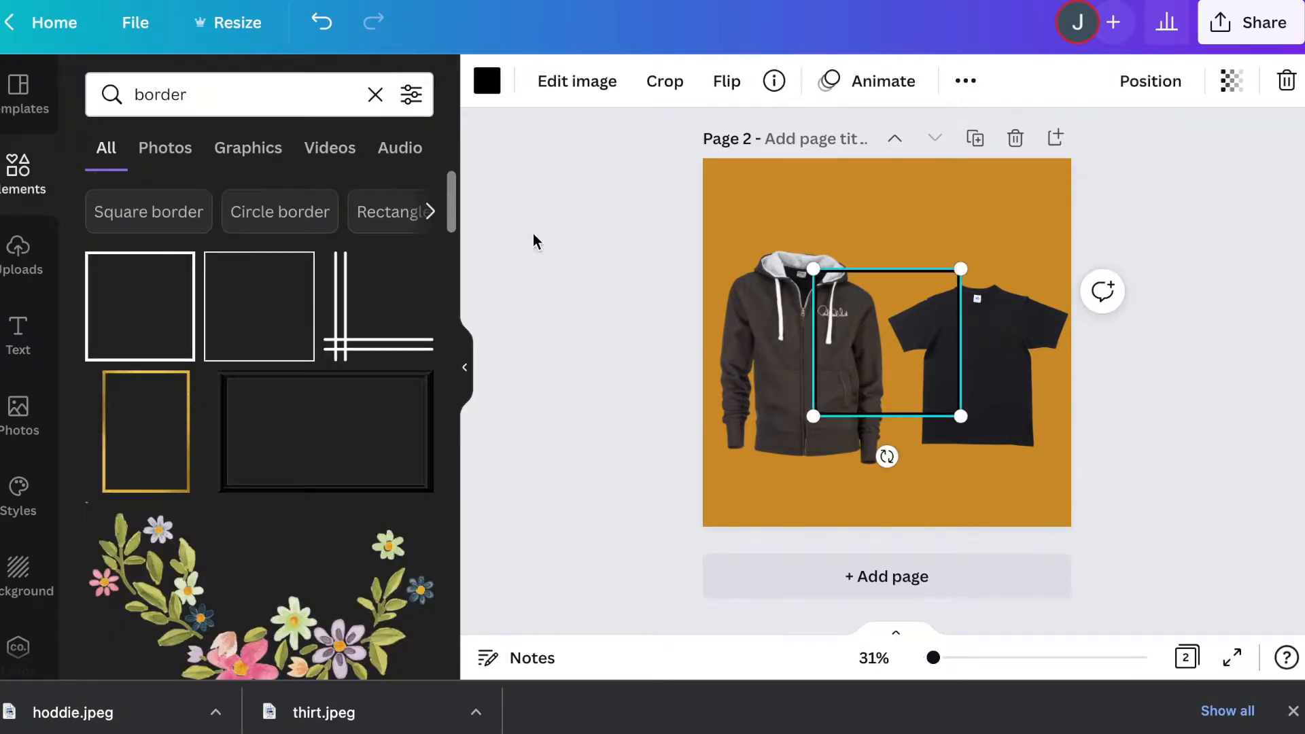
left_click_drag(876, 294, 1108, 491)
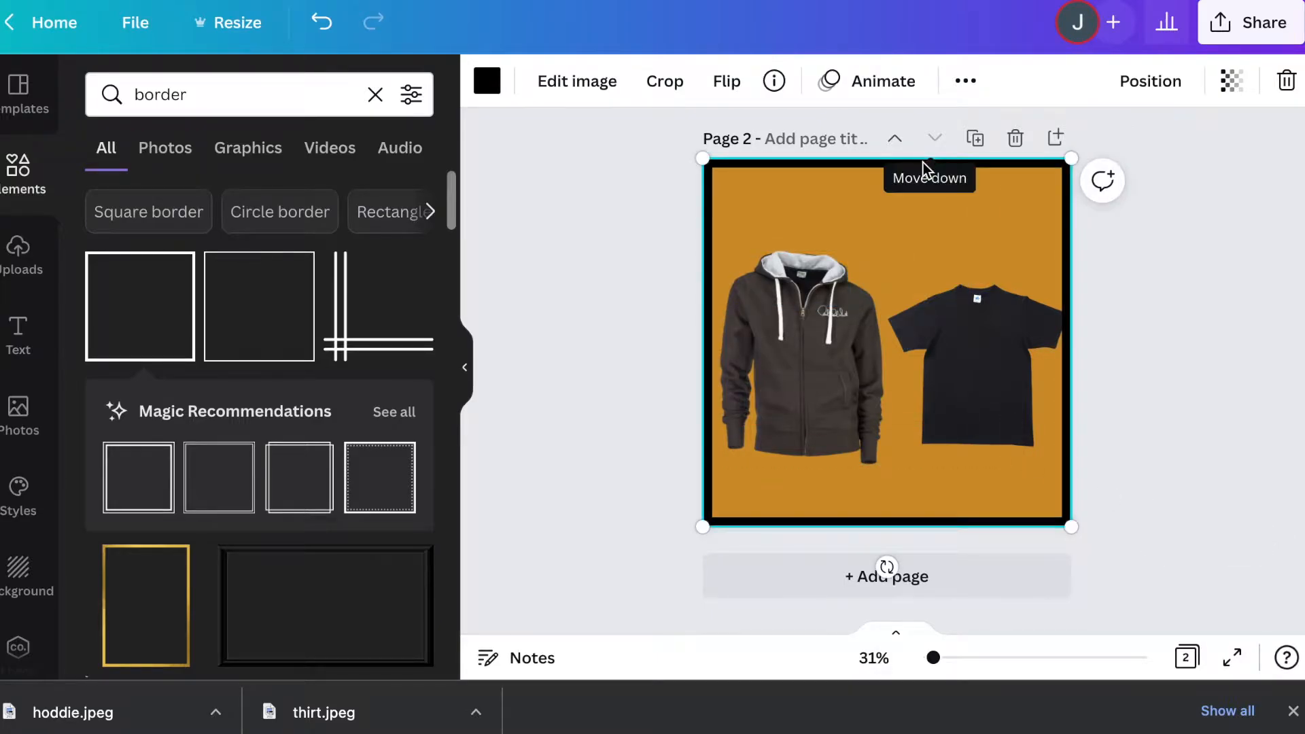
Step: Try pink, purple, blue and turquoise default colours on the page 2 border
left_click(487, 81)
scroll(204, 353, "down", 4)
left_click(240, 442)
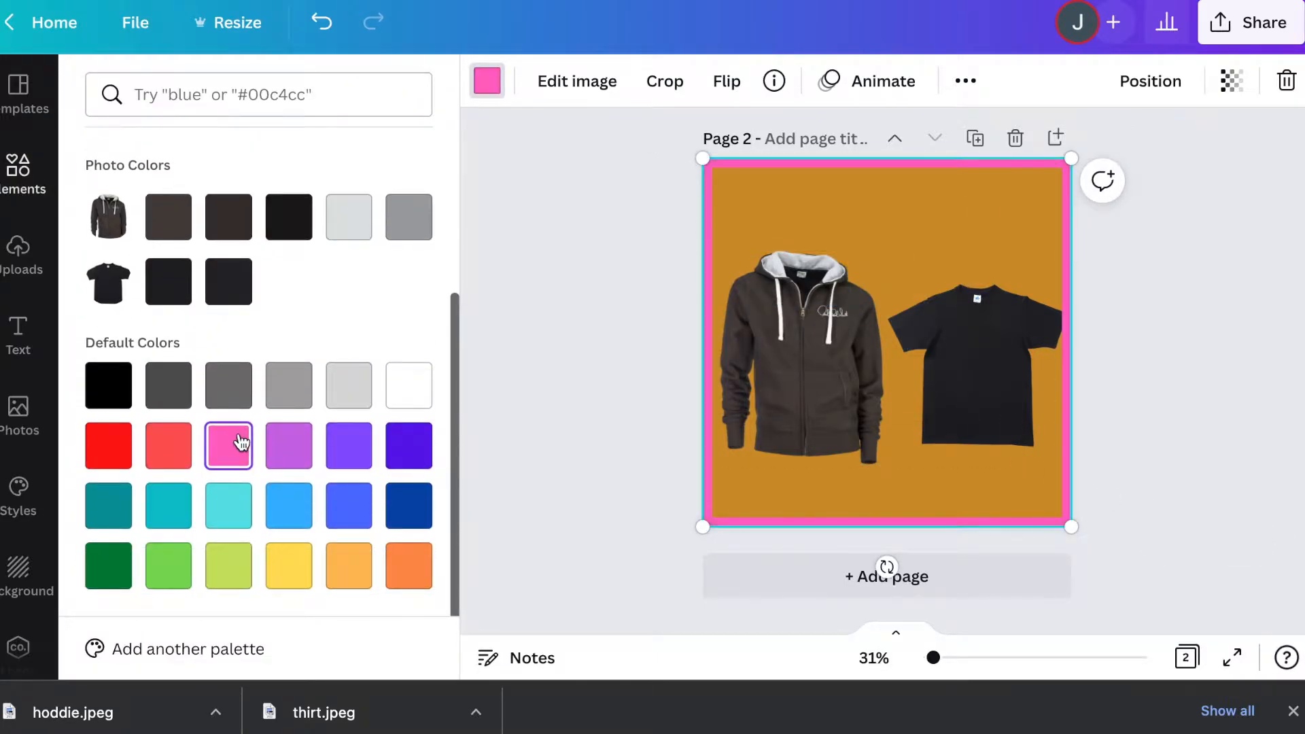
left_click(289, 446)
left_click(349, 446)
left_click(408, 446)
left_click(408, 505)
left_click(367, 527)
left_click(289, 519)
left_click(233, 526)
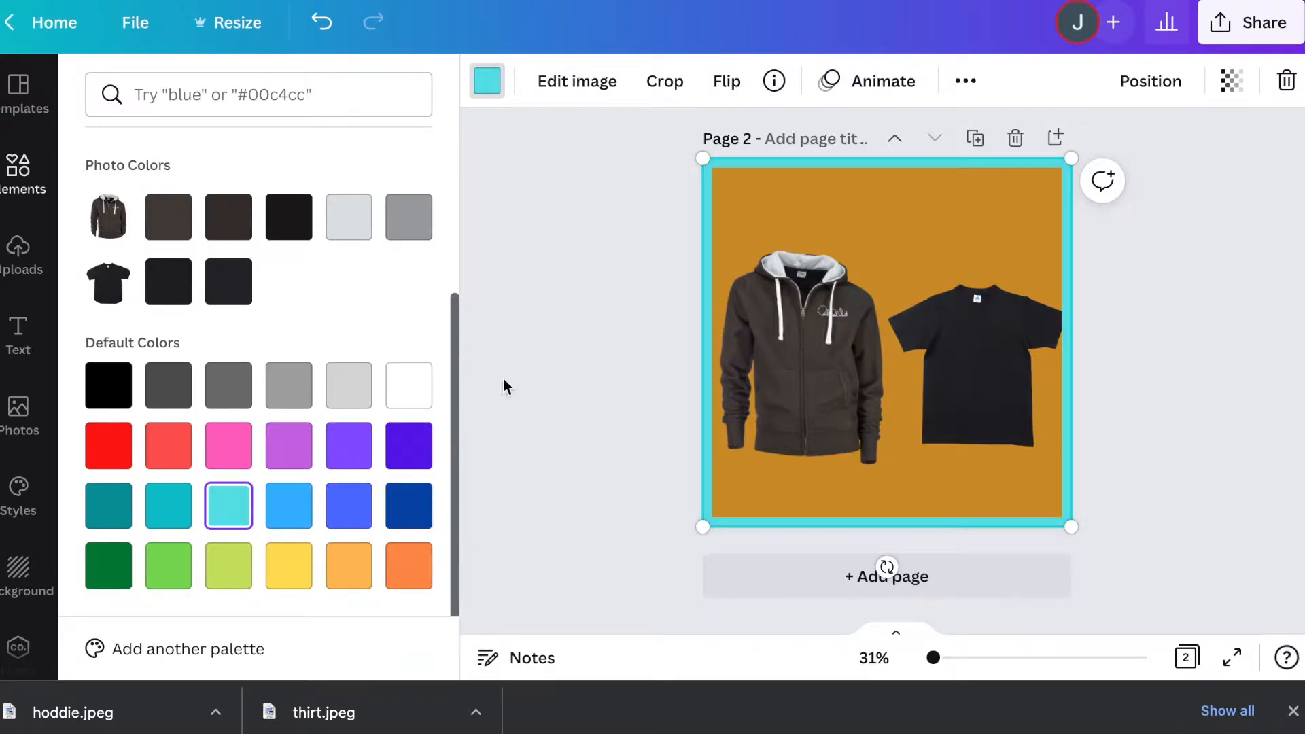
left_click(583, 81)
key("Escape")
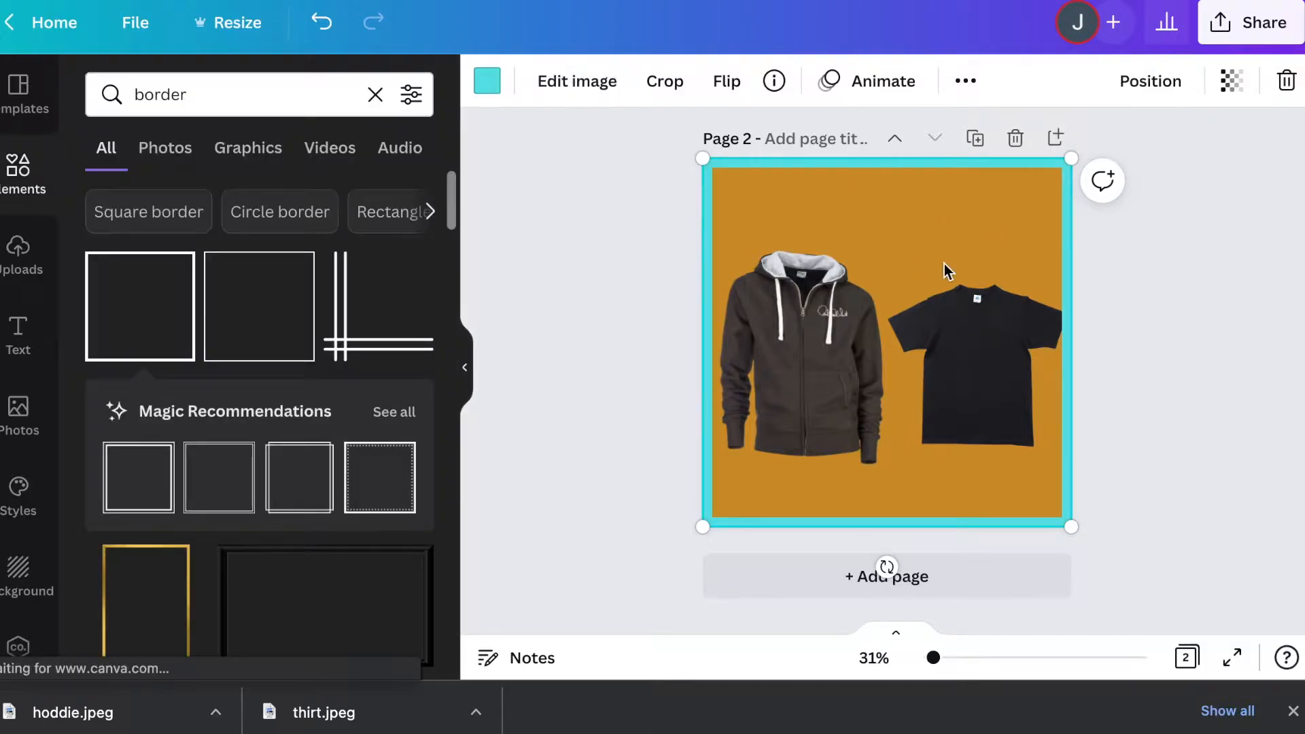
Step: Recolour the border near-black using the first photo colour taken from the T-shirt image
left_click(498, 86)
scroll(136, 408, "down", 3)
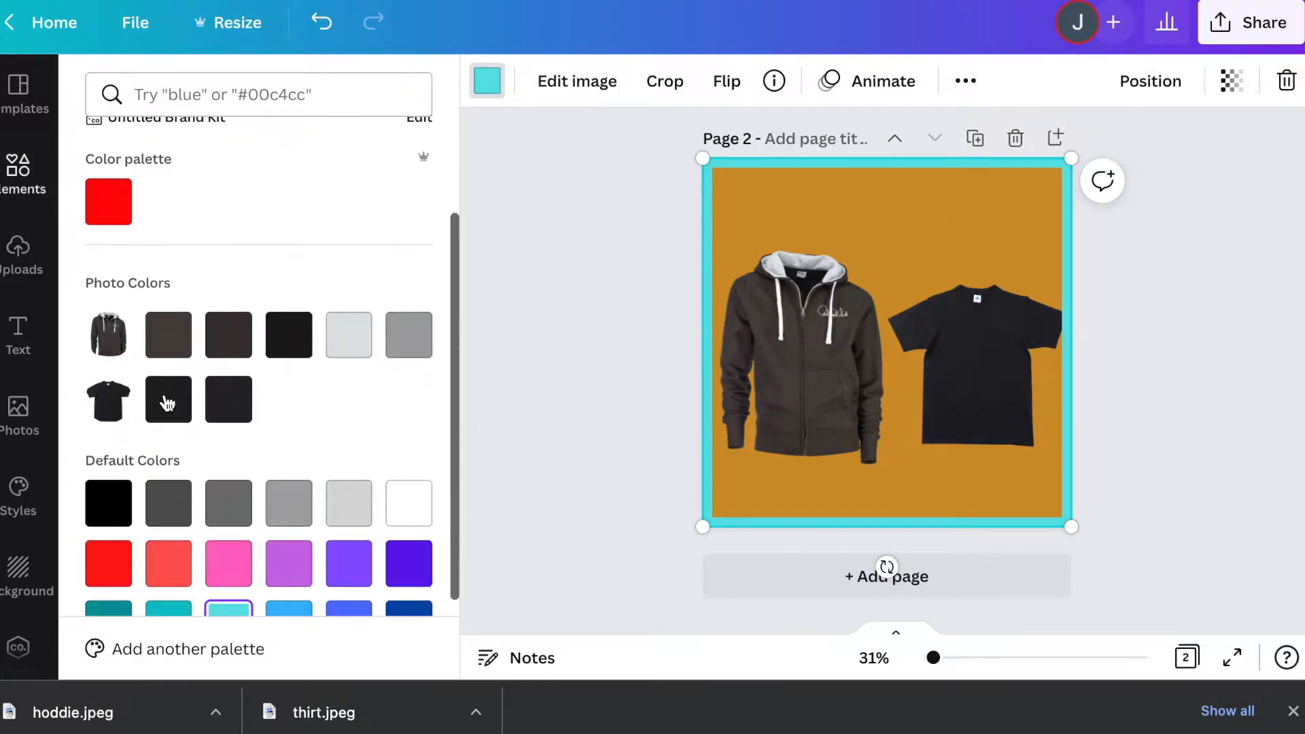
left_click(168, 399)
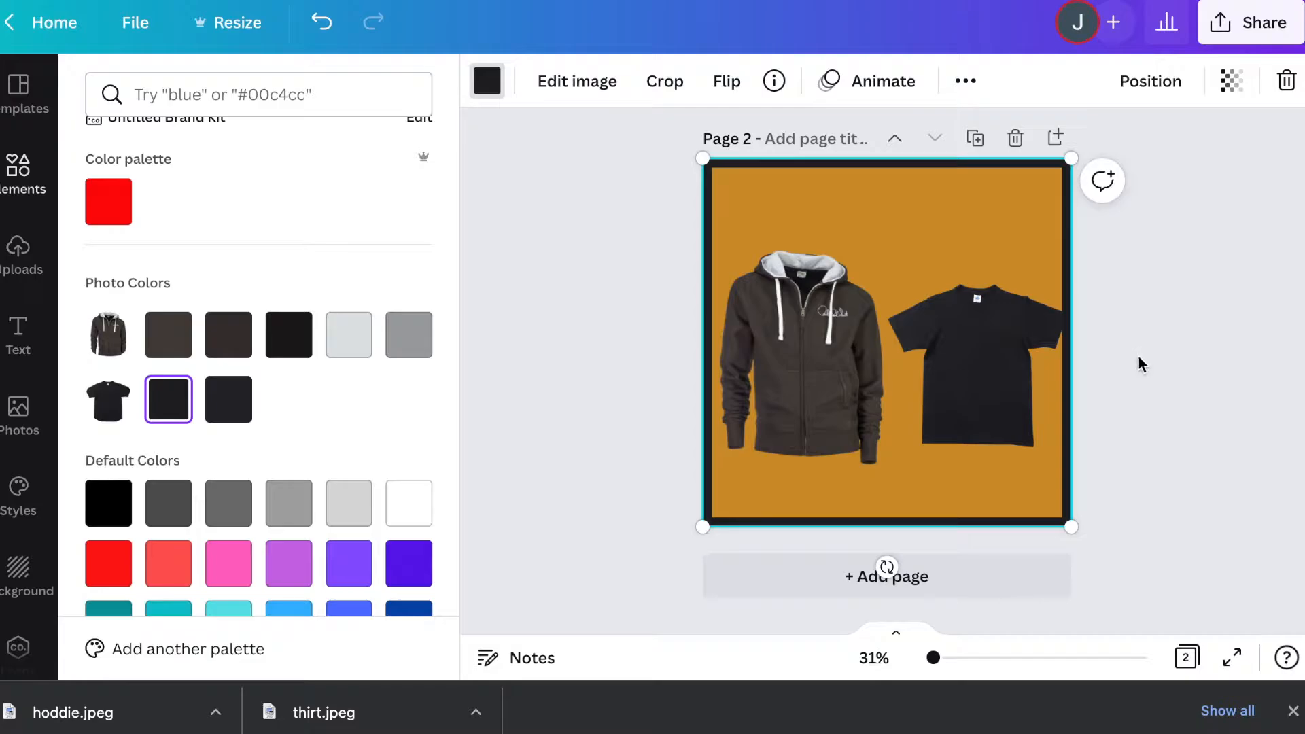
double_click(825, 386)
left_click(523, 84)
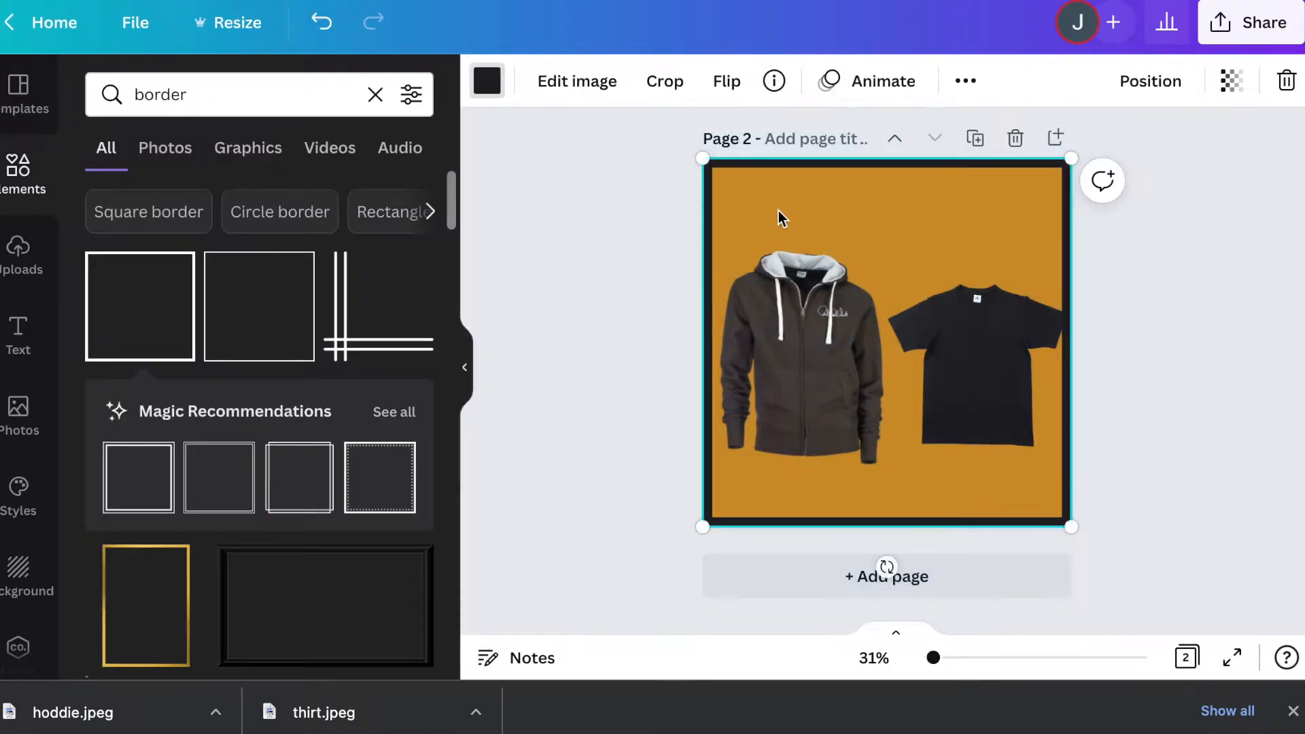
Step: Send the border to the back of page 2 and shift the hoodie and T-shirt slightly
right_click(807, 164)
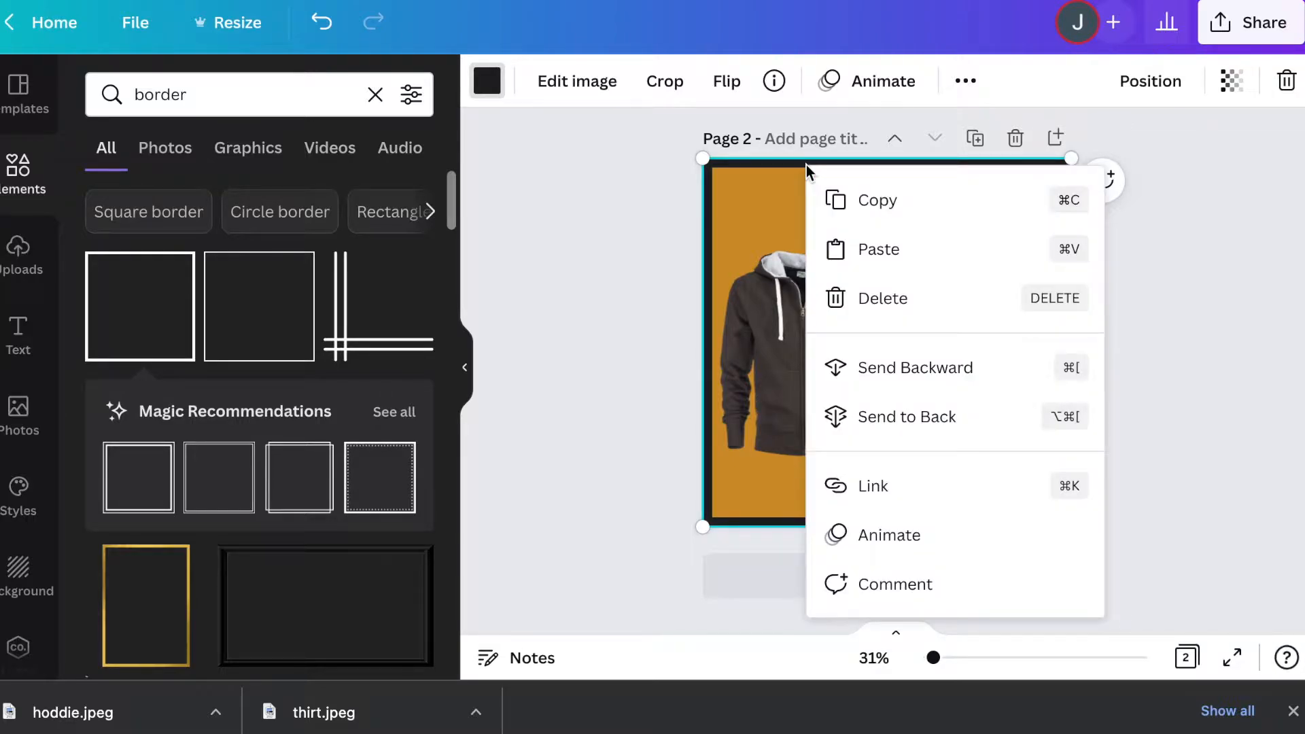
left_click(876, 416)
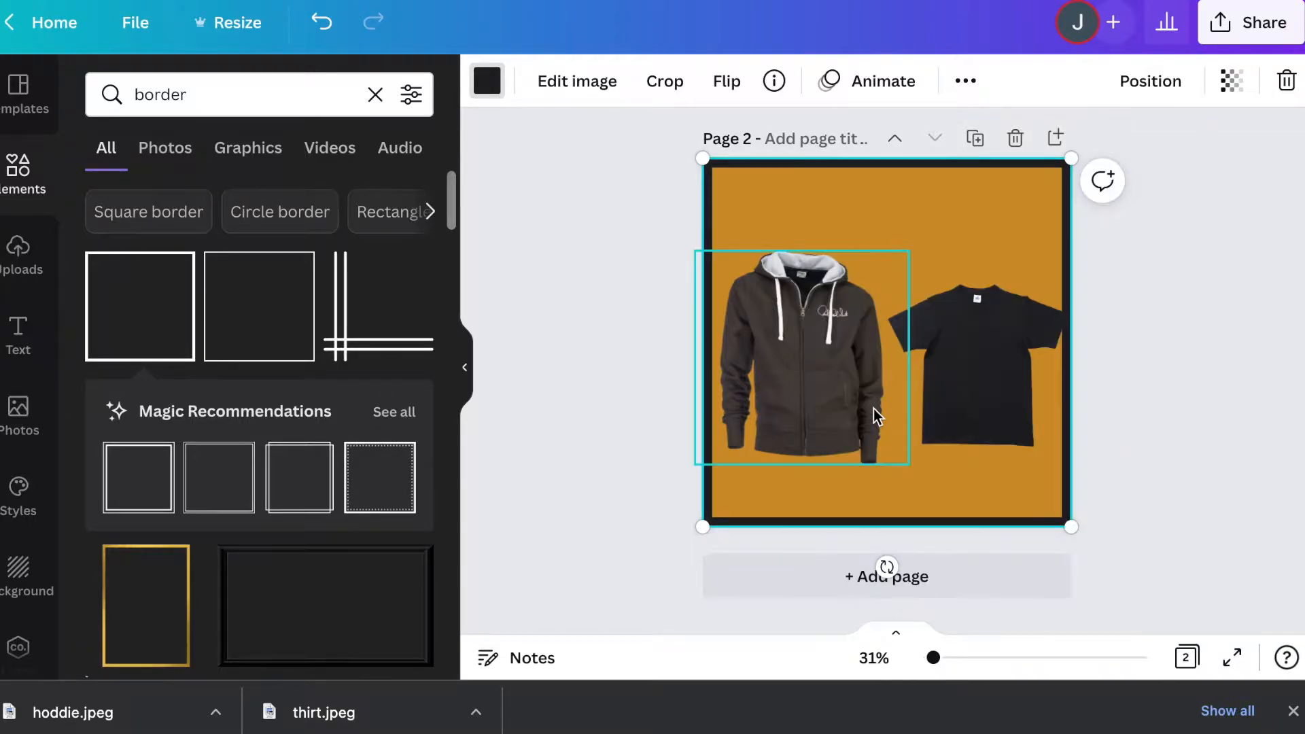
mouse_move(807, 353)
left_mouse_down()
mouse_move(793, 352)
mouse_move(815, 353)
left_mouse_up()
left_click_drag(992, 343, 994, 343)
Step: Undo the last two changes and move the border down to expose the upper part of the page background
left_click(953, 206)
key("super+z")
key("super+z")
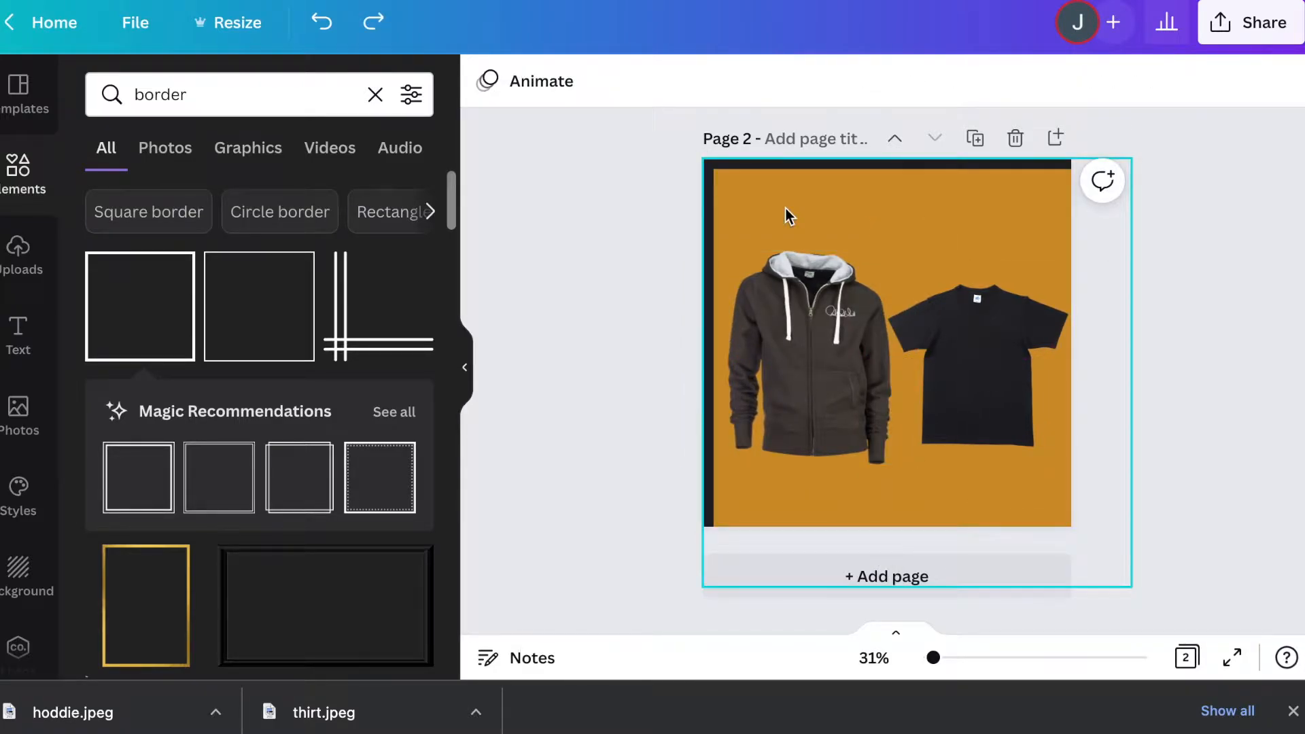
left_click_drag(988, 173, 971, 285)
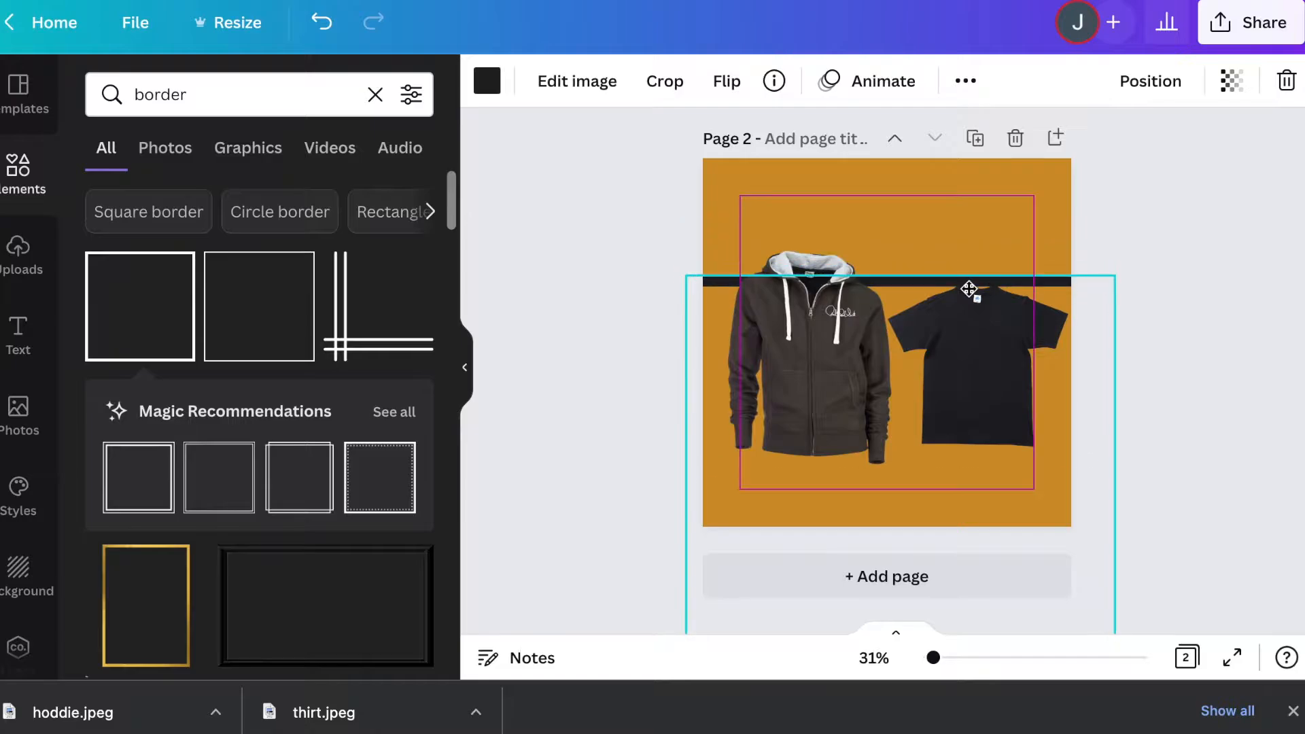
Step: Change the page 2 background colour to the medium grey from the hoodie's photo colours
left_click(994, 187)
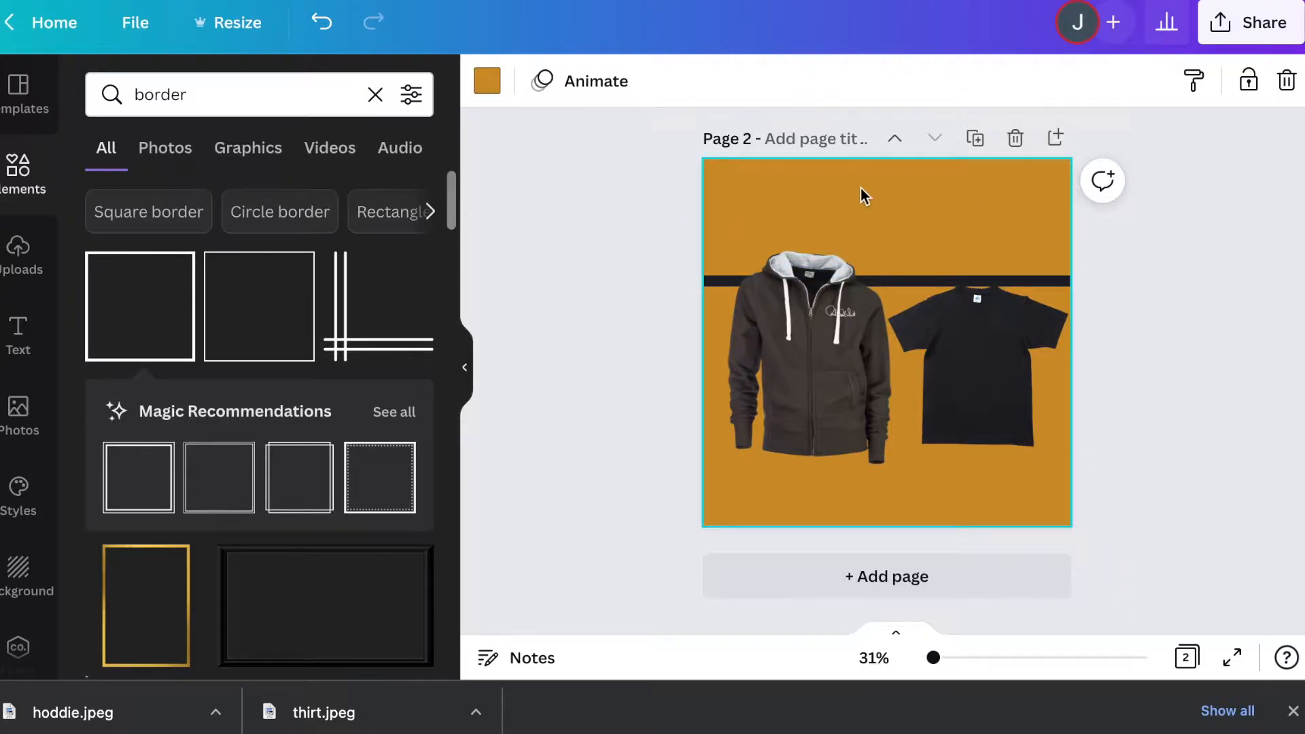
left_click(492, 87)
left_click(495, 90)
left_click(495, 93)
left_click(405, 492)
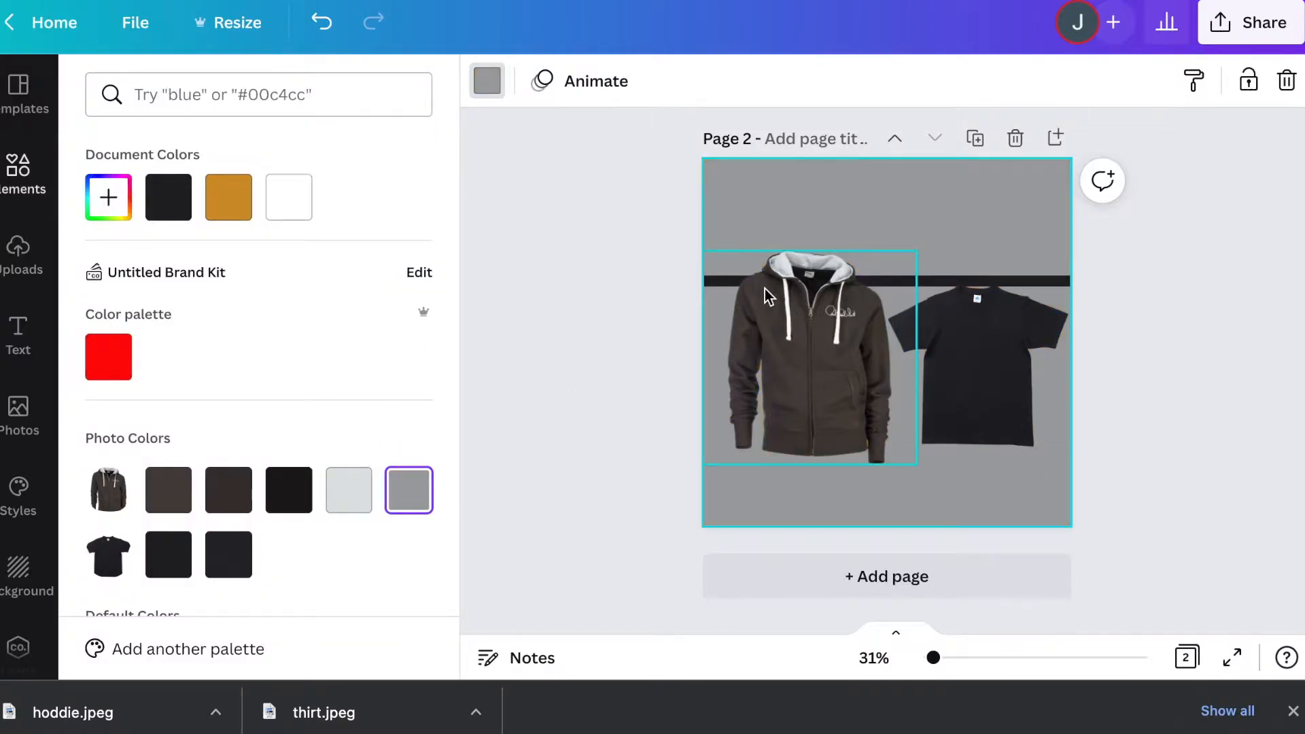
Step: Move the hoodie clear of the border, and reposition and resize the border to frame the whole of page 2
left_click_drag(797, 309, 895, 248)
left_click_drag(729, 302, 723, 167)
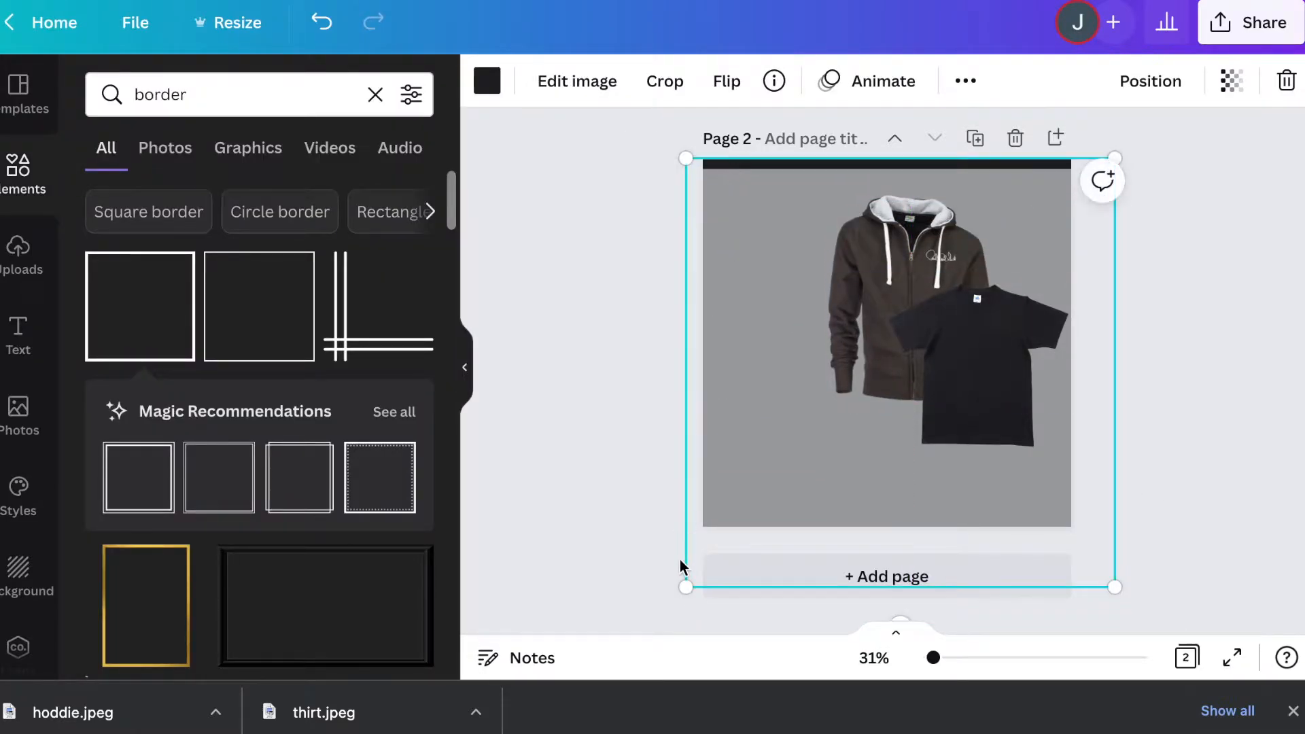
left_click_drag(686, 583, 732, 540)
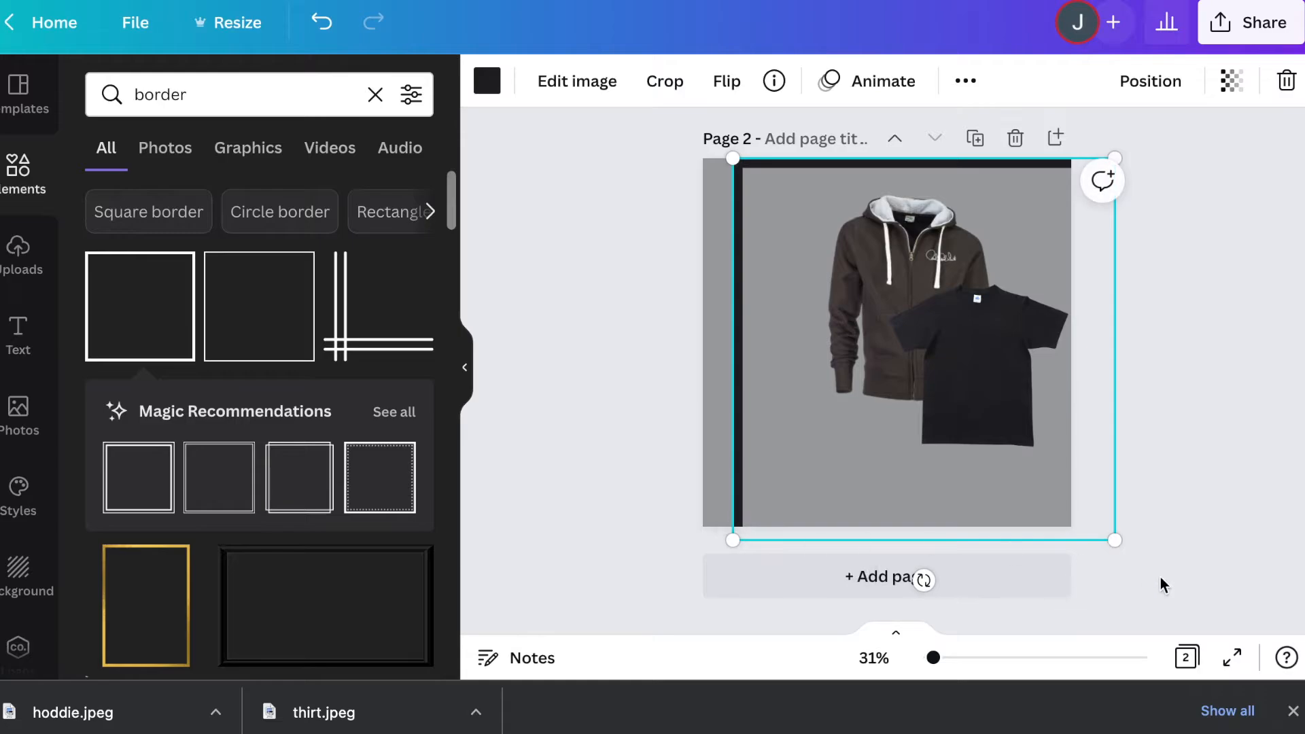
left_click_drag(1123, 546, 1109, 532)
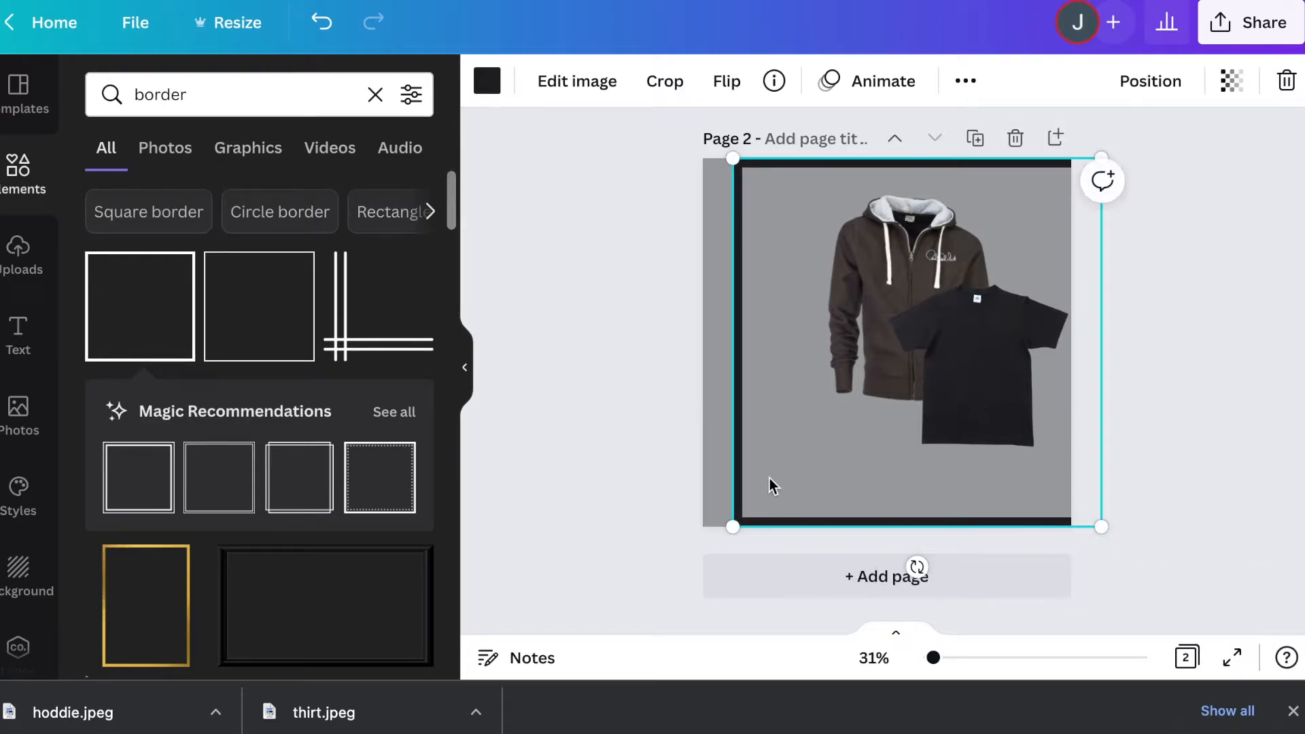
left_click_drag(726, 469, 715, 469)
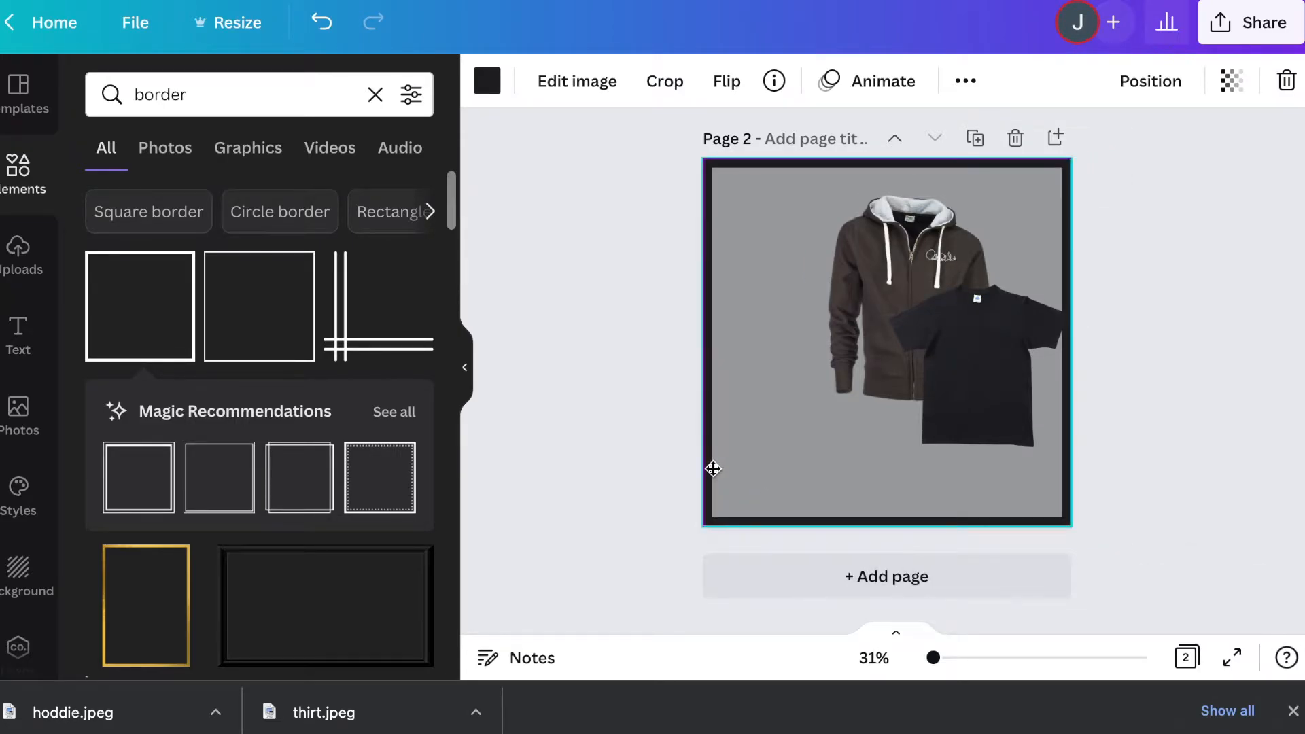
Step: Move the hoodie back beside the T-shirt and raise the T-shirt slightly to line up with it
left_click_drag(901, 253, 804, 281)
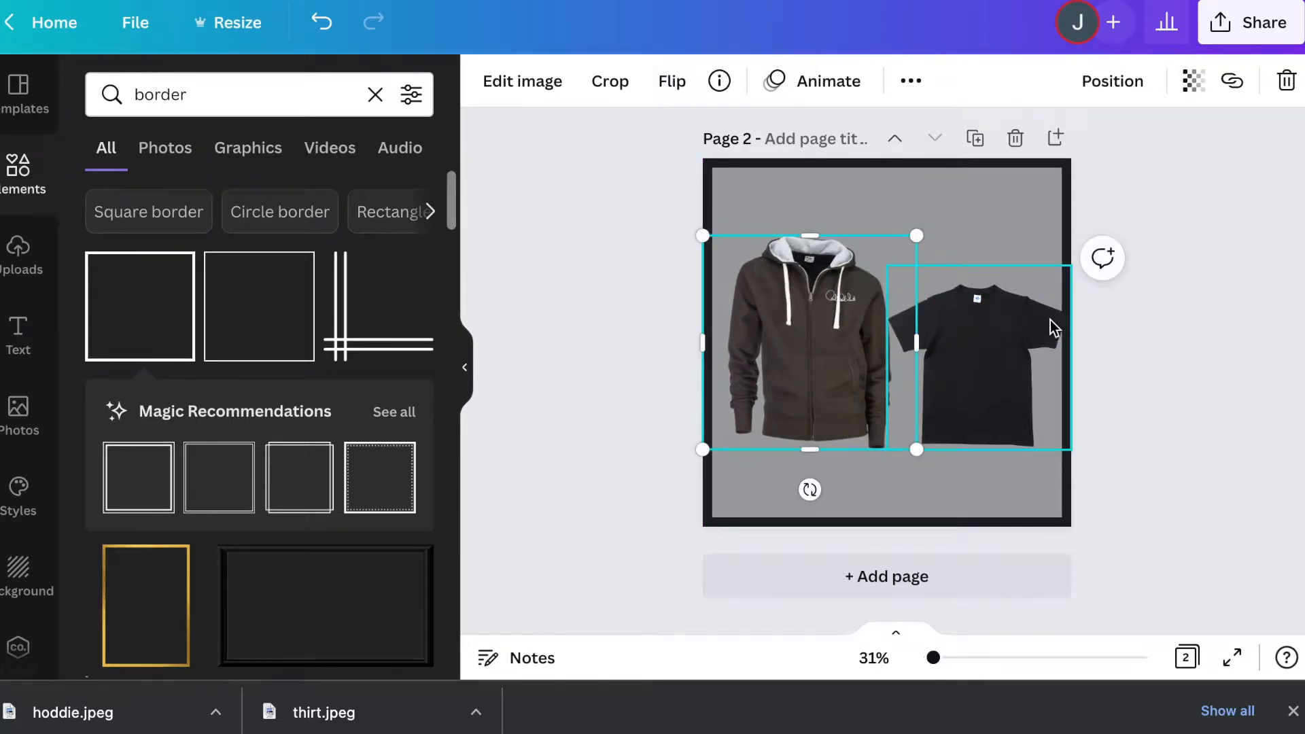
left_click(1022, 327)
left_click_drag(1022, 327, 1021, 314)
Step: Compare purple, blue and turquoise default colours on the border and settle on light blue
left_click(1011, 198)
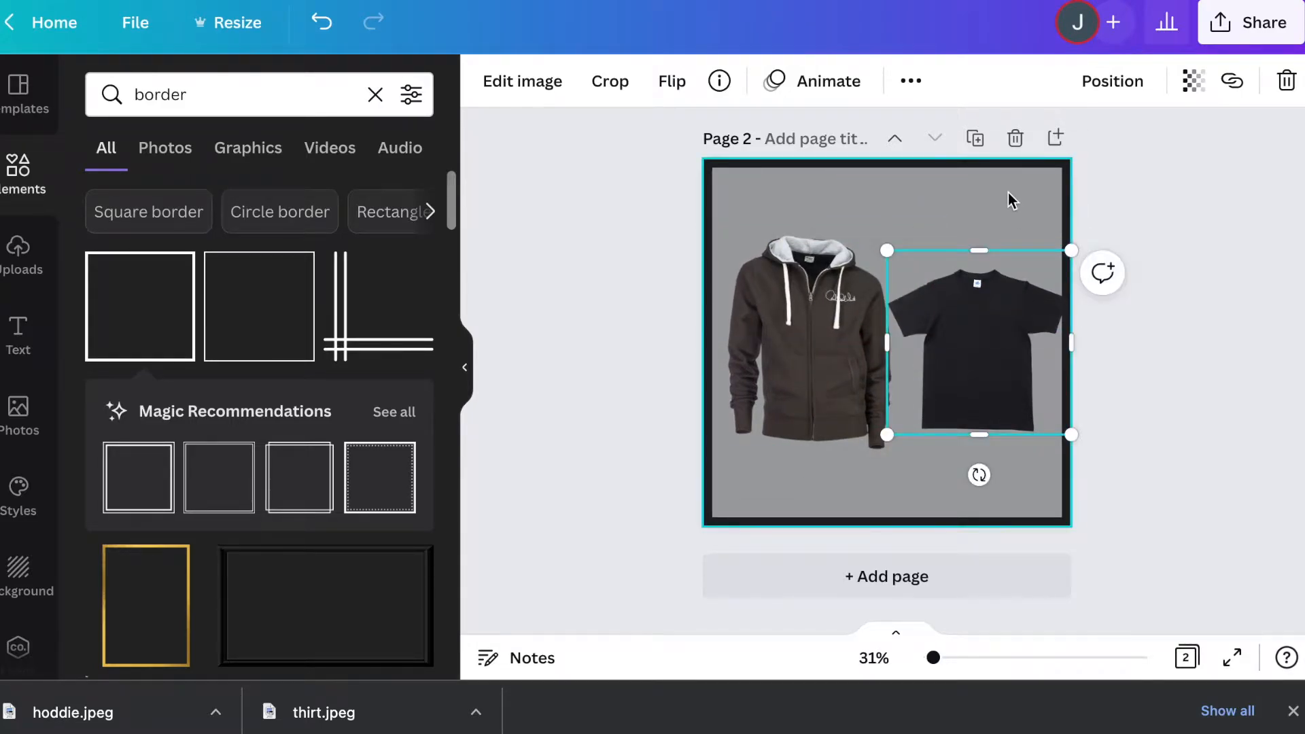
left_click(487, 80)
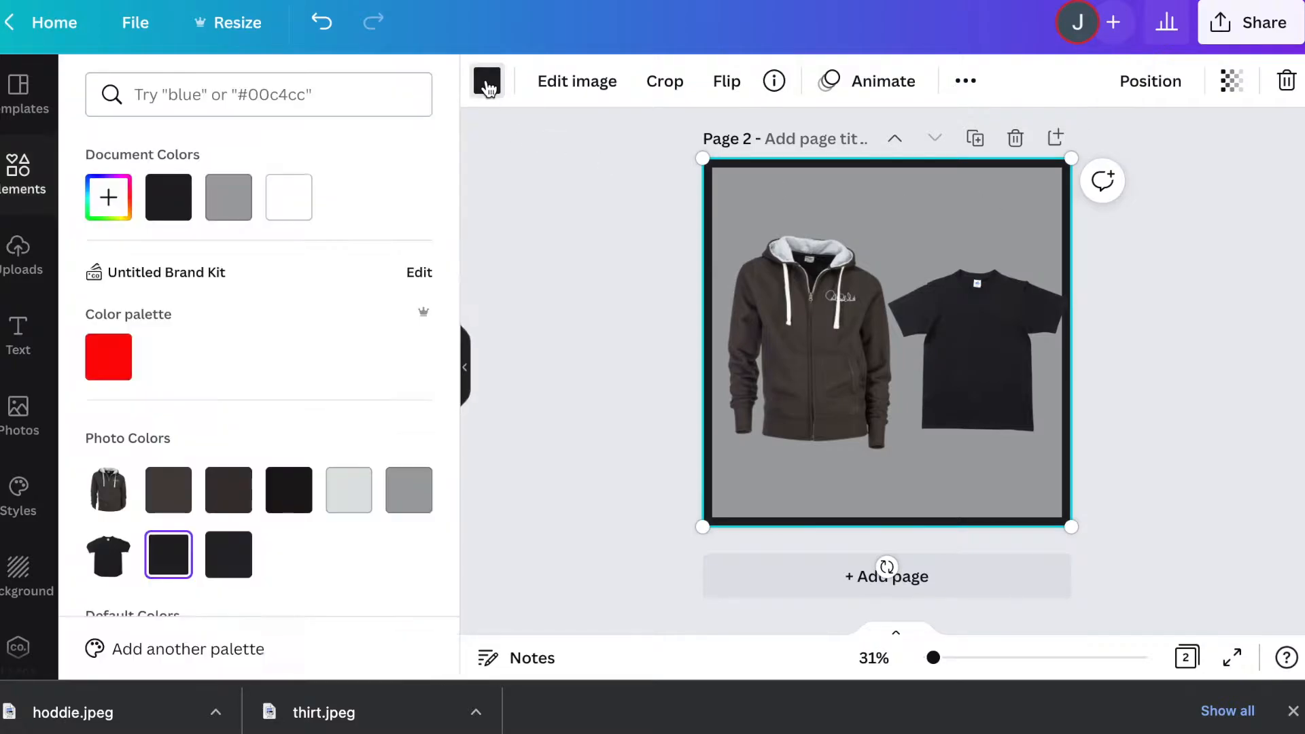
scroll(218, 459, "down", 4)
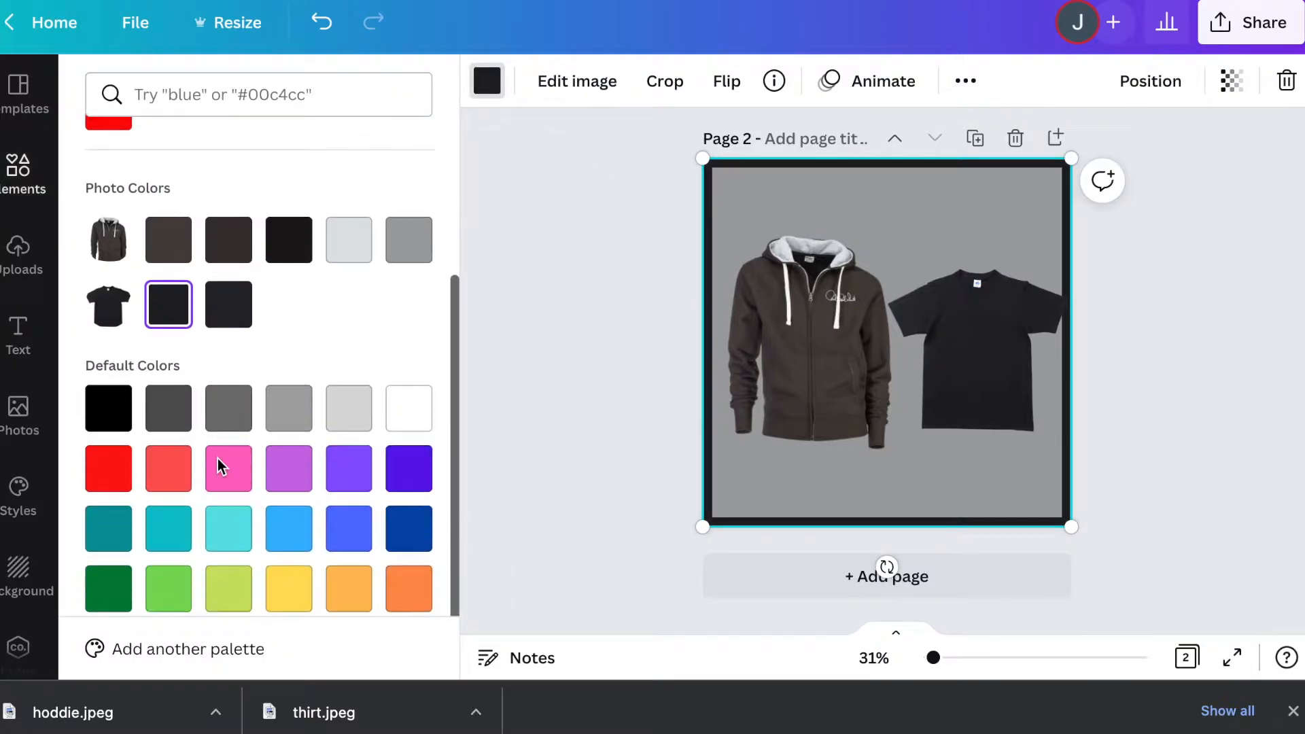
left_click(286, 445)
left_click(367, 450)
left_click(412, 453)
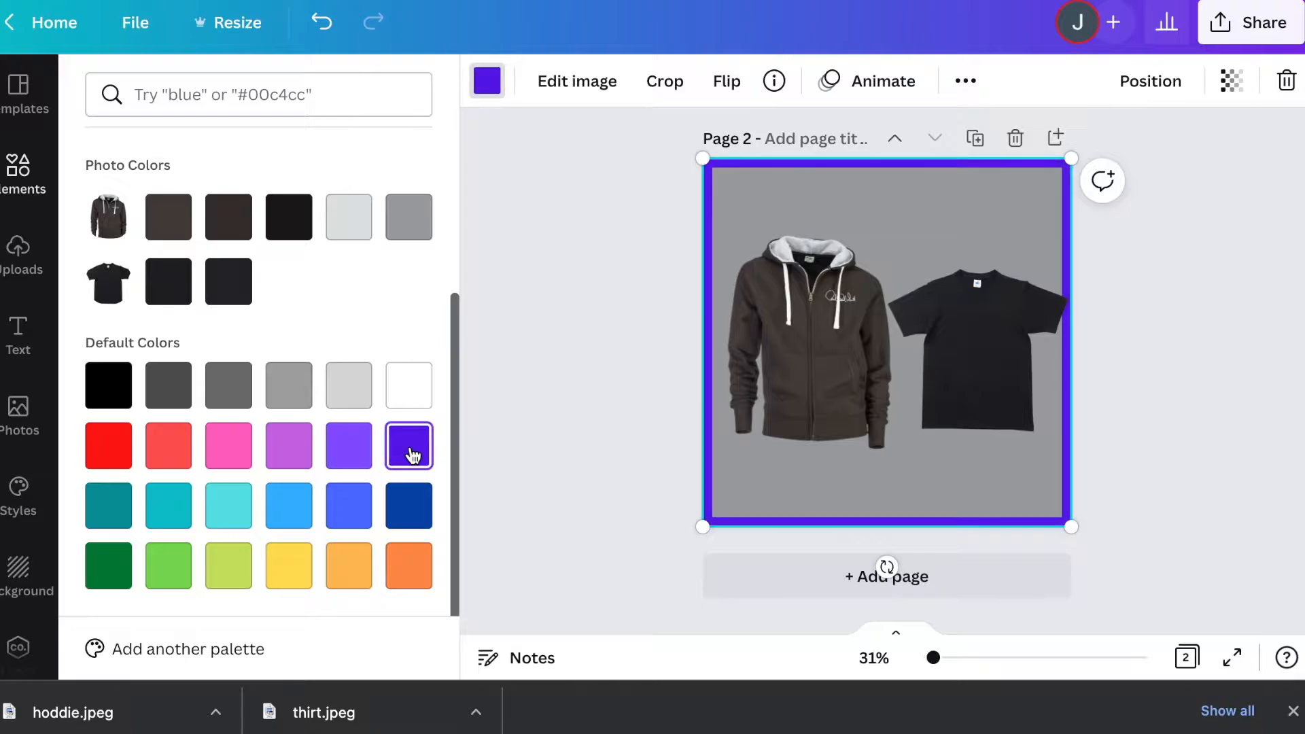
left_click(417, 510)
left_click(336, 514)
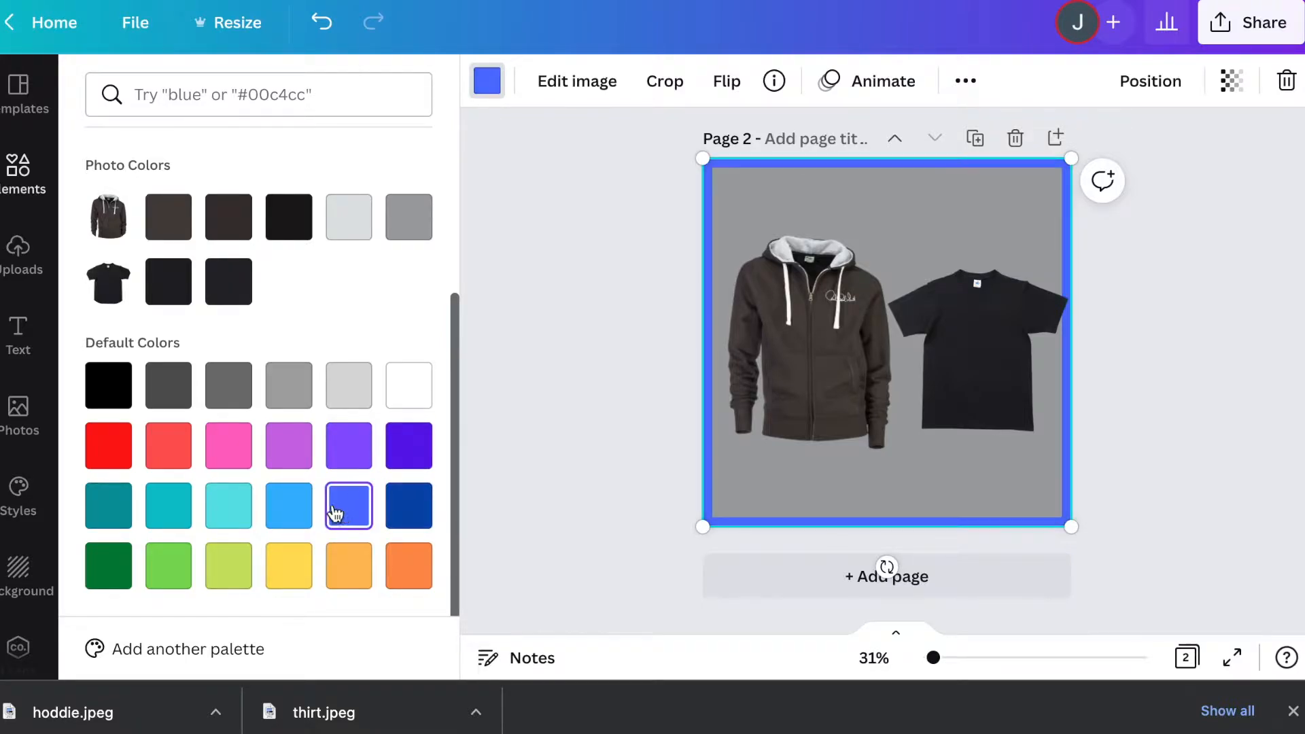
left_click(295, 520)
left_click(225, 519)
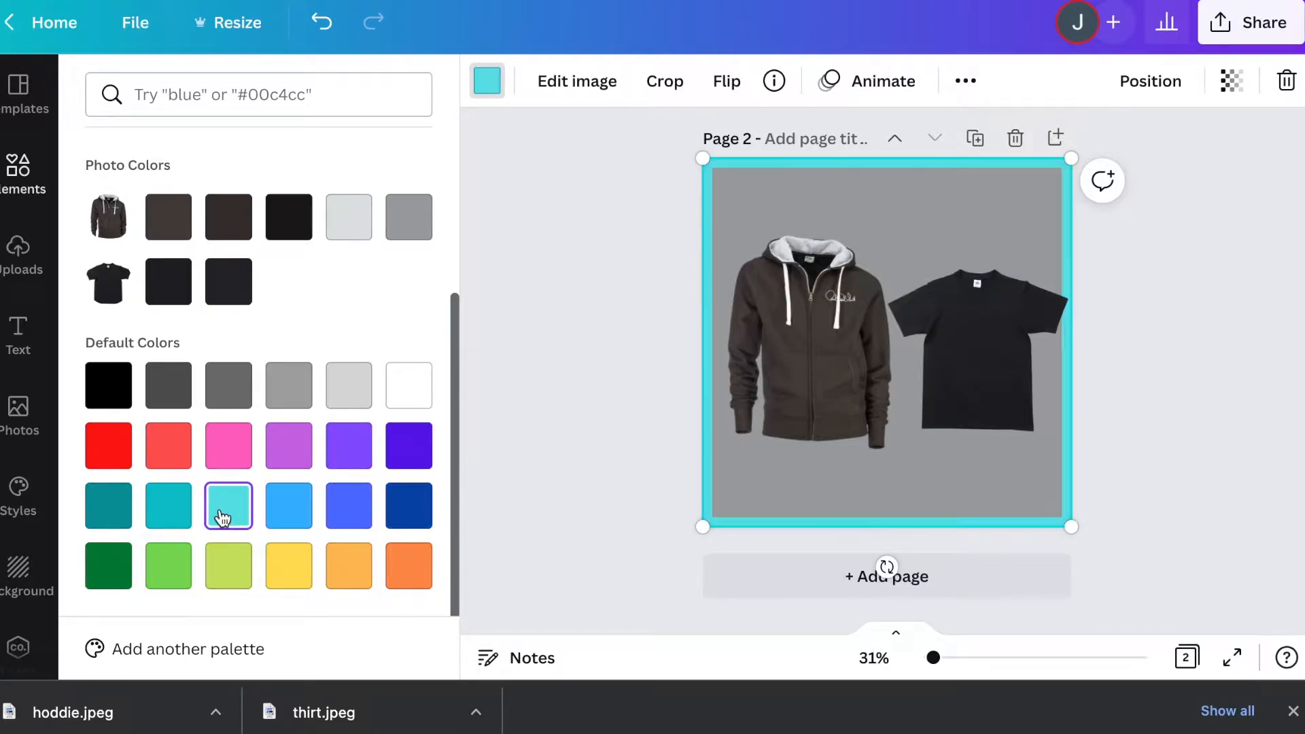
left_click(278, 520)
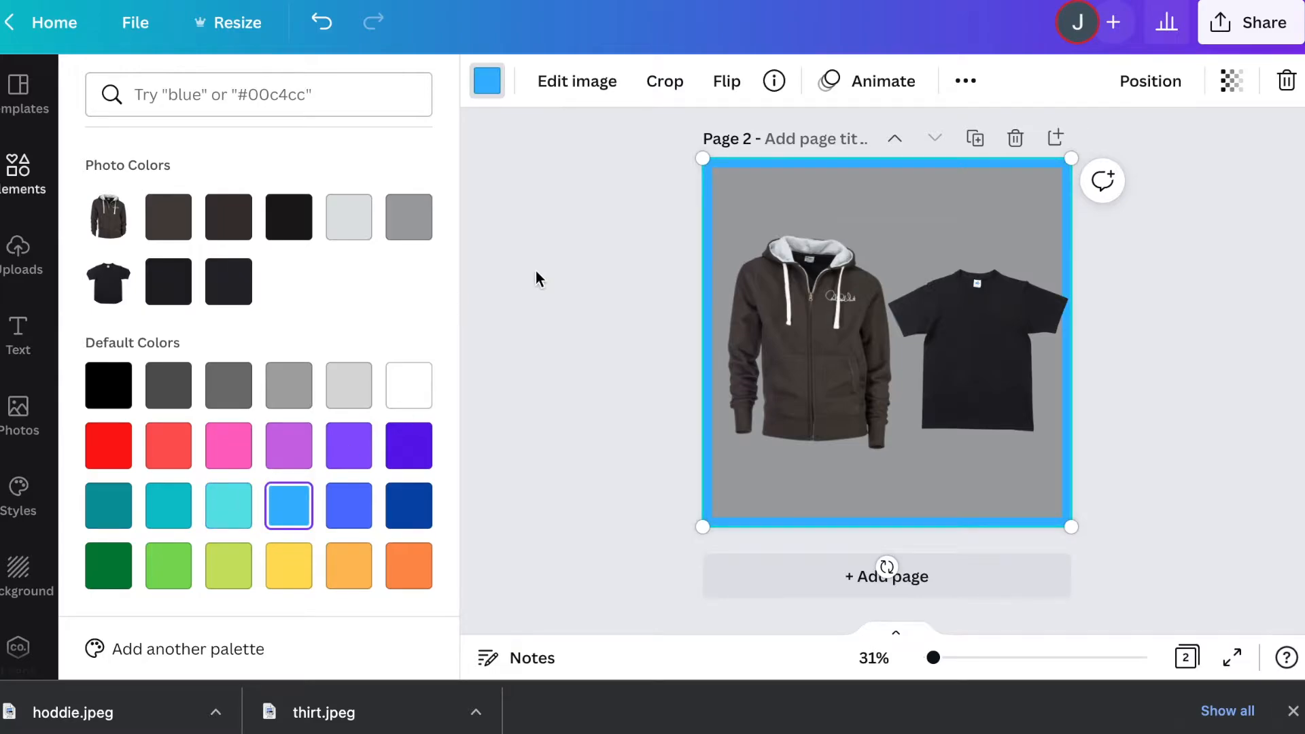
key("Escape")
Step: Shrink the T-shirt slightly to fit inside the border and nudge the hoodie away from it
left_click(976, 348)
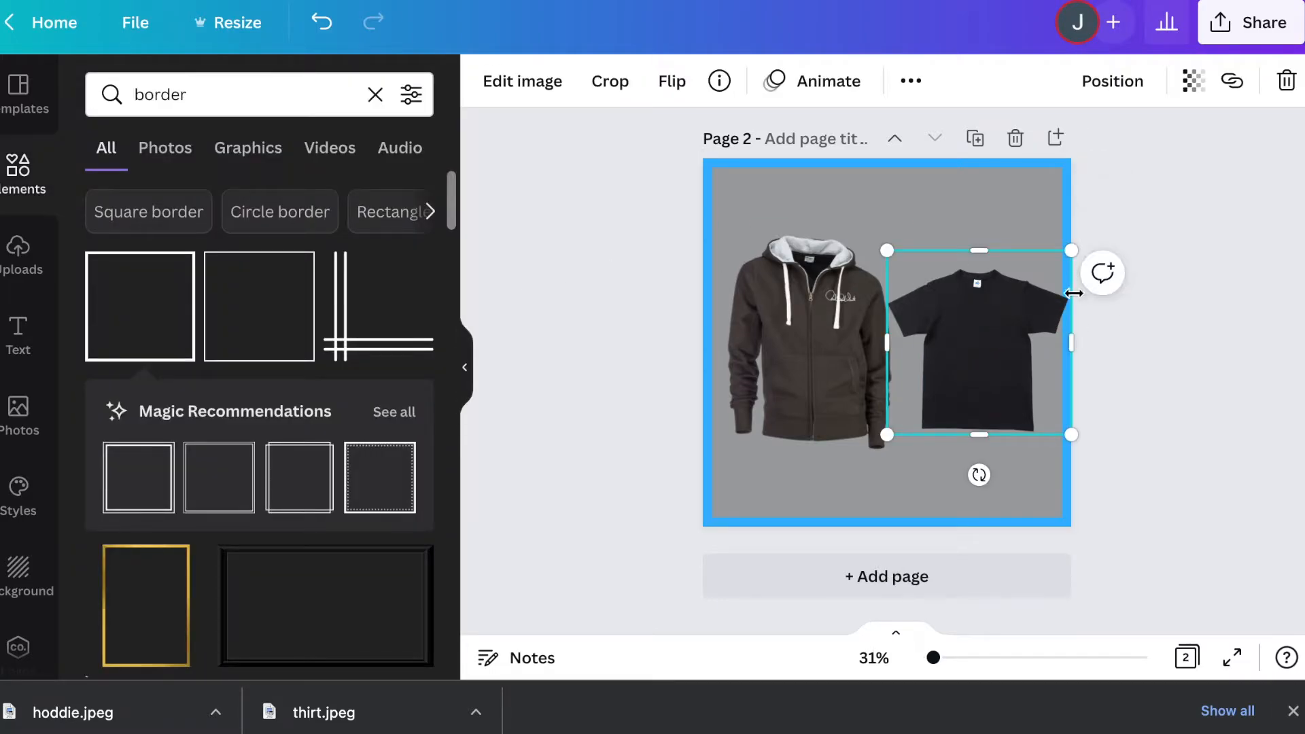
left_click_drag(1067, 249, 1058, 264)
left_click(1205, 327)
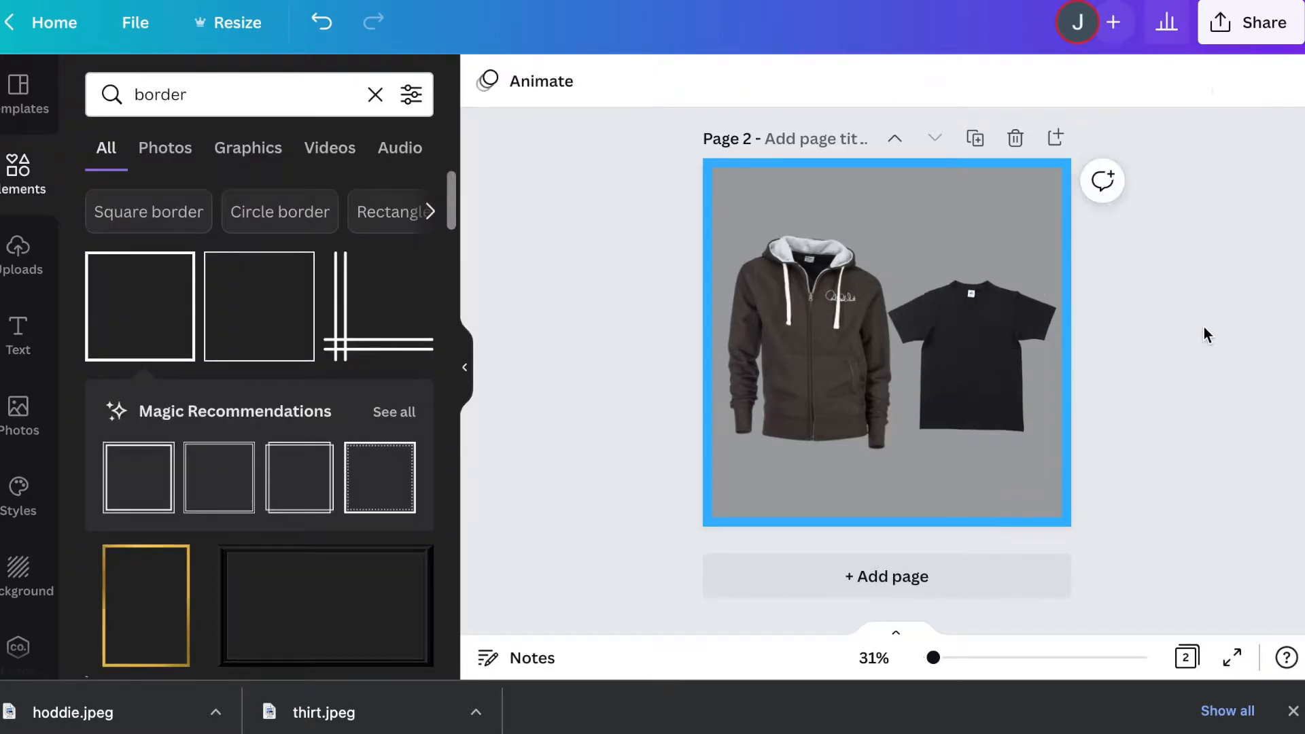
left_click_drag(801, 361, 752, 367)
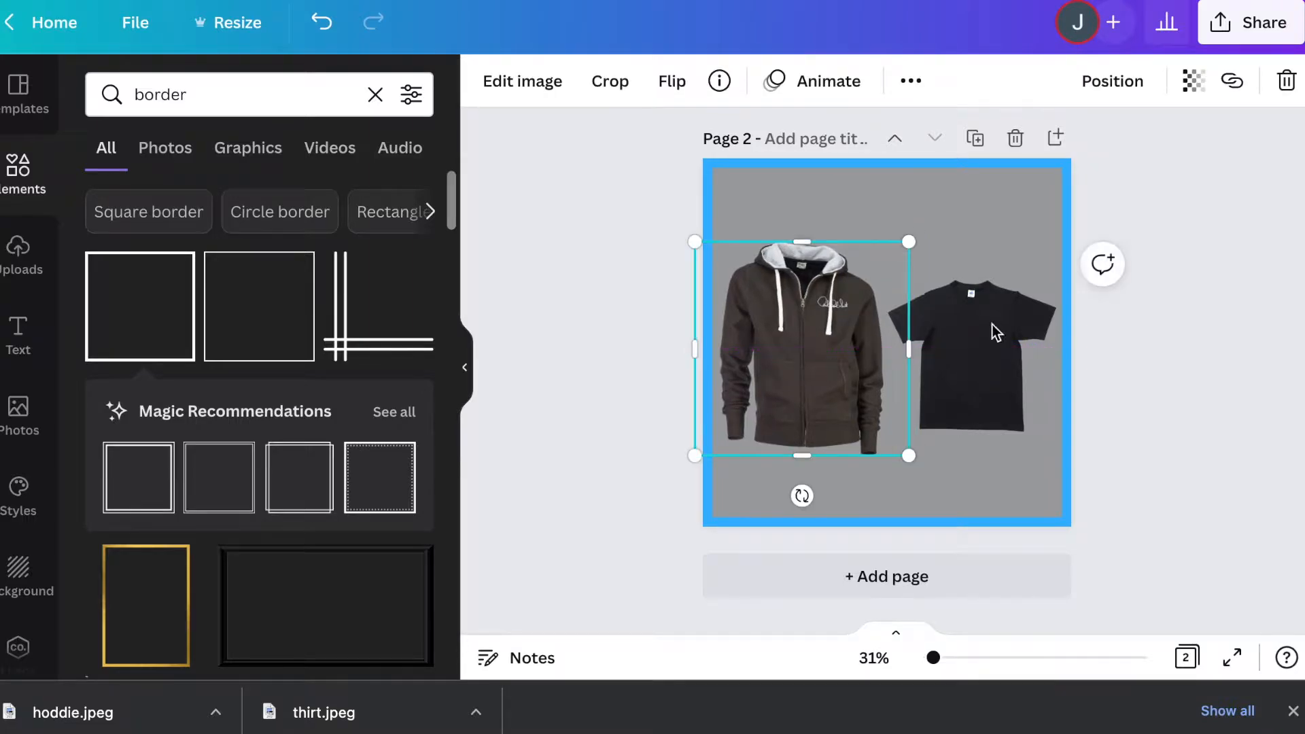
left_click(1208, 328)
Step: Search the elements for "free", add the pink starburst FREE badge, and place it over the lower part of the T-shirt
scroll(1209, 328, "up", 5)
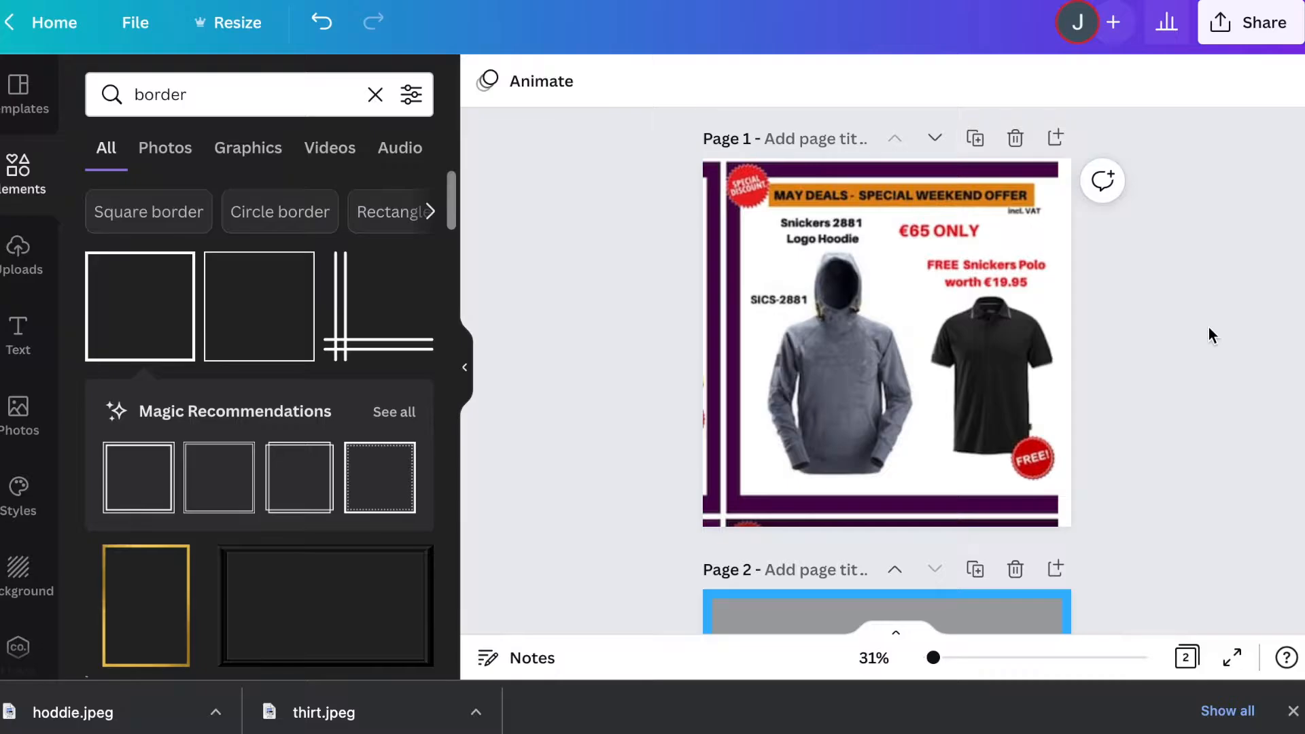
scroll(1209, 327, "down", 5)
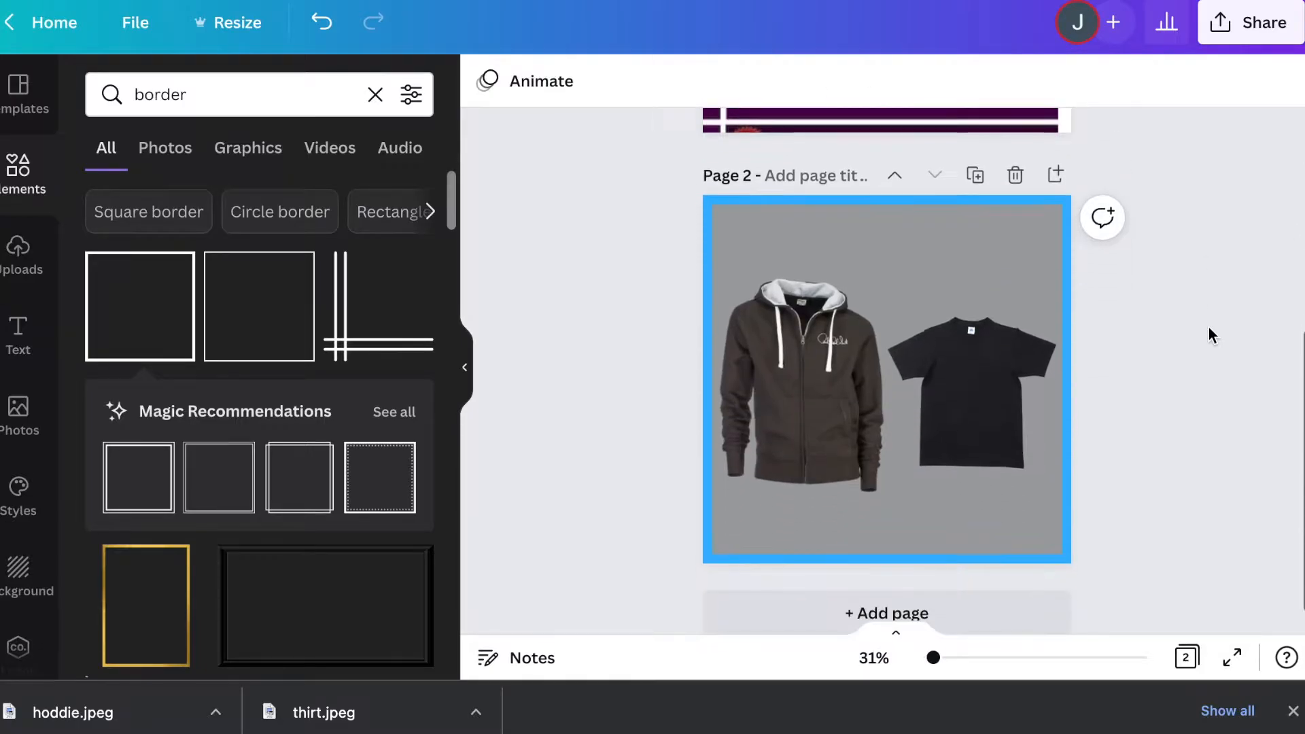
left_click(375, 95)
type("free")
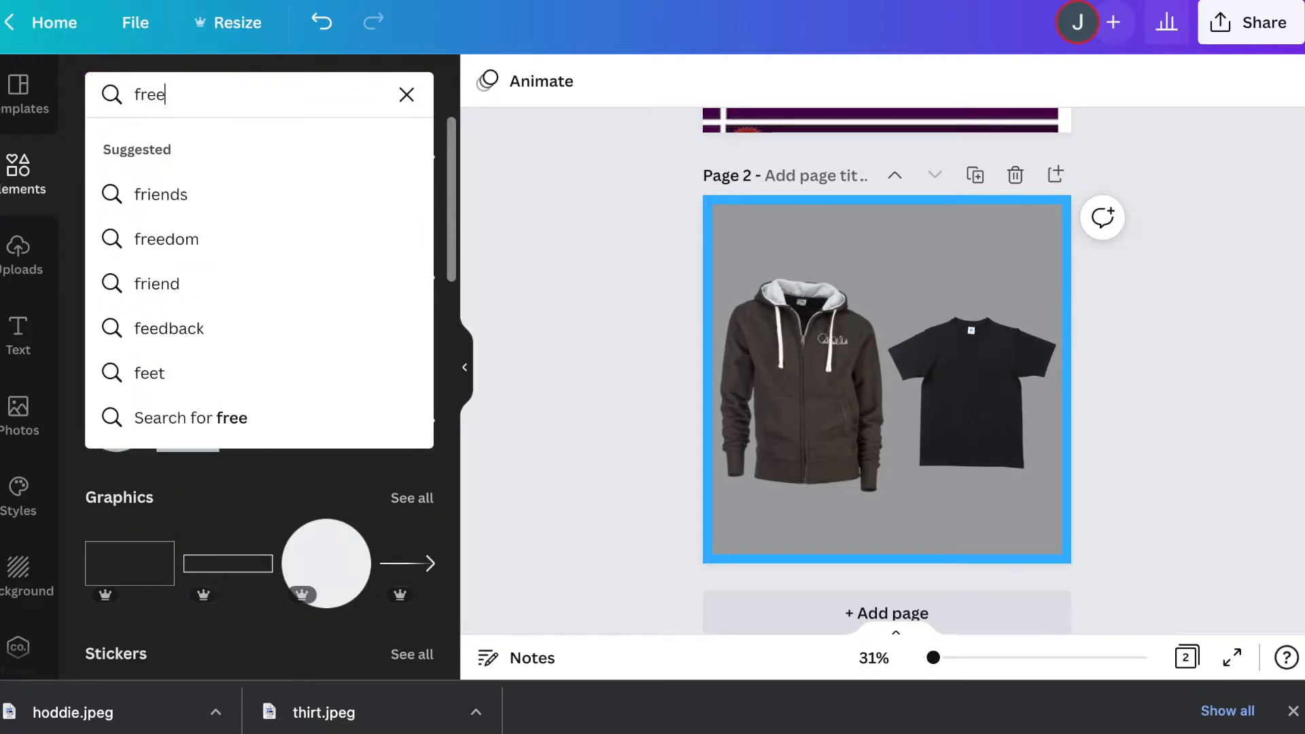
key("Return")
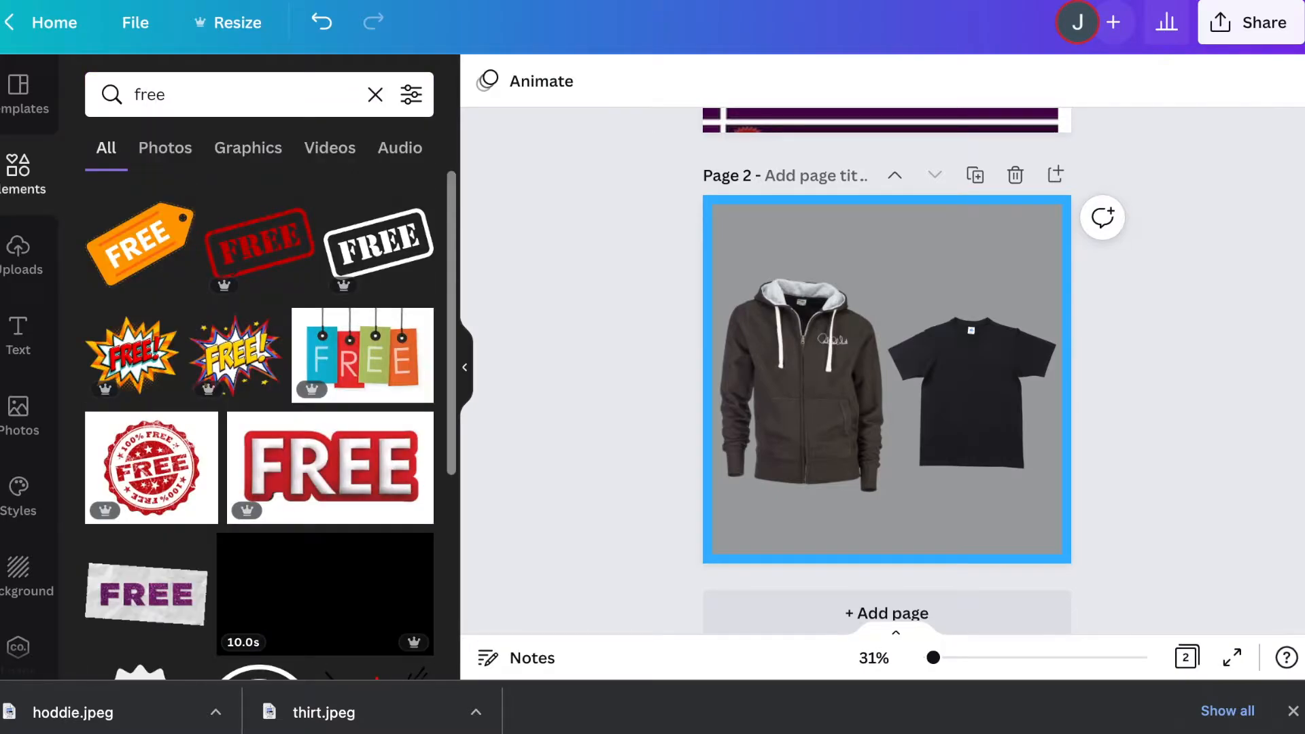
scroll(275, 309, "down", 2)
scroll(275, 313, "down", 3)
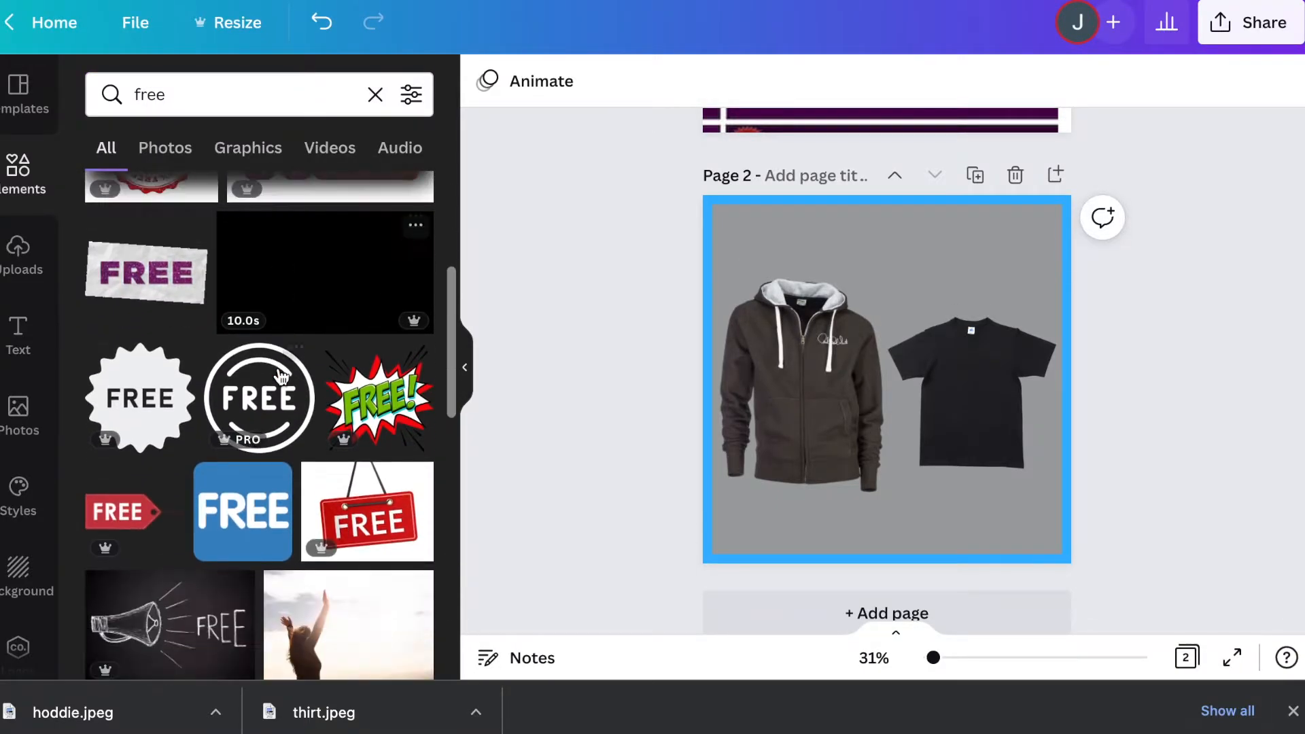
scroll(280, 371, "down", 2)
scroll(197, 466, "down", 5)
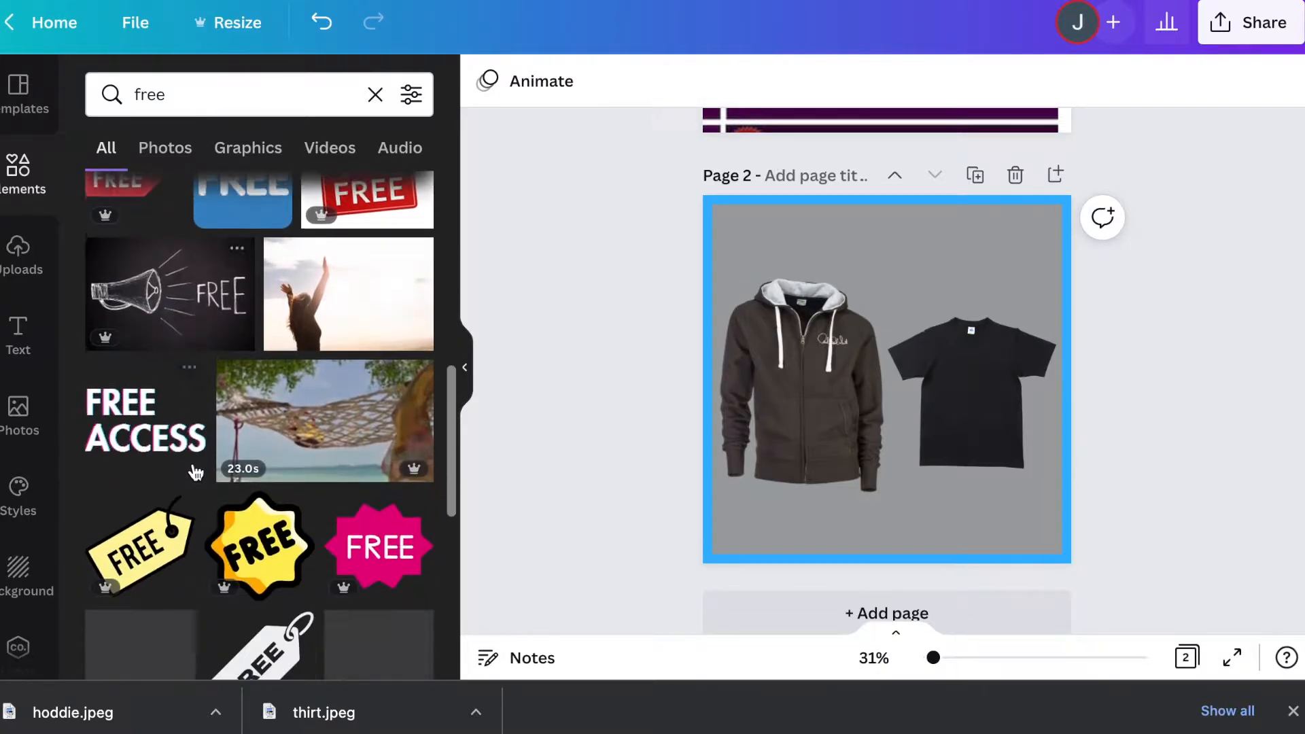
left_click(399, 412)
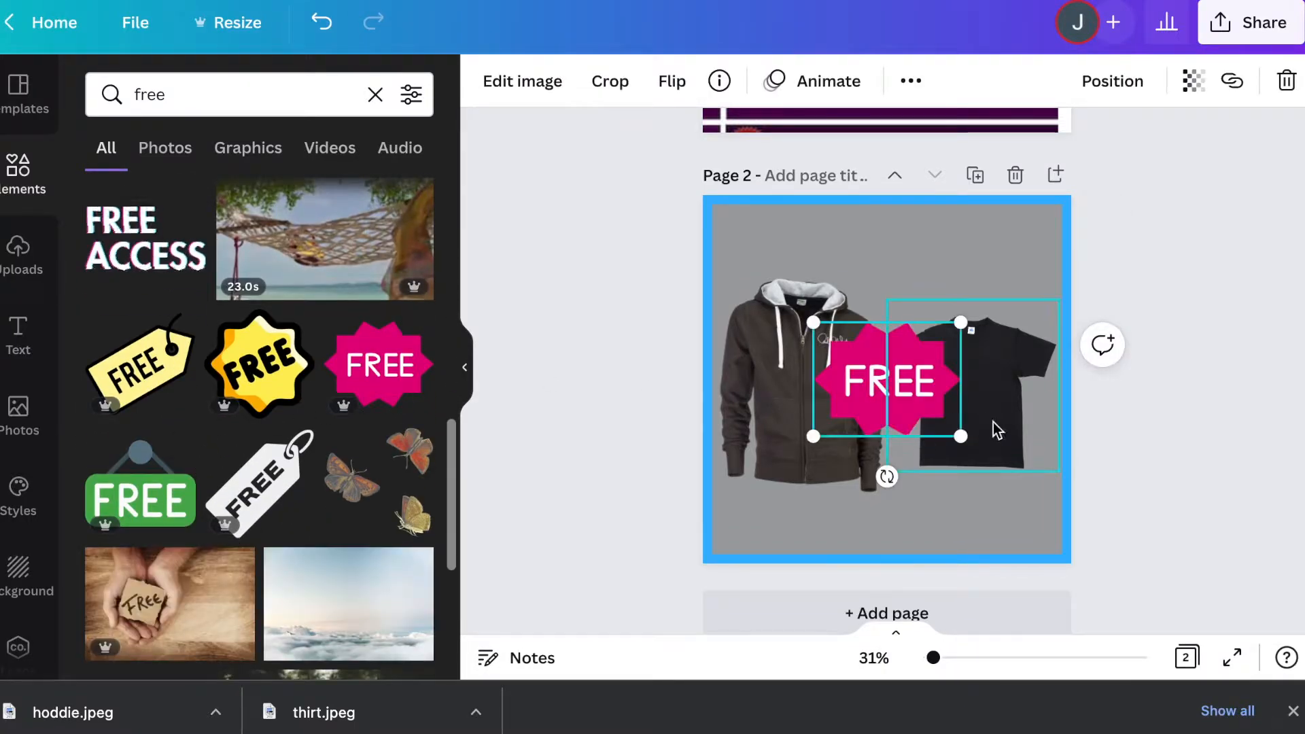
left_click_drag(871, 363, 967, 464)
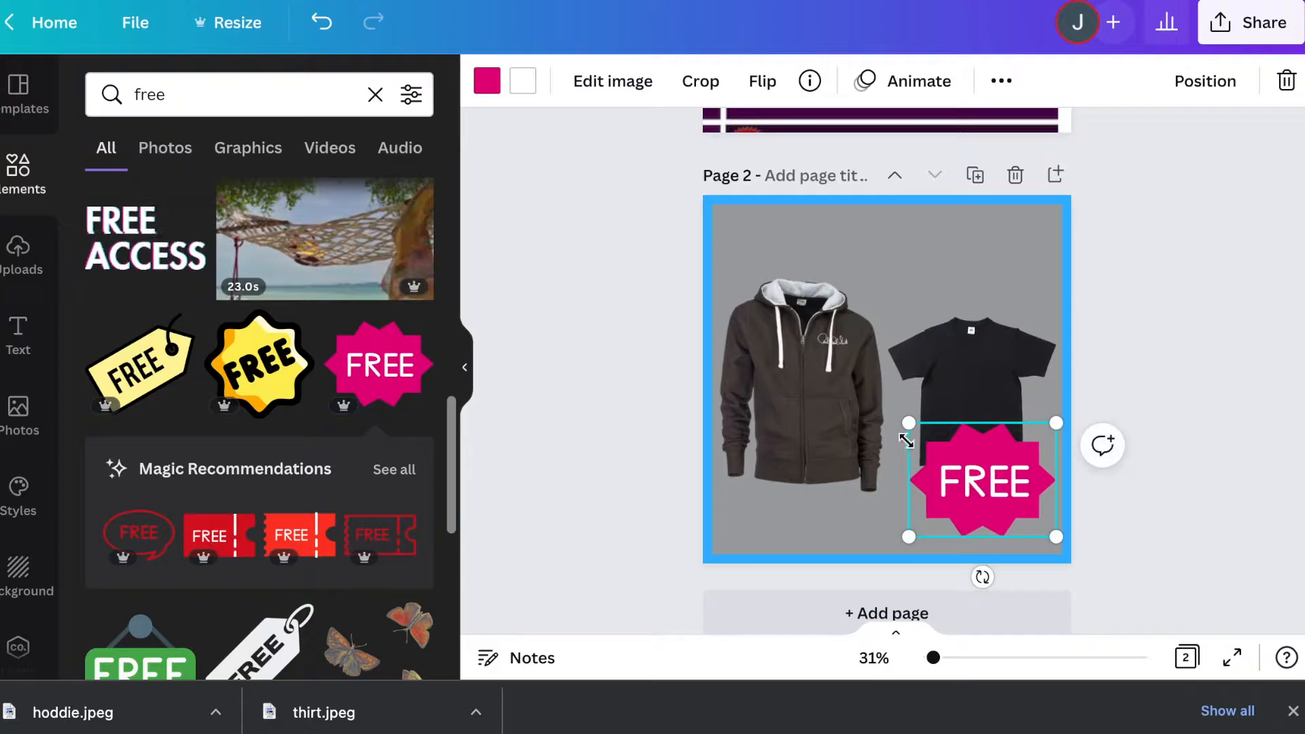
Step: Tilt the FREE badge slightly counterclockwise, shrink it, and place it below the T-shirt in the lower-right corner of the design
mouse_move(982, 577)
left_mouse_down()
mouse_move(1051, 569)
mouse_move(998, 575)
left_mouse_up()
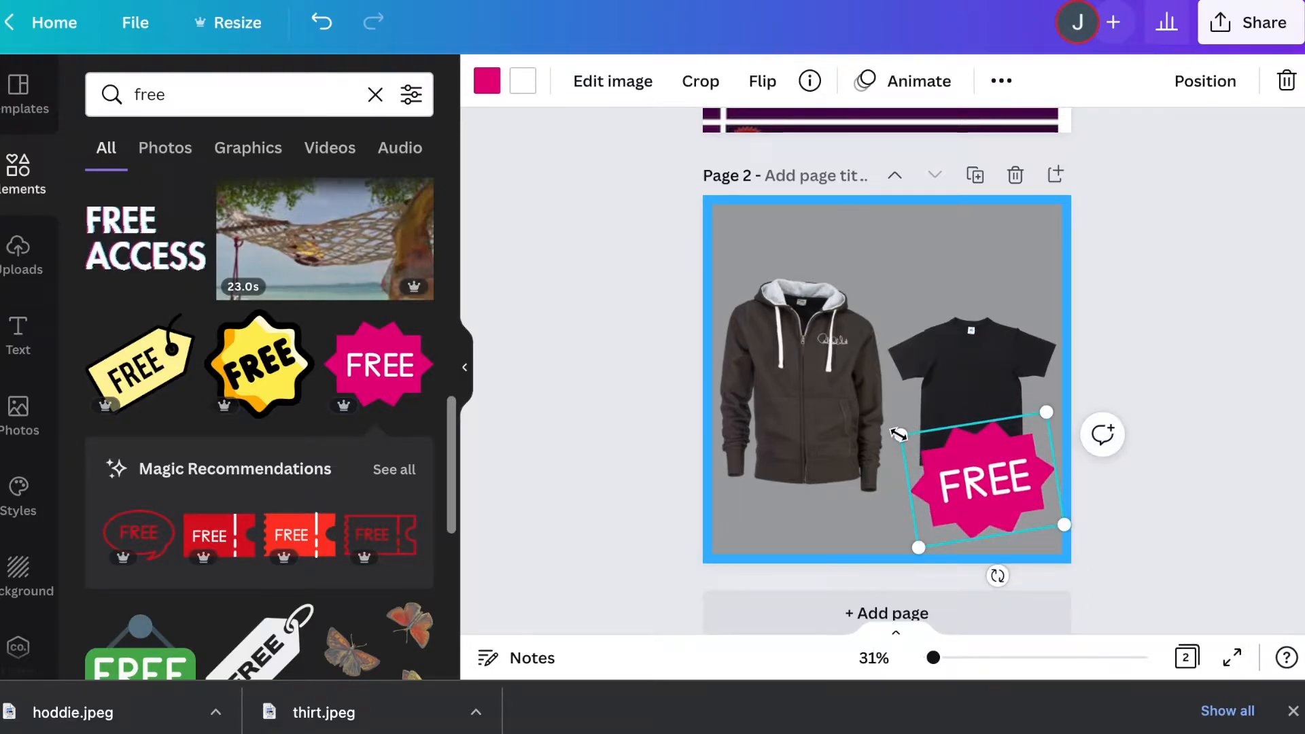
left_click_drag(899, 434, 946, 460)
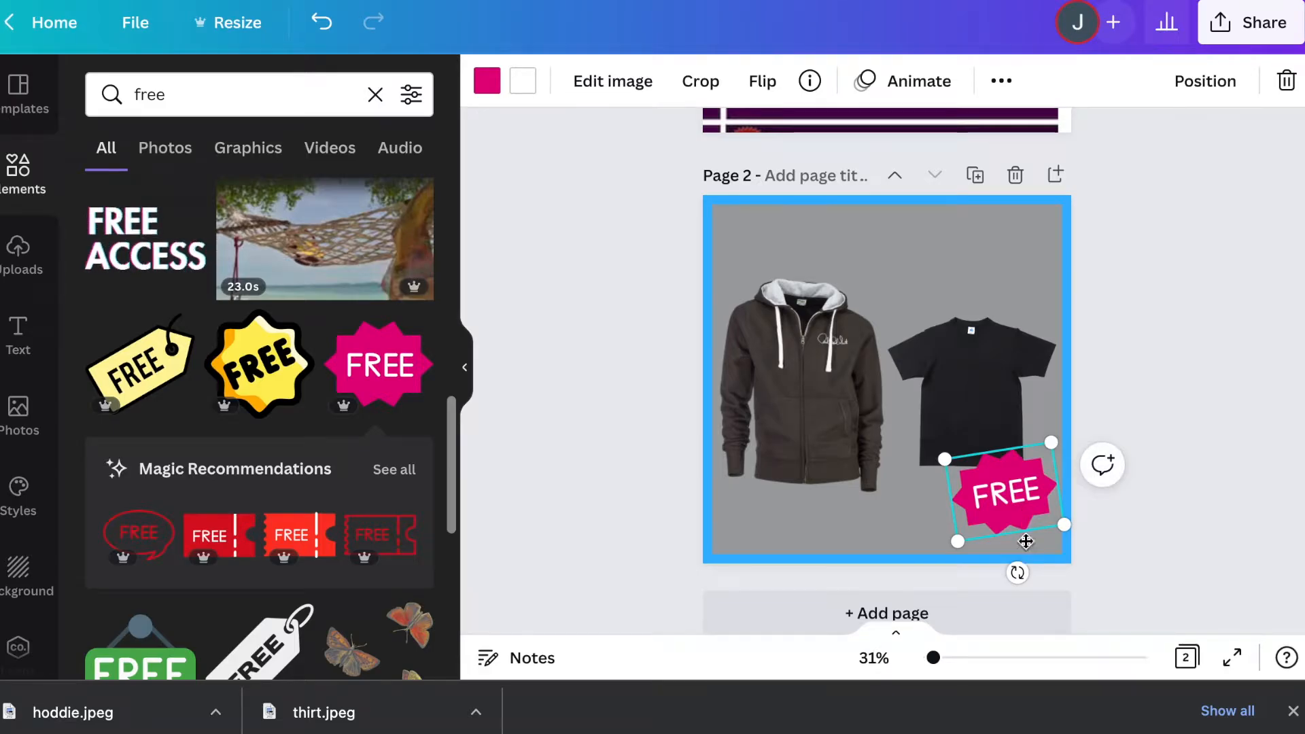
left_click_drag(1026, 542, 1033, 576)
left_click(1025, 506)
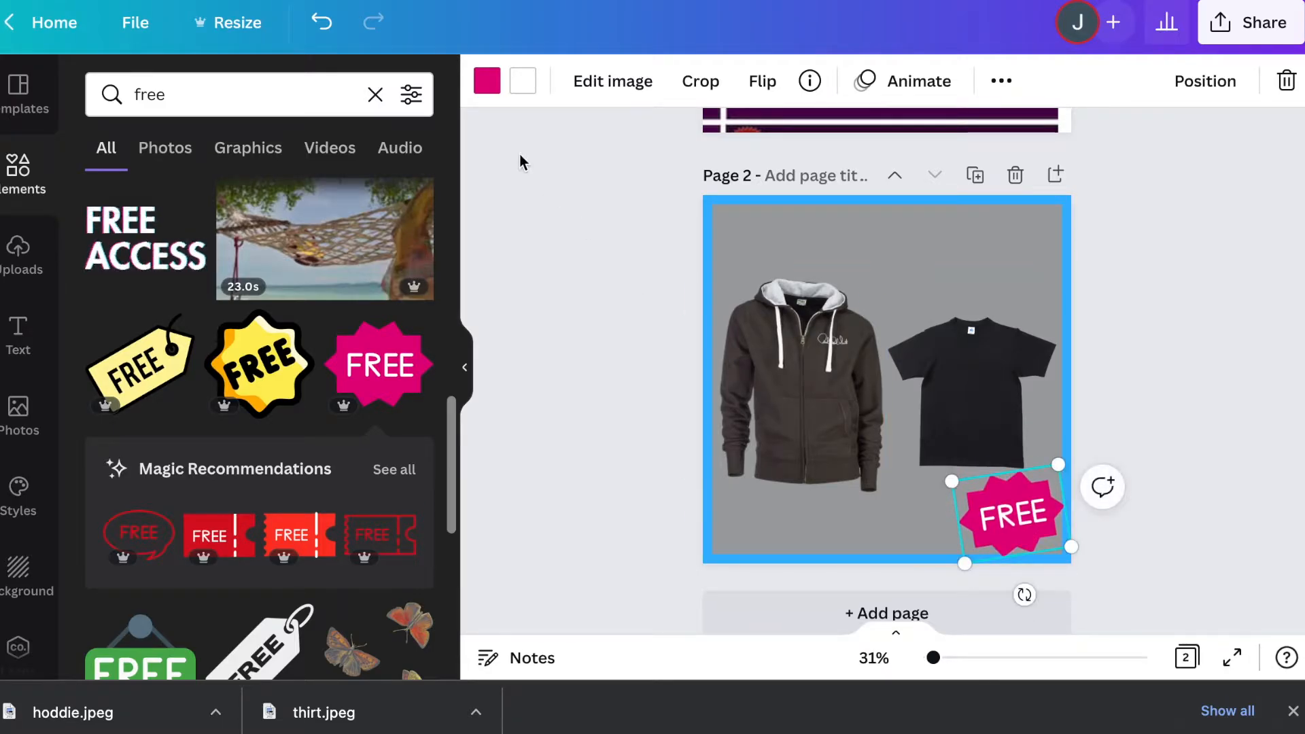
Step: Compare red and turquoise on the FREE badge, settle on yellow, and shrink the badge a little more
left_click(487, 81)
left_click(107, 372)
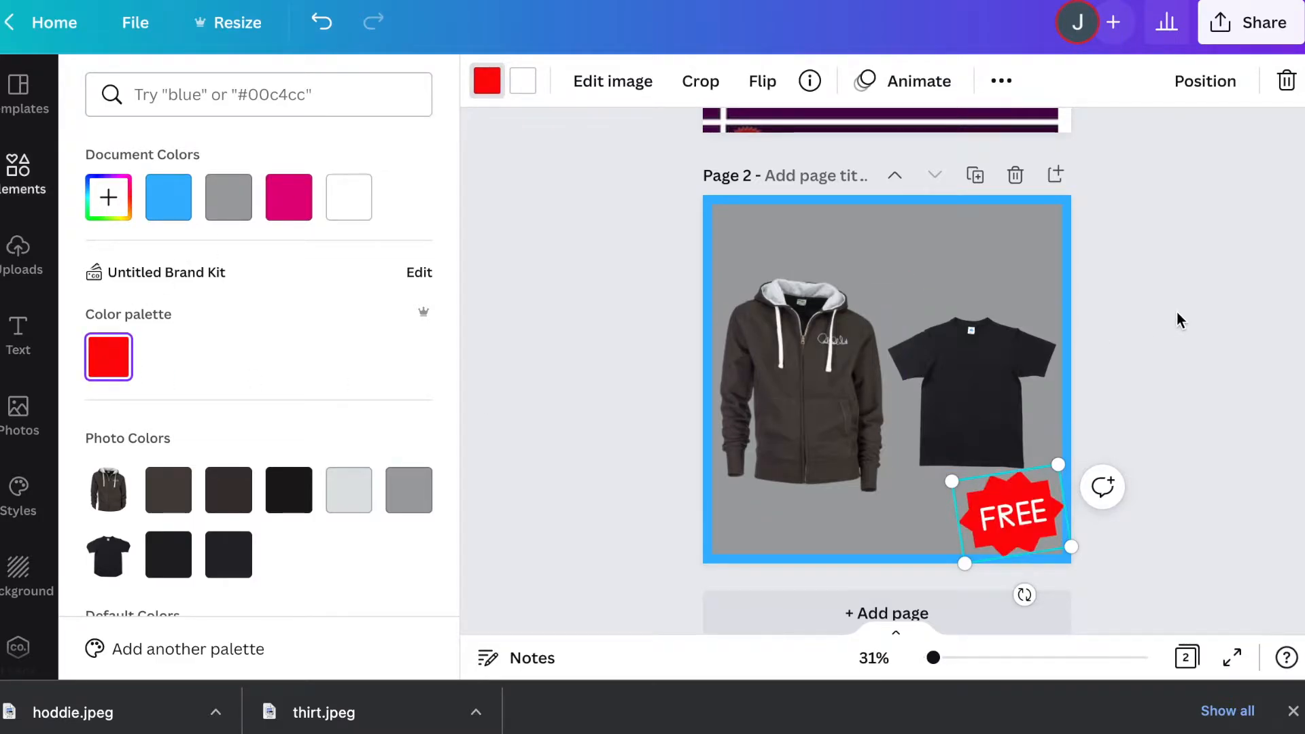
scroll(314, 533, "down", 3)
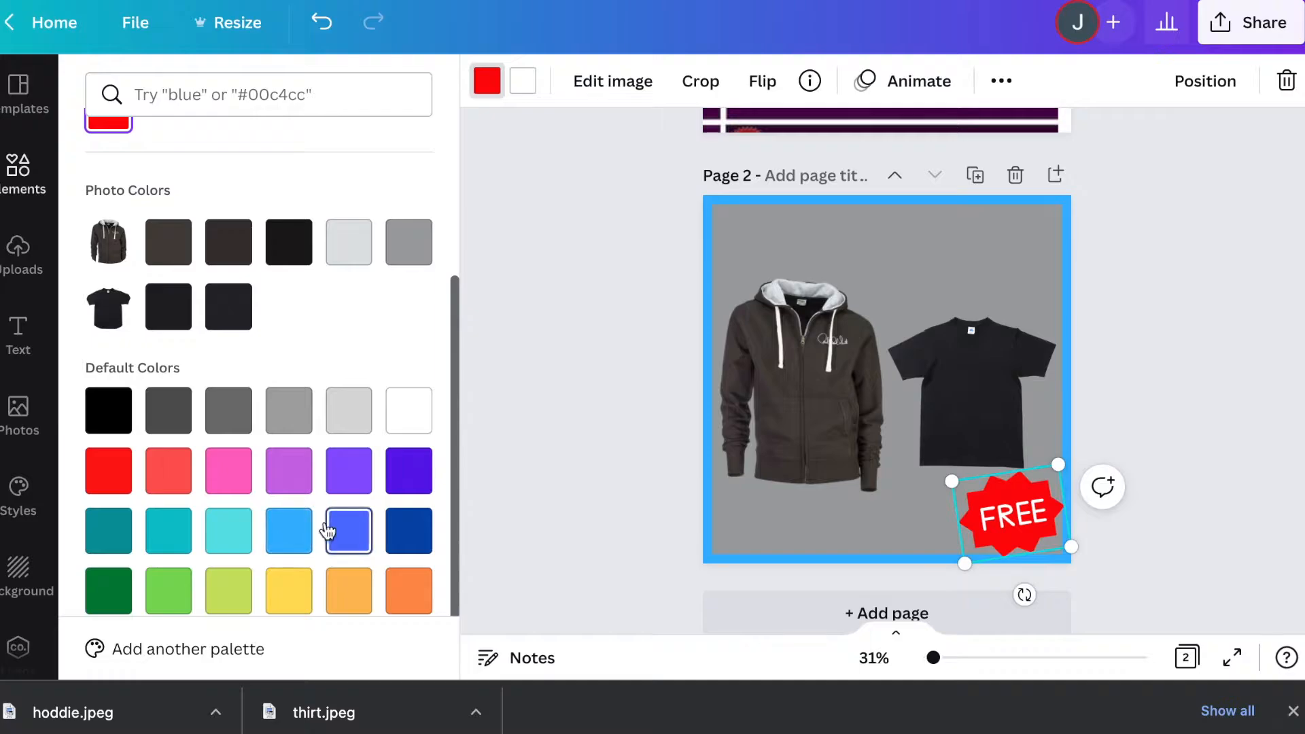
left_click(229, 531)
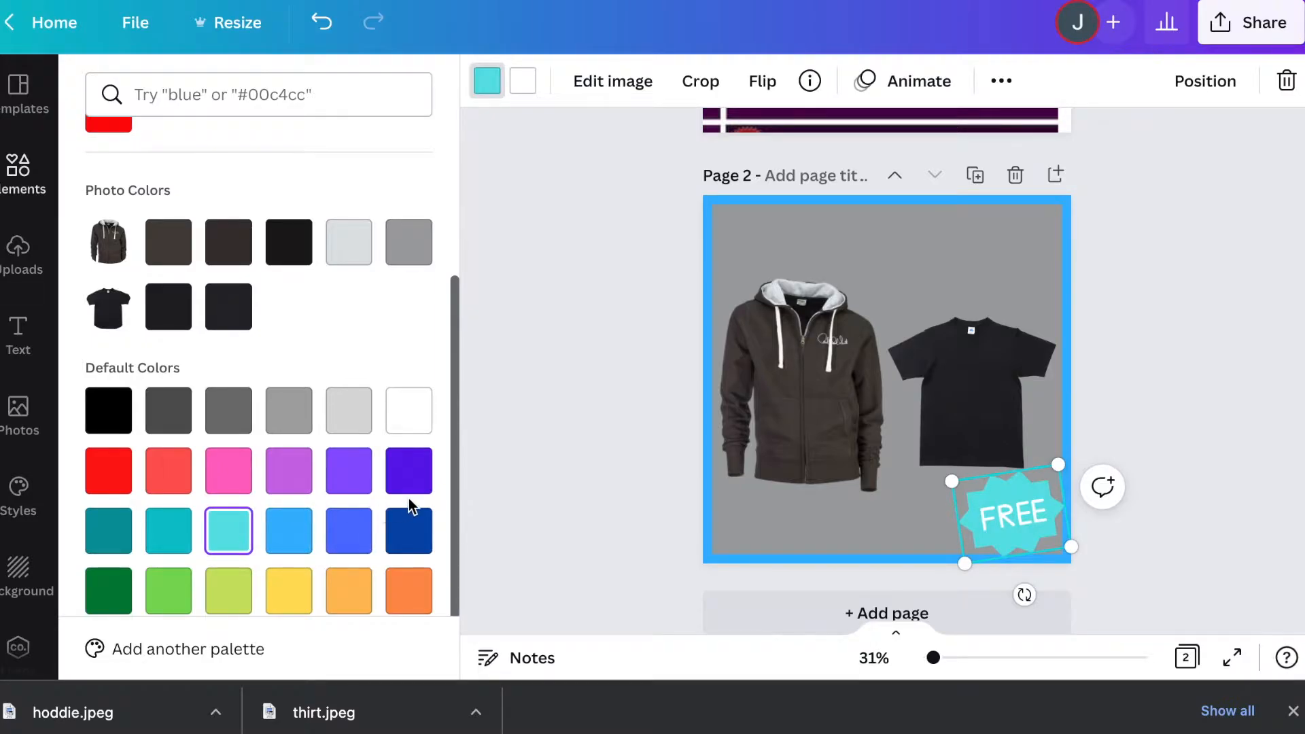
left_click(305, 593)
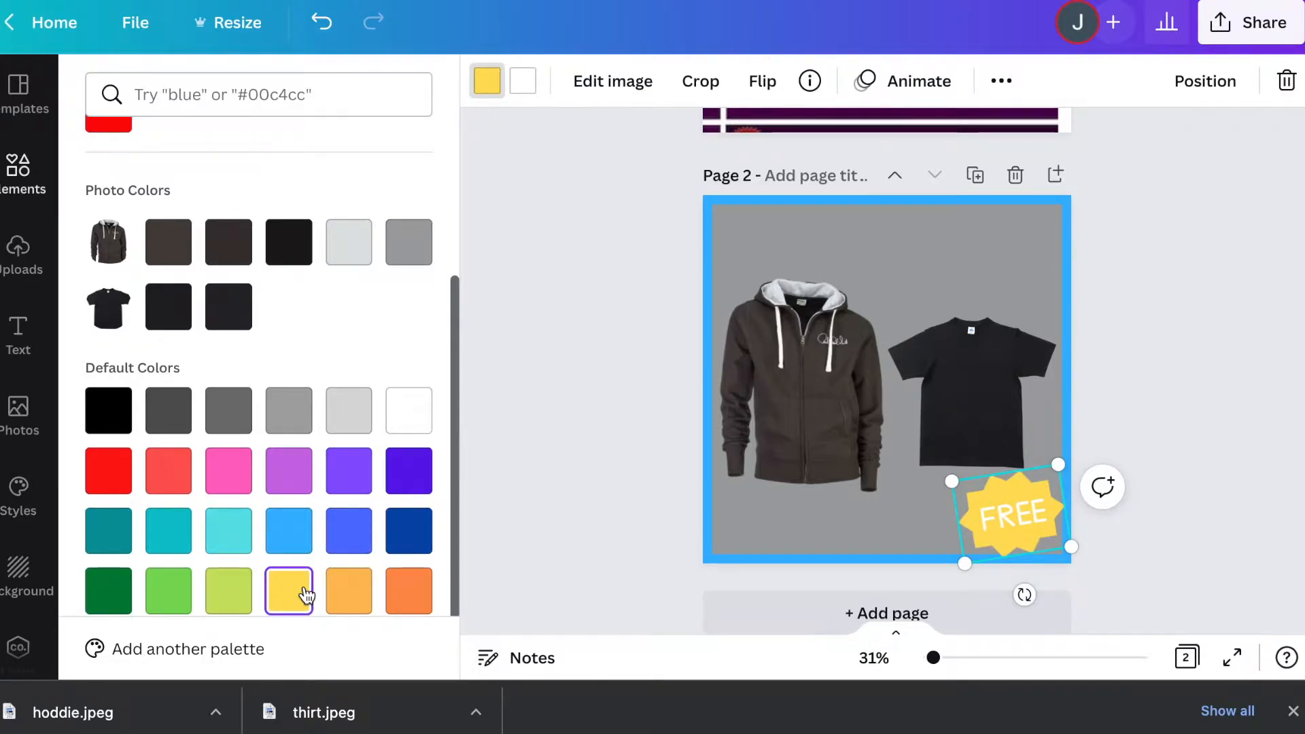
left_click(978, 509)
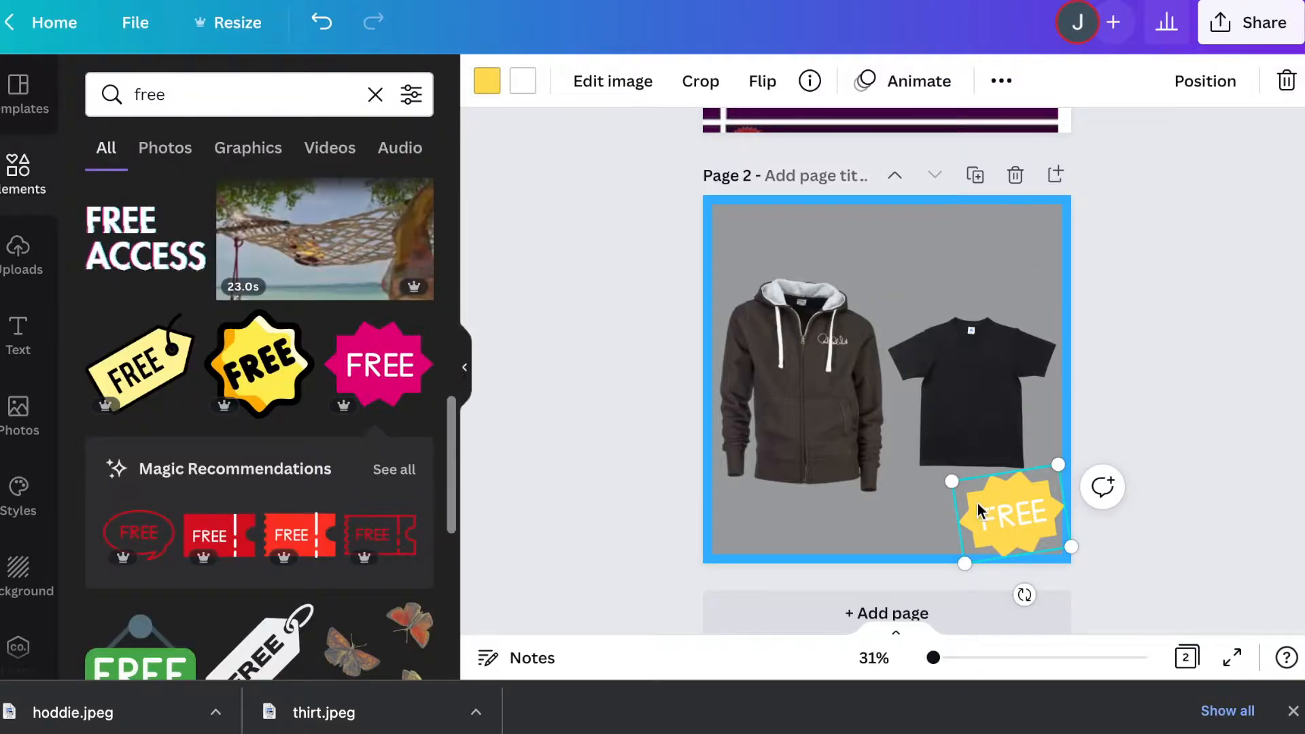
left_click_drag(951, 482, 1014, 495)
Step: Check the badges on the page 1 reference design and search the elements for "special discount"
scroll(1214, 345, "up", 5)
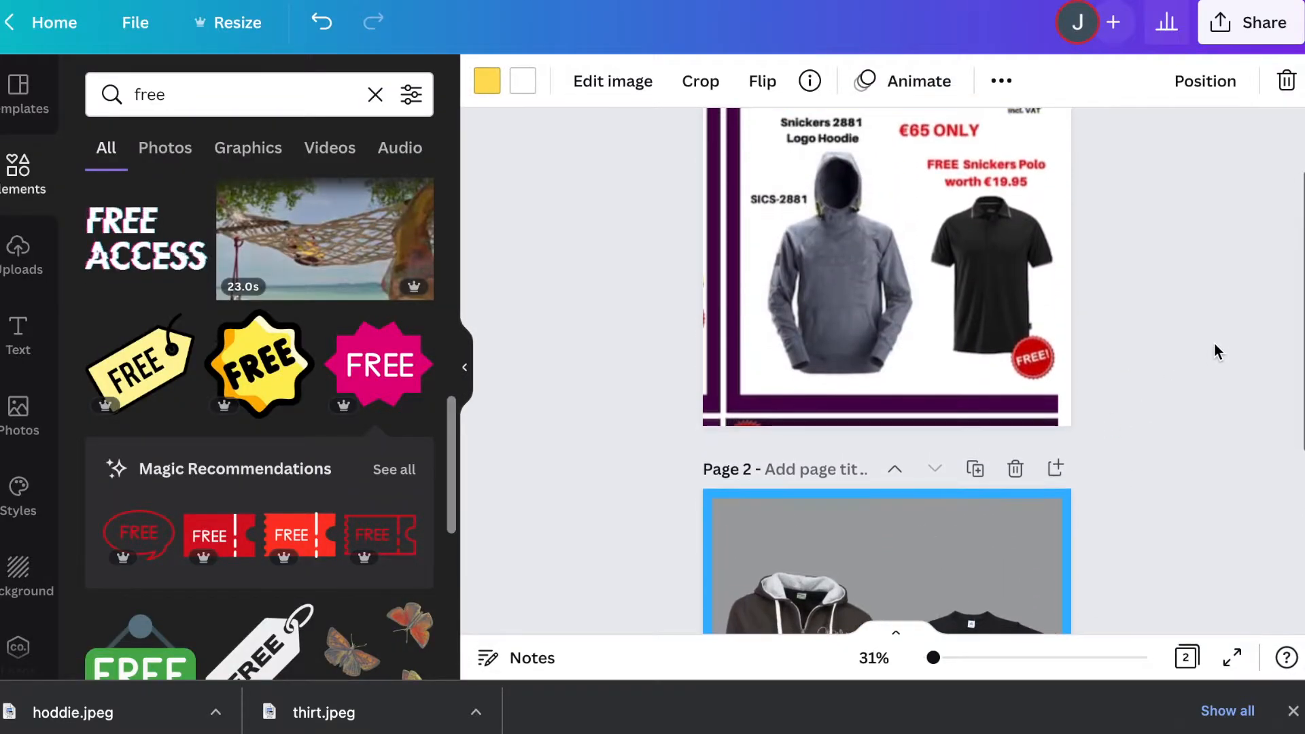
scroll(1215, 344, "up", 2)
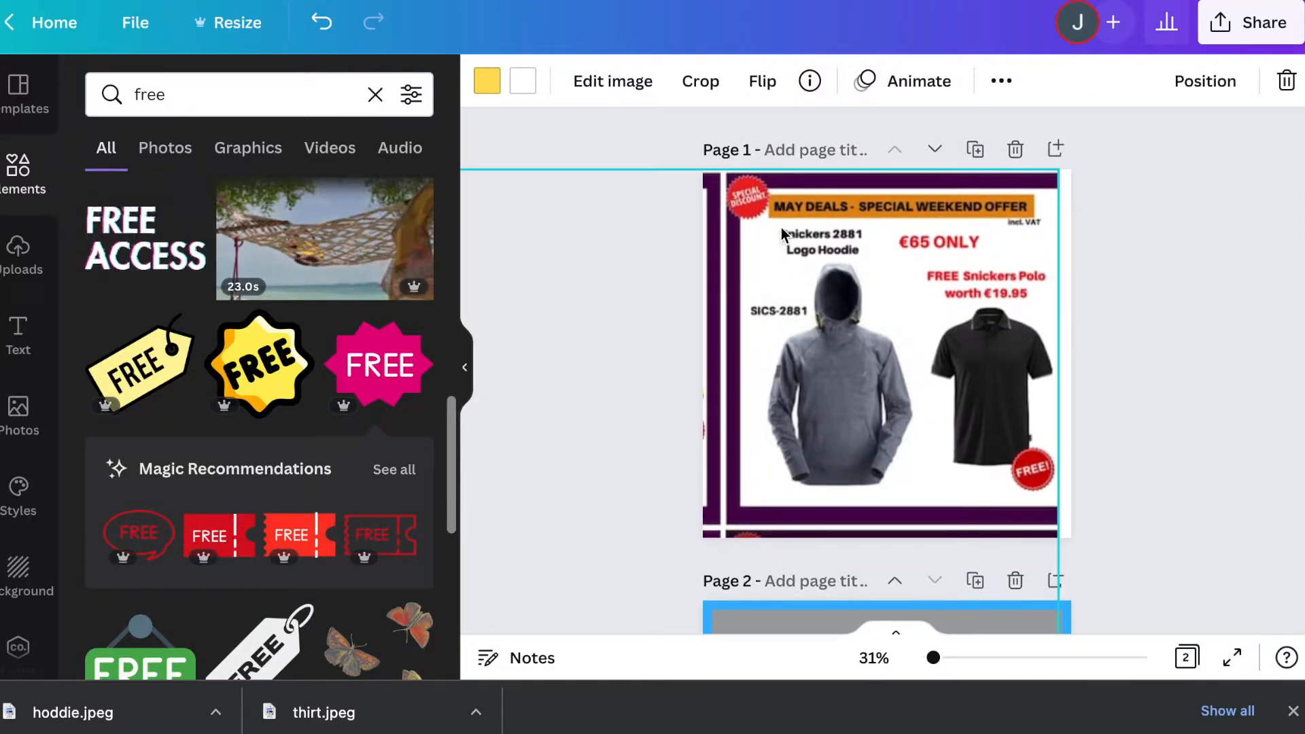
double_click(274, 86)
type("speca")
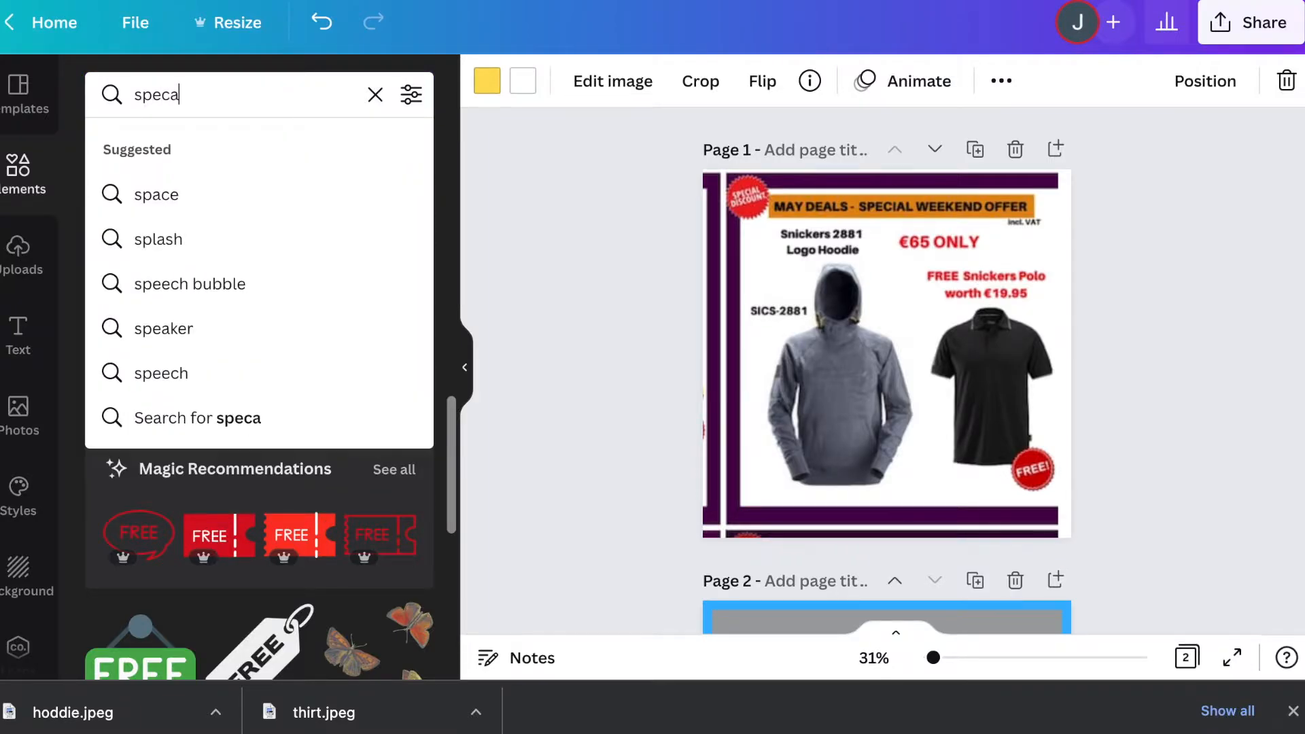
type("al discount")
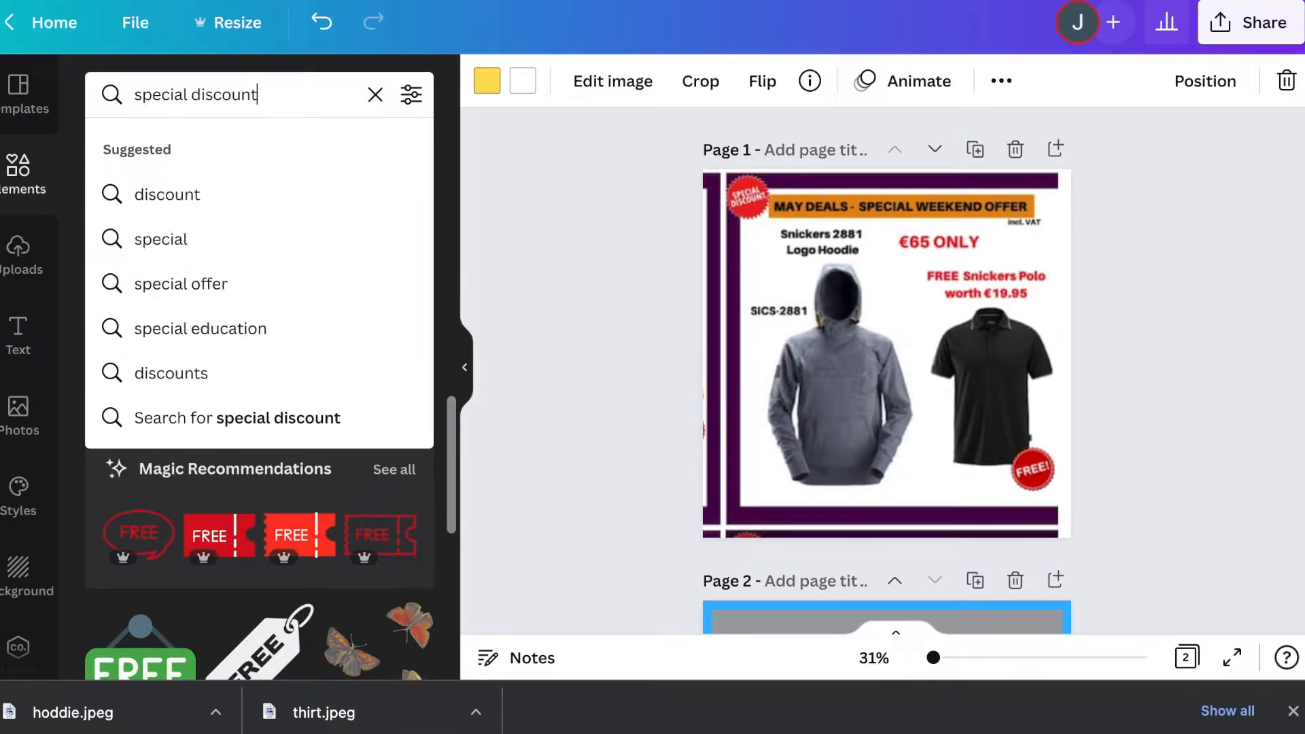
key("Return")
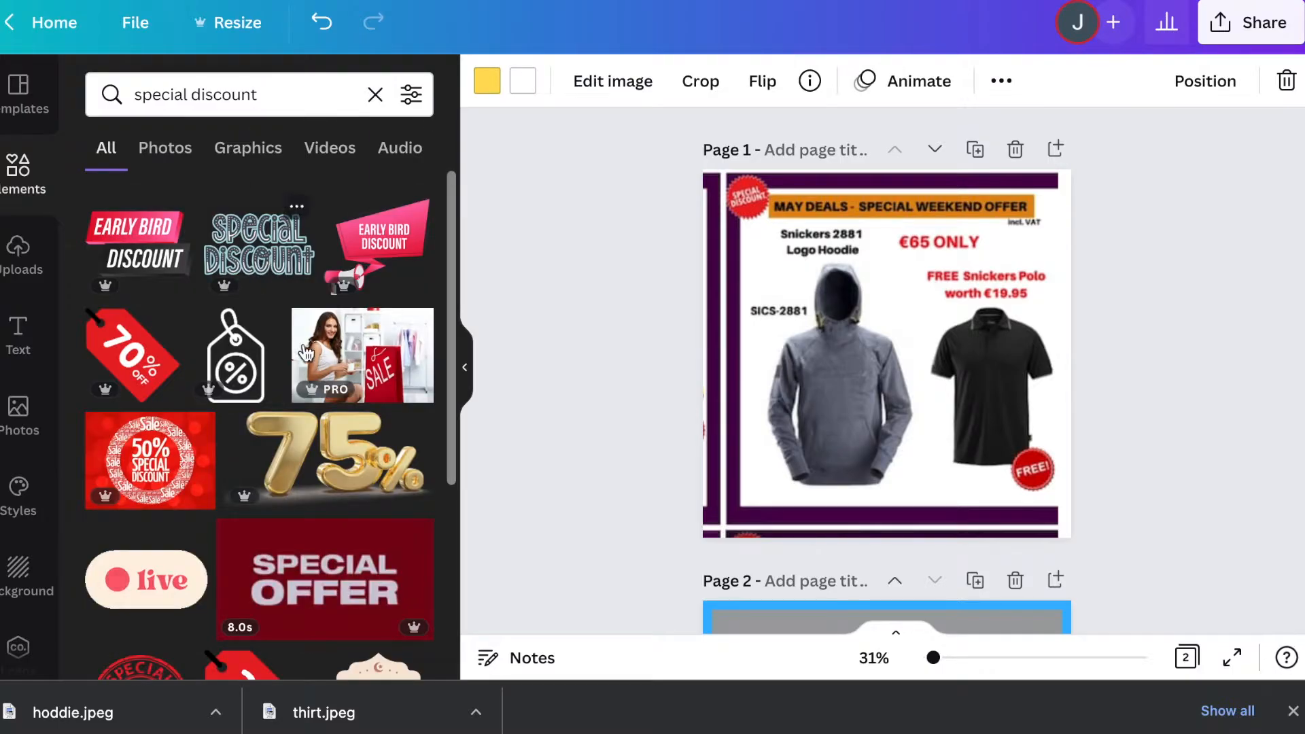
Step: Find a blank red scalloped sticker with a peeled corner in the results and place it at the upper left of page 2
scroll(307, 353, "down", 5)
scroll(309, 362, "down", 8)
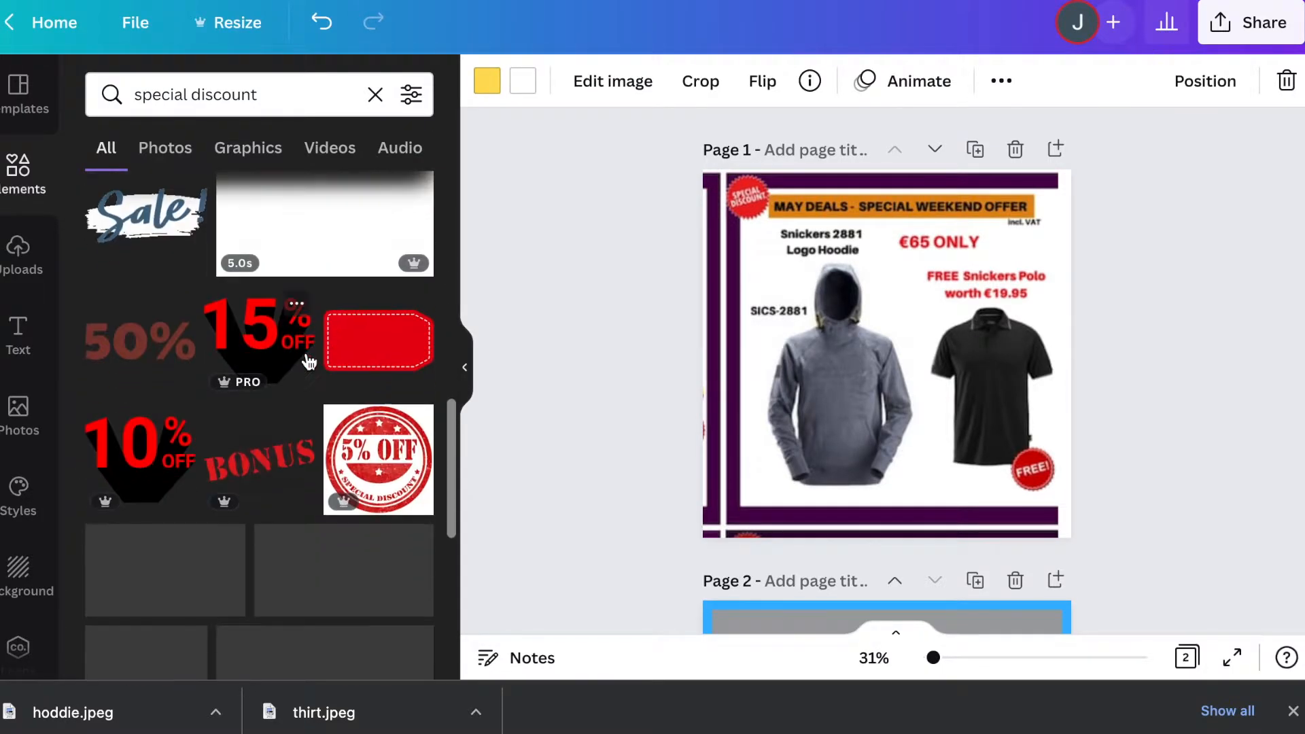
scroll(302, 521, "down", 10)
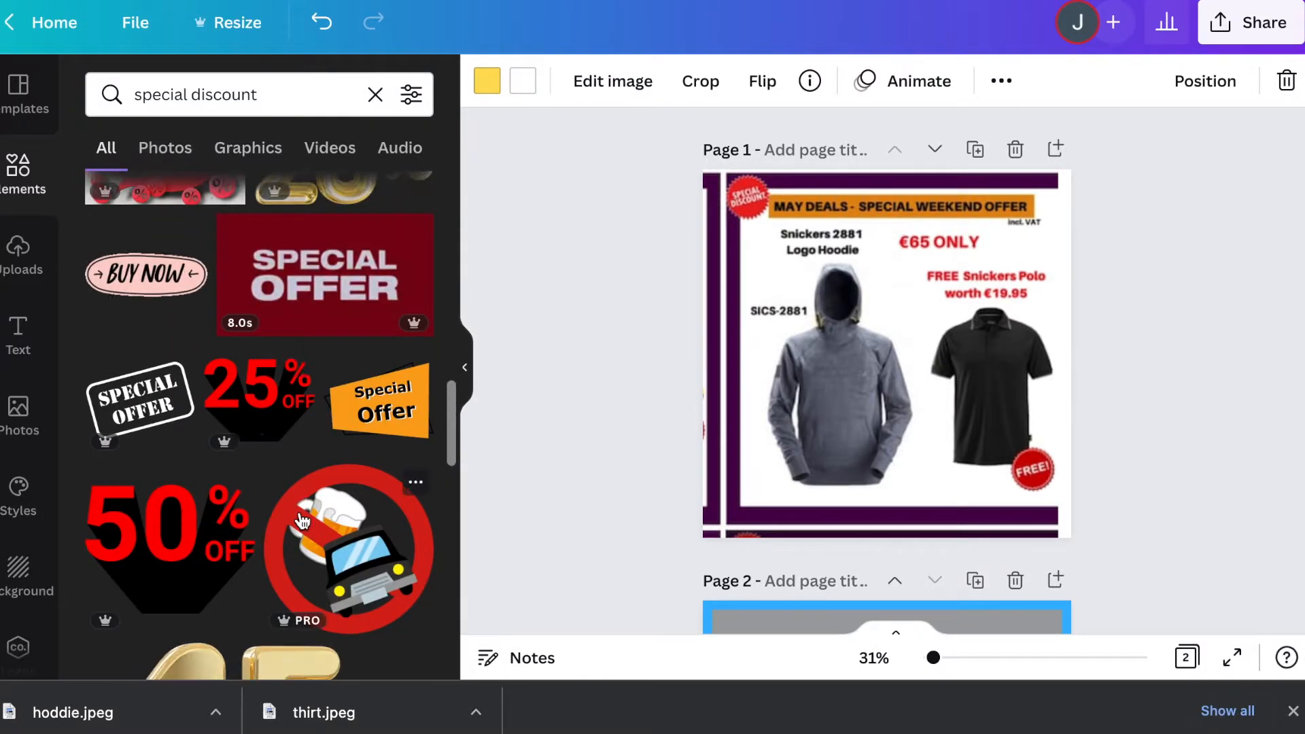
scroll(303, 522, "down", 10)
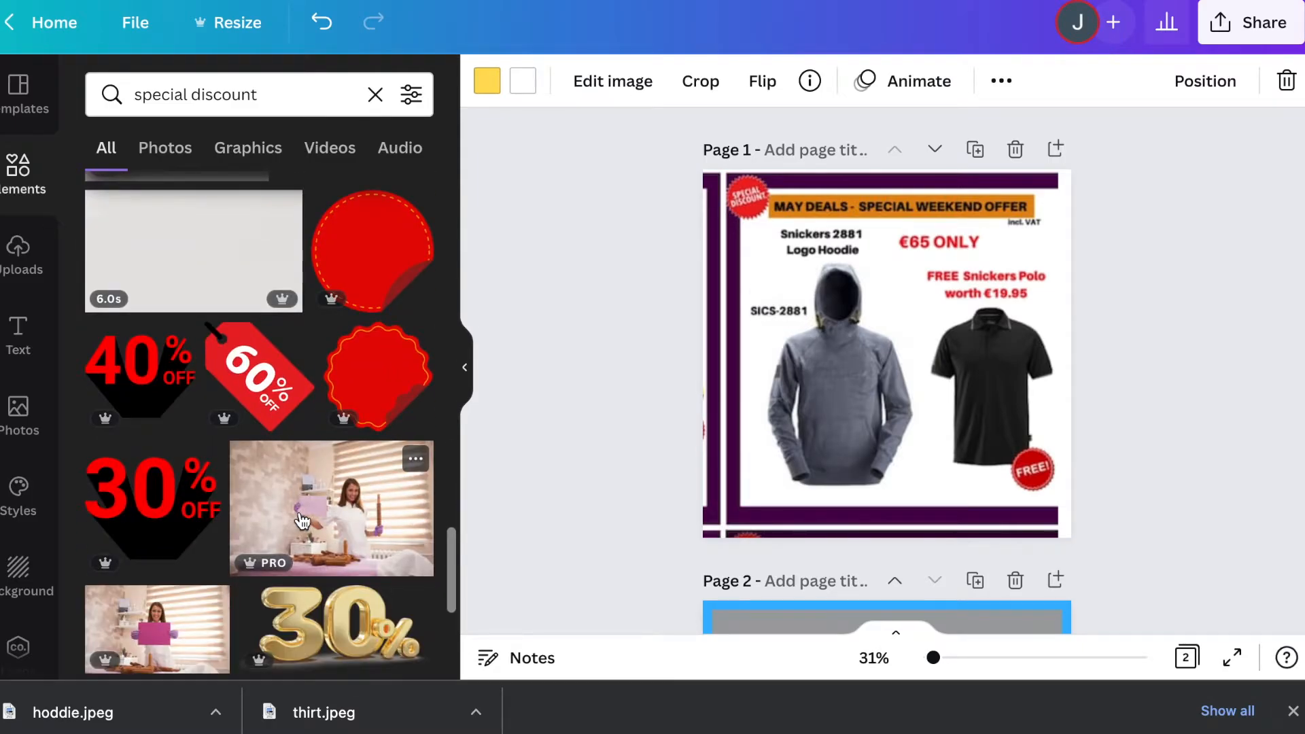
scroll(300, 512, "up", 20)
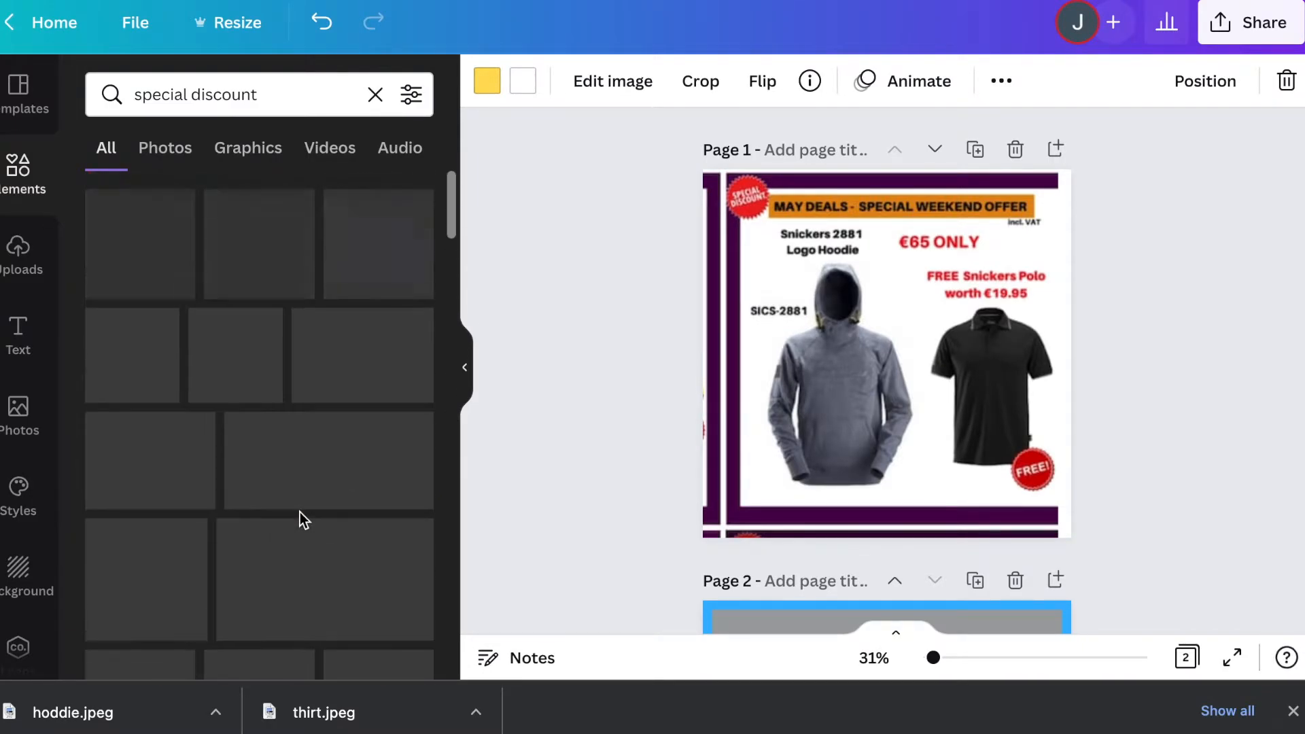
scroll(285, 416, "down", 15)
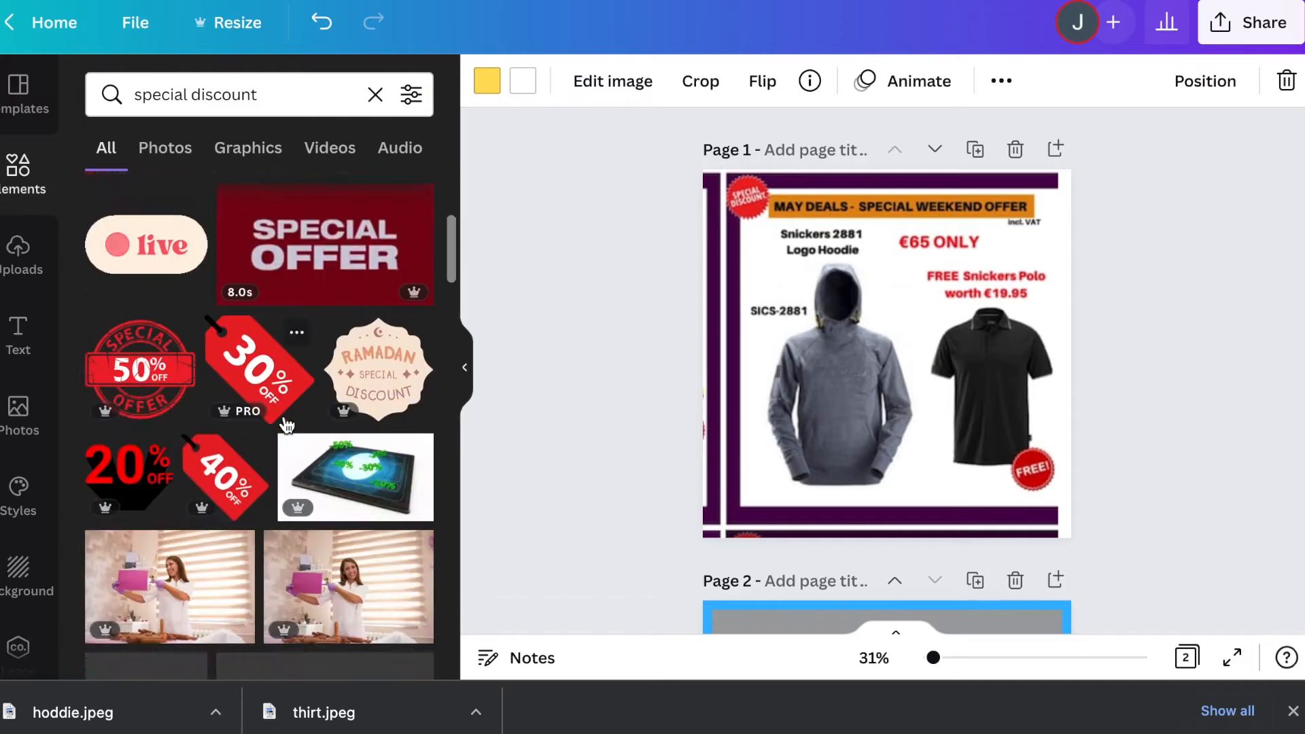
scroll(320, 532, "down", 10)
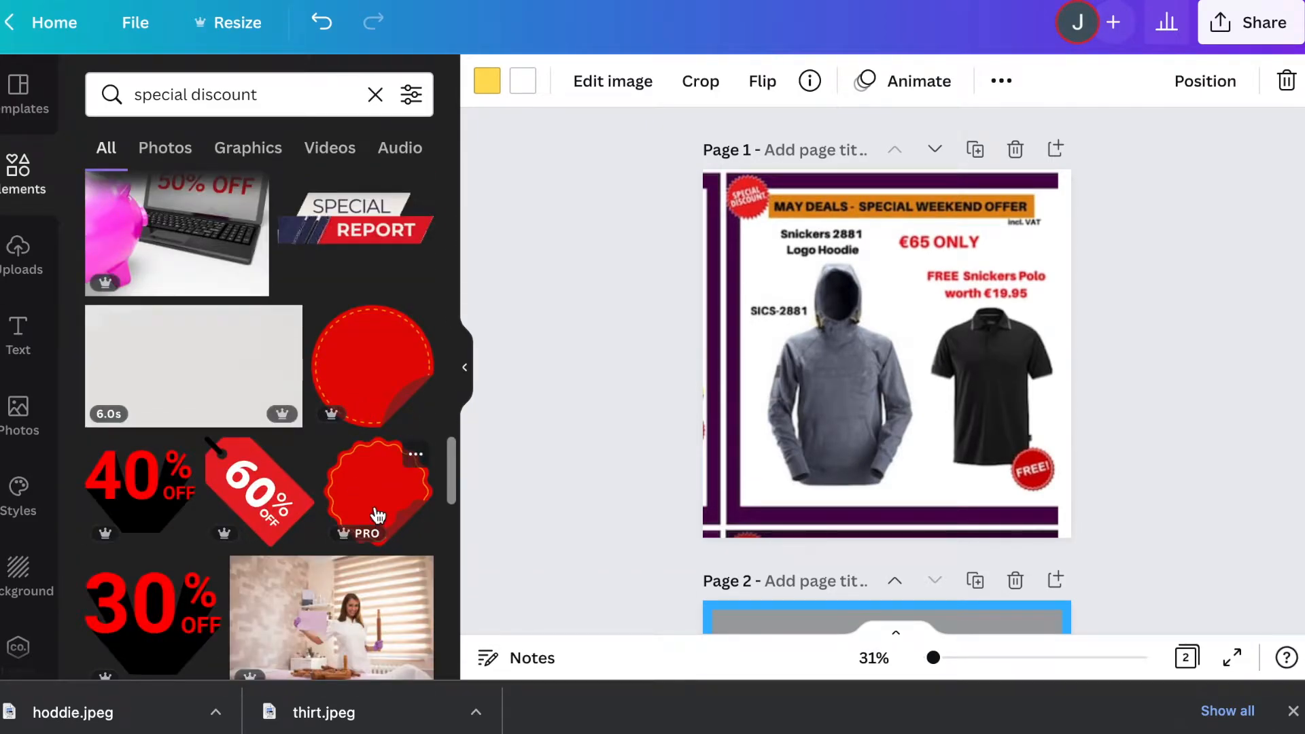
left_click(368, 543)
scroll(773, 500, "down", 3)
left_click_drag(872, 153, 782, 471)
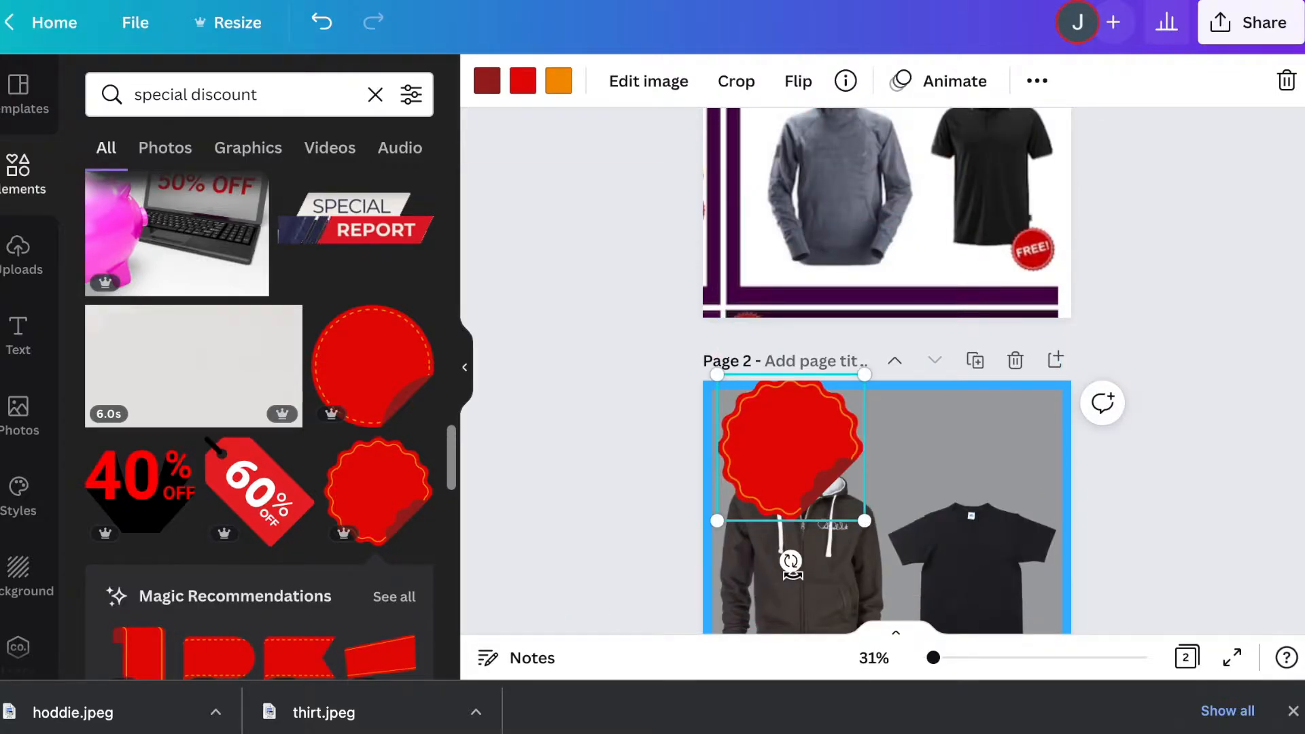
Step: Tilt the red sticker counterclockwise, shrink it to about half size, and position it just above the hoodie's hood
left_click_drag(791, 562, 825, 557)
mouse_move(807, 450)
left_mouse_down()
mouse_move(782, 443)
mouse_move(795, 451)
left_mouse_up()
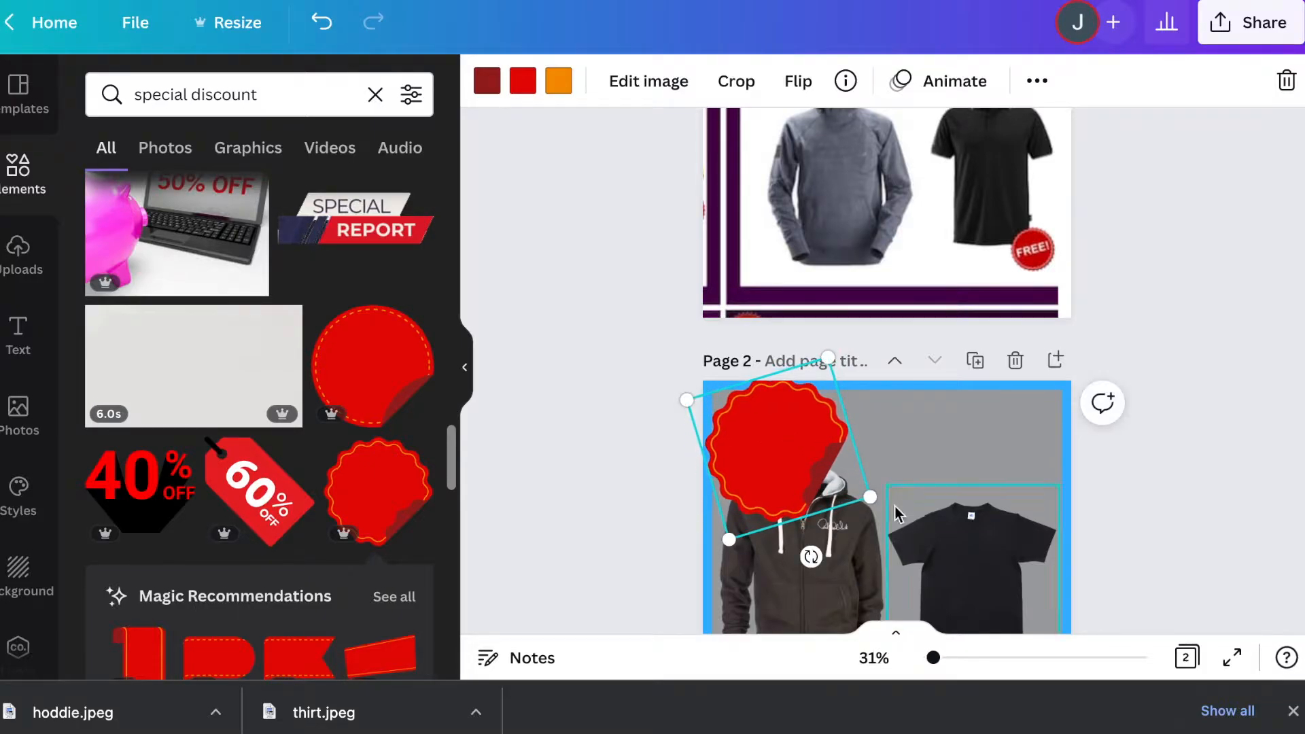
left_click_drag(873, 497, 854, 491)
left_click_drag(727, 421, 754, 424)
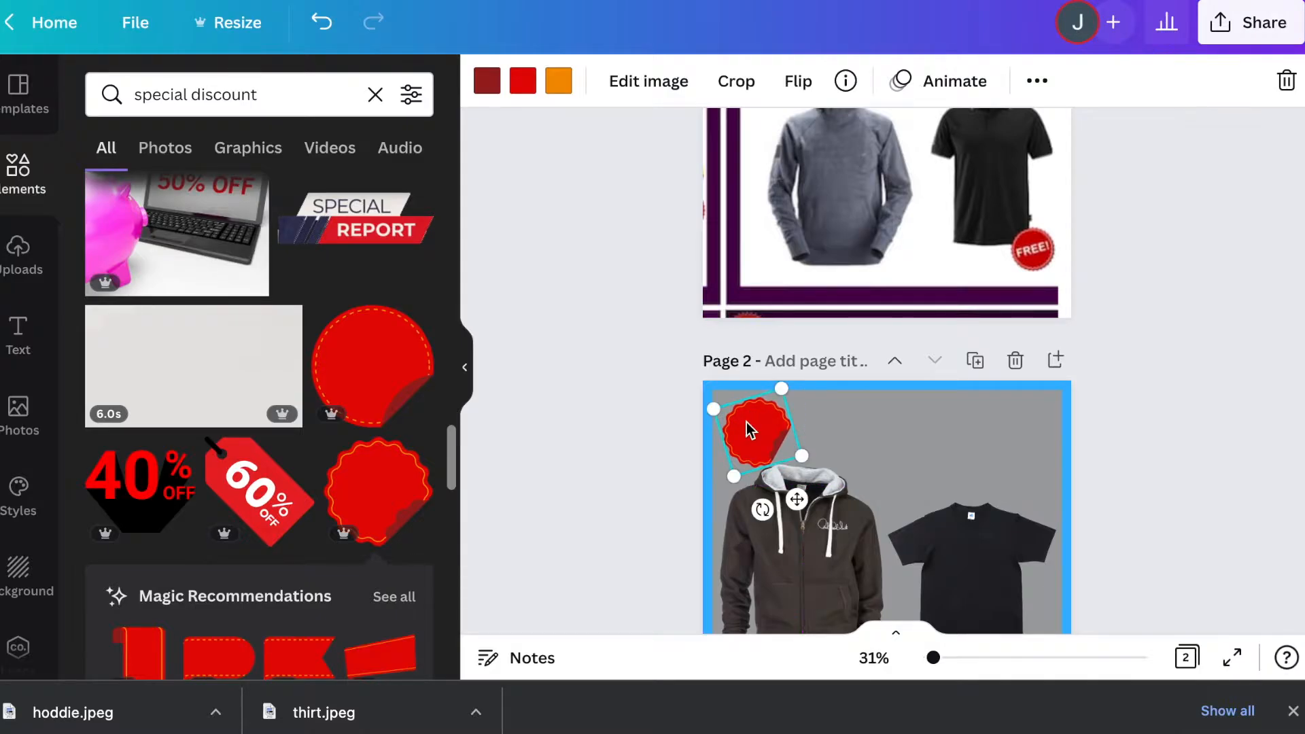
left_click(1253, 425)
Step: Try orange and yellow as the sticker's main colour, and return it to red
scroll(1253, 428, "down", 3)
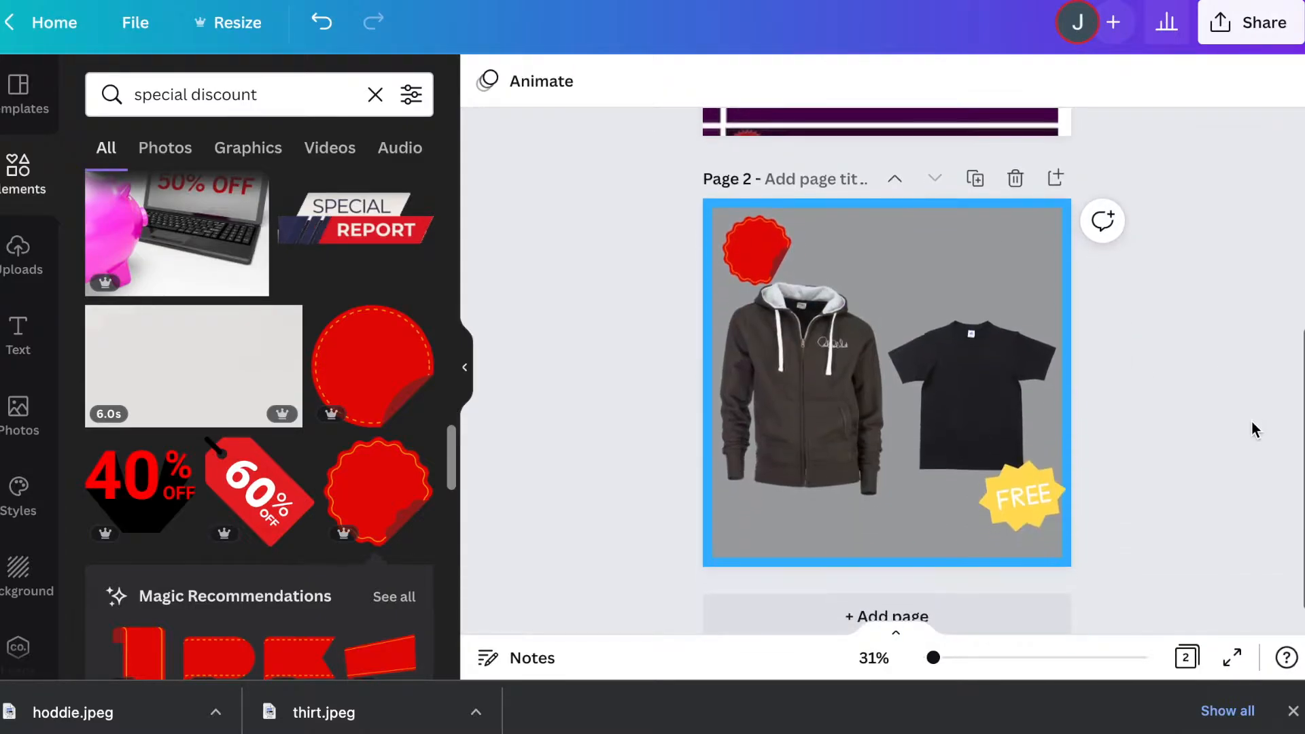
left_click(748, 229)
left_click(523, 81)
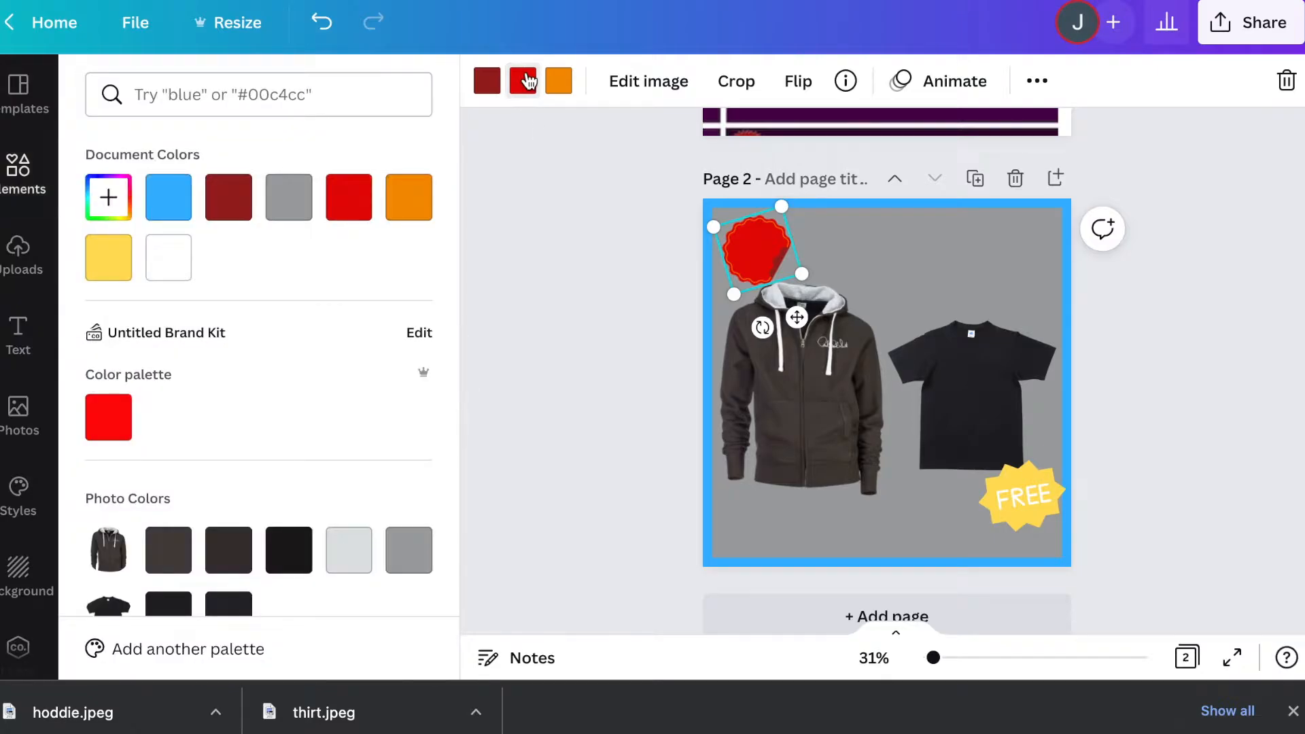
left_click(412, 204)
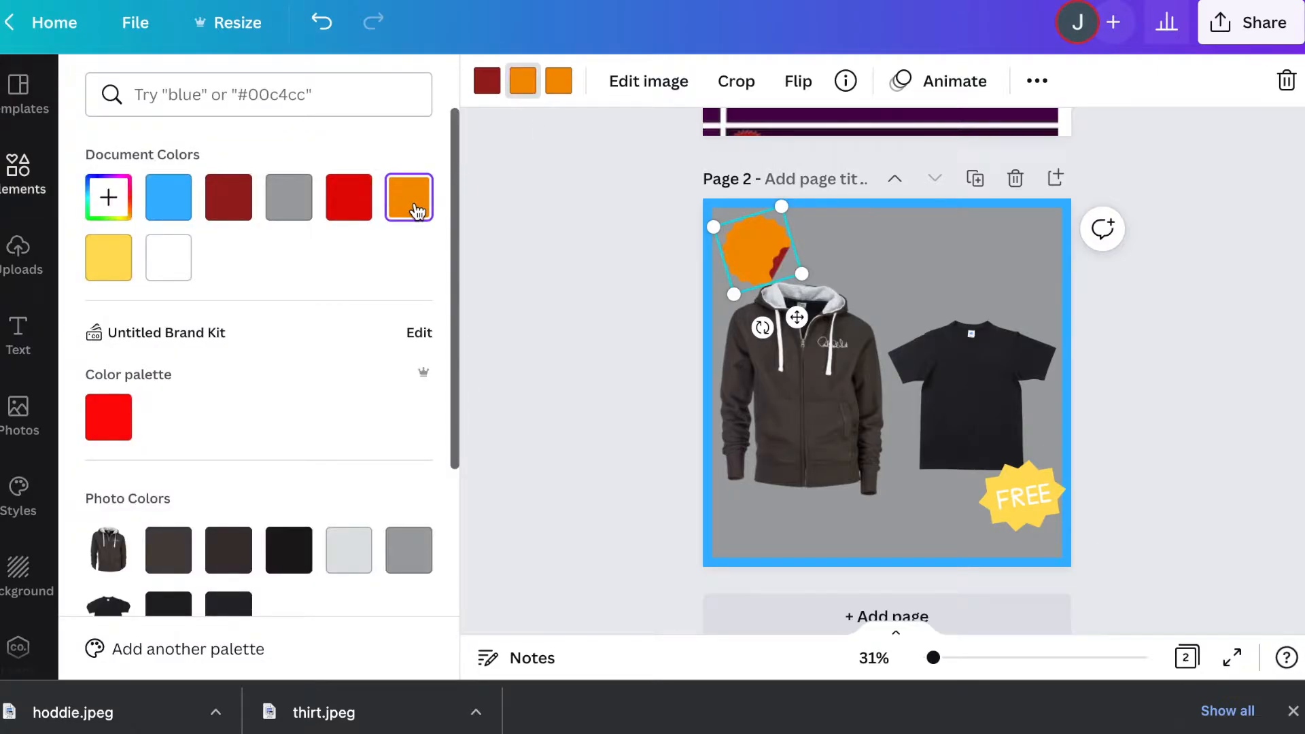
left_click(125, 262)
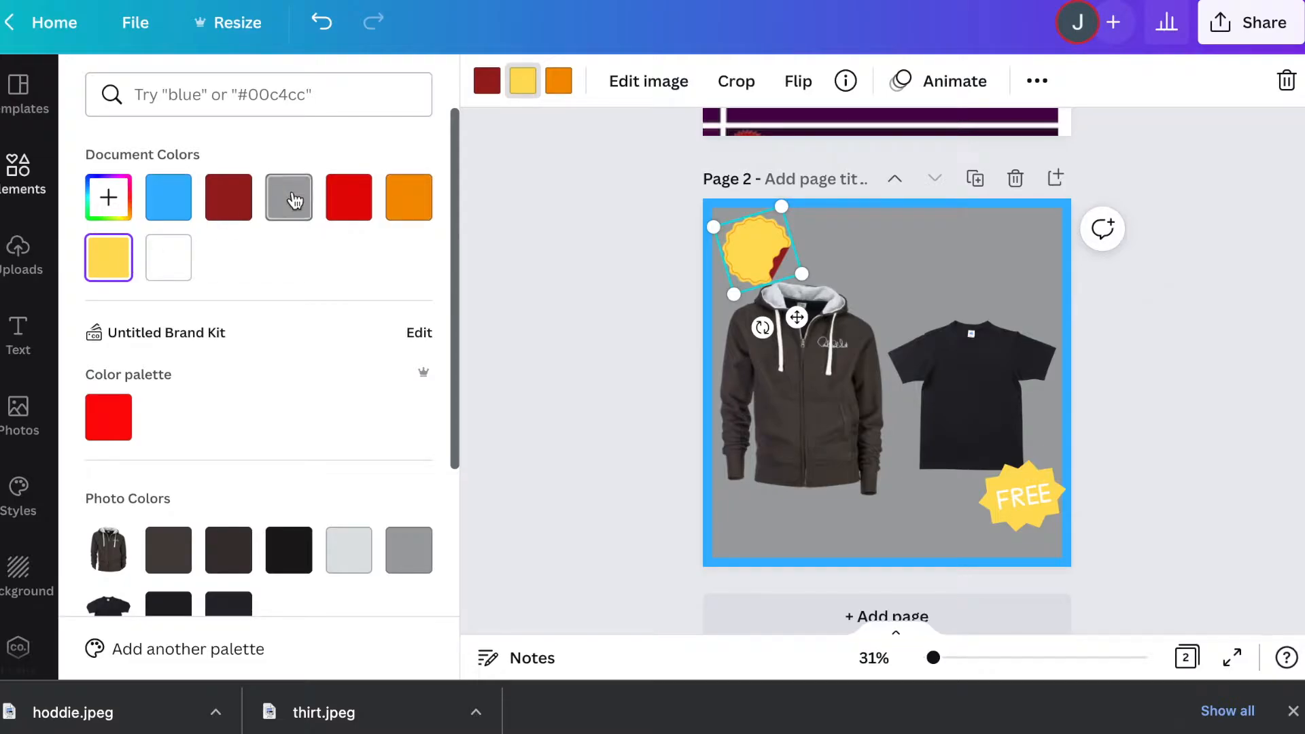
left_click(347, 207)
left_click(1195, 409)
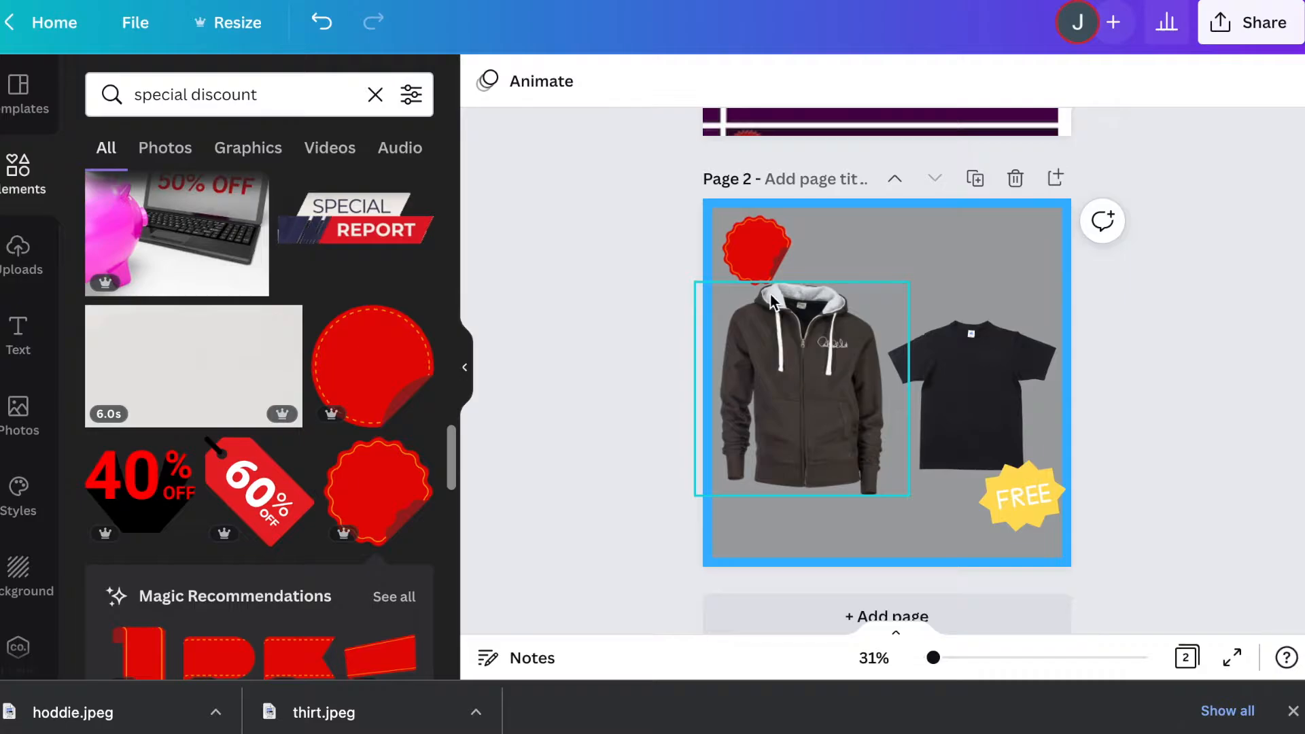
Step: Compare with the page 1 reference, shrink the red sticker further, and tuck it into the border's upper-left corner
scroll(854, 319, "up", 5)
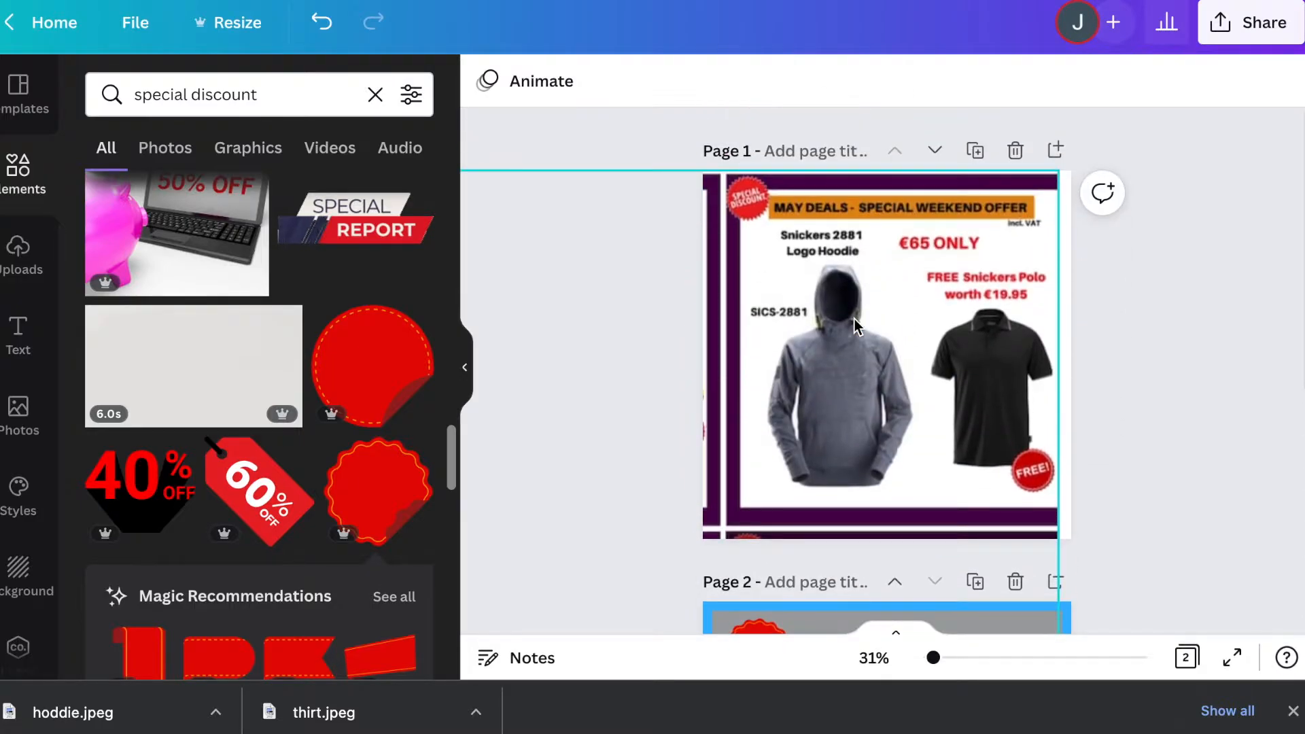
scroll(781, 480, "down", 5)
left_click(760, 353)
left_click_drag(795, 378, 770, 361)
left_click(1261, 304)
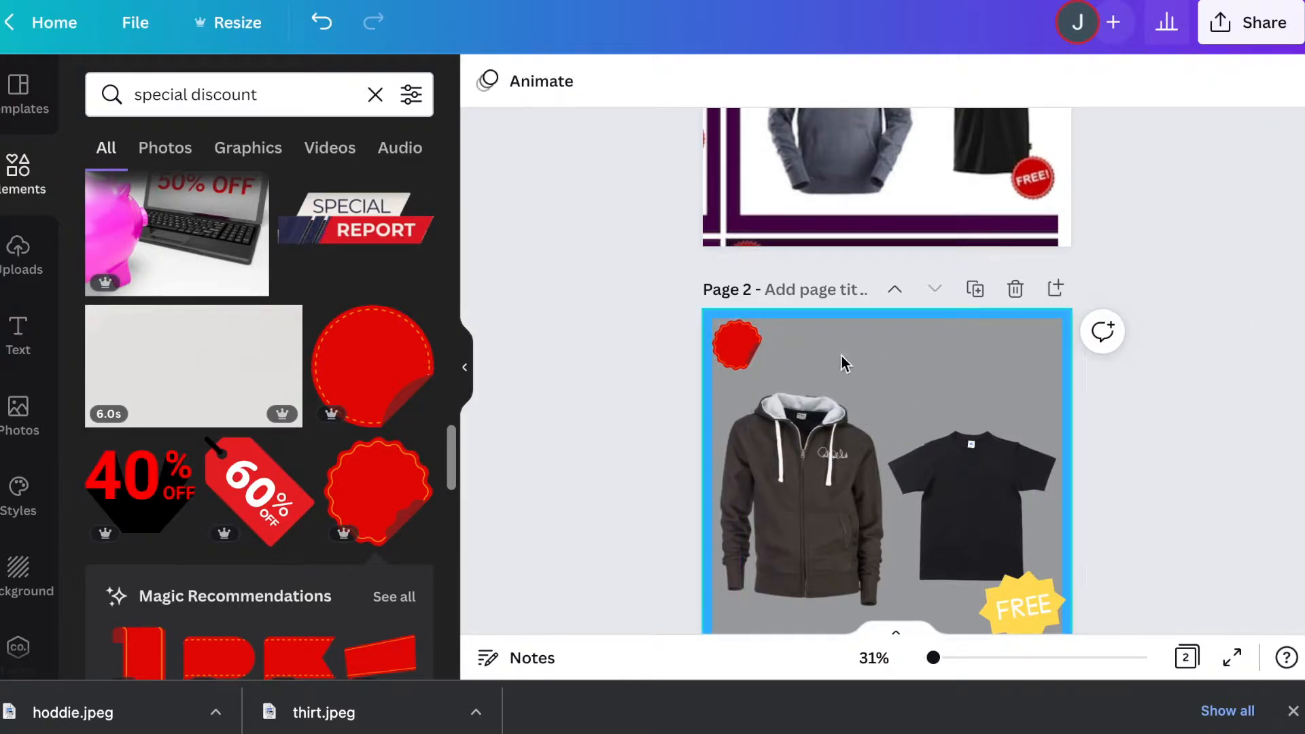
Step: Add a subheading above the products on page 2 and make it read "Special Discount"
left_click(15, 356)
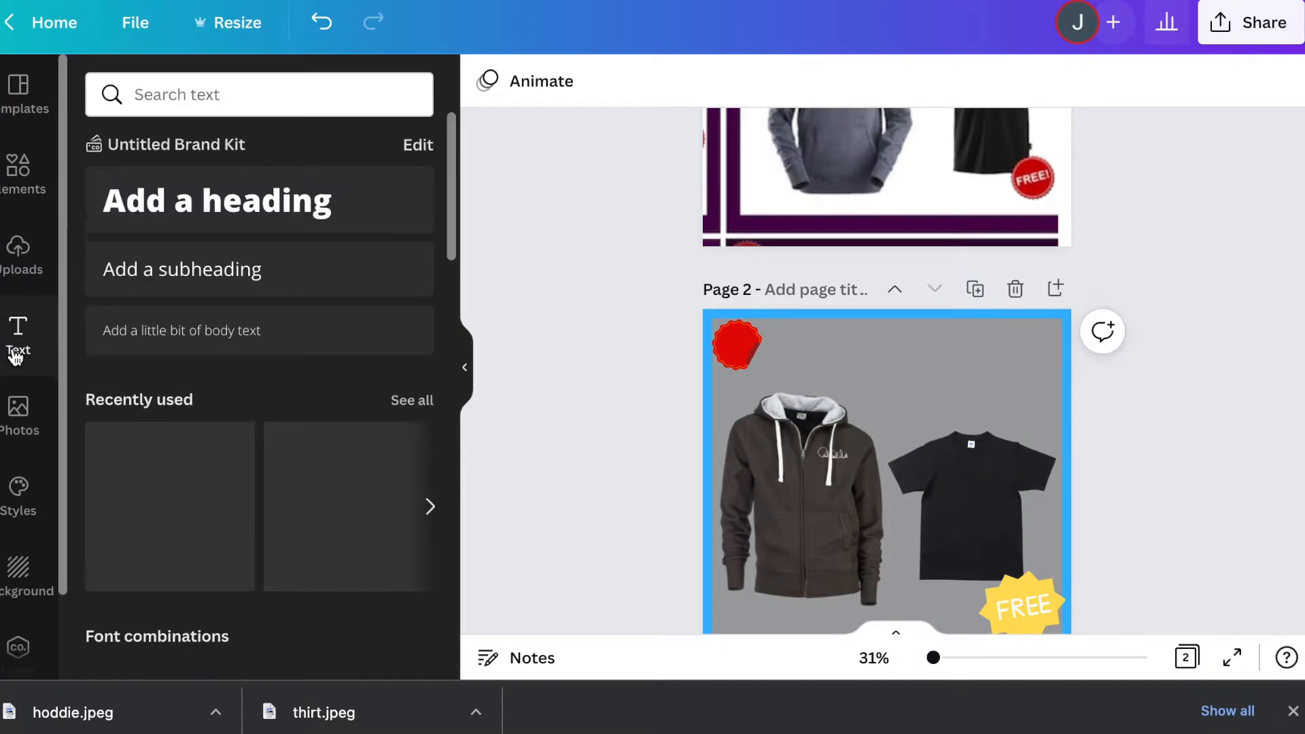
left_click(201, 274)
left_click_drag(929, 459, 926, 352)
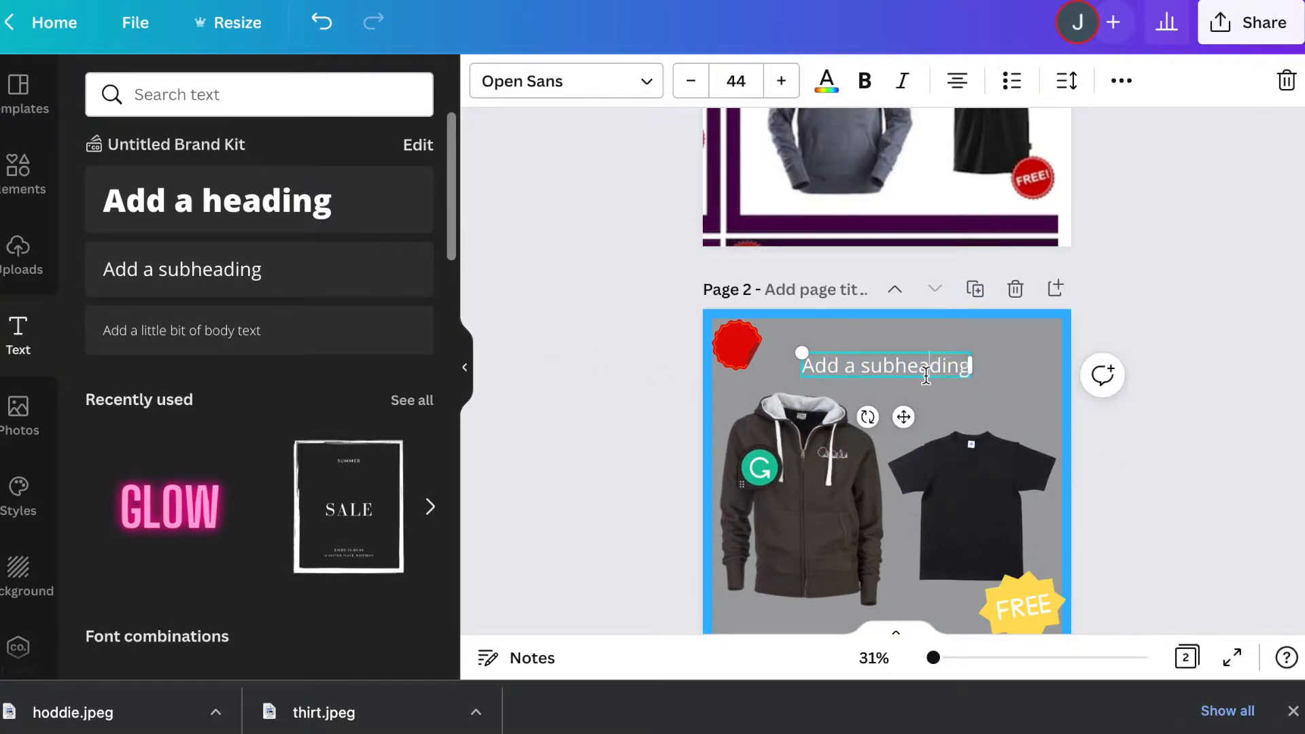
triple_click(926, 375)
type("Special Discon")
key("BackSpace")
type("unt")
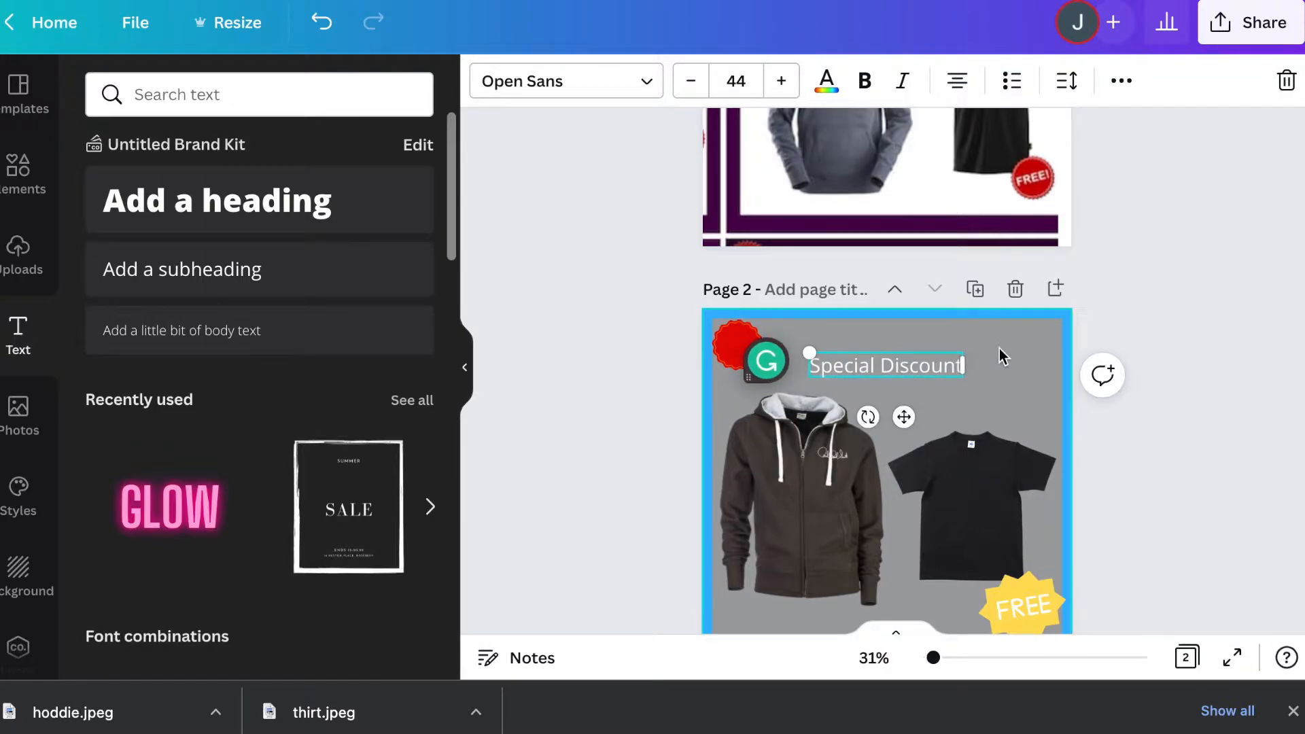
Step: Wrap the "Special Discount" text onto two lines, tilt it to match the red sticker, and shrink and place it over the sticker
left_click_drag(962, 367, 930, 368)
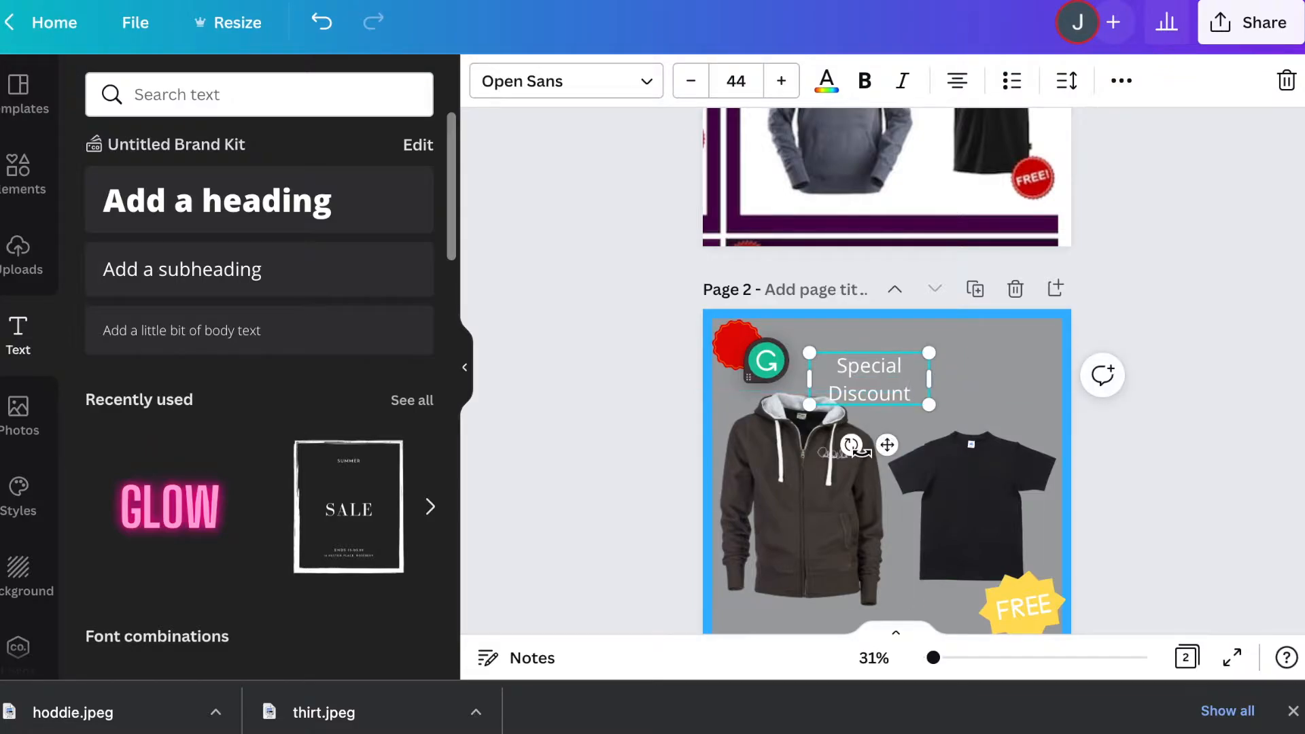
left_click_drag(851, 445, 882, 445)
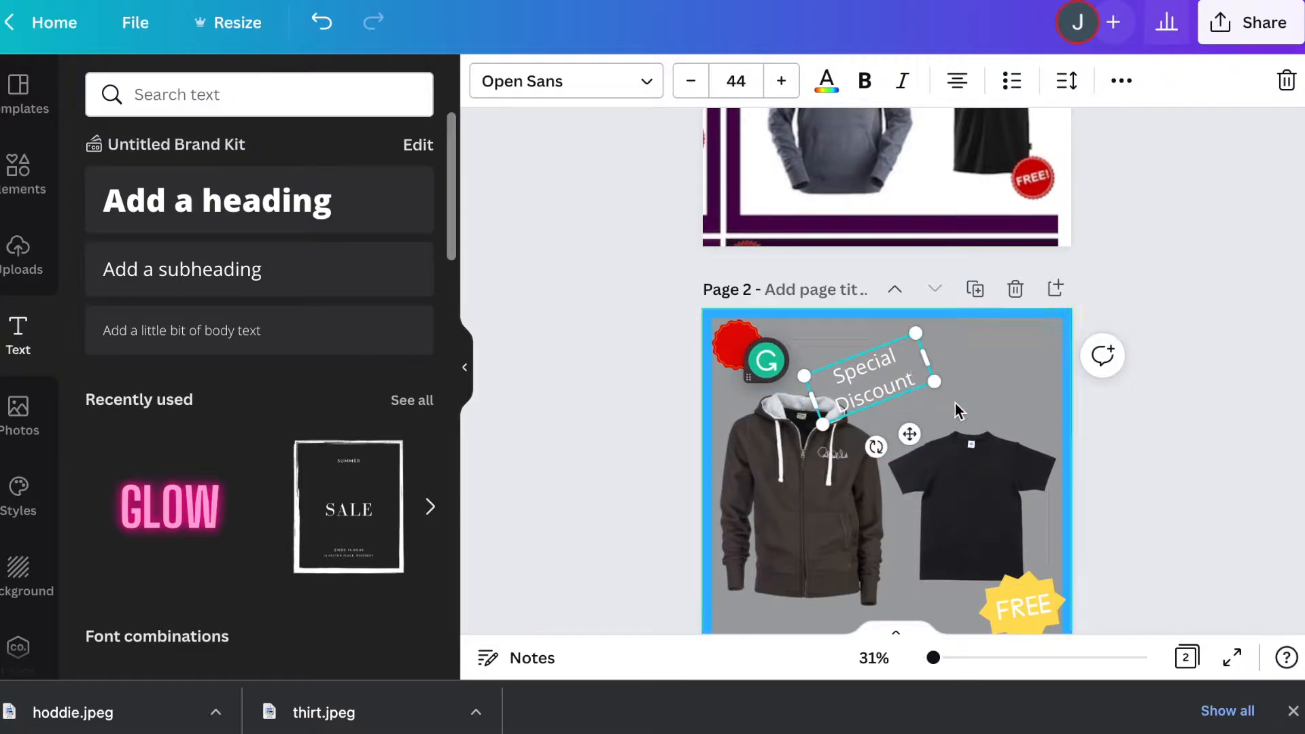
left_click_drag(943, 384, 741, 333)
left_click(850, 356)
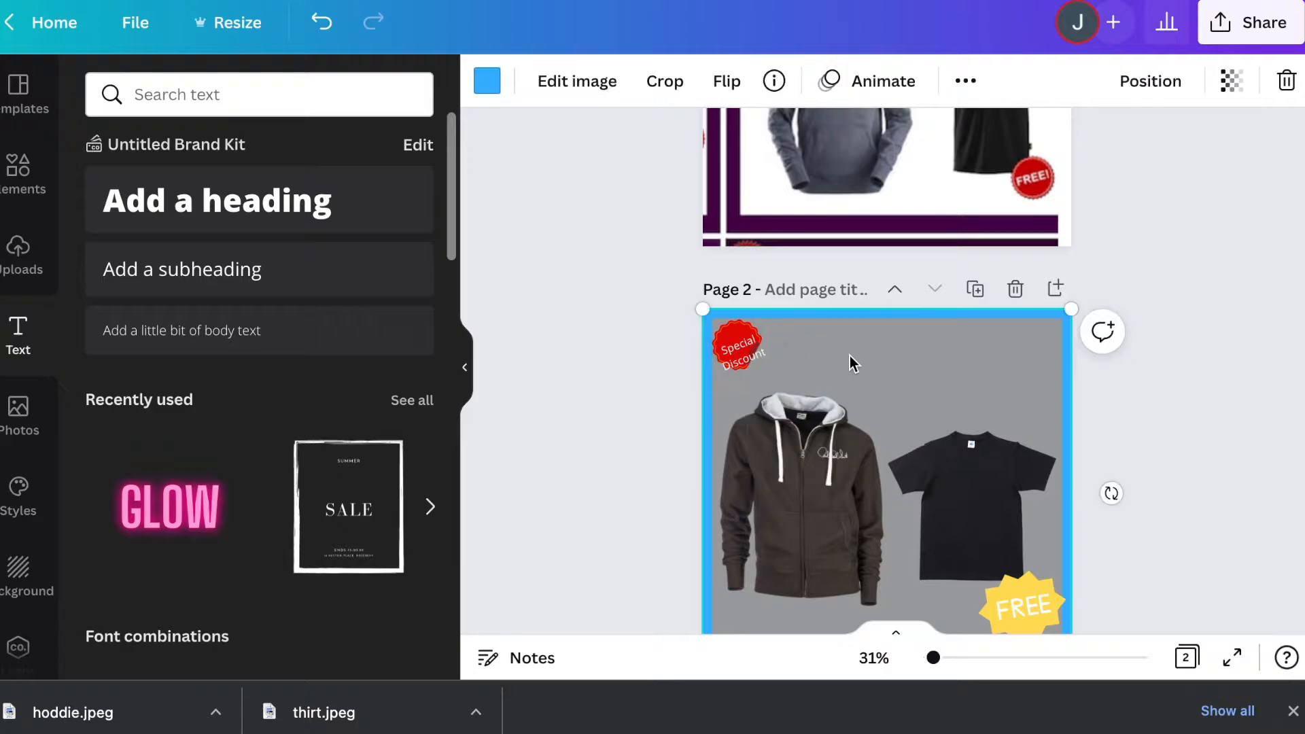
Step: Shrink the "Special Discount" text to size 16.4 and fine-tune its tilt so it fits inside the red sticker
left_click(767, 357)
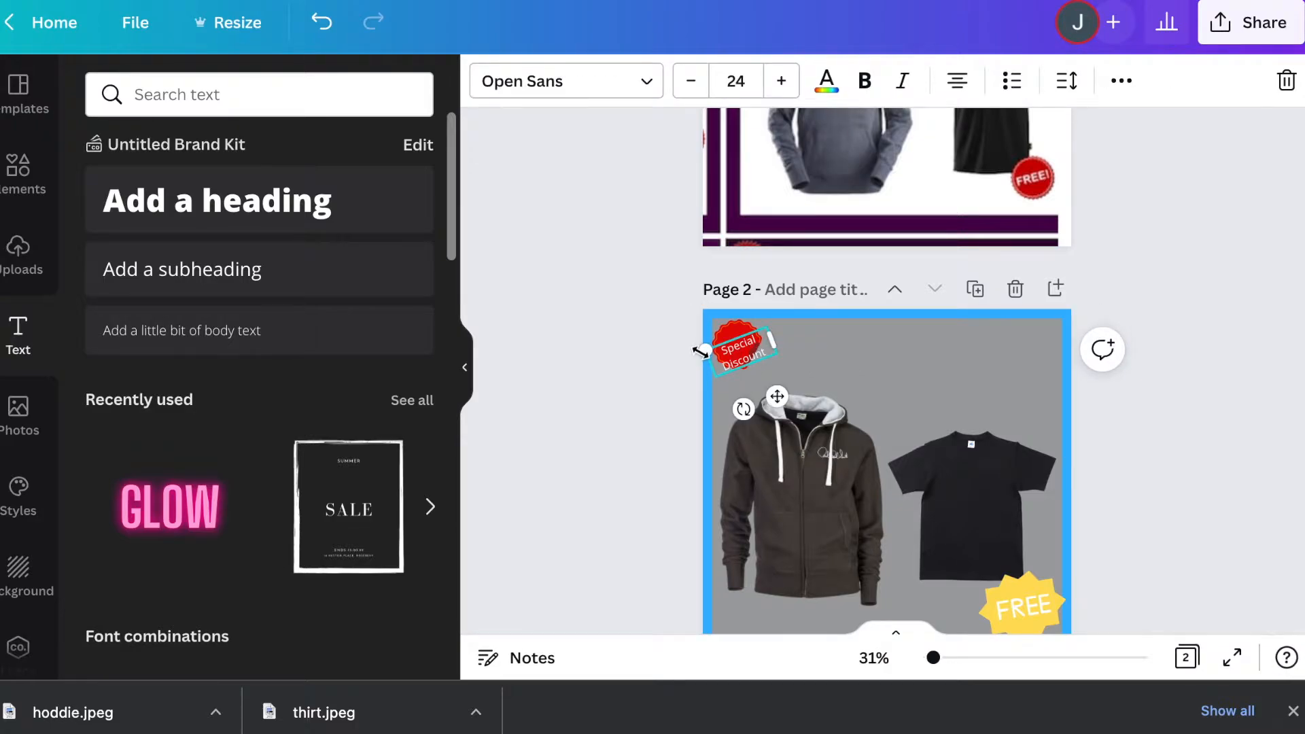
left_click_drag(713, 350, 738, 338)
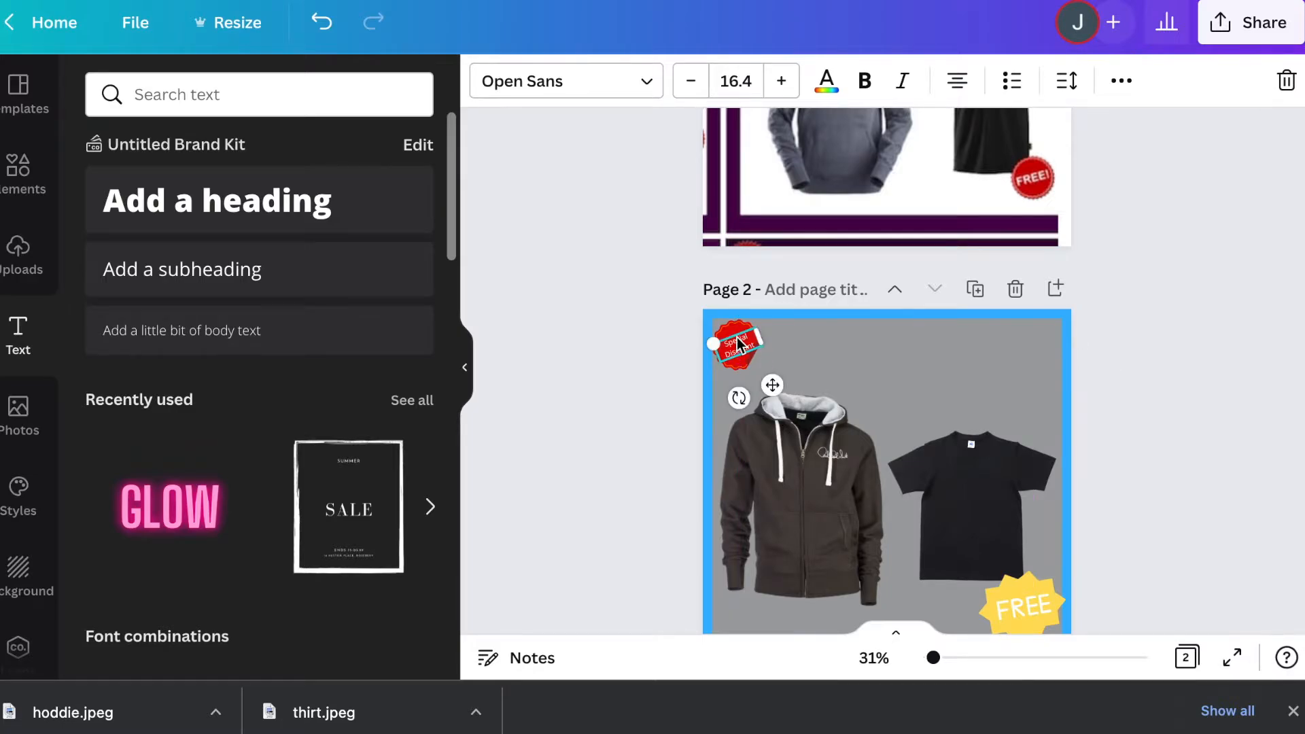
left_click_drag(740, 398, 746, 402)
left_click(879, 336)
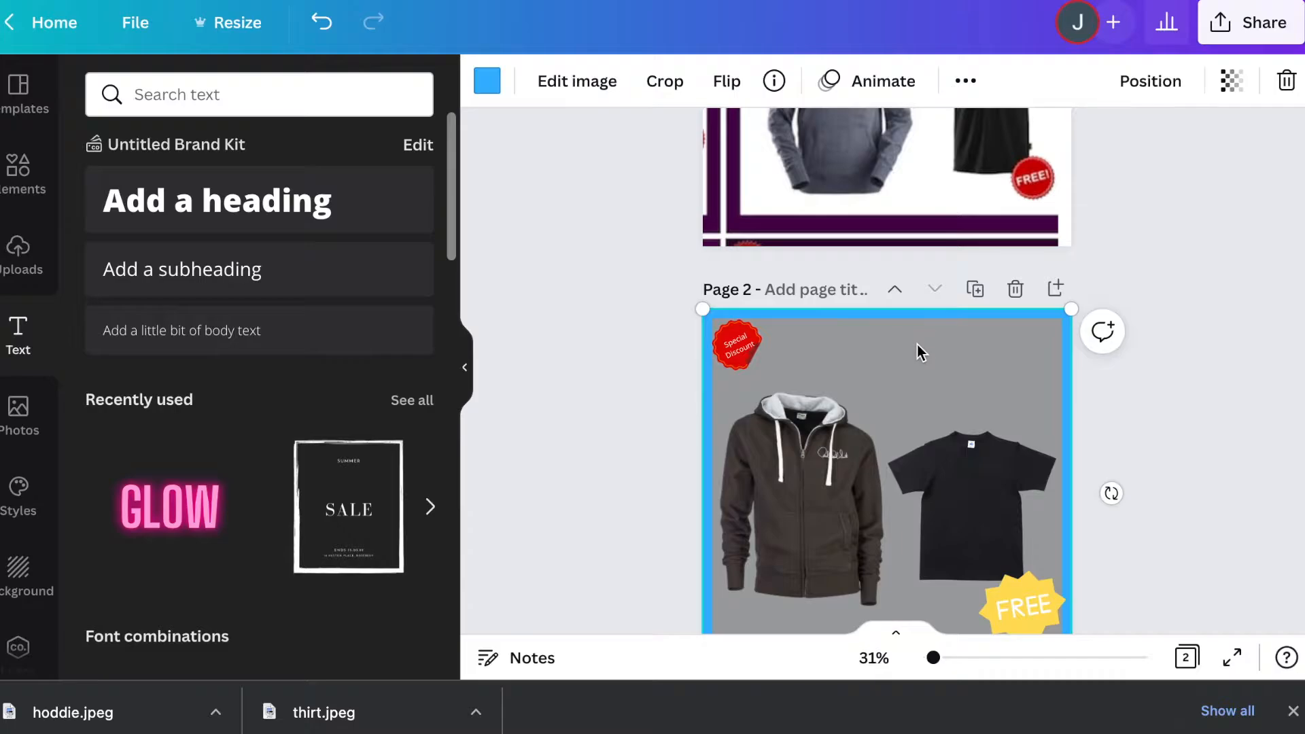
Step: Compare the sticker text with the page 1 reference and set "Special Discount" in all capitals
scroll(917, 344, "up", 4)
scroll(904, 347, "down", 3)
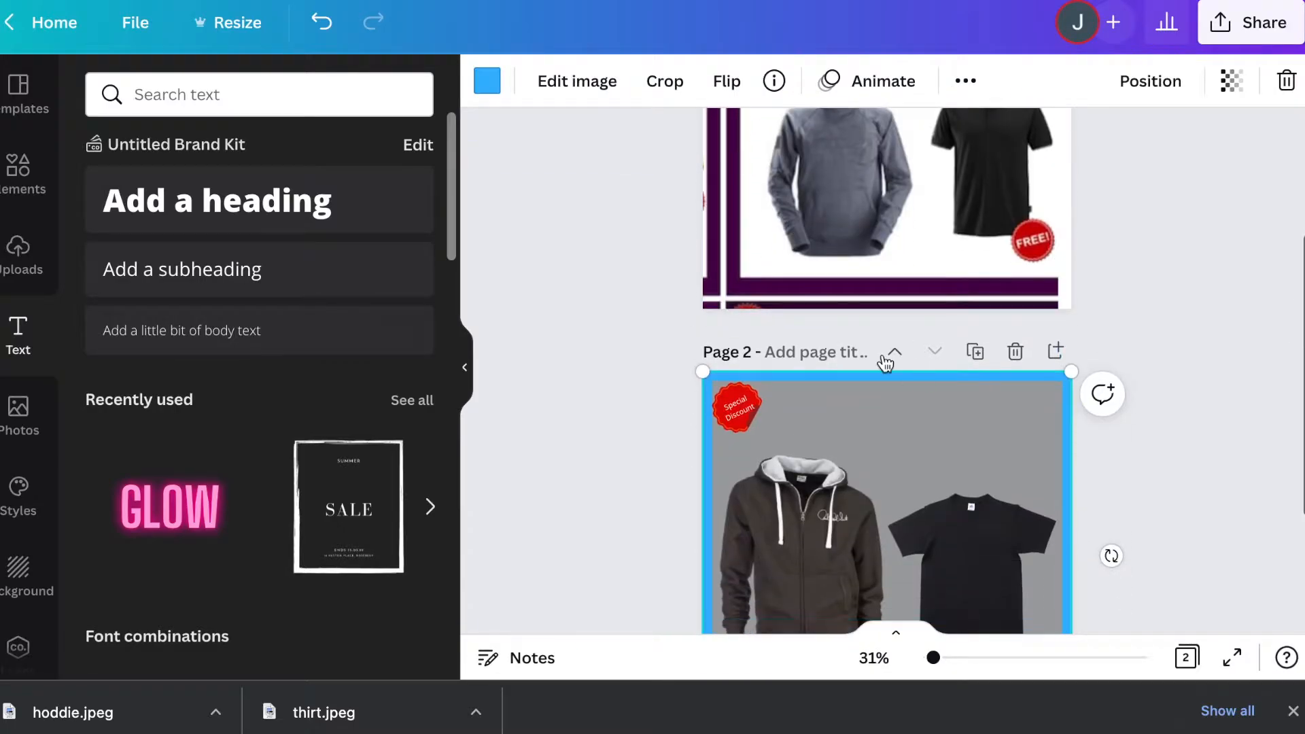
left_click(724, 408)
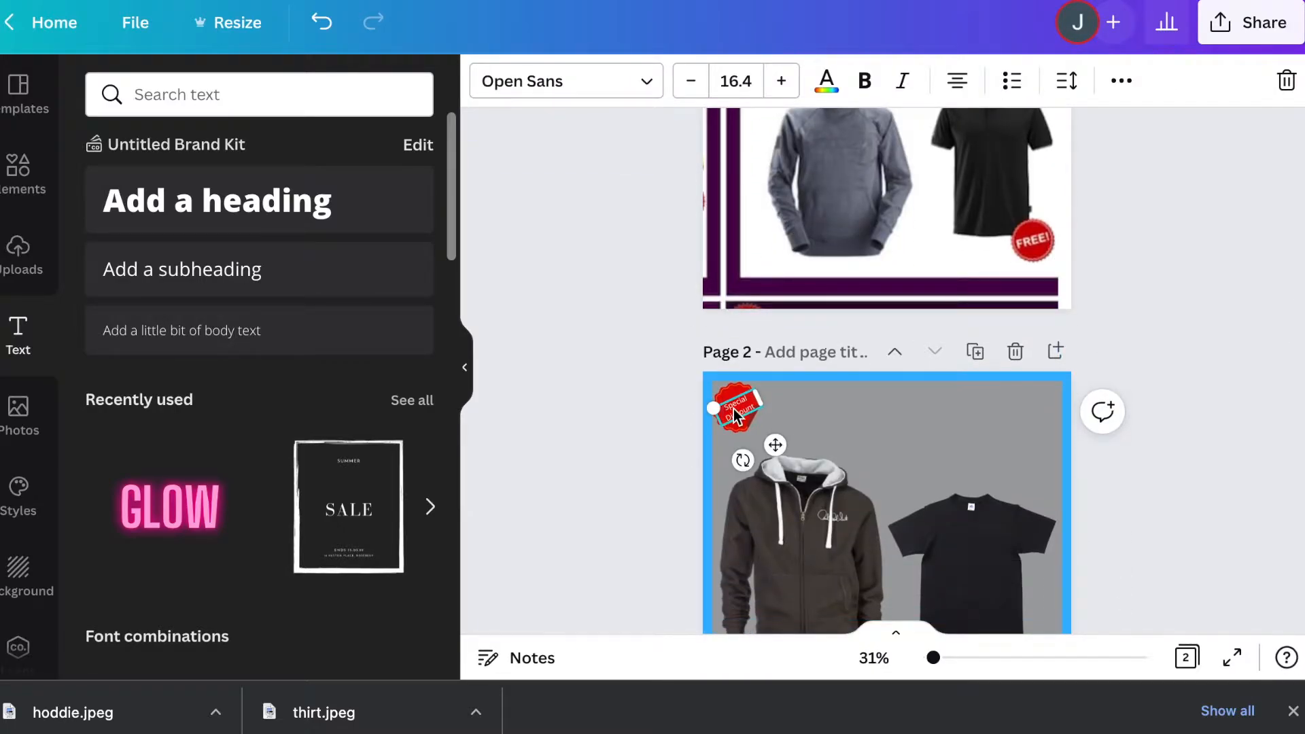
scroll(750, 385, "up", 3)
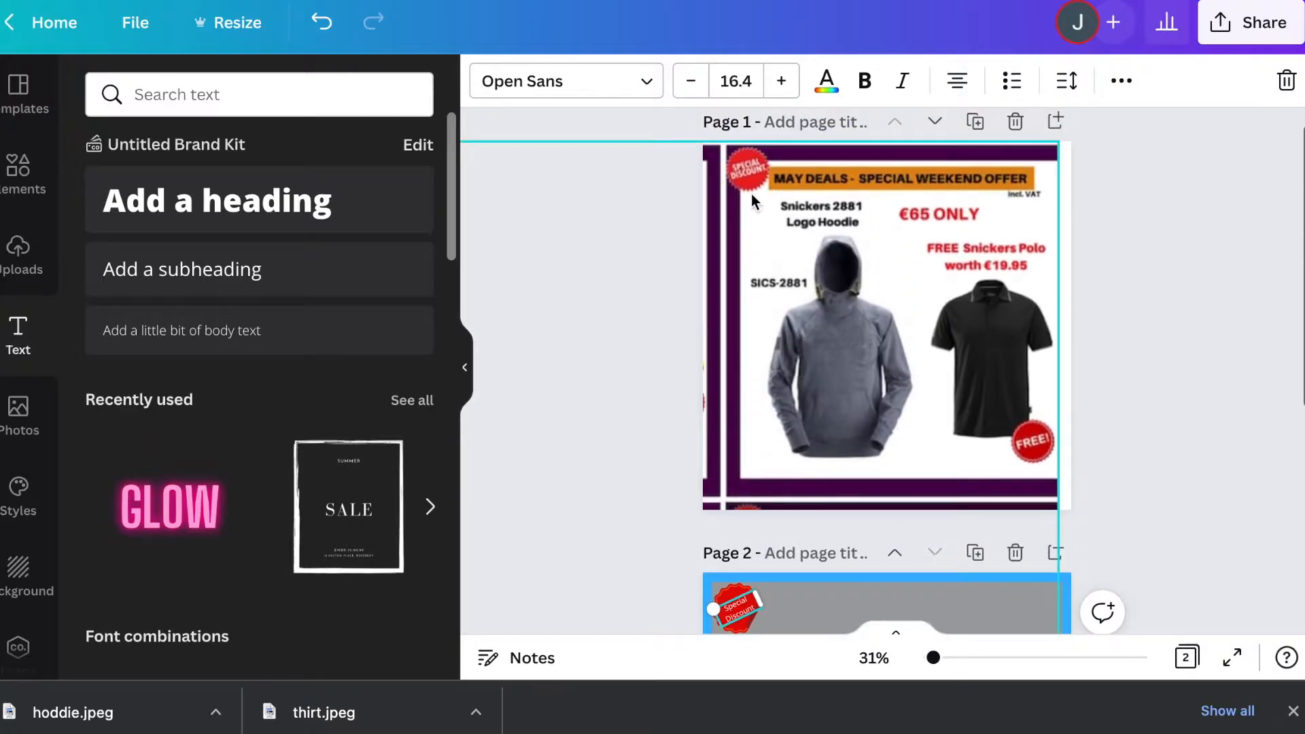
scroll(779, 368, "down", 3)
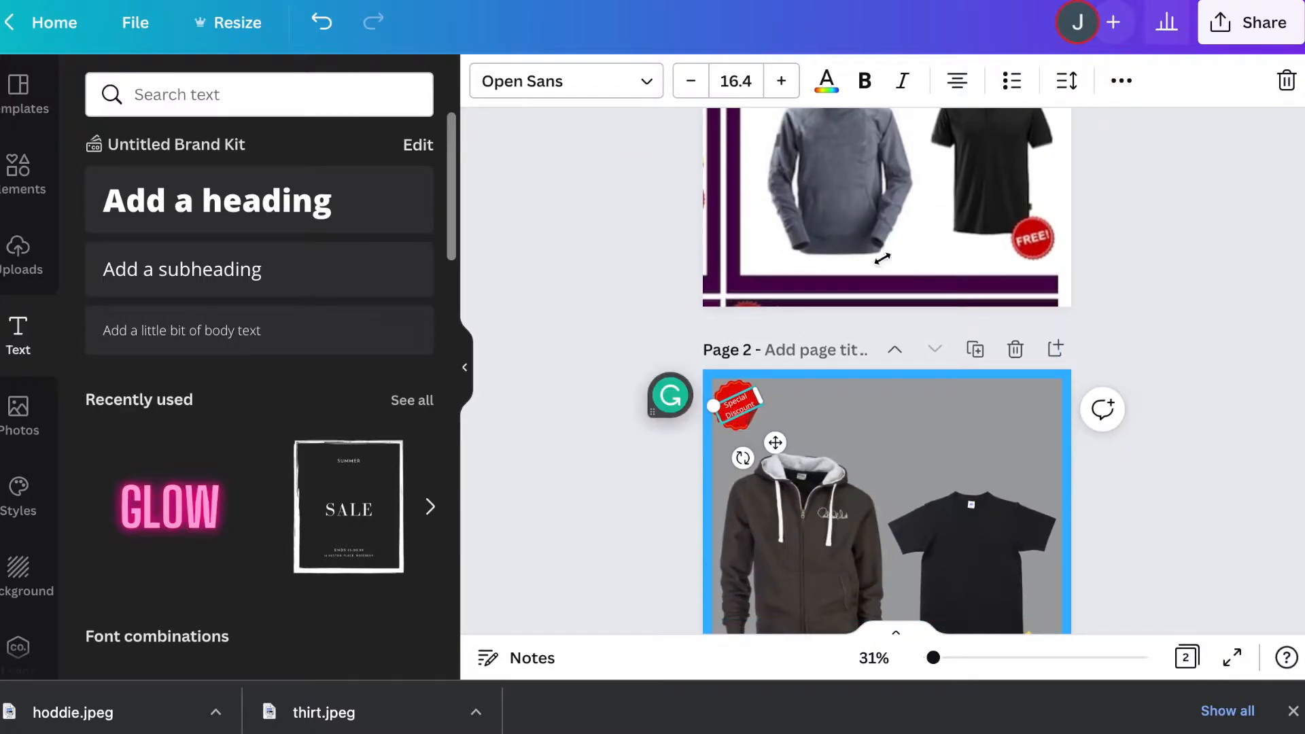
left_click(1123, 81)
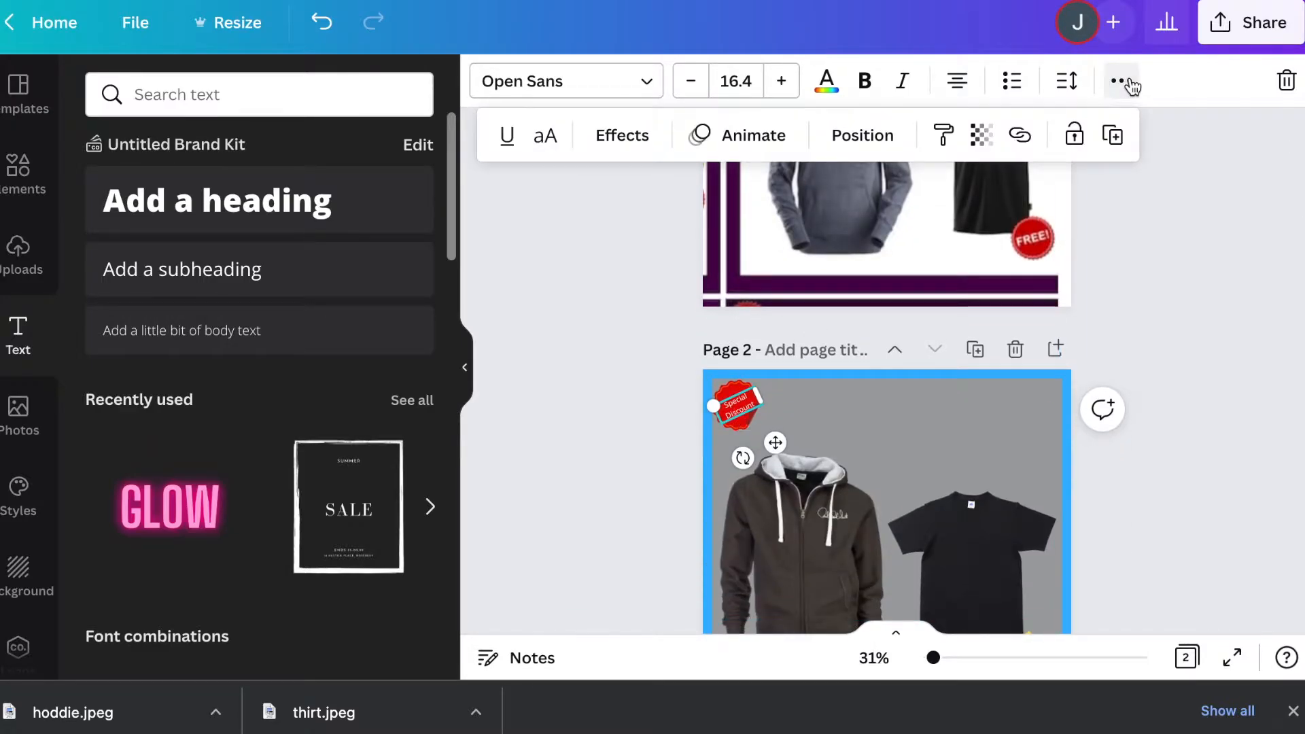
left_click(1130, 83)
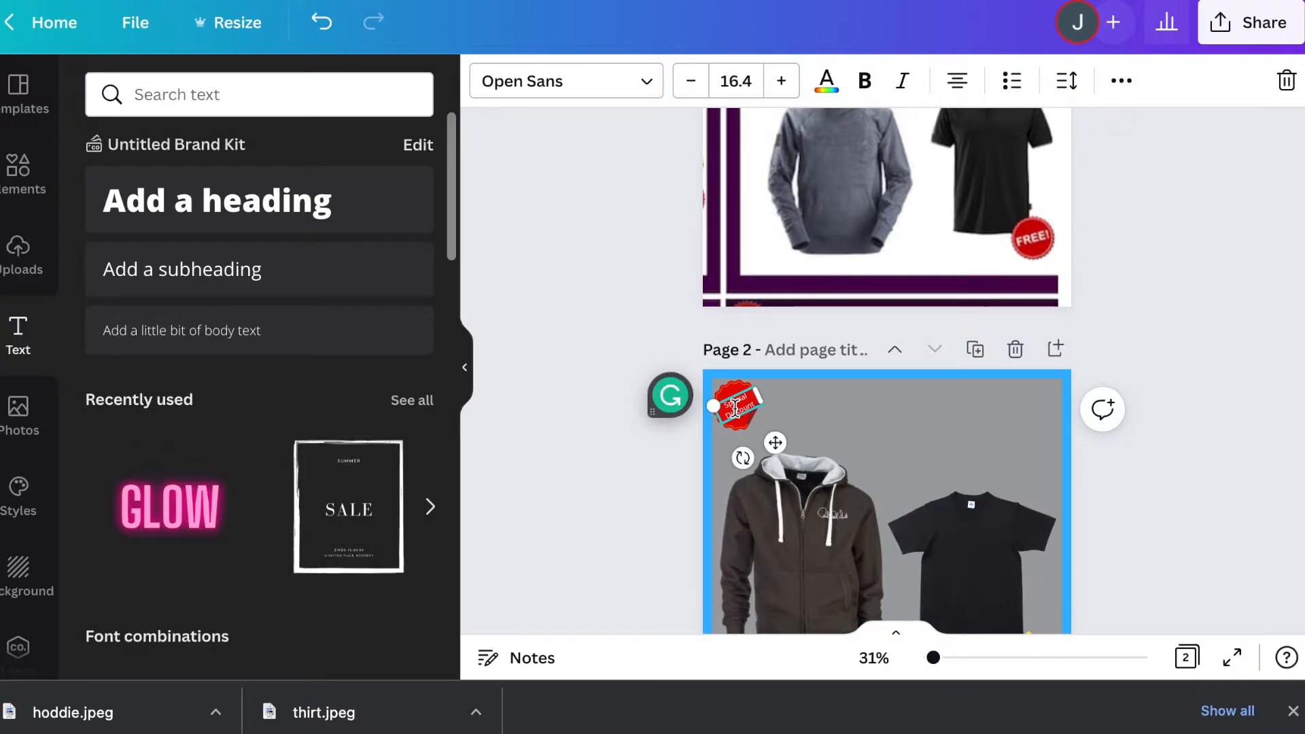
left_click(1122, 83)
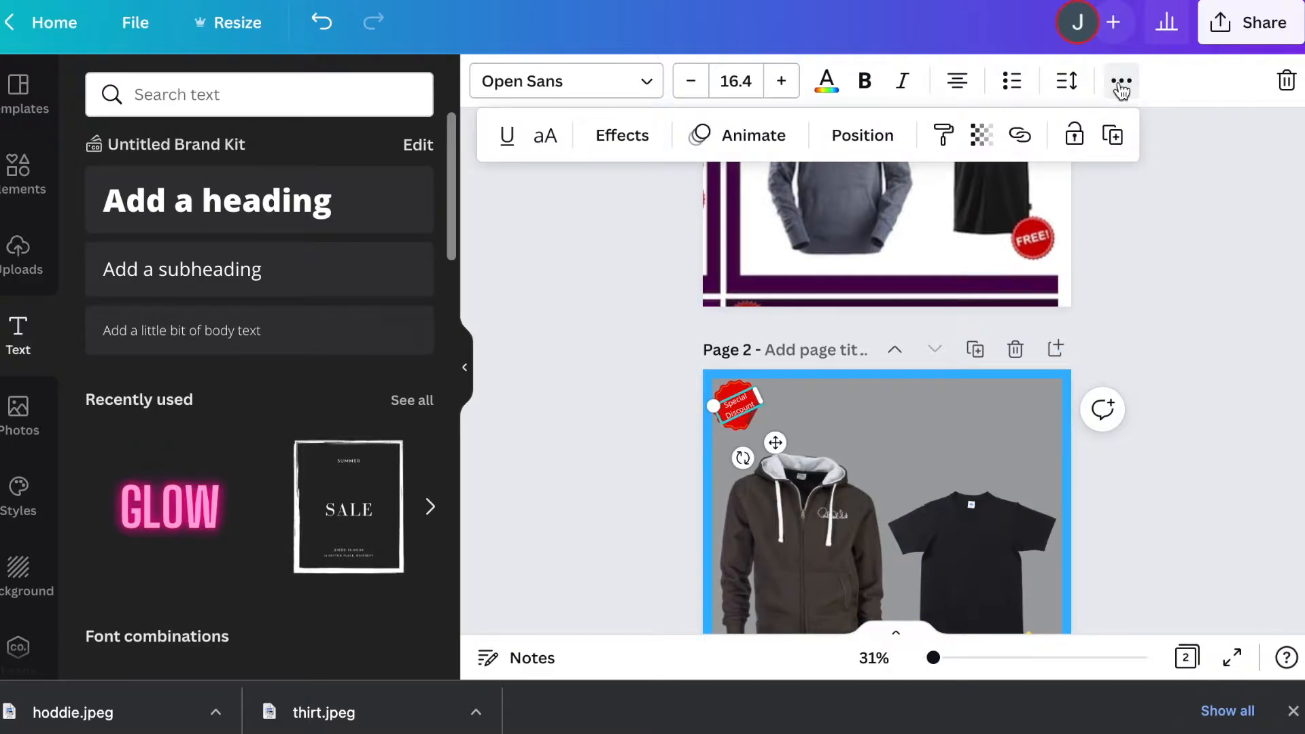
left_click(546, 137)
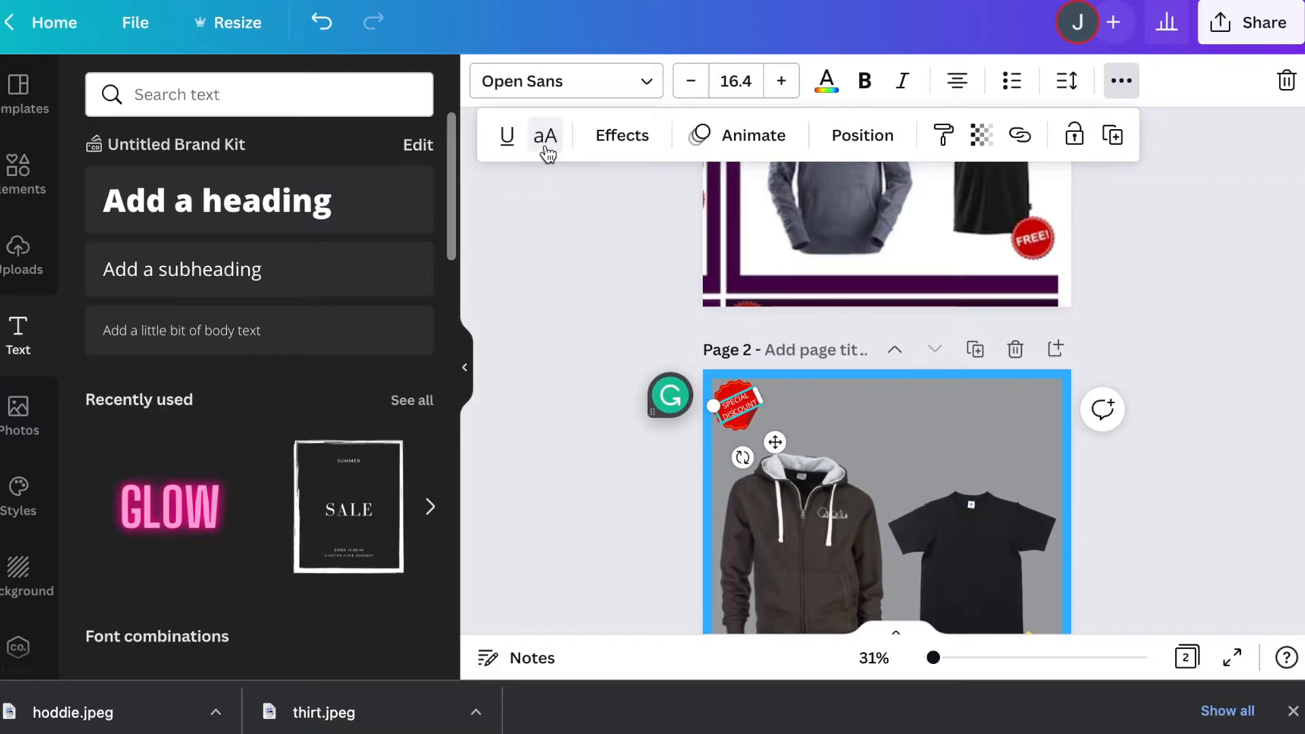
left_click(830, 414)
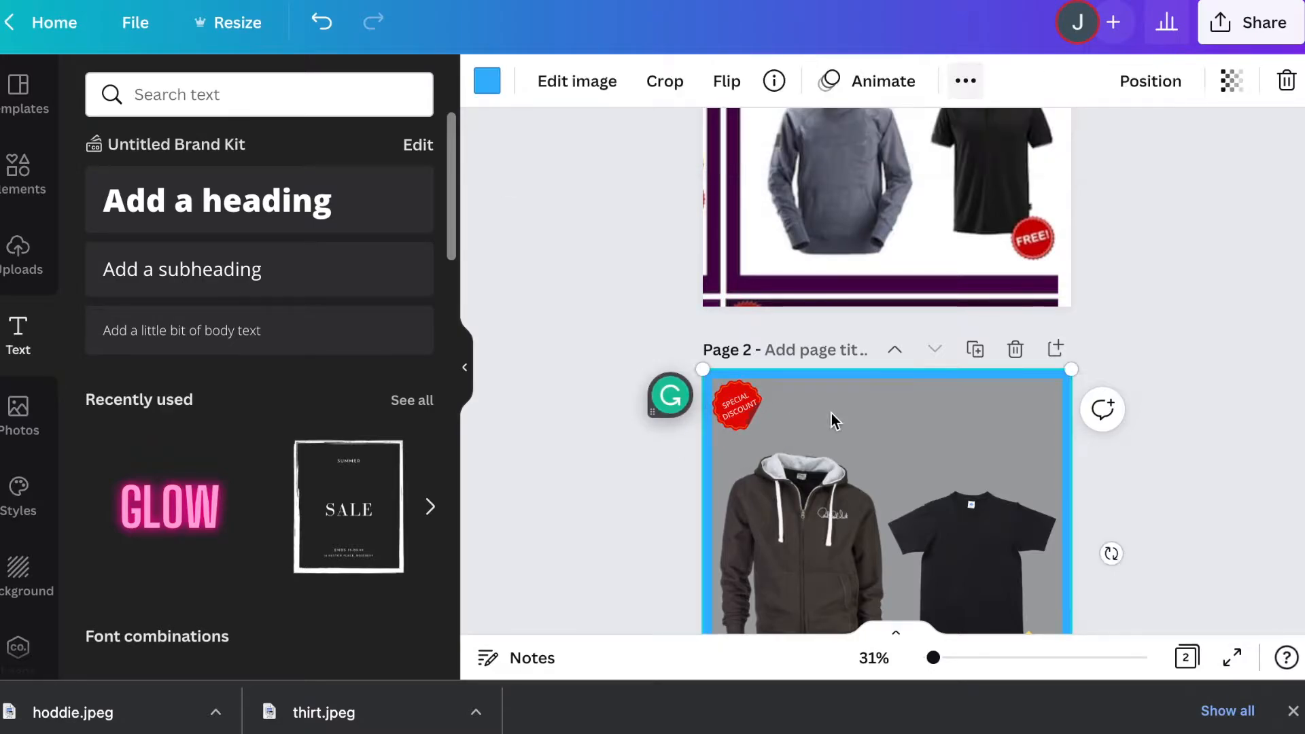
Step: Make the "SPECIAL DISCOUNT" text bold and tilt it to about -30° on the red sticker
left_click(743, 404)
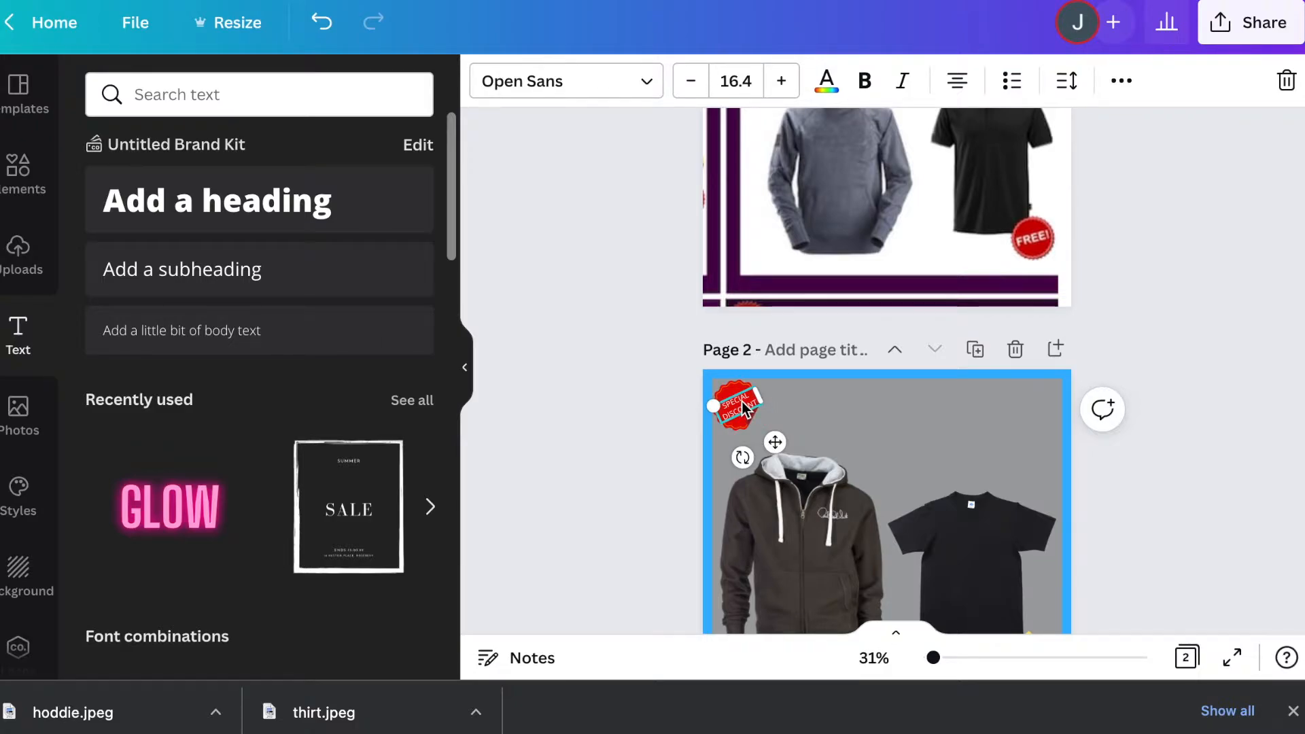
left_click(873, 93)
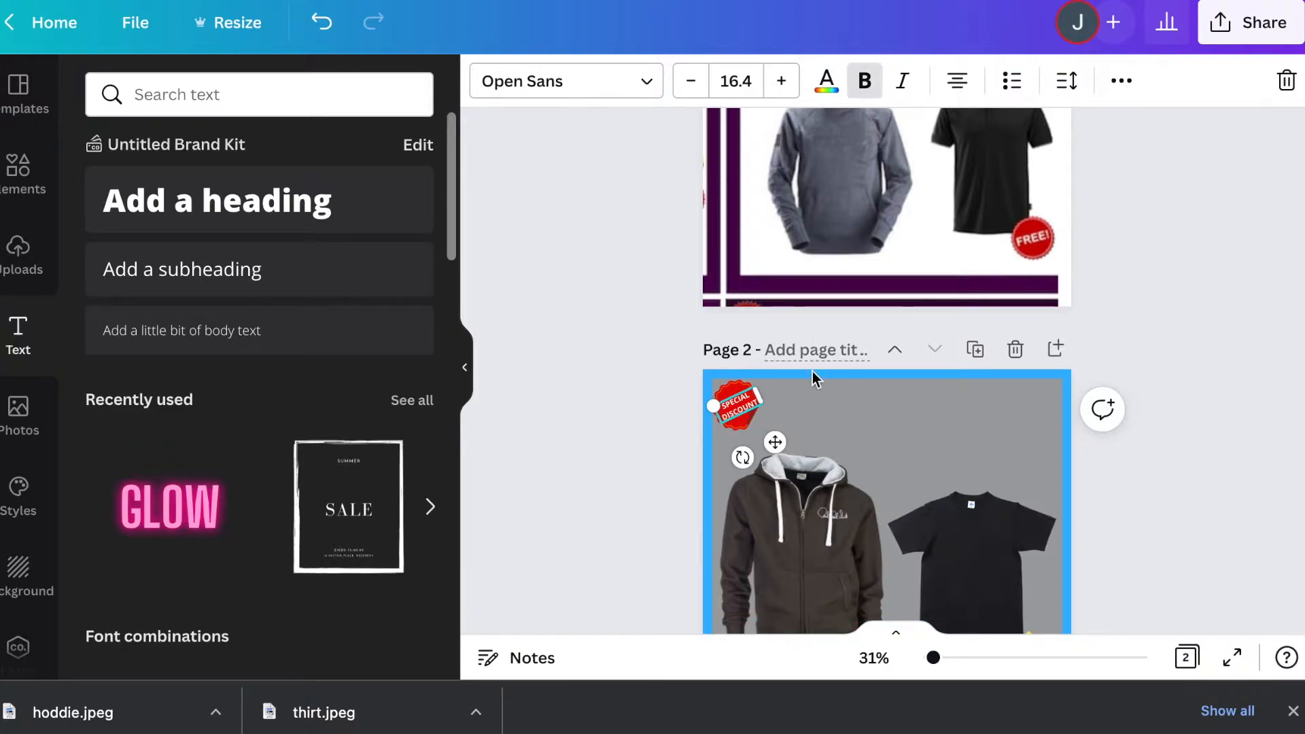
left_click(750, 420)
left_click_drag(766, 431, 752, 465)
left_click(744, 410)
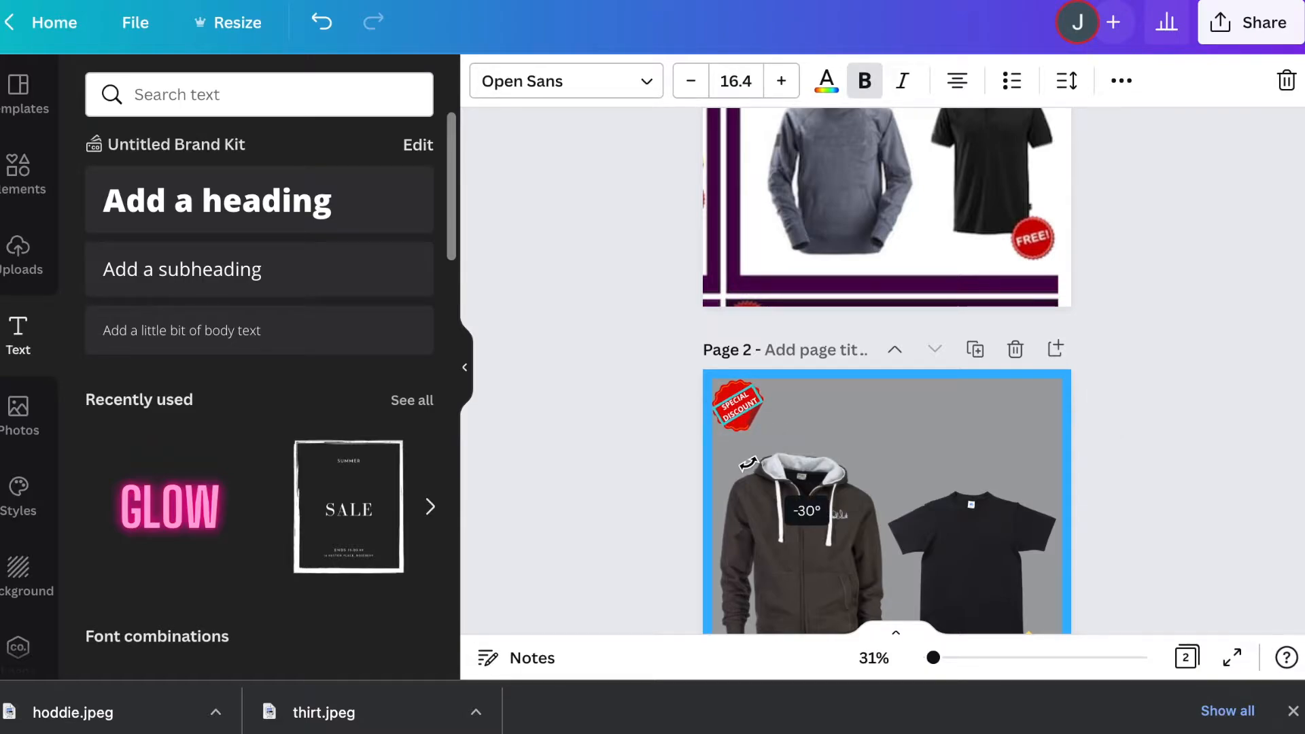
left_click_drag(748, 463, 748, 464)
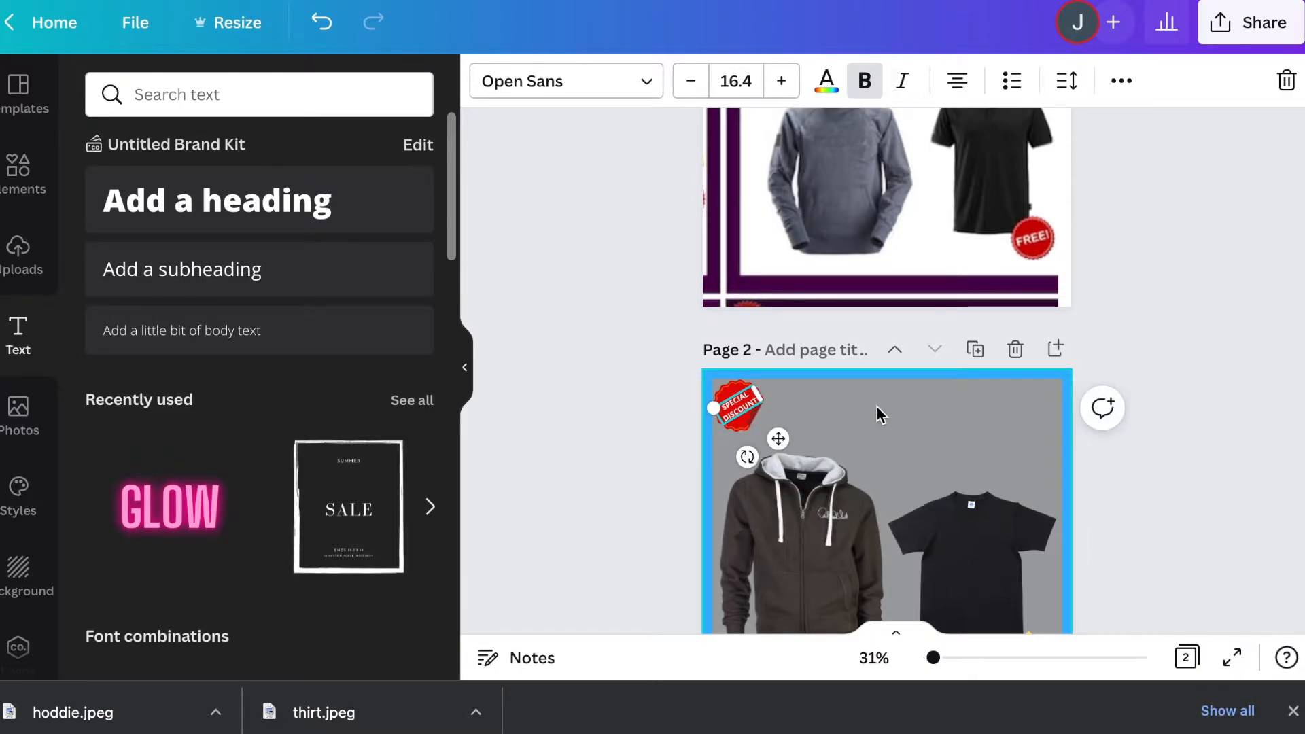
left_click(877, 407)
scroll(1206, 418, "down", 2)
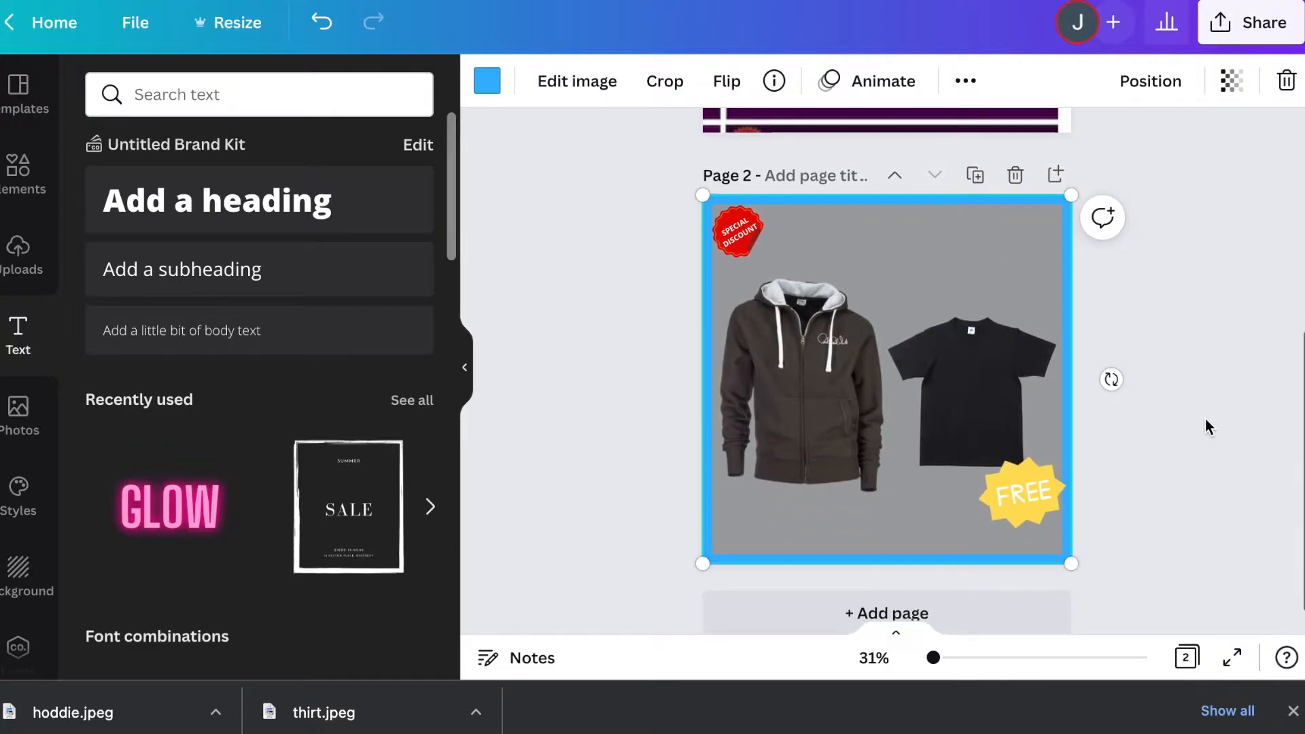
left_click(739, 236)
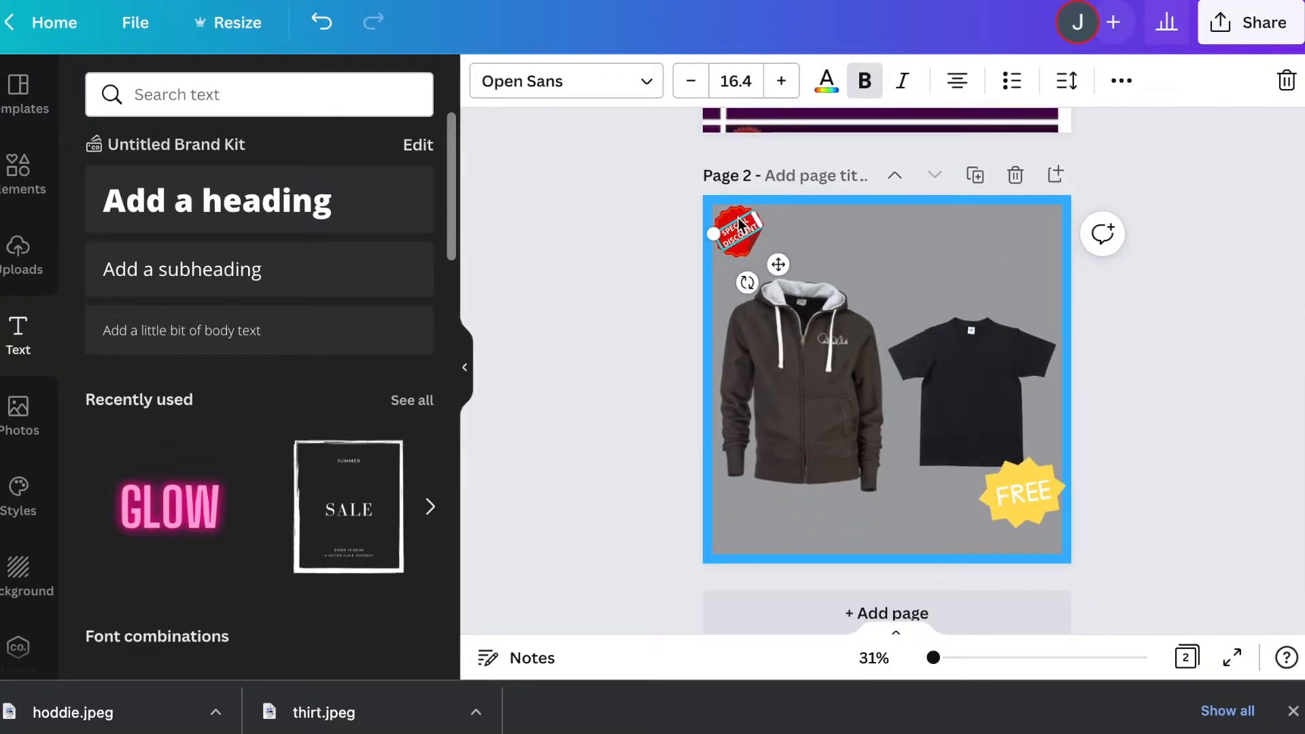
left_click(880, 214)
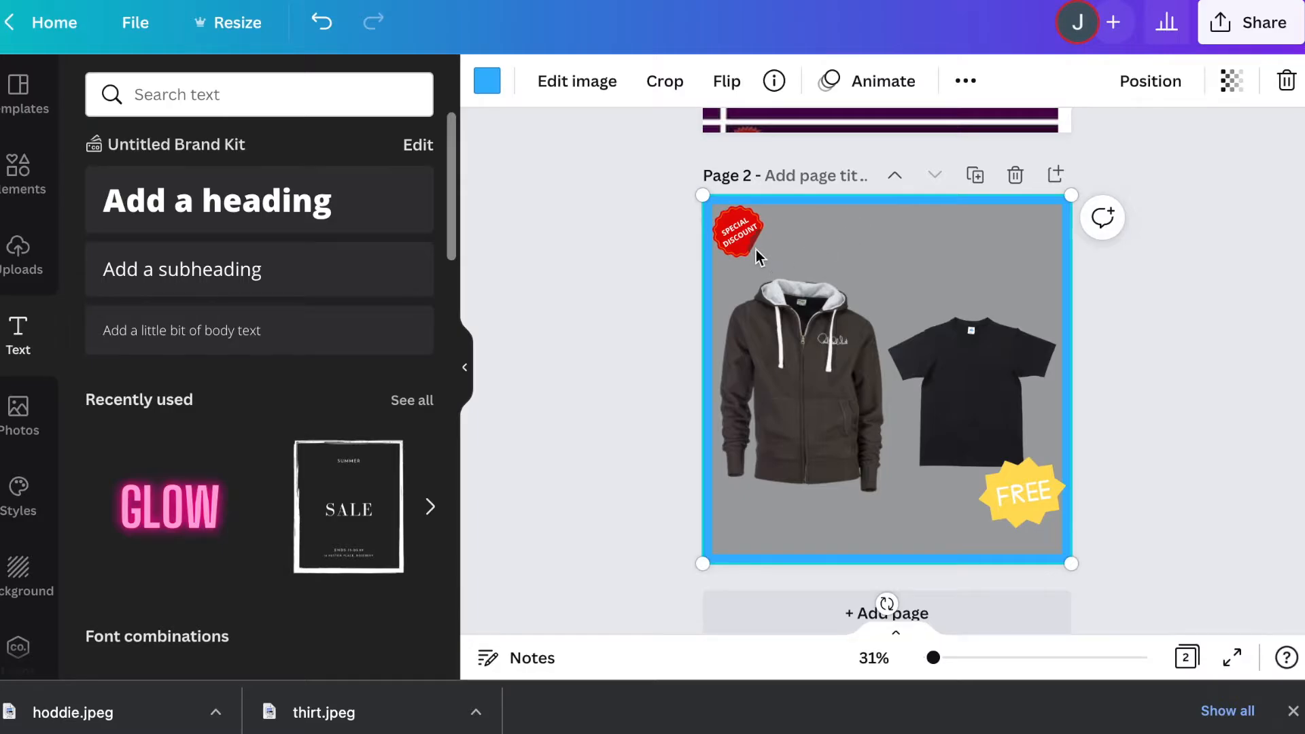
Step: Group the "SPECIAL DISCOUNT" text with the red sticker and enlarge the group slightly in the border's upper-left corner
scroll(751, 245, "up", 5)
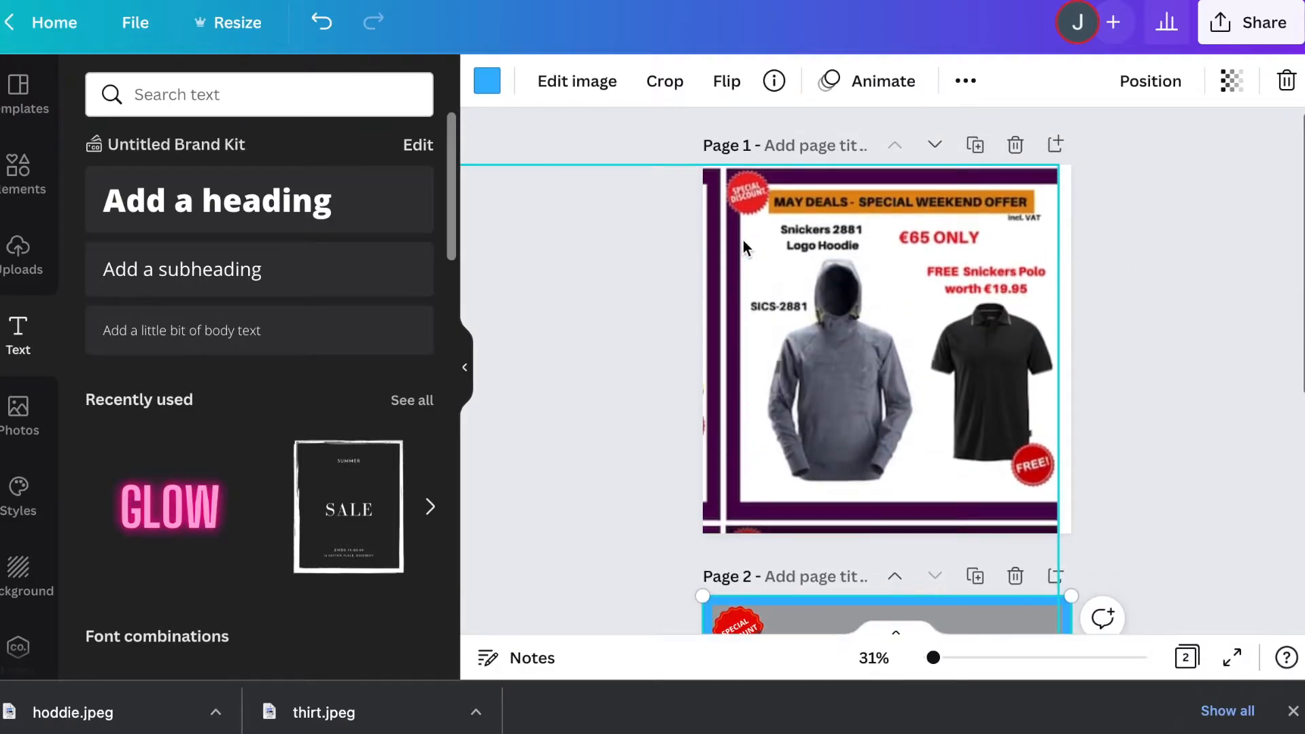
scroll(744, 240, "down", 5)
left_click(736, 300)
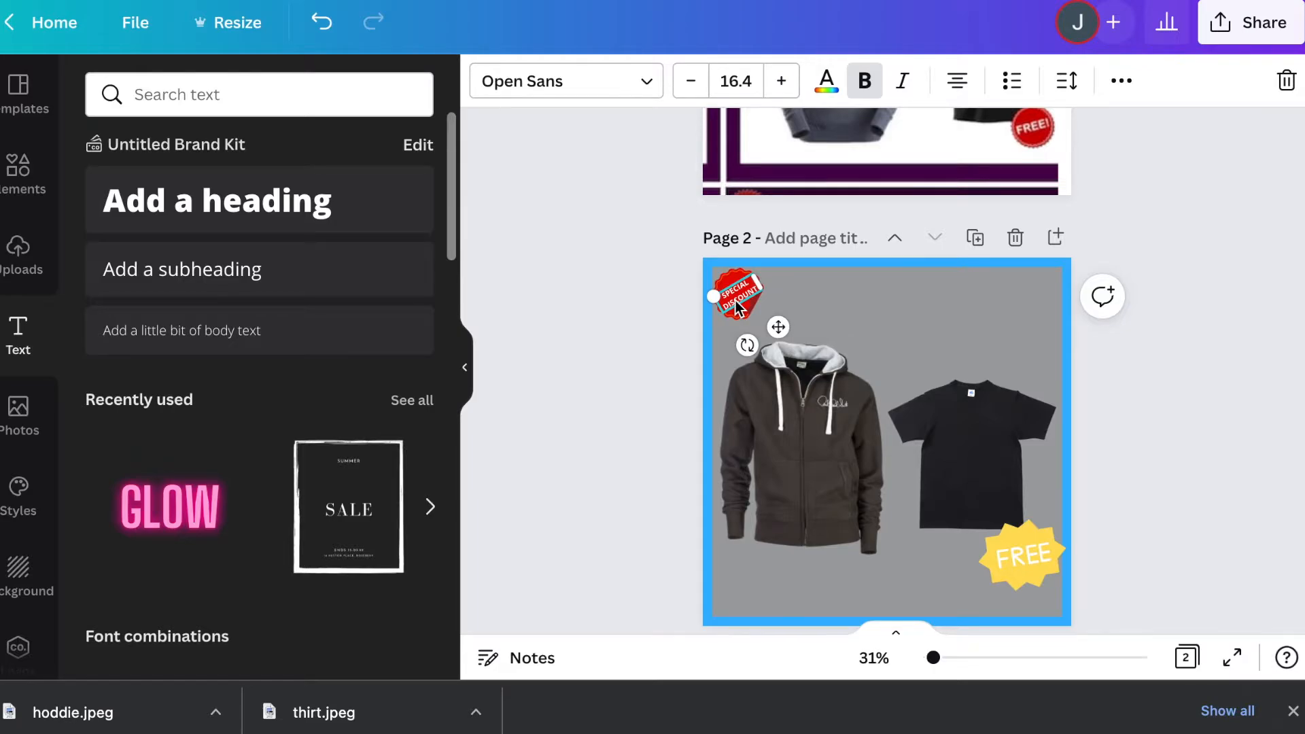
left_click(741, 316)
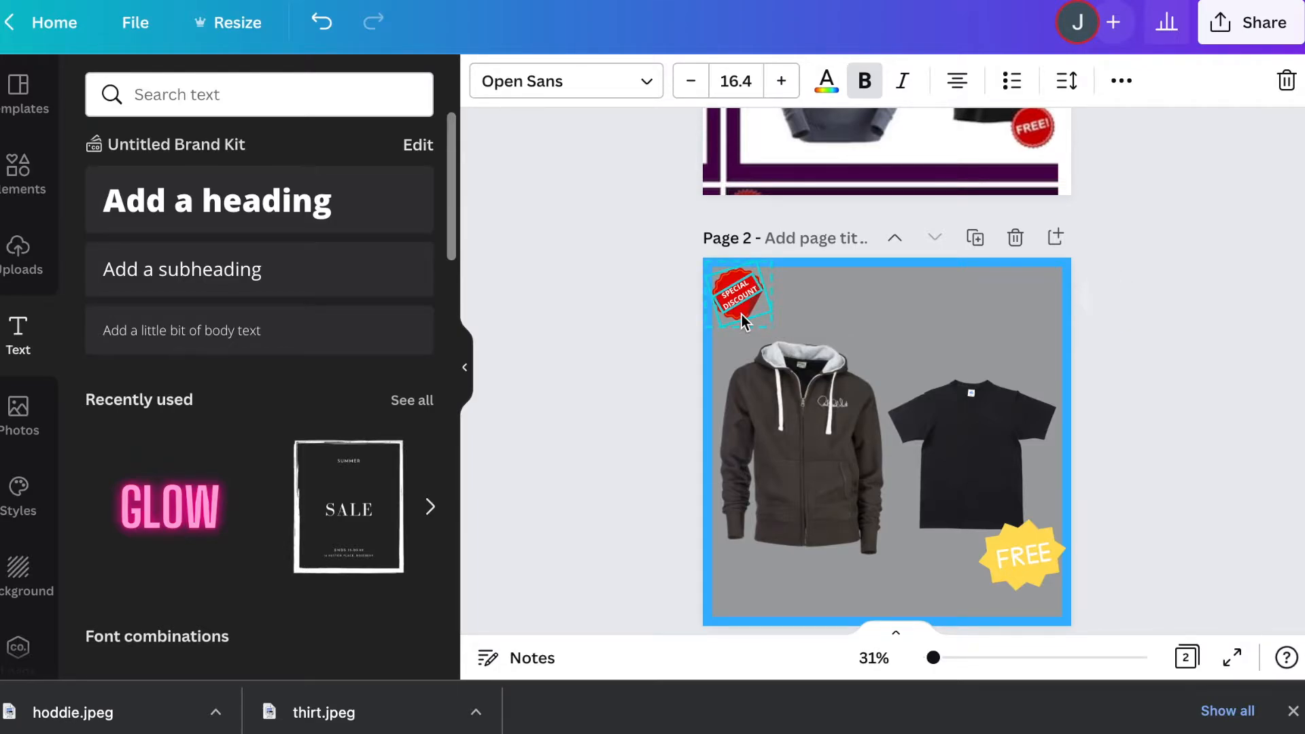
right_click(741, 315)
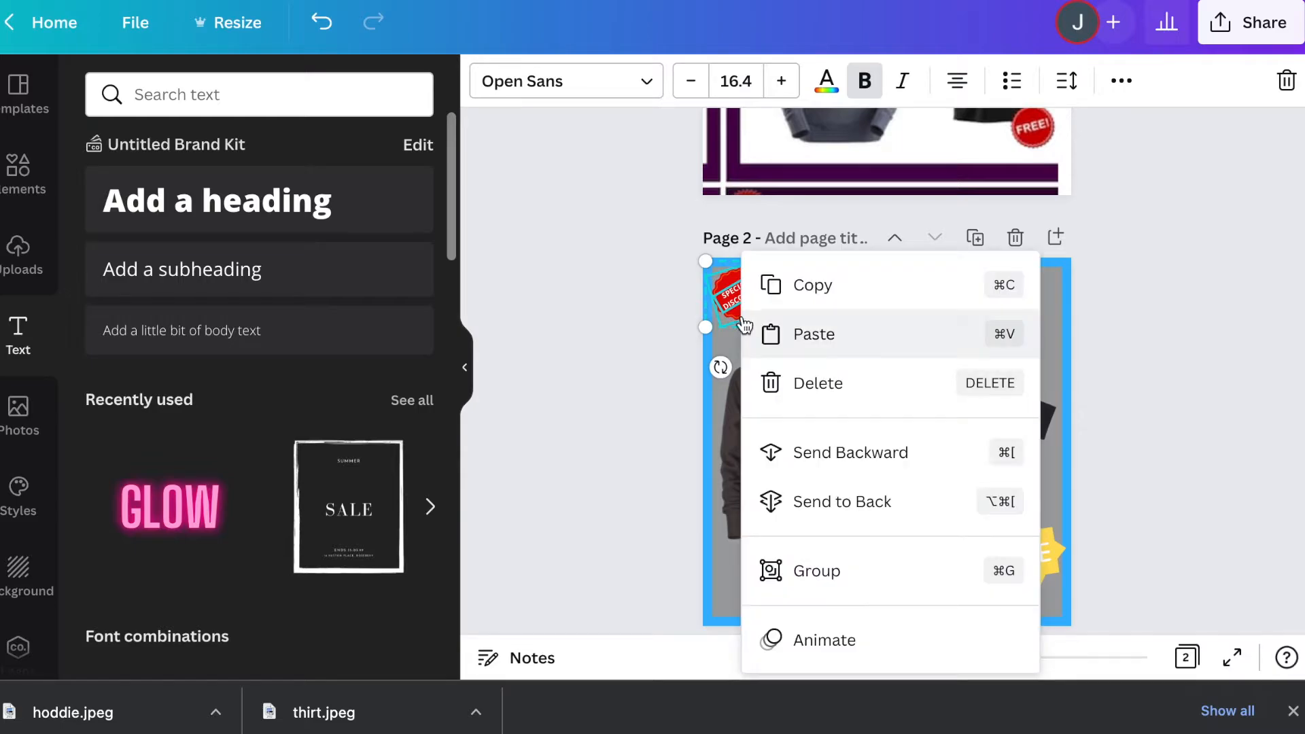
left_click(814, 570)
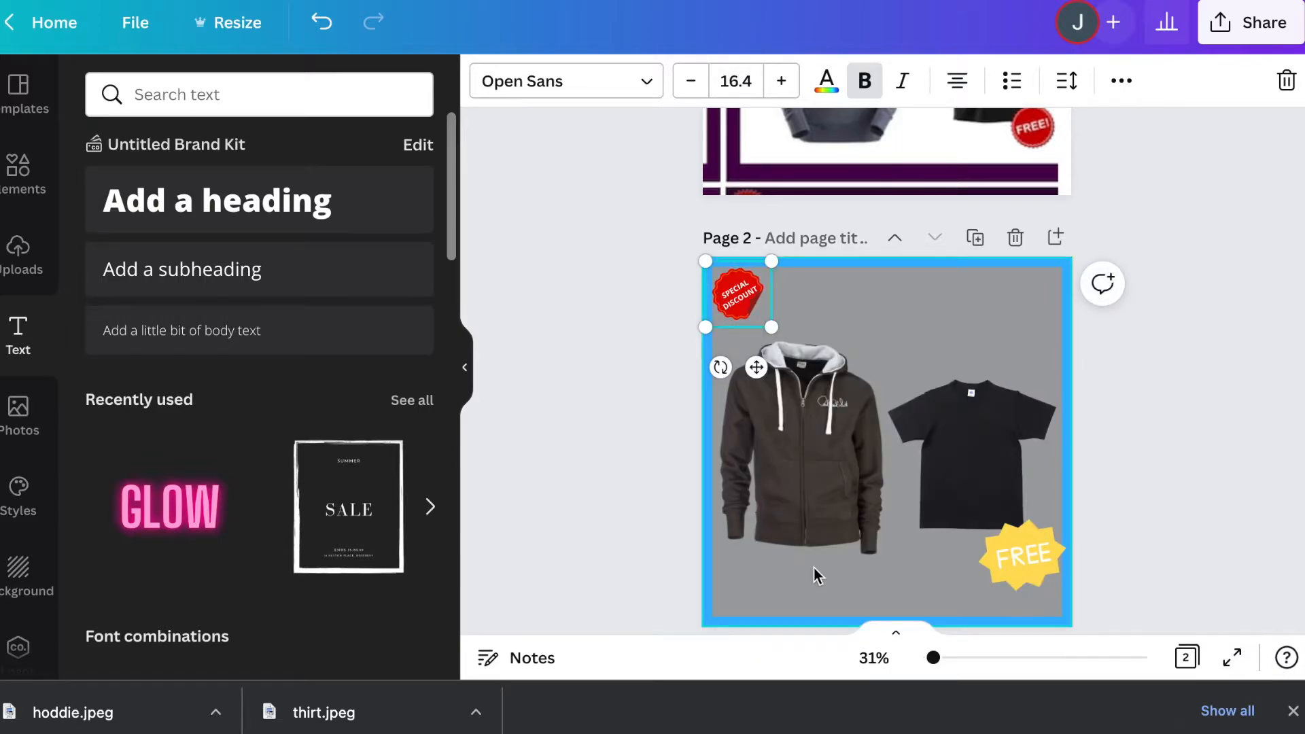
left_click_drag(761, 308, 786, 340)
left_click(892, 291)
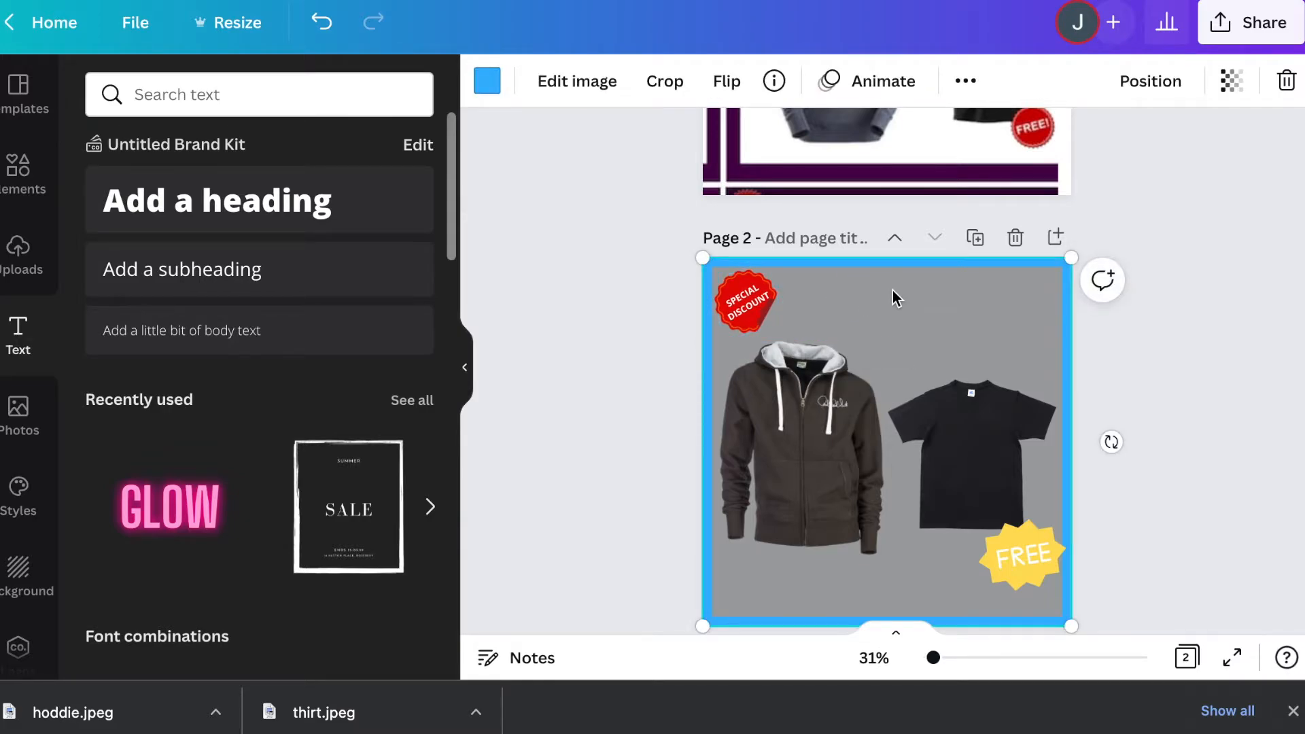
Step: Check the offer banner on the page 1 reference and search the elements library for Rectangle shapes
scroll(892, 291, "down", 2)
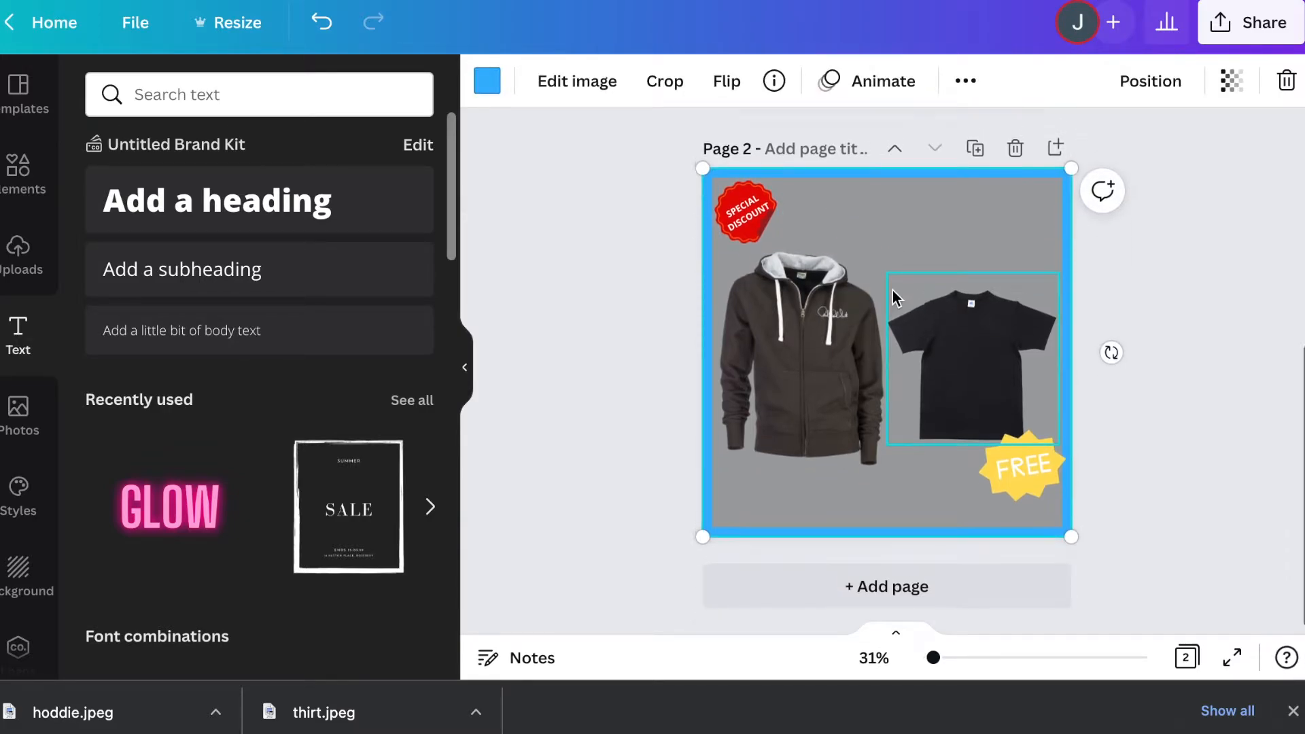
scroll(893, 291, "up", 3)
scroll(892, 292, "up", 3)
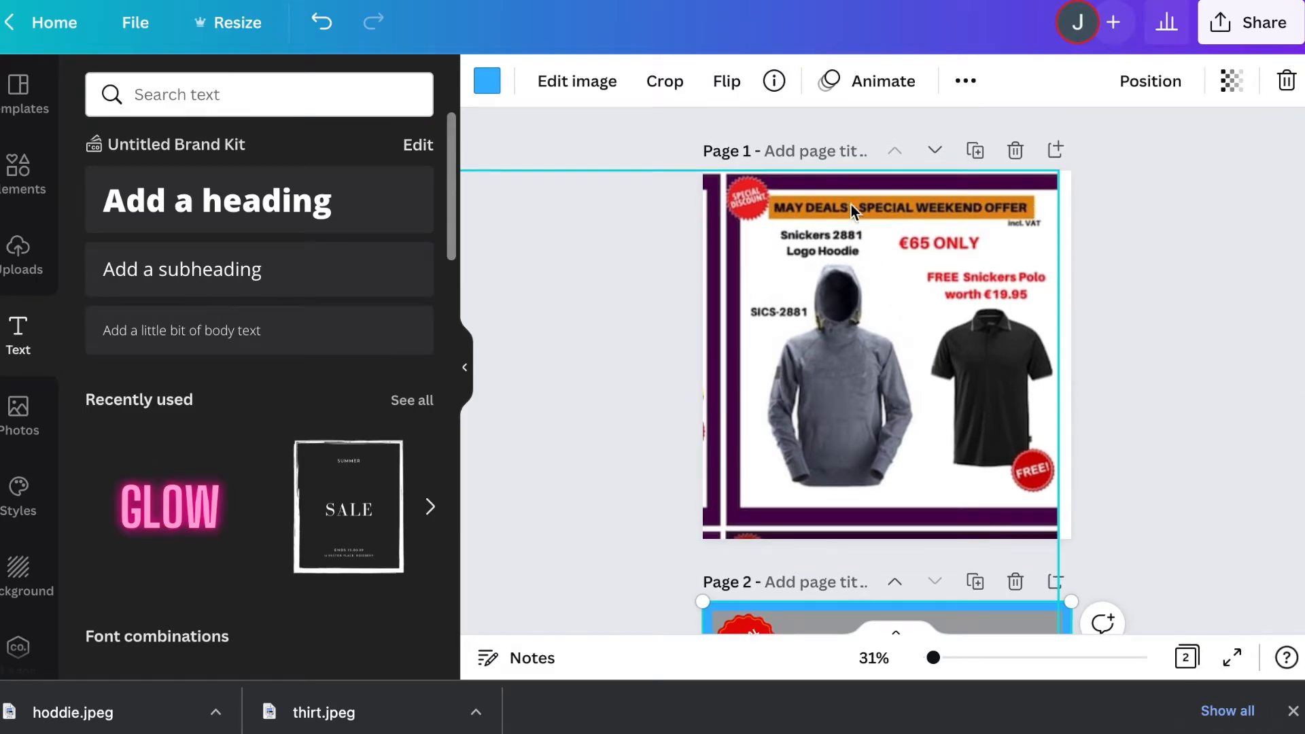
scroll(812, 462, "down", 2)
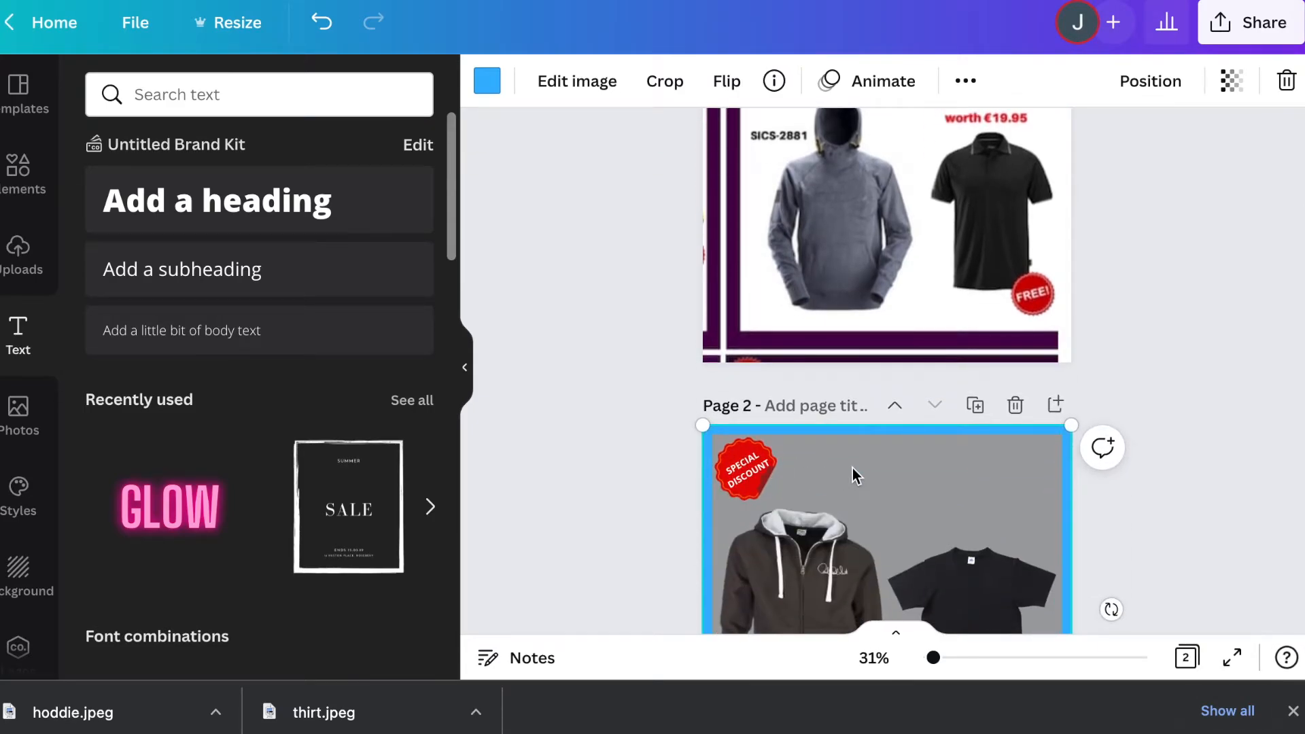
scroll(853, 468, "up", 2)
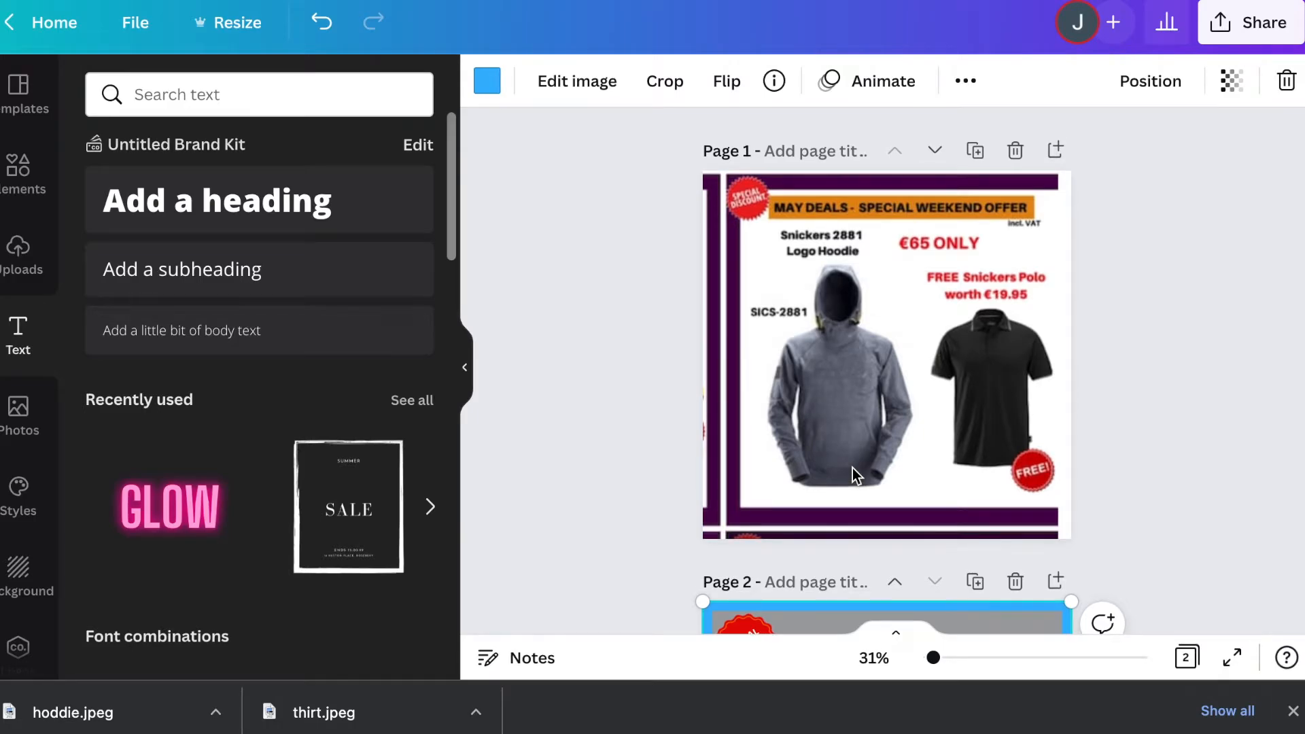
scroll(852, 468, "down", 2)
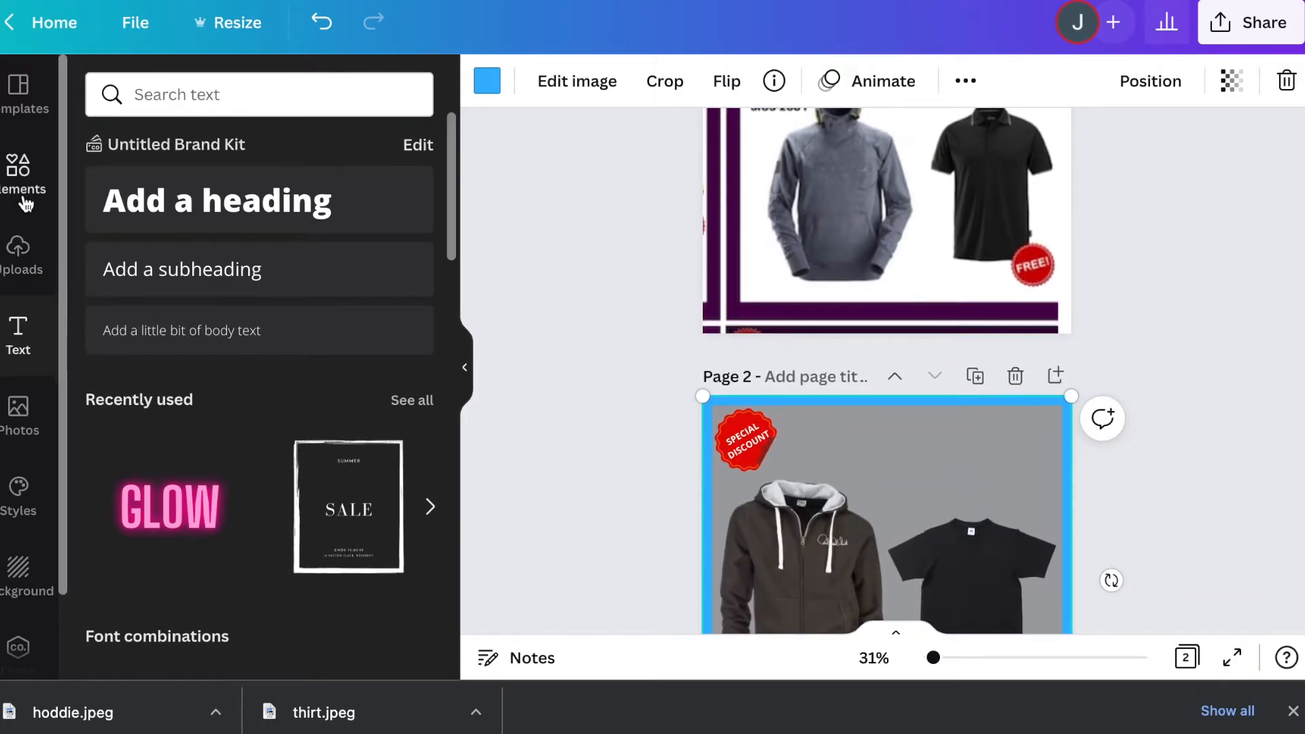
left_click(25, 200)
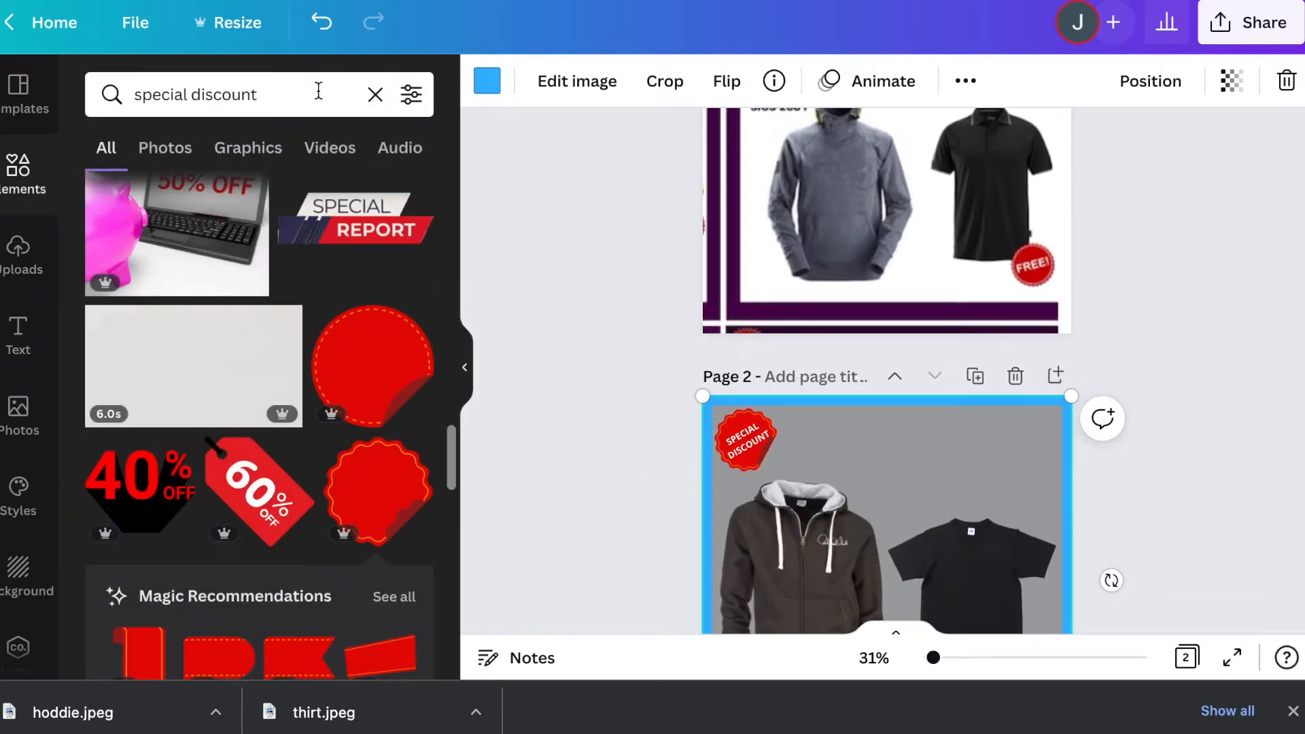
left_click(375, 94)
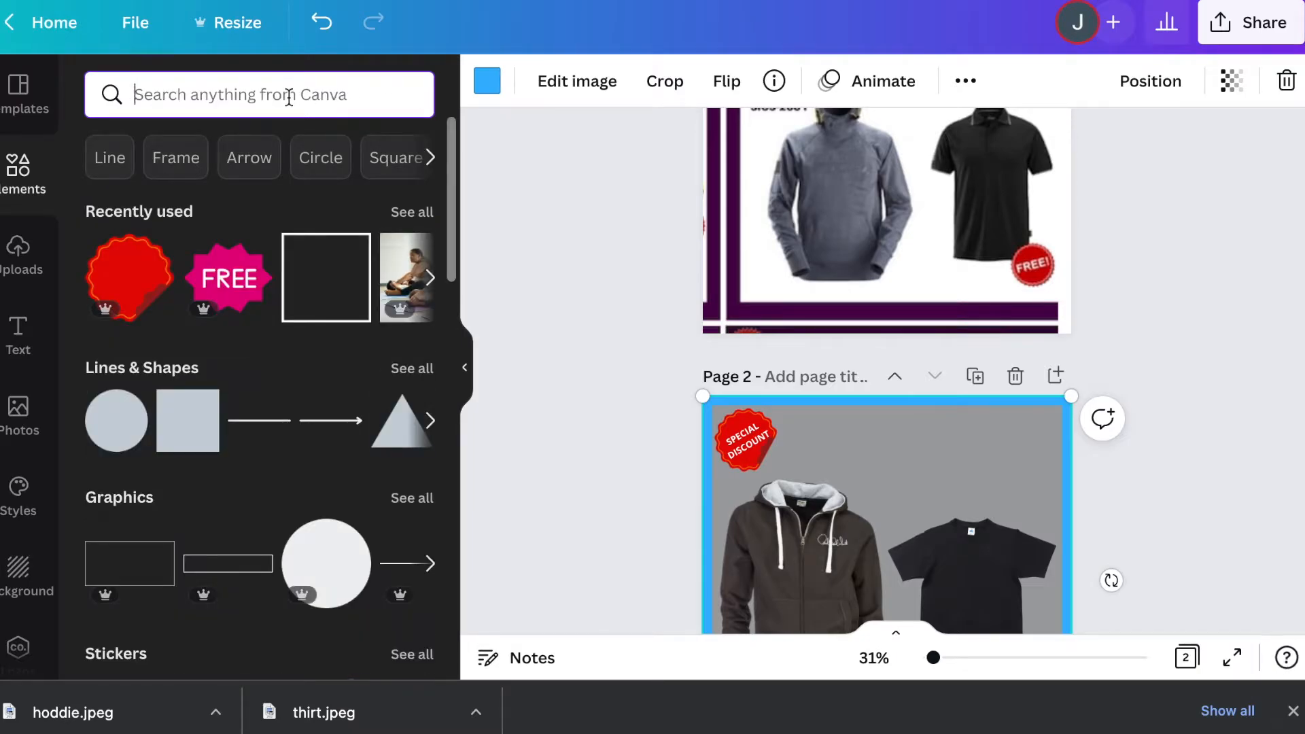
scroll(270, 404, "down", 2)
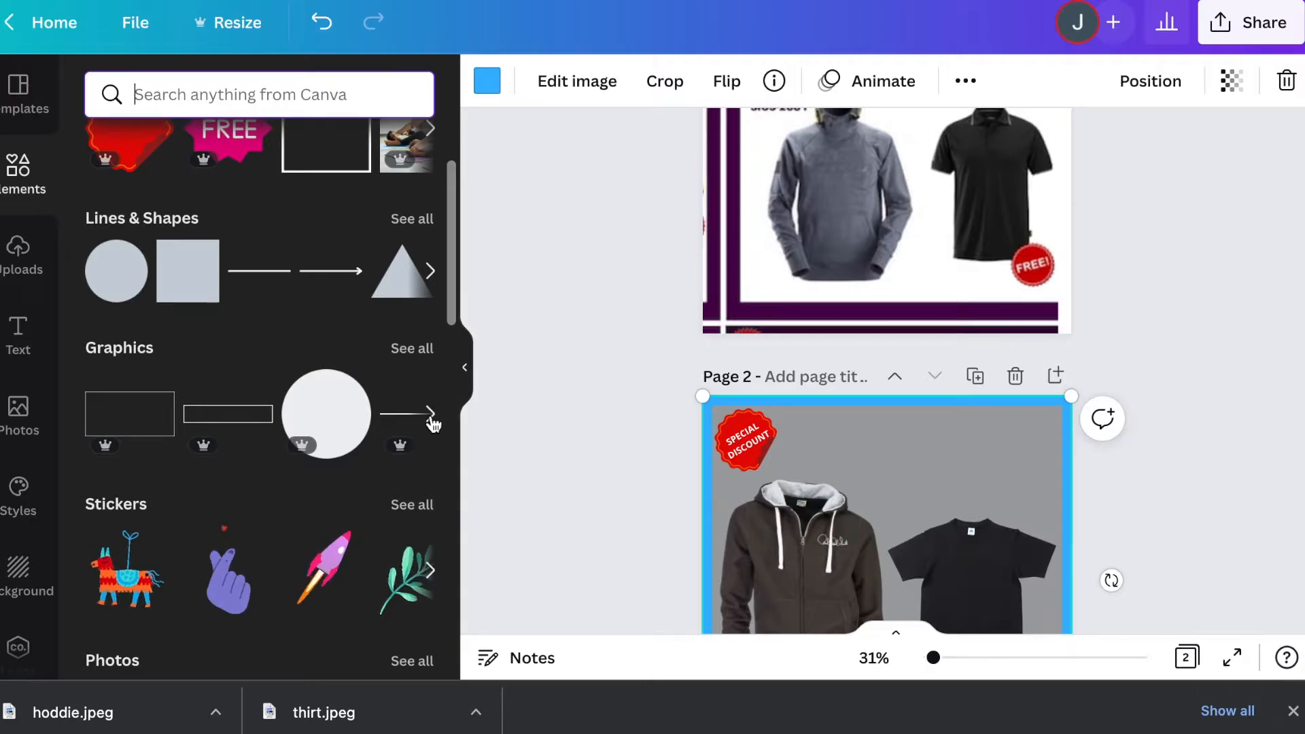
scroll(424, 283, "down", 3)
scroll(422, 276, "up", 5)
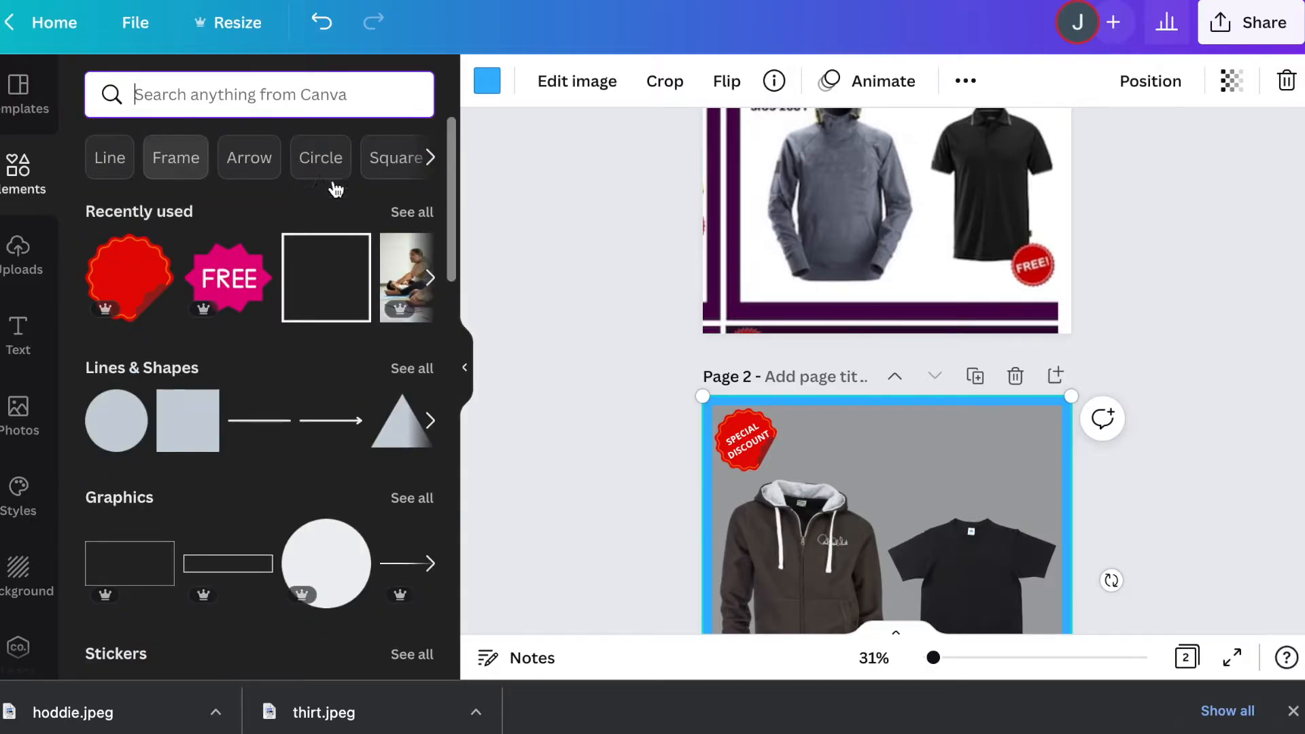
left_click(430, 157)
left_click(281, 157)
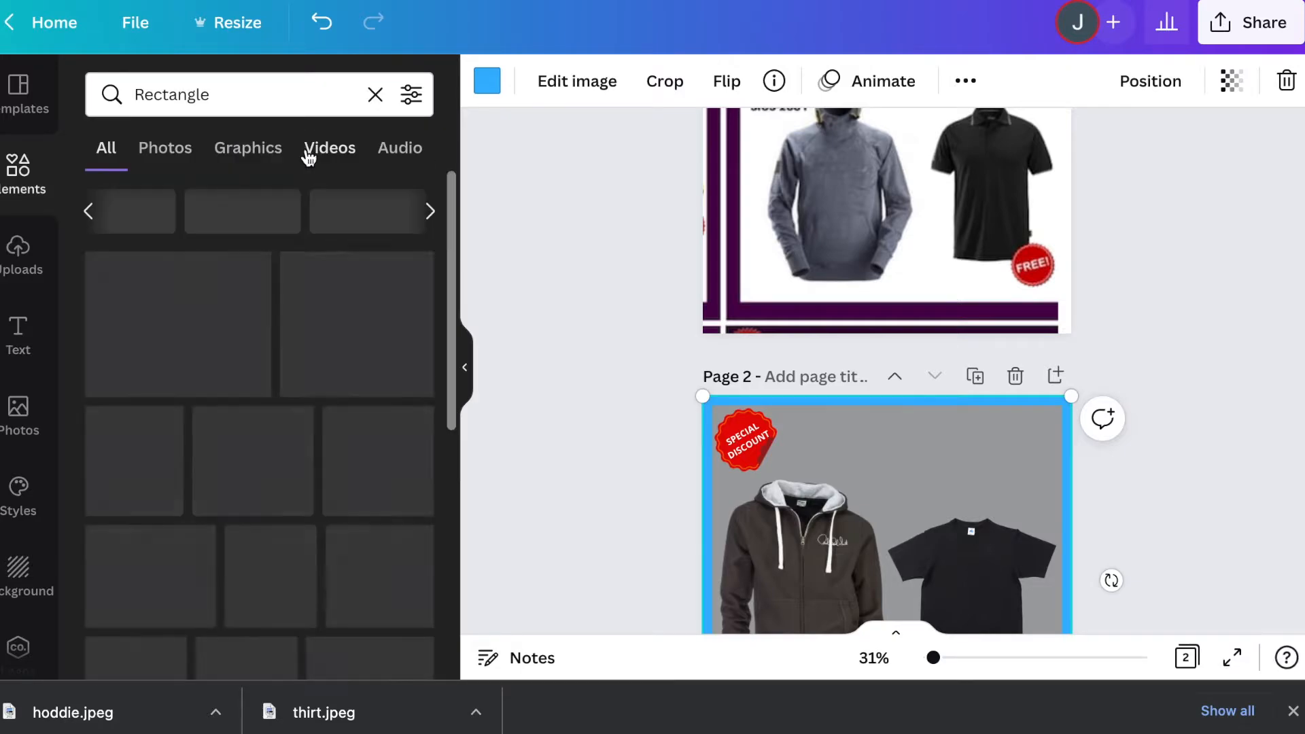
scroll(365, 394, "down", 1)
scroll(366, 395, "down", 3)
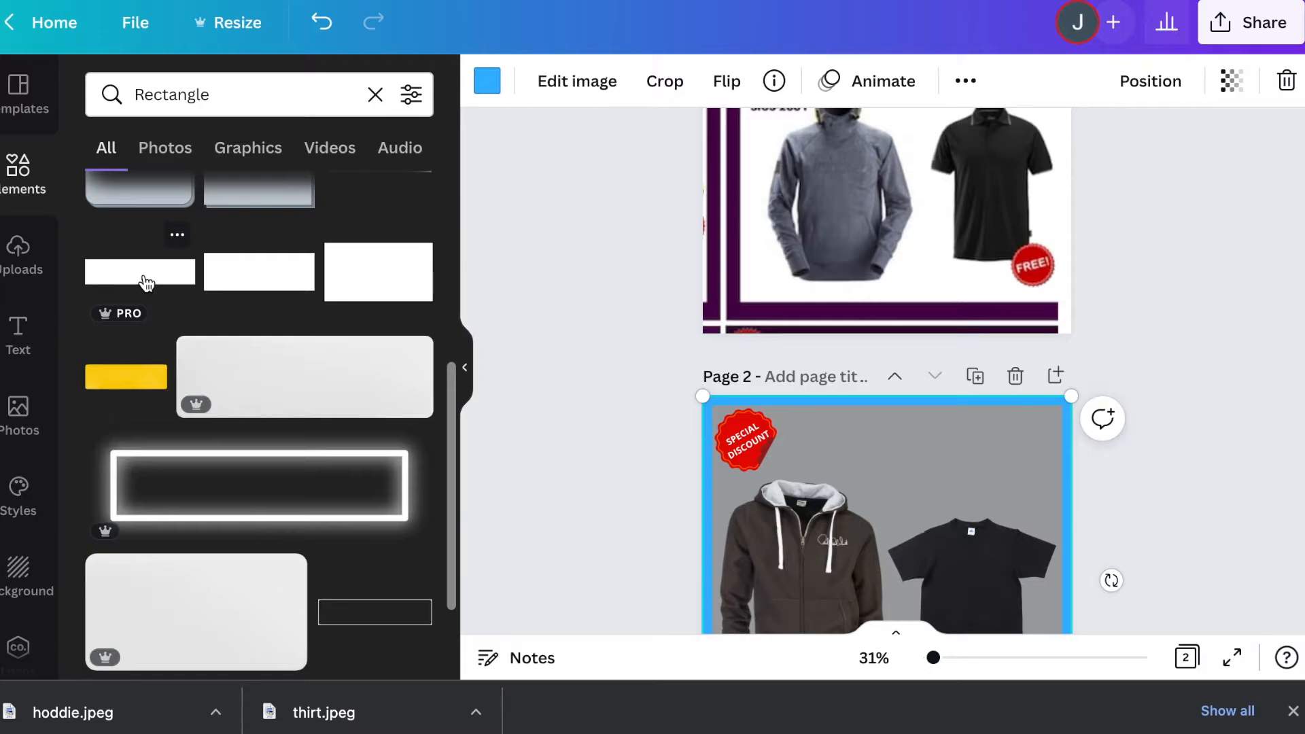
left_click(146, 282)
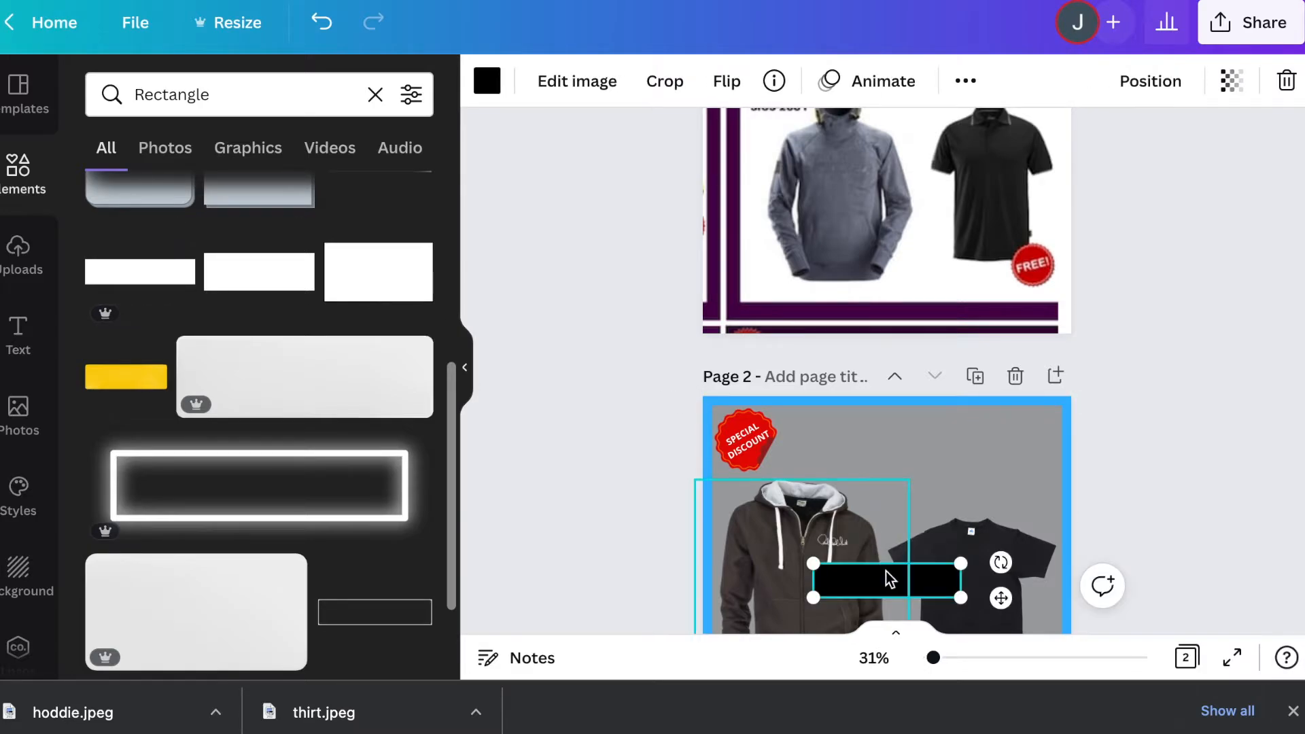
left_click_drag(900, 574, 1023, 478)
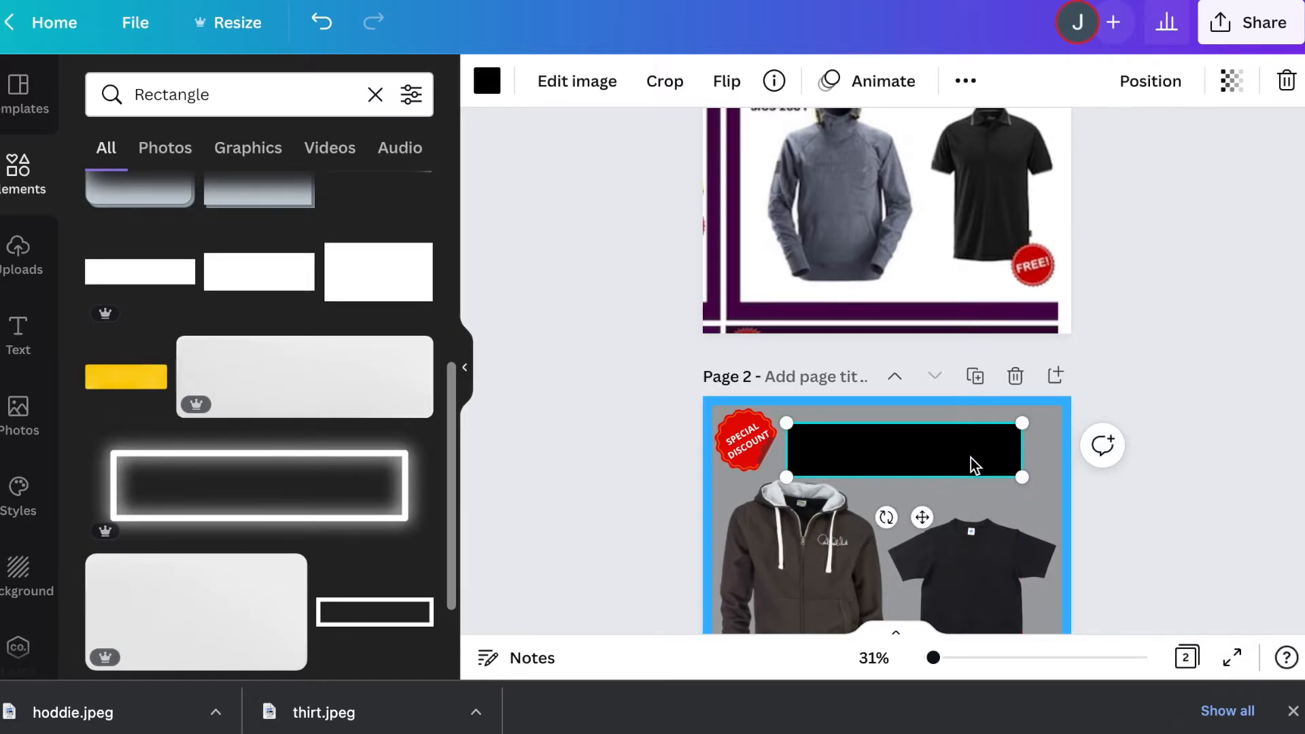
key("Delete")
Step: Refine the elements search to "long Rectangle" to find a thinner bar shape
scroll(301, 401, "down", 5)
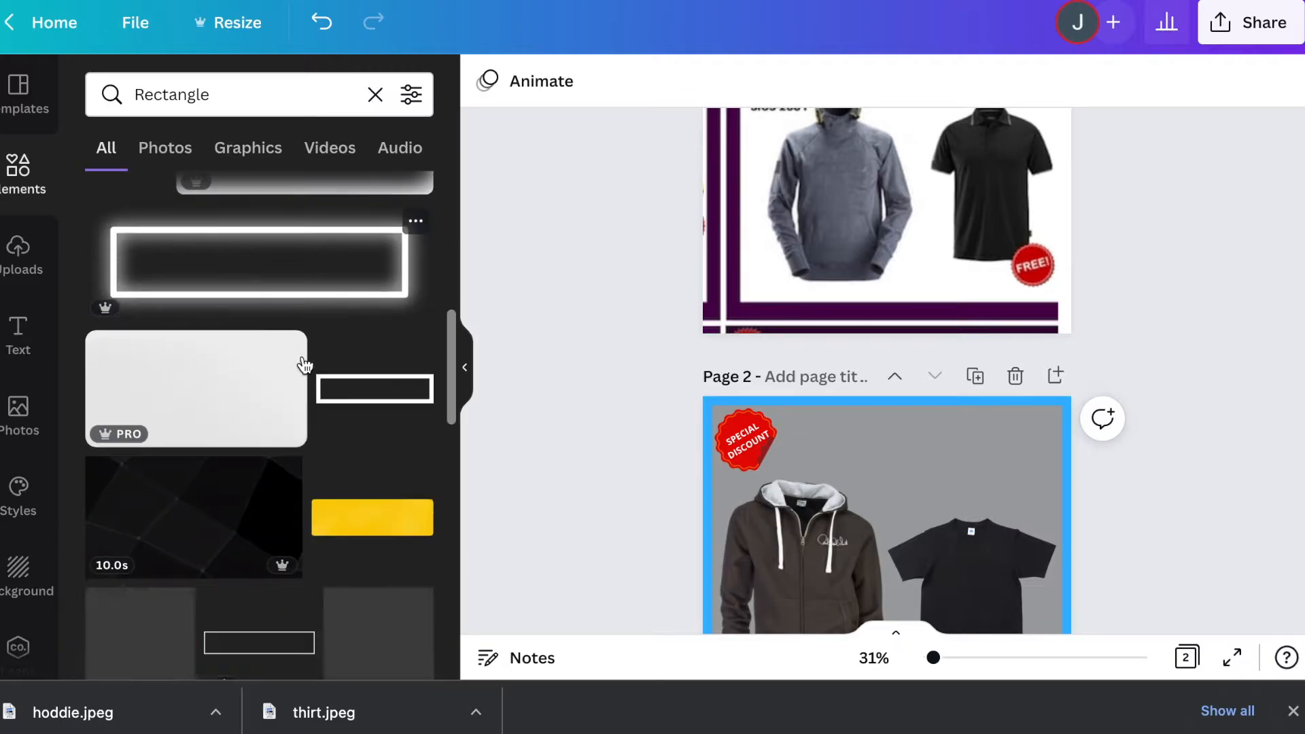
scroll(305, 366, "down", 5)
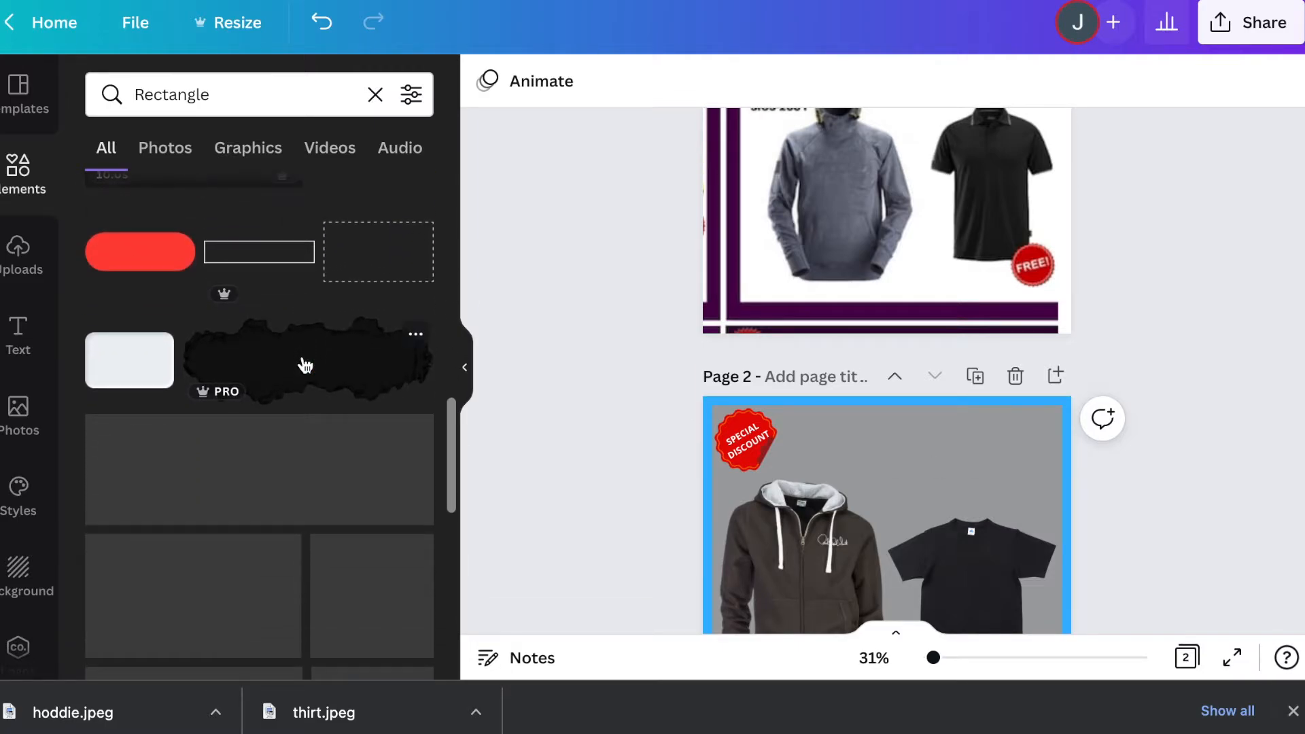
scroll(305, 366, "down", 5)
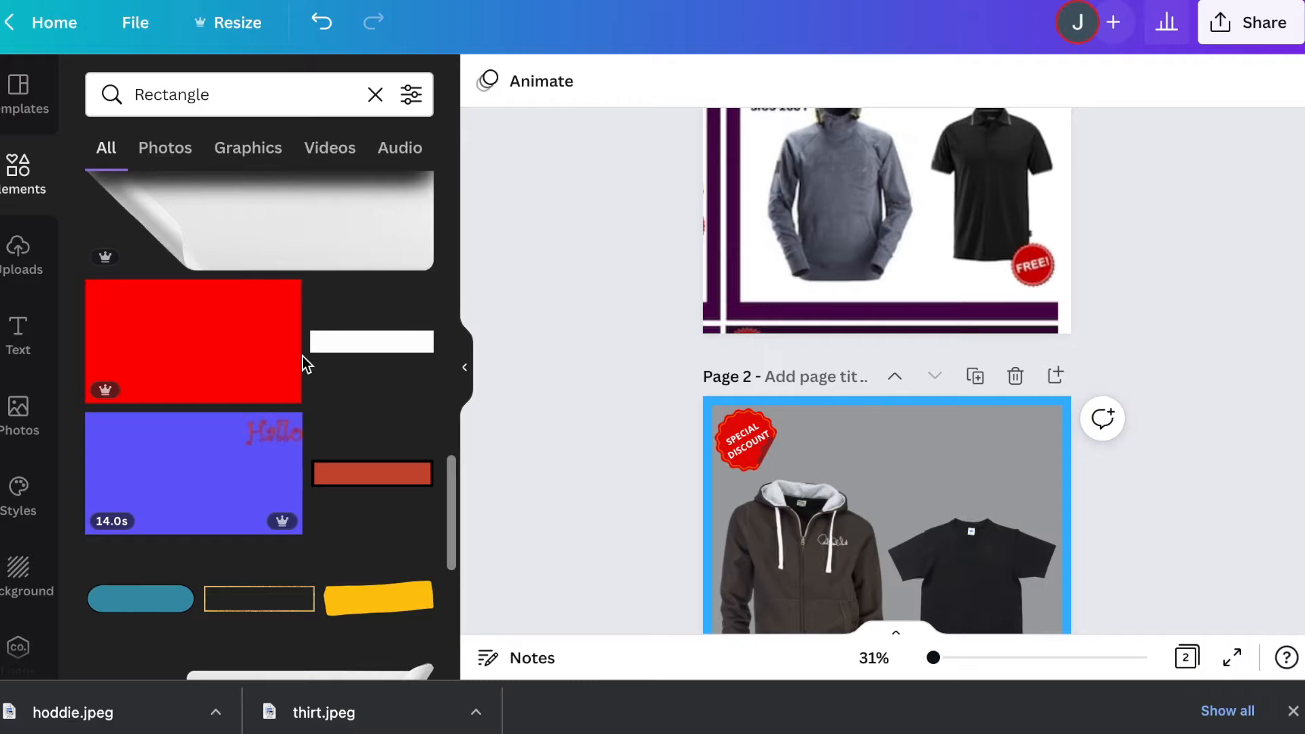
scroll(354, 488, "down", 3)
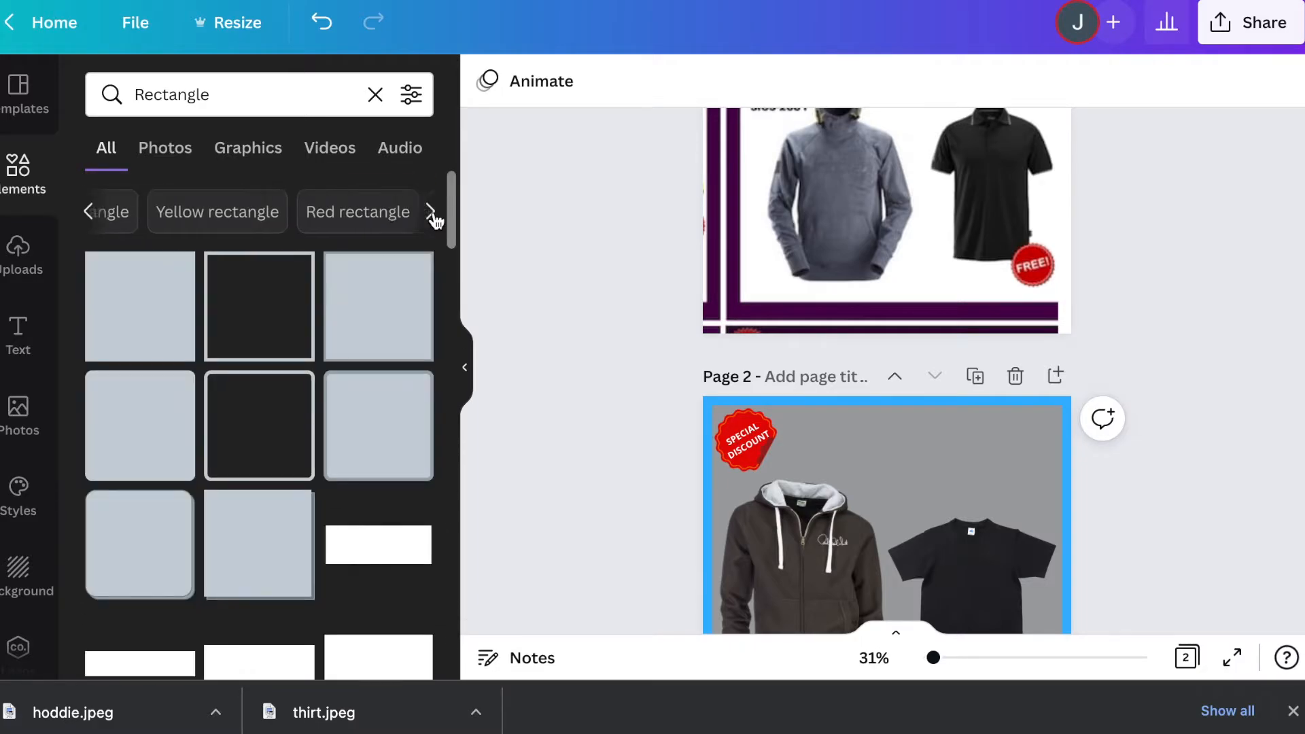
left_click(431, 212)
left_click(131, 95)
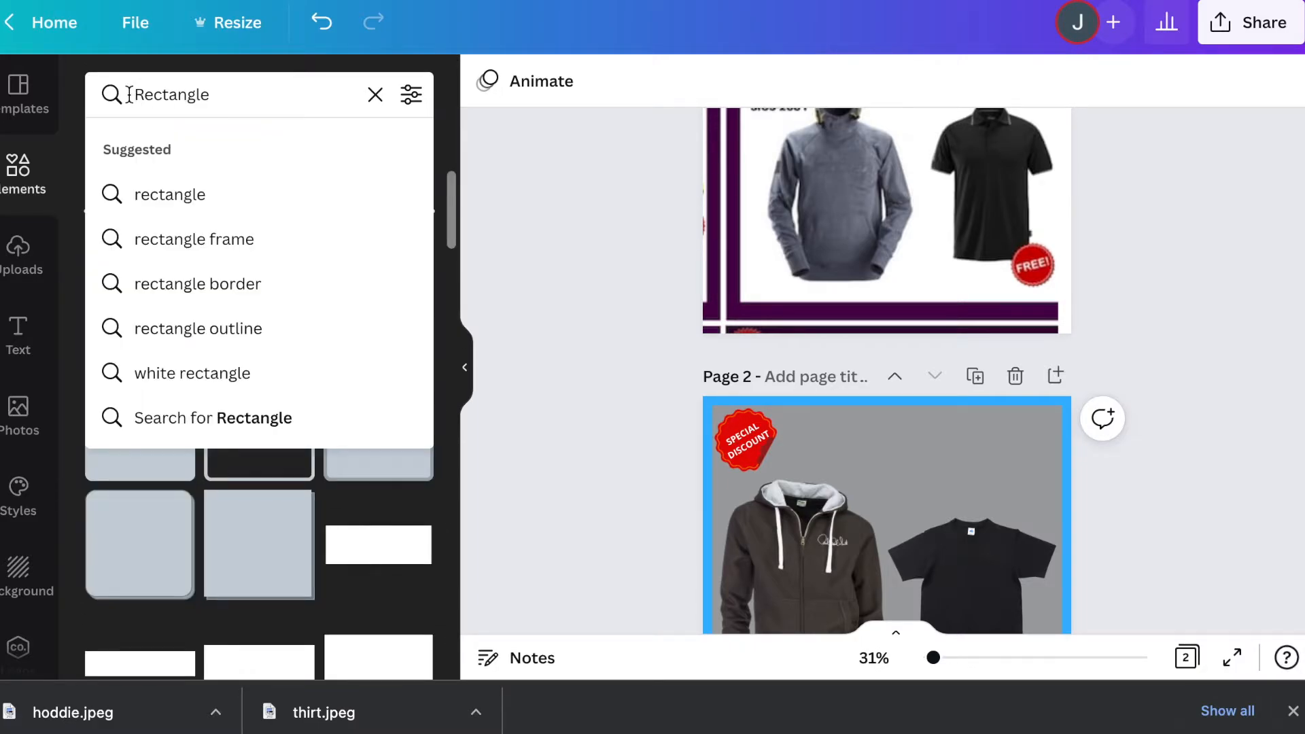
type("long")
key("Return")
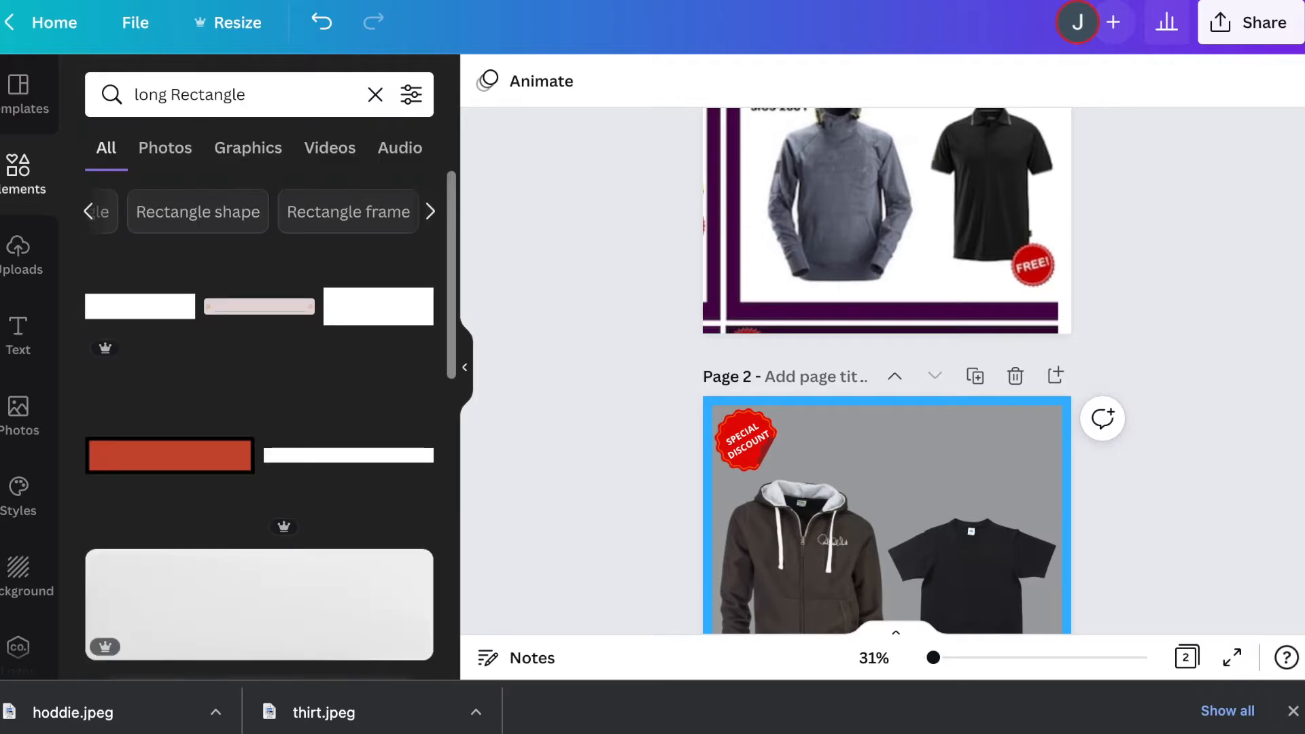
Step: Add the thin solid rectangle to page 2, enlarge it and place it as a banner beside the SPECIAL DISCOUNT sticker
left_click(333, 469)
left_click_drag(919, 583, 1054, 482)
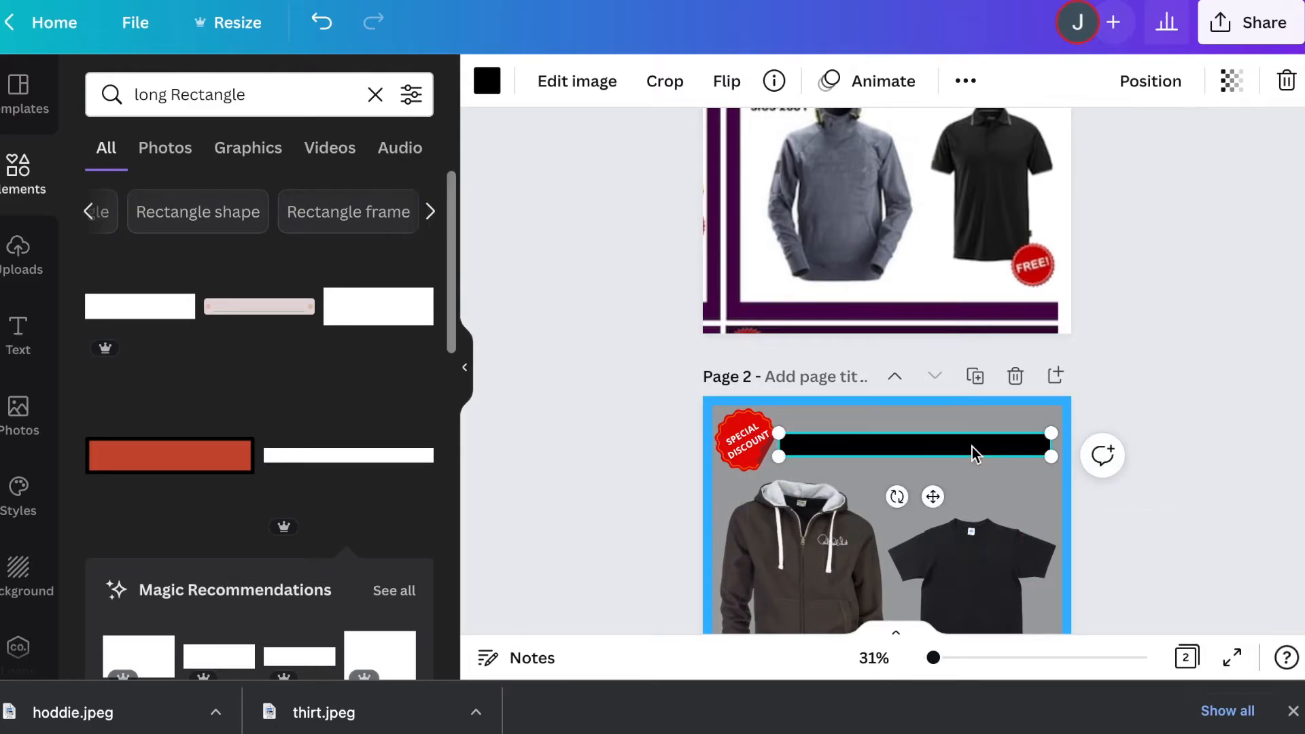
left_click_drag(975, 454, 968, 442)
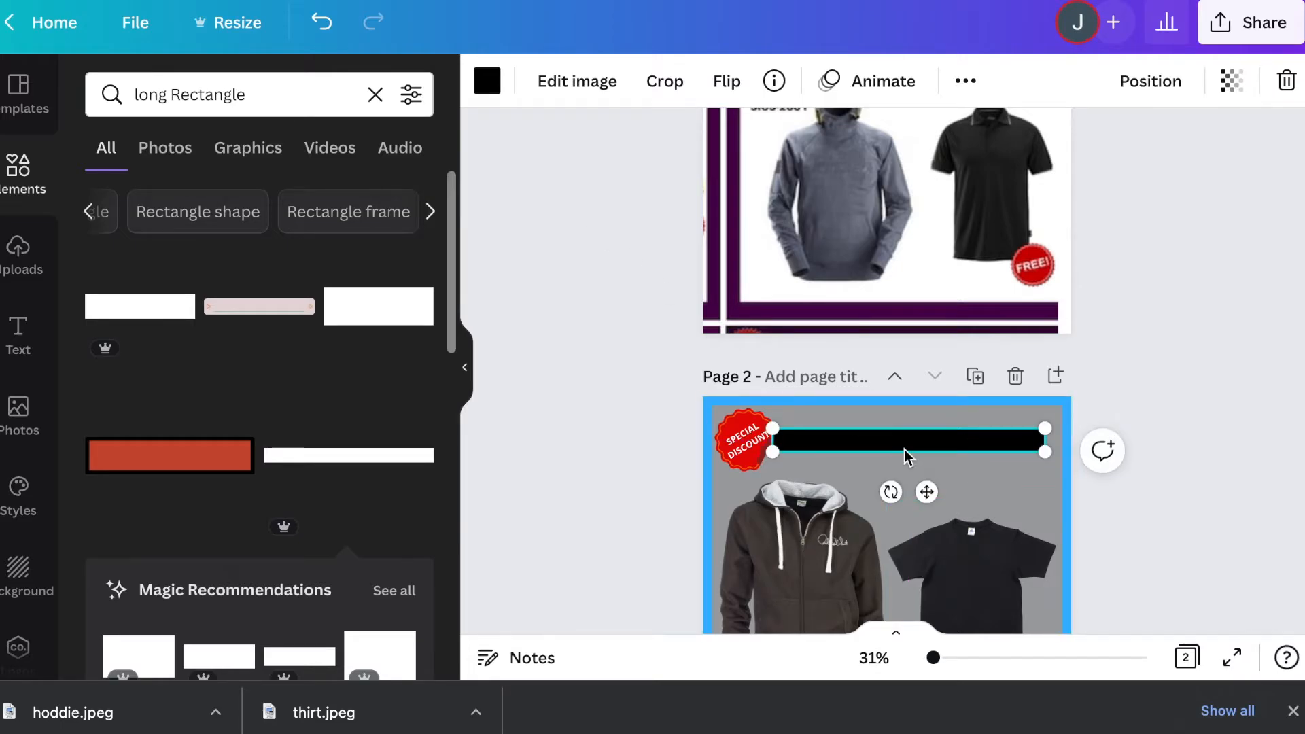
scroll(912, 446, "up", 3)
scroll(912, 447, "down", 3)
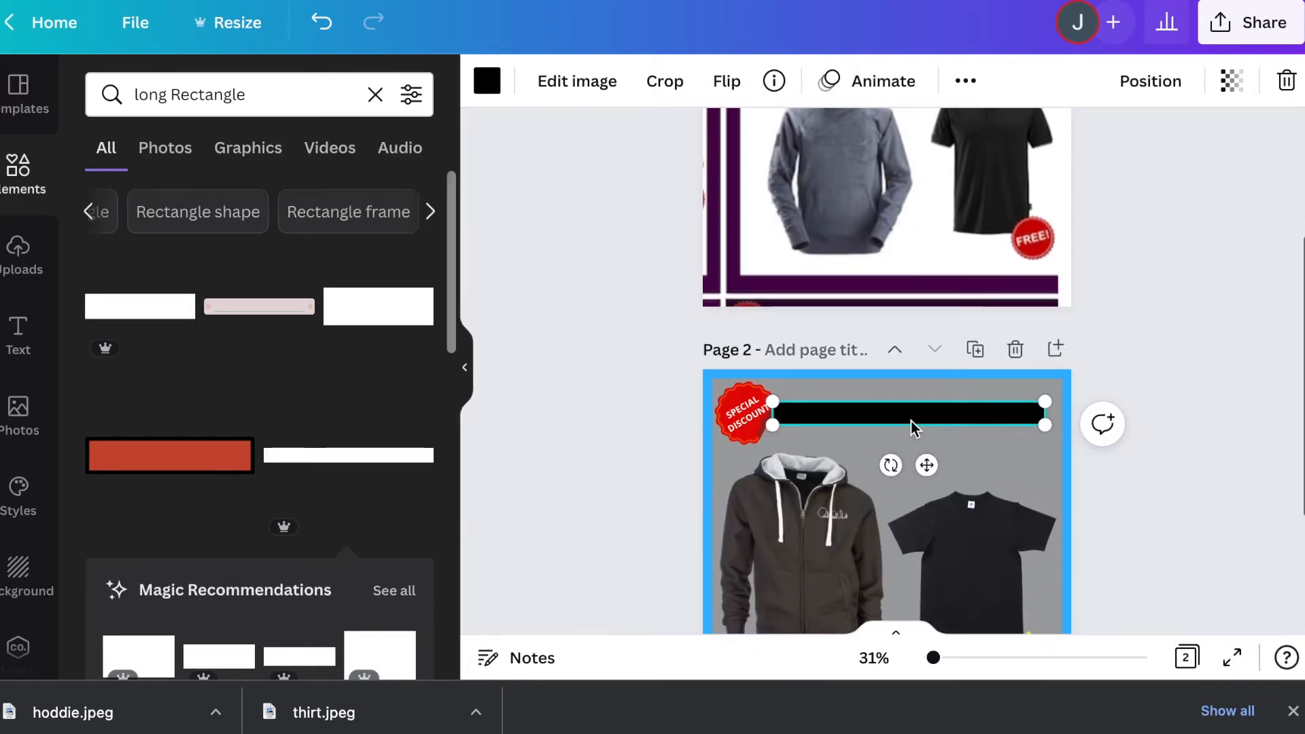
Step: Recolor the banner rectangle with the same light blue document color as the page 2 border
left_click(486, 89)
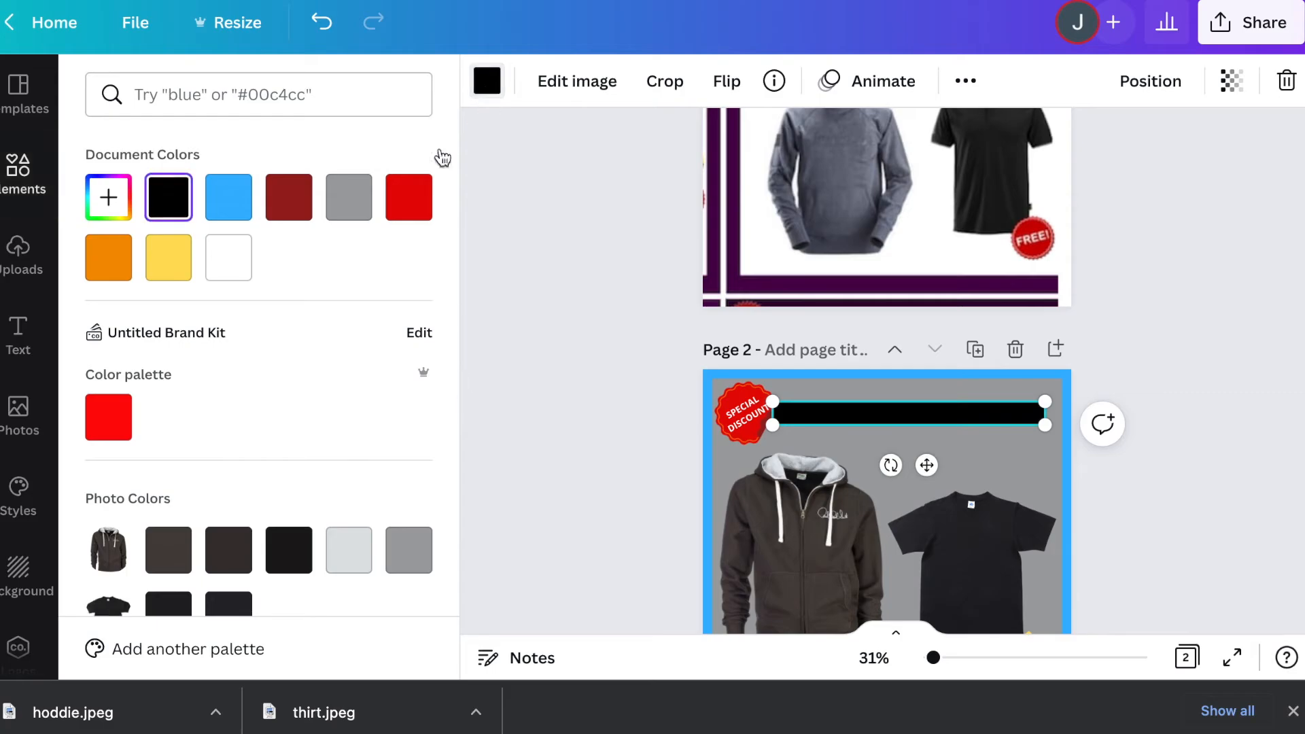
left_click(226, 204)
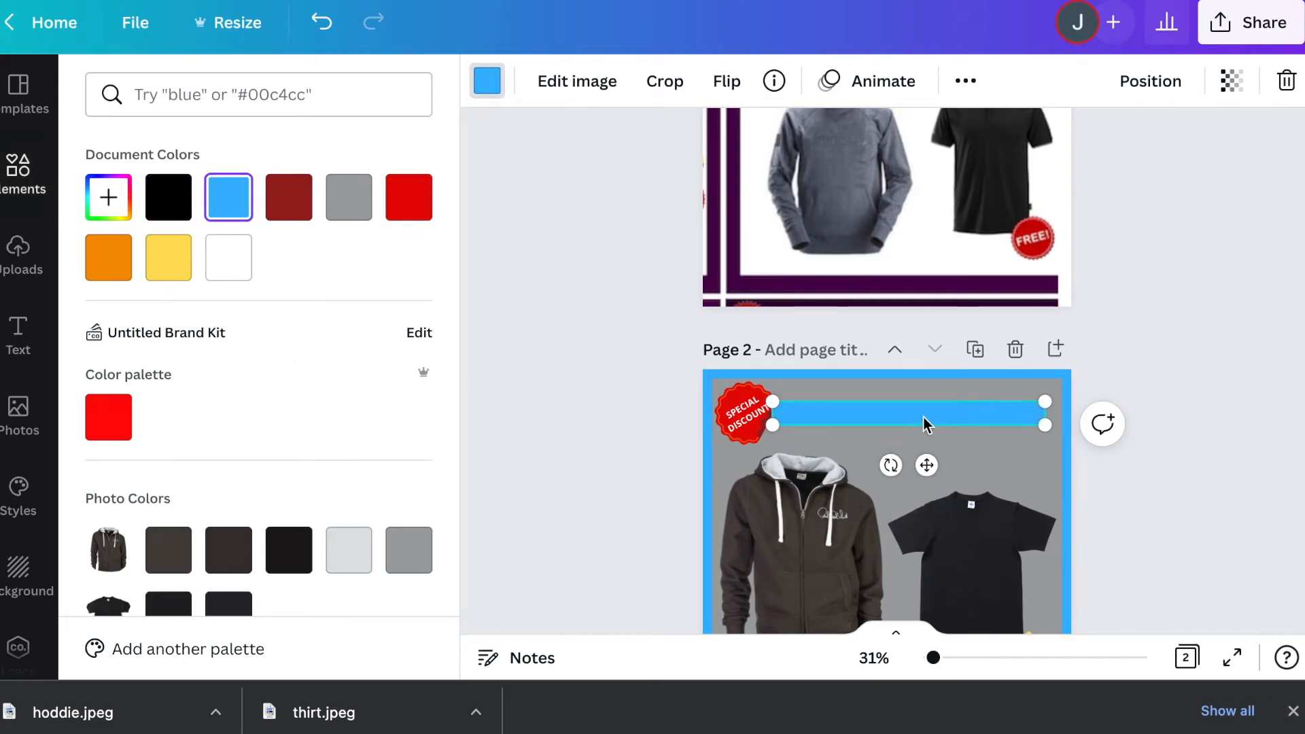
scroll(925, 423, "up", 3)
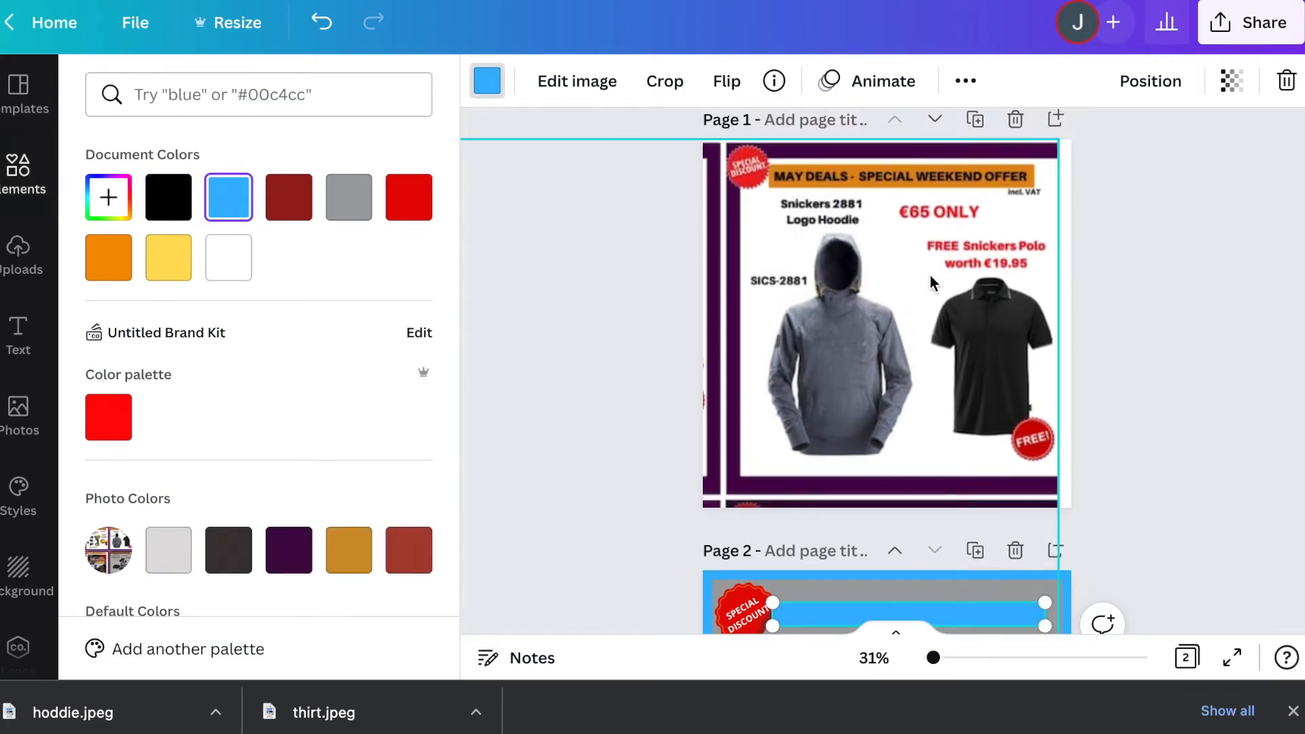
scroll(930, 282, "down", 3)
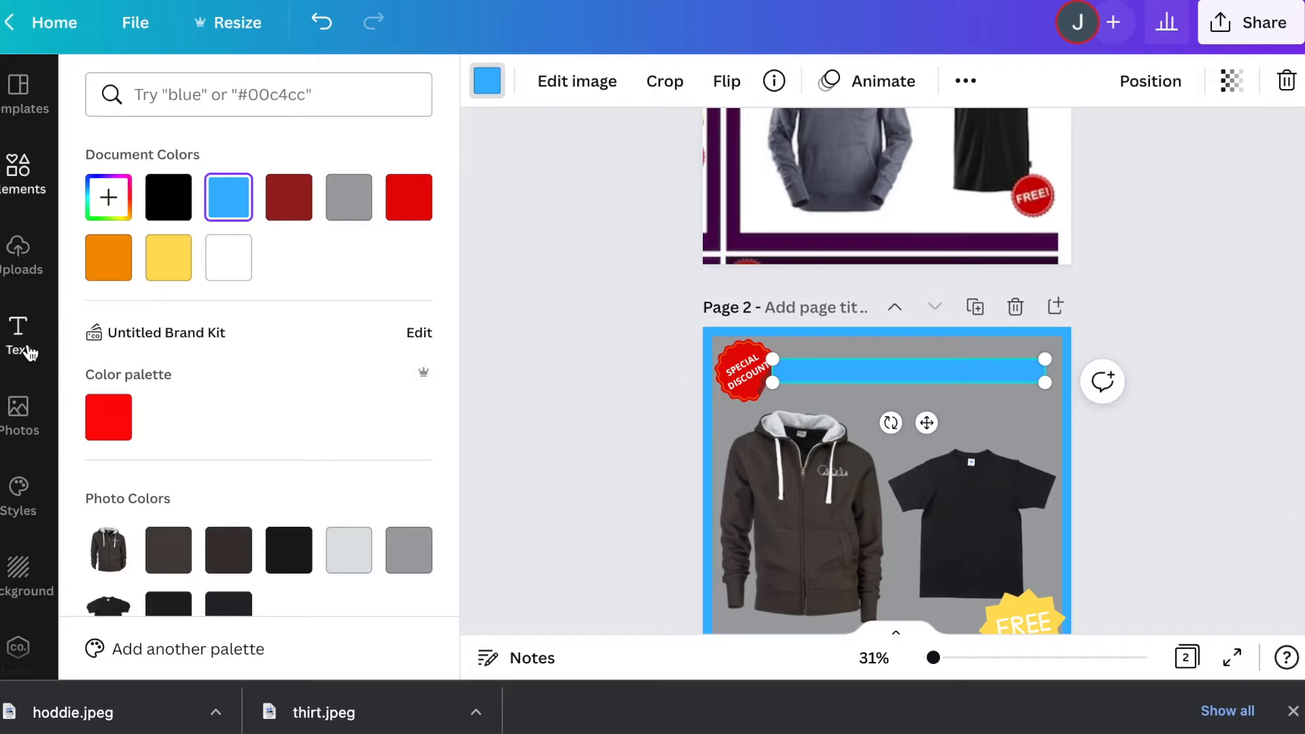
Step: Add a subheading on page 2 reading "MAY DEALS-SPECIAL WEEKEND OFFER"
left_click(29, 352)
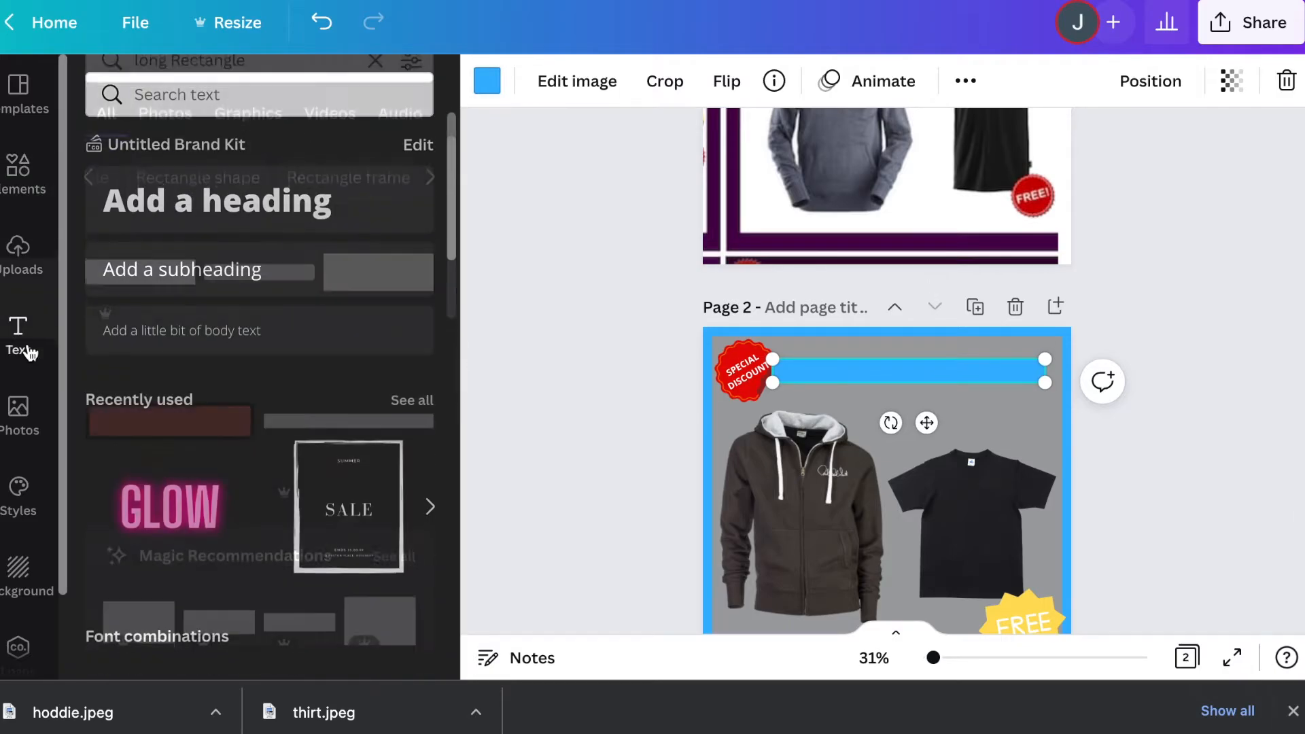
left_click(210, 282)
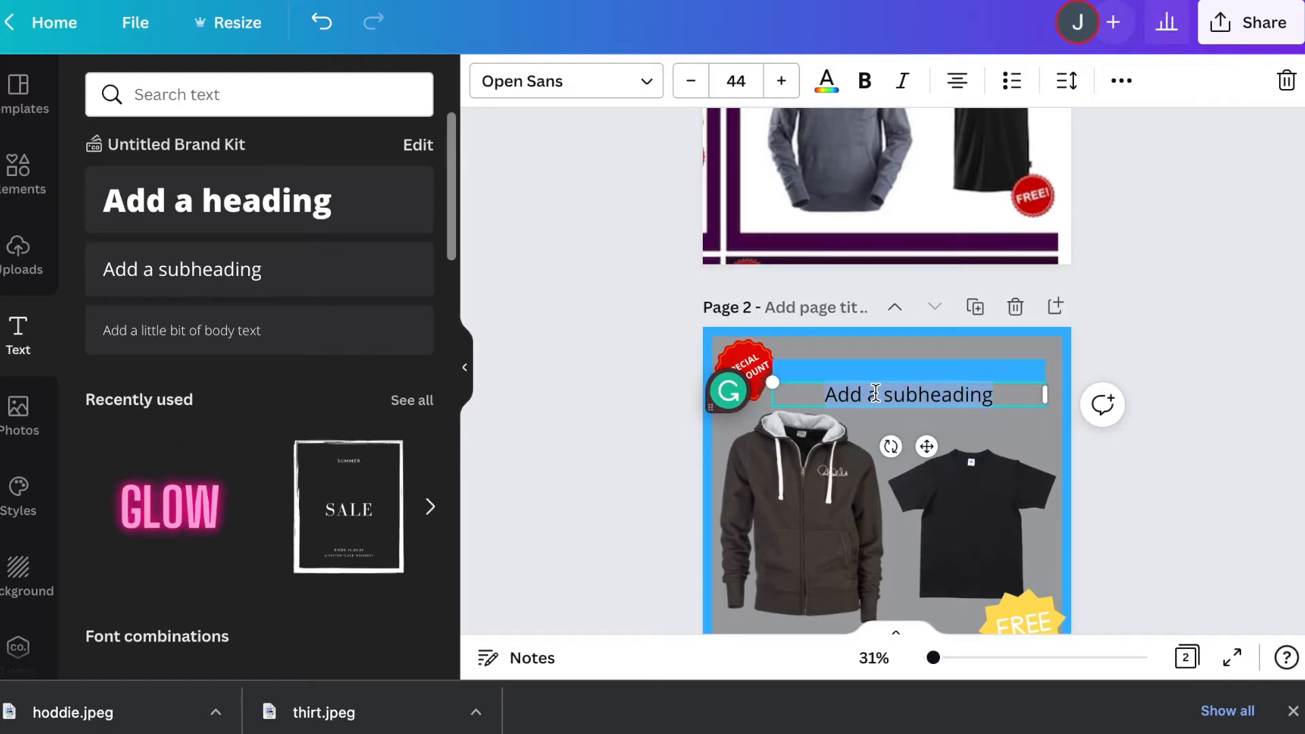
type("MA")
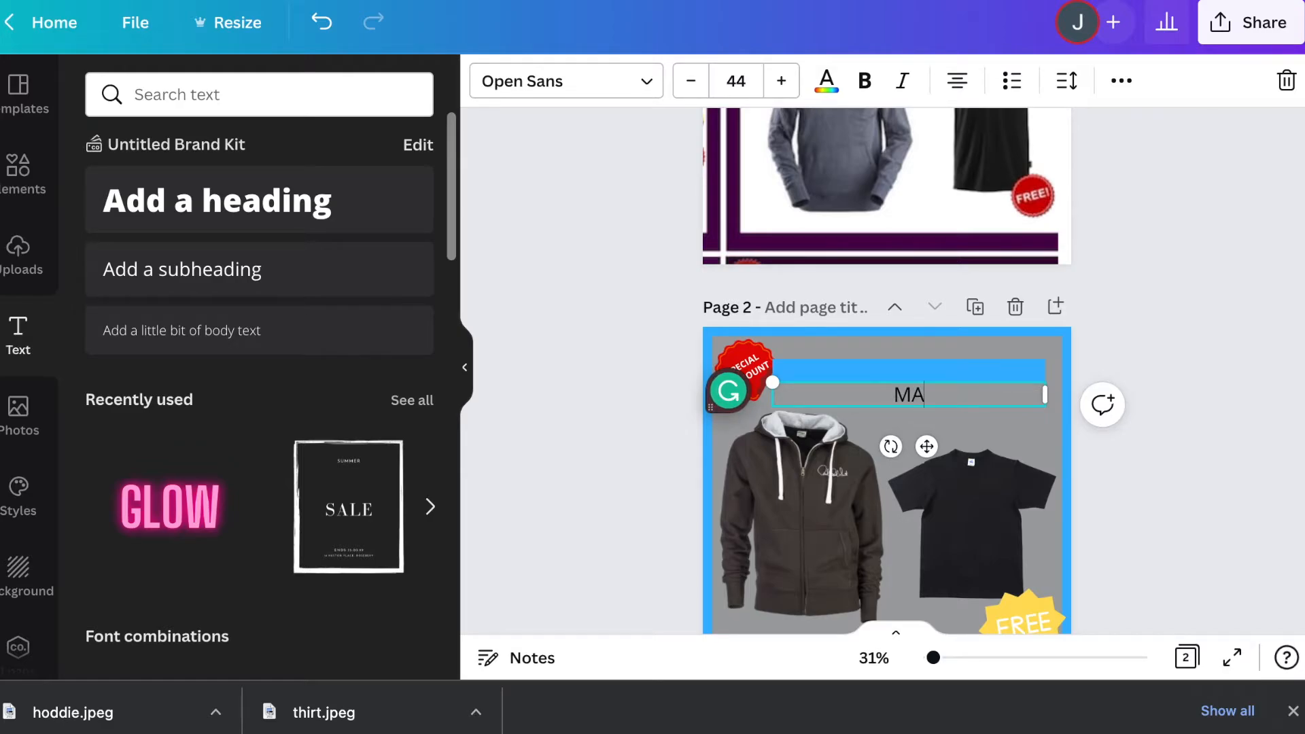
type("Y DEALS-SPECIAL")
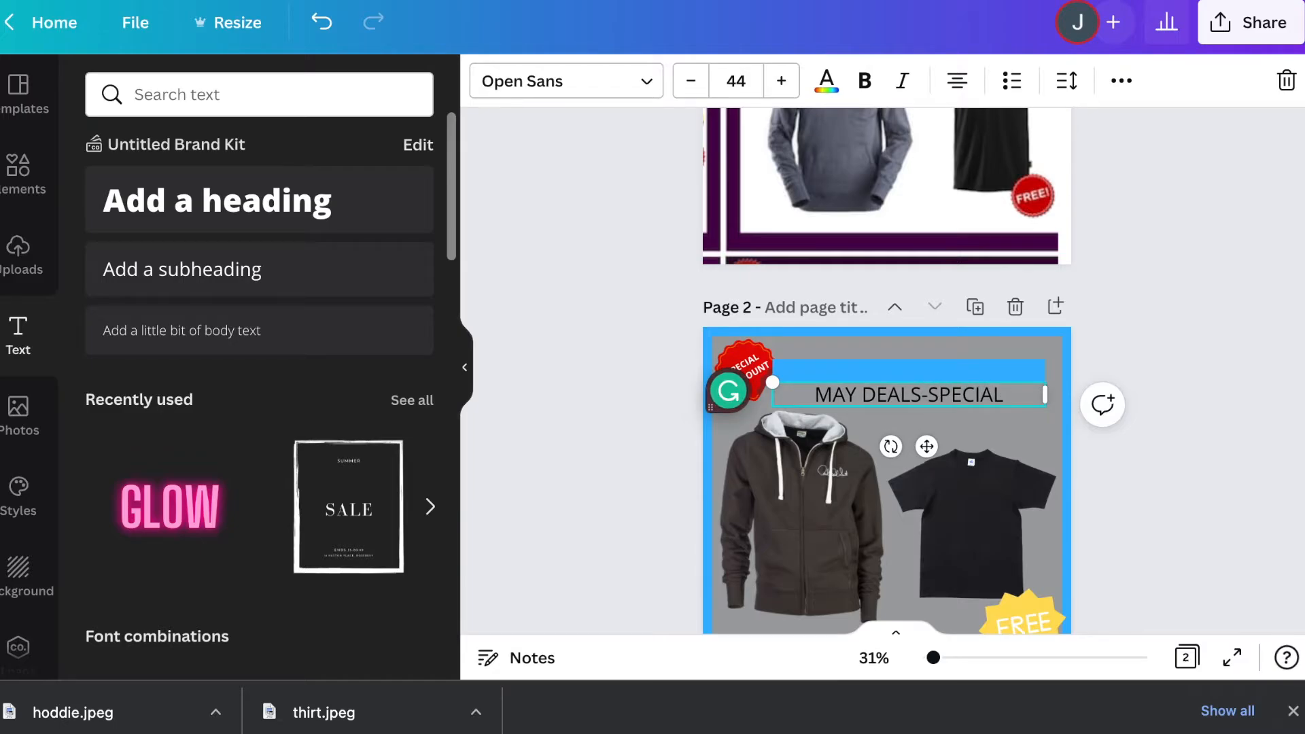
scroll(886, 371, "up", 4)
scroll(887, 370, "down", 5)
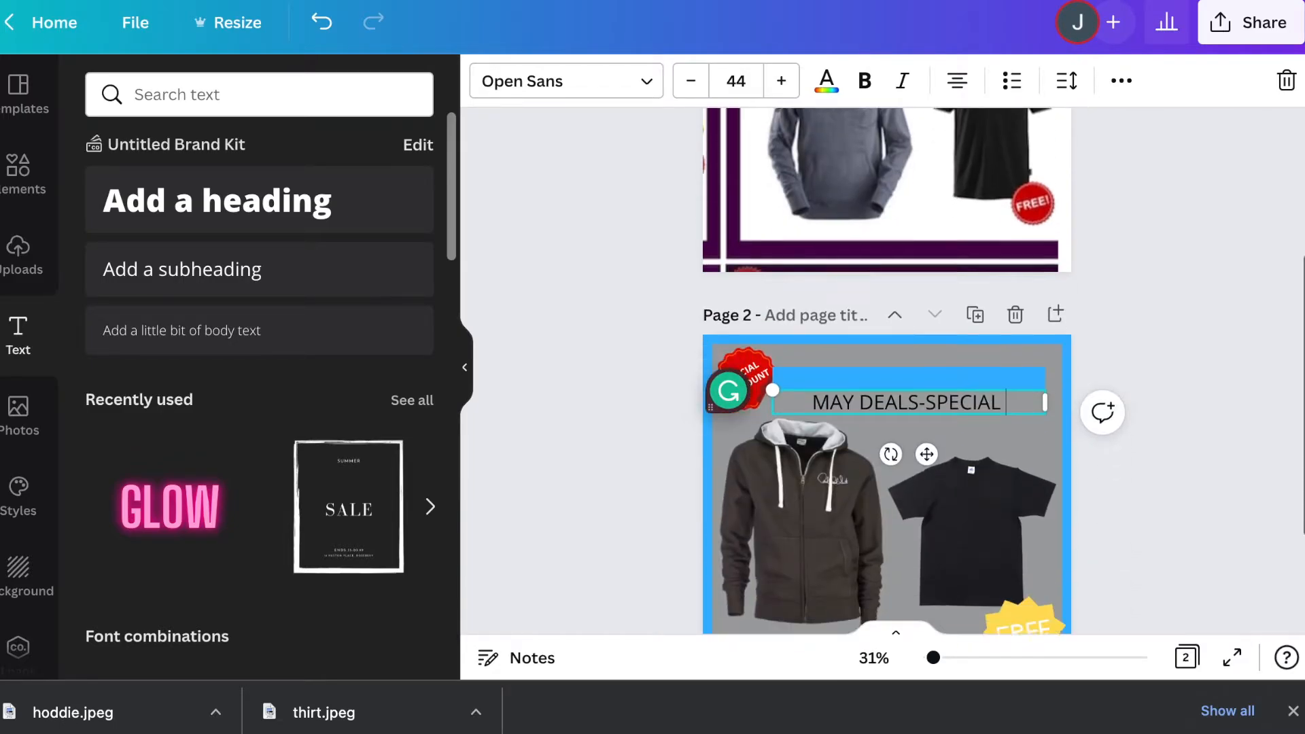
type("WEEKEND ")
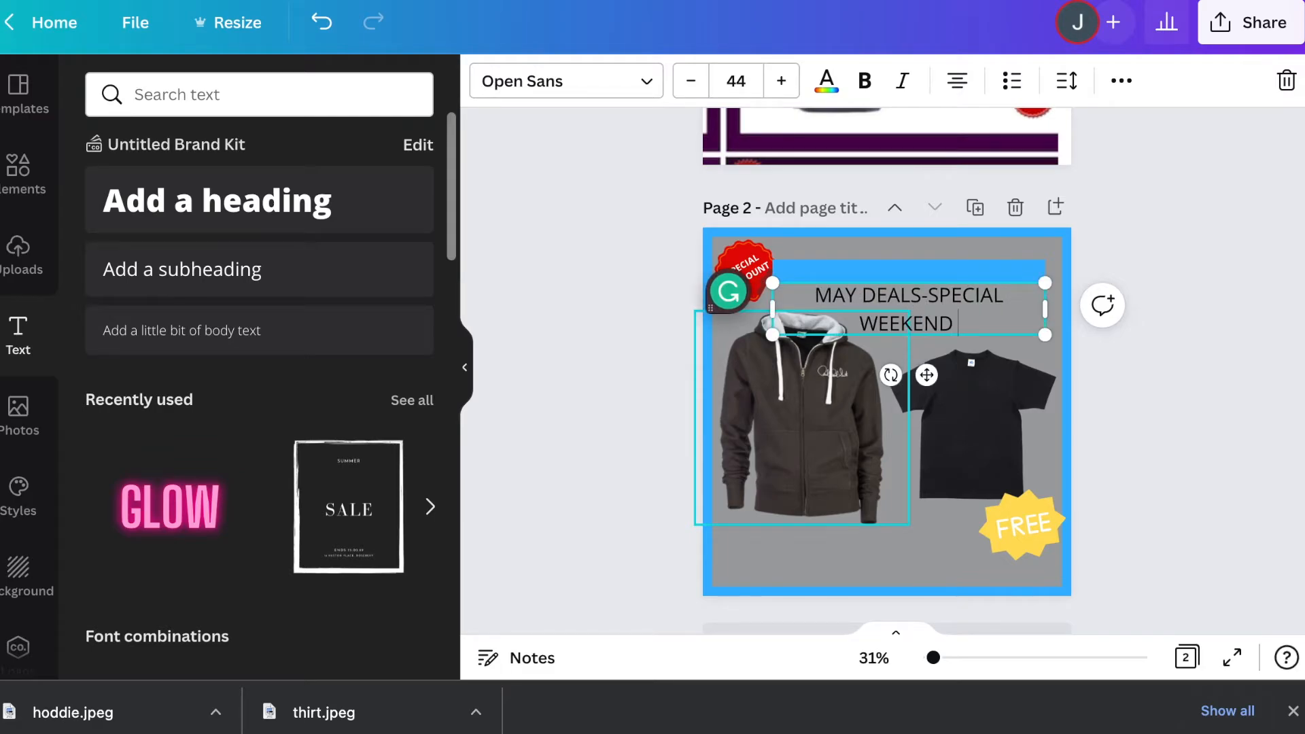
type("OFFER")
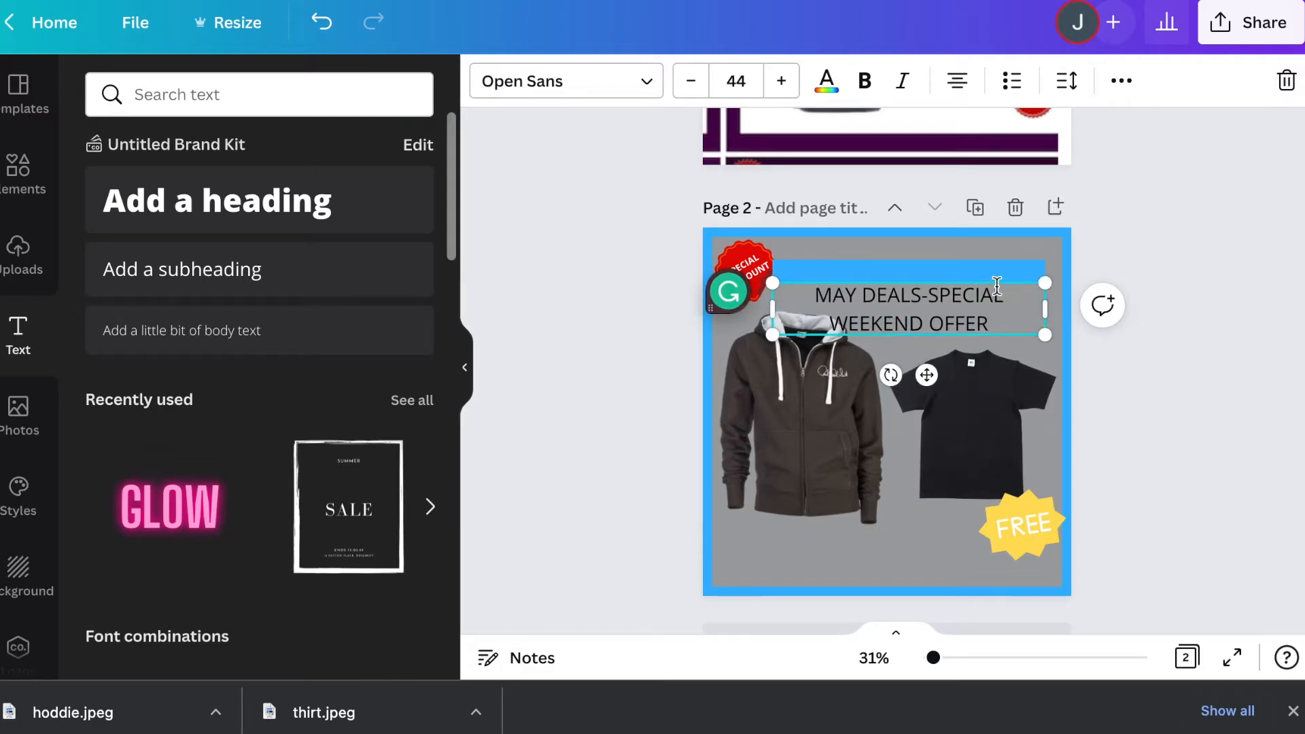
Step: Widen the "MAY DEALS-SPECIAL WEEKEND OFFER" text box to a single line, reduce its font size to 30.3 and place it on the blue banner
left_click_drag(1050, 310, 1159, 302)
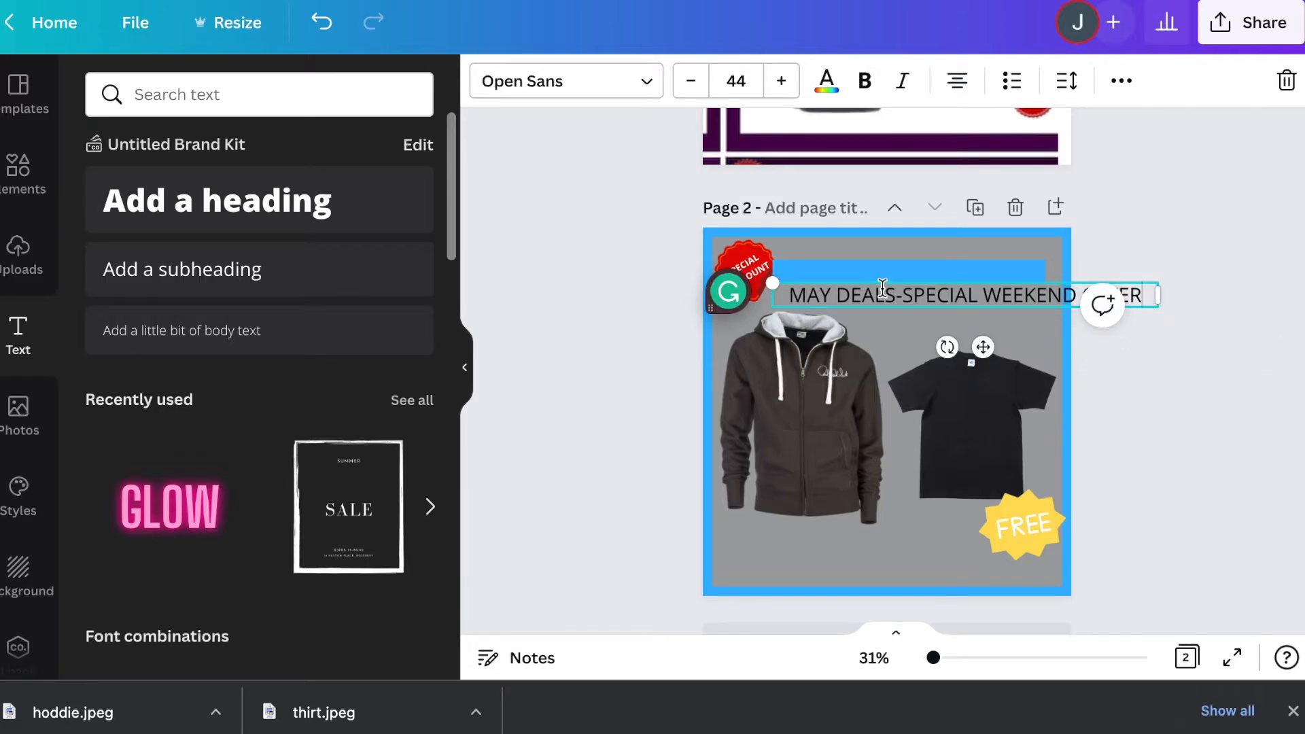
left_click_drag(768, 279, 843, 307)
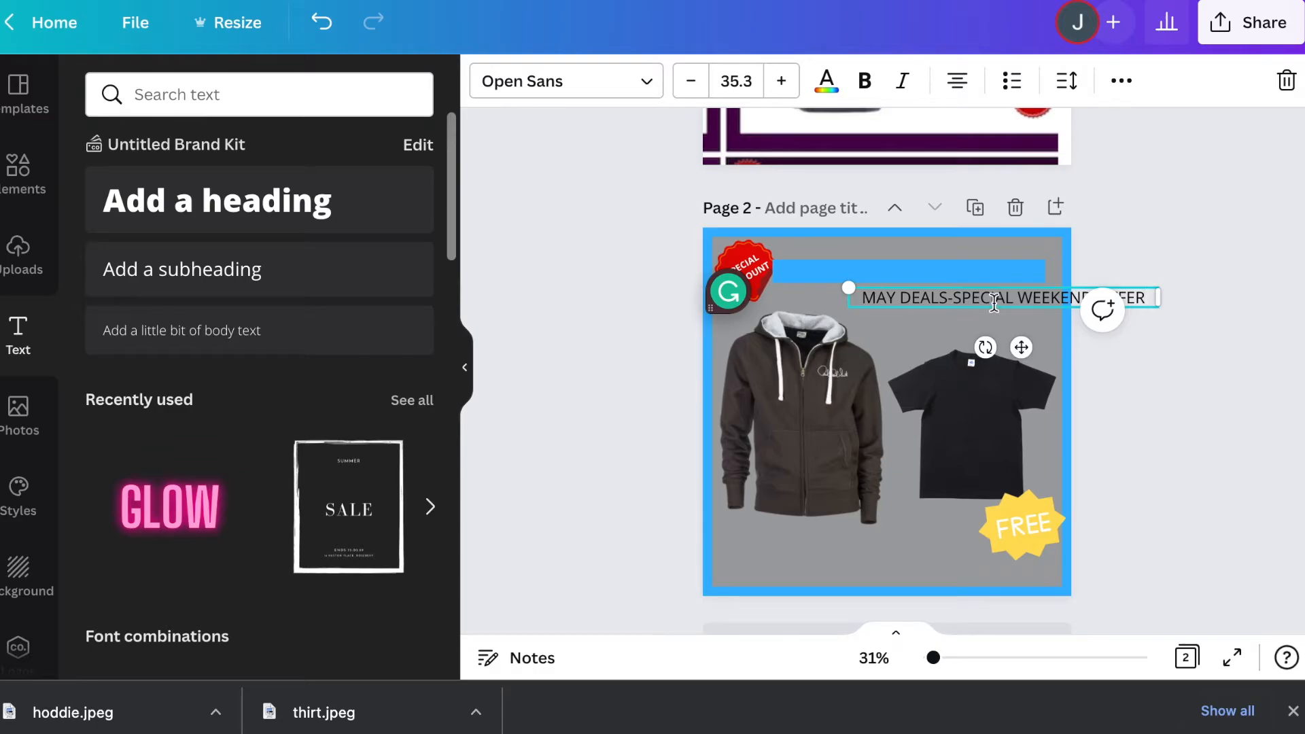
left_click(698, 84)
left_click(699, 84)
left_click(698, 84)
left_click(698, 84)
left_click(699, 84)
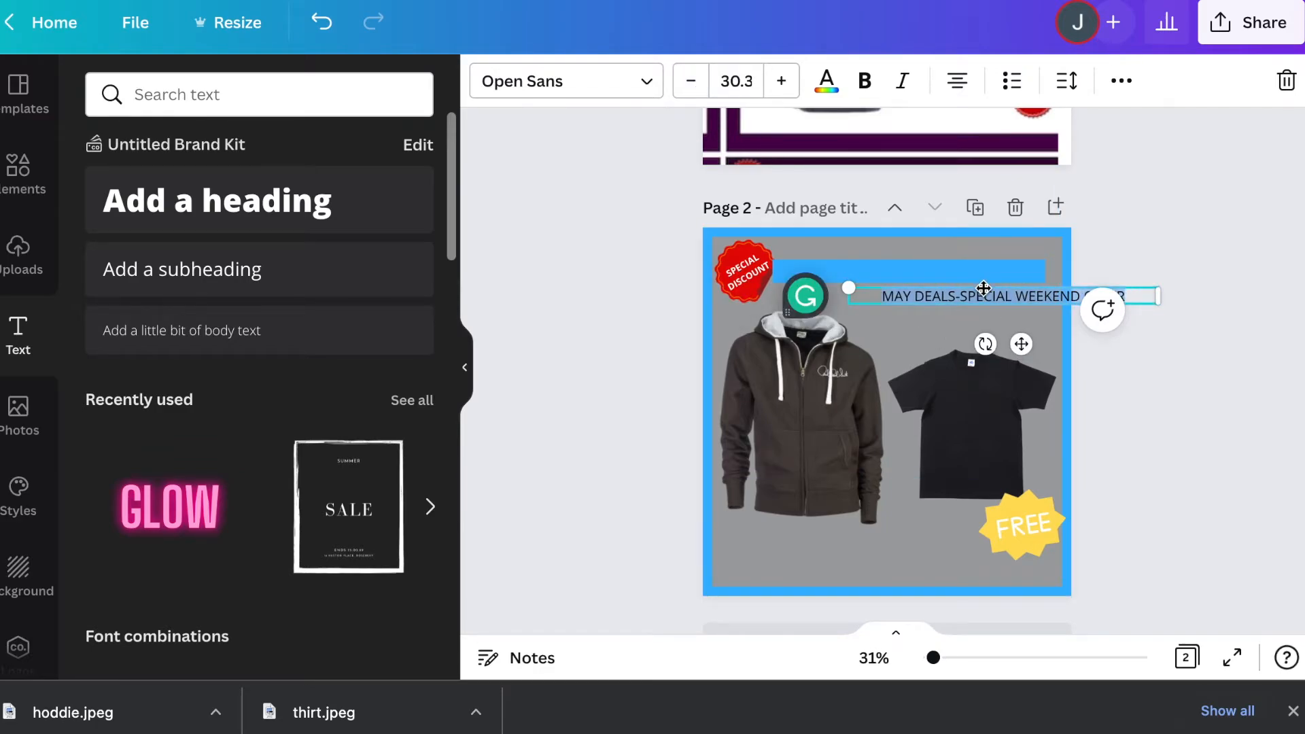
left_click_drag(984, 286, 887, 262)
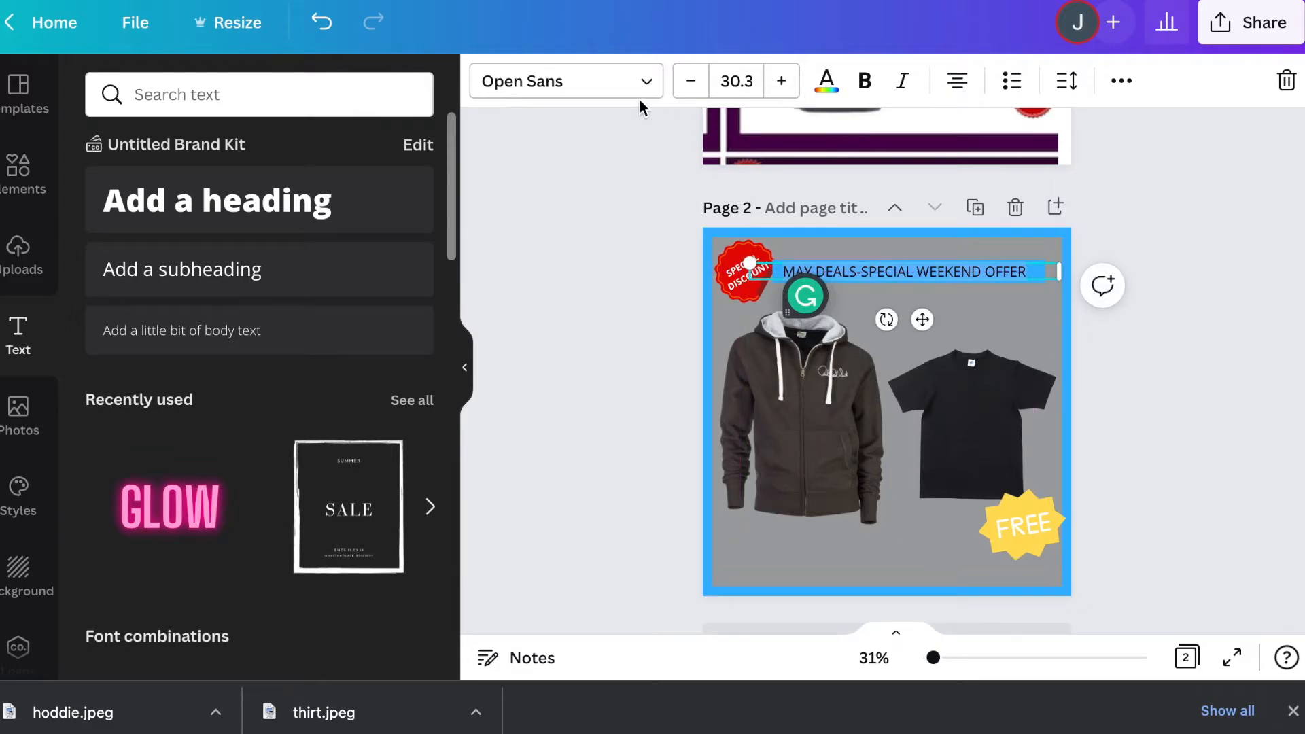
Step: Set the banner text in Archivo Black, reduce its size to 26.7 and center it on the blue bar
left_click(868, 87)
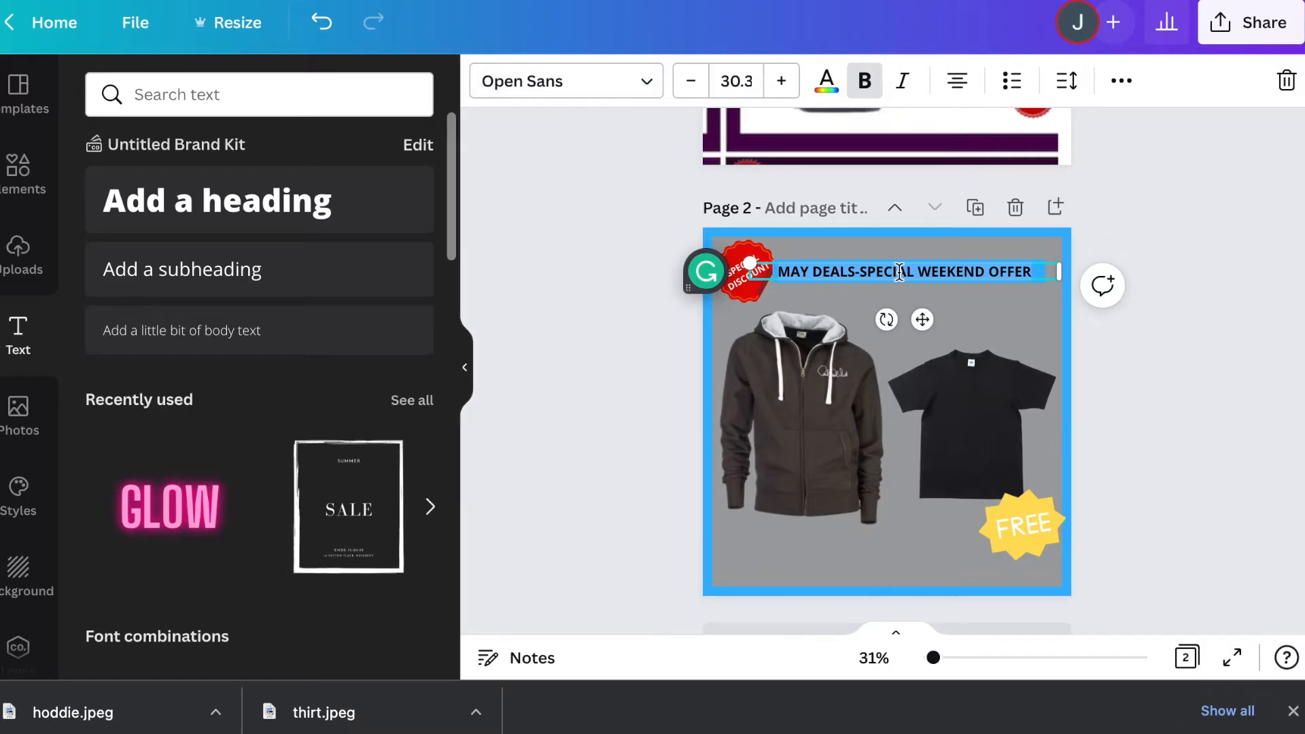
left_click(622, 82)
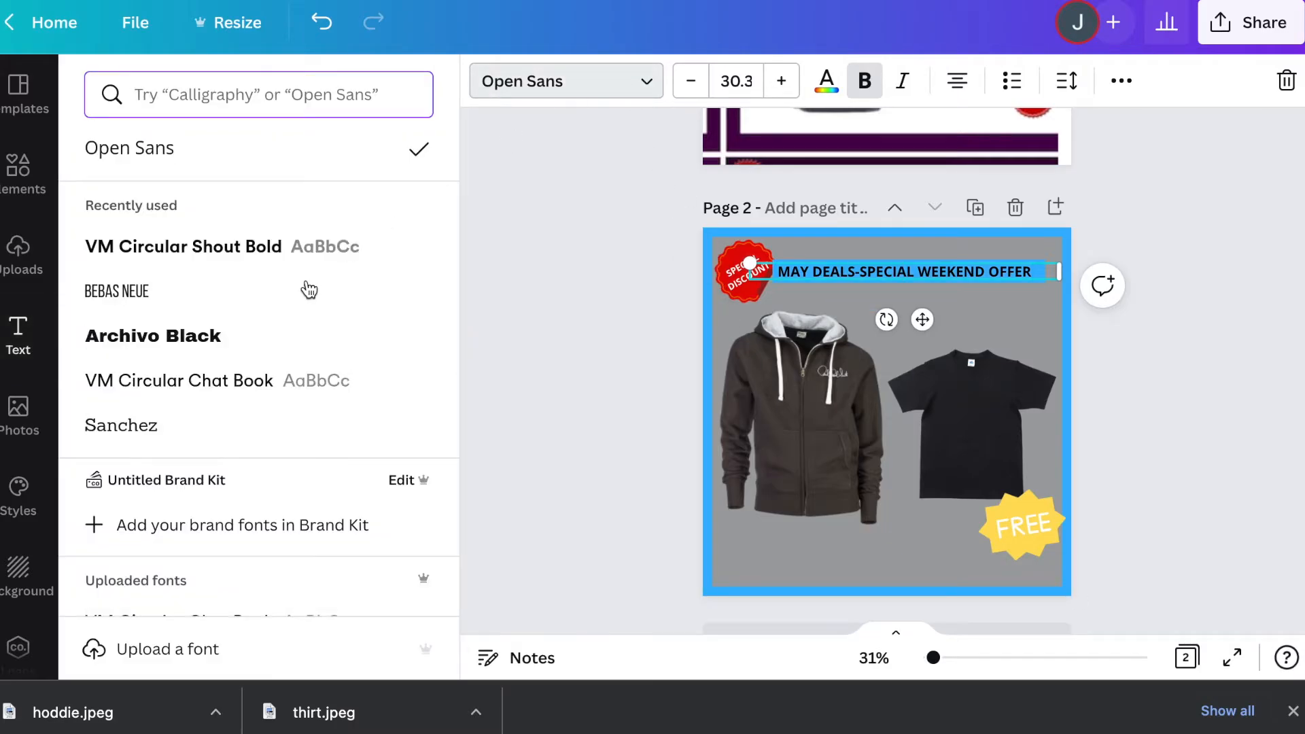
left_click(286, 345)
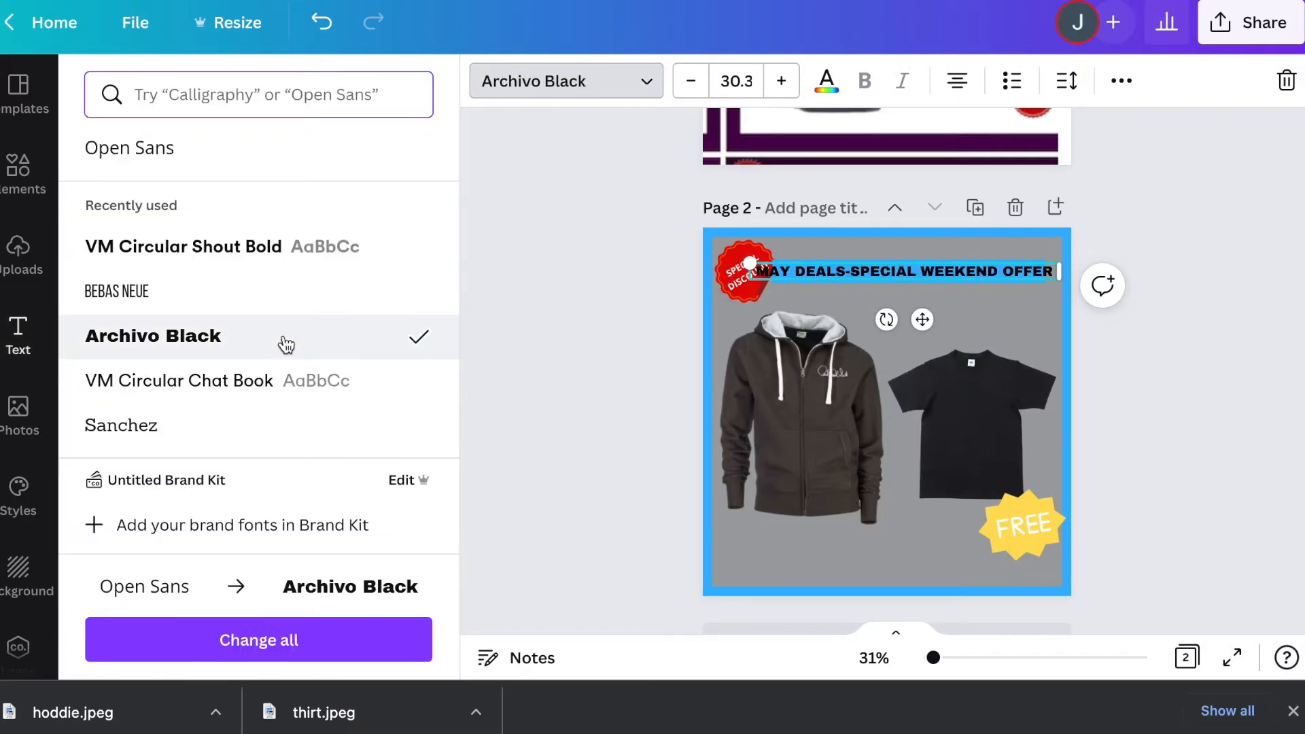
left_click_drag(750, 263, 787, 265)
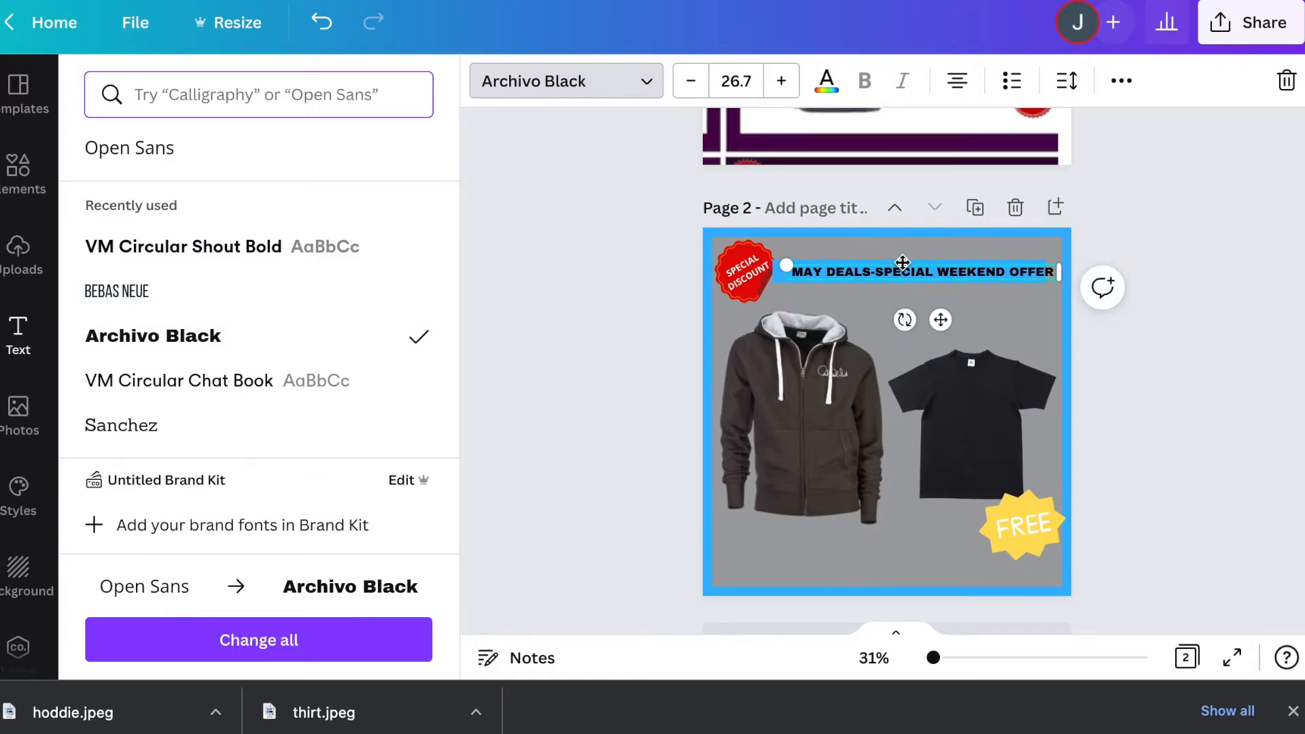
left_click_drag(902, 263, 889, 262)
left_click(1022, 299)
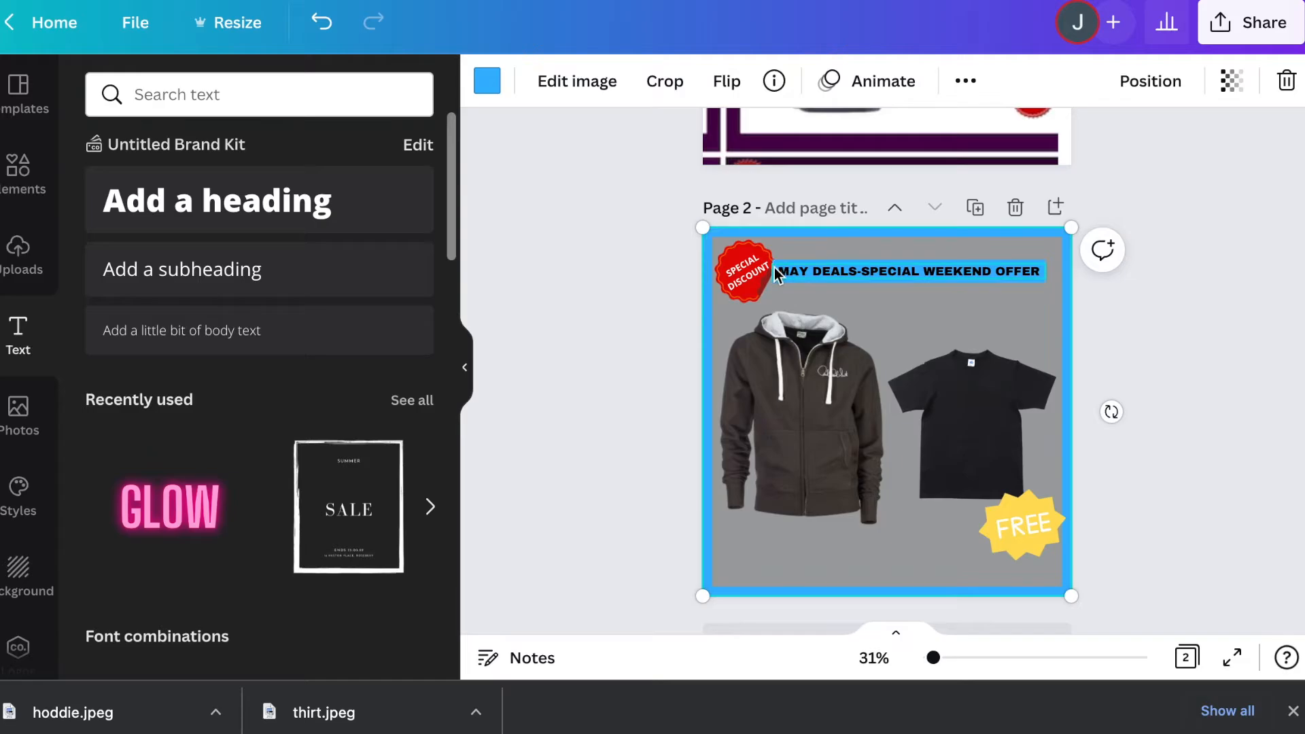
Step: Bring the SPECIAL DISCOUNT sticker to the front so it overlaps the banner's end
left_click(746, 292)
right_click(746, 292)
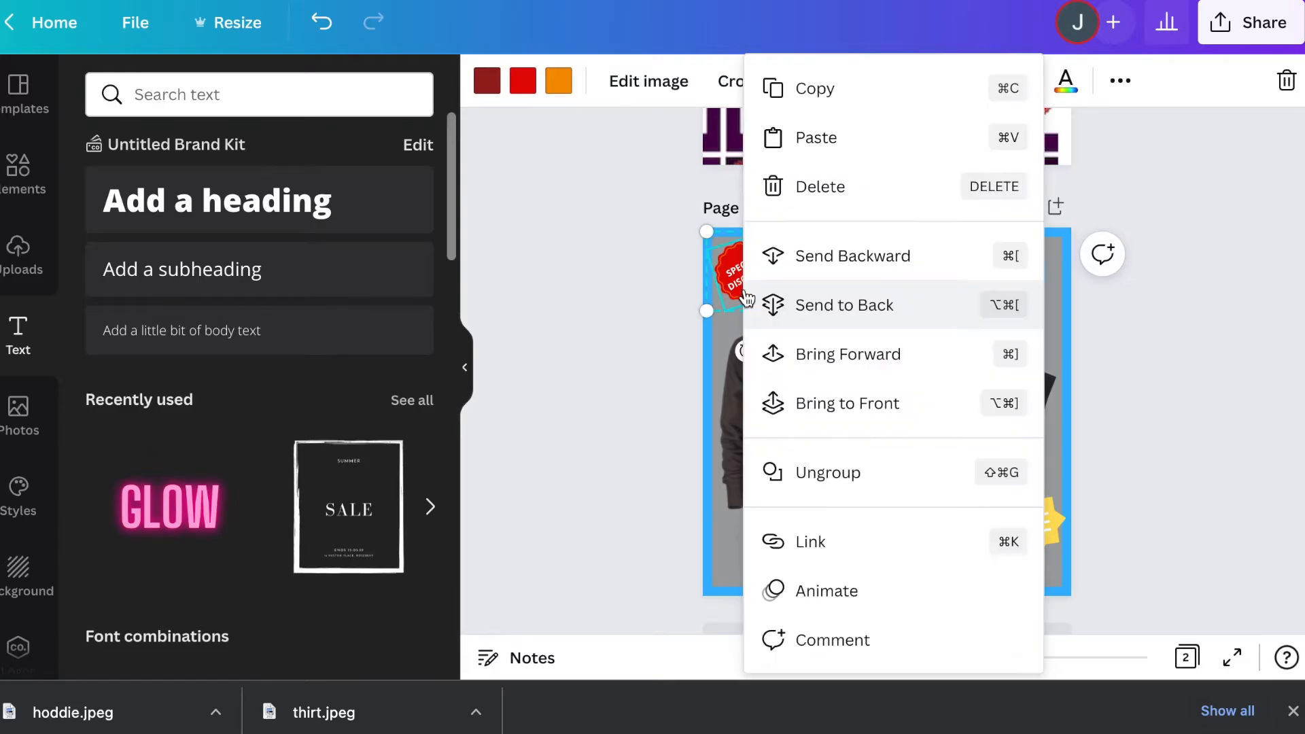
left_click(803, 401)
left_click(839, 305)
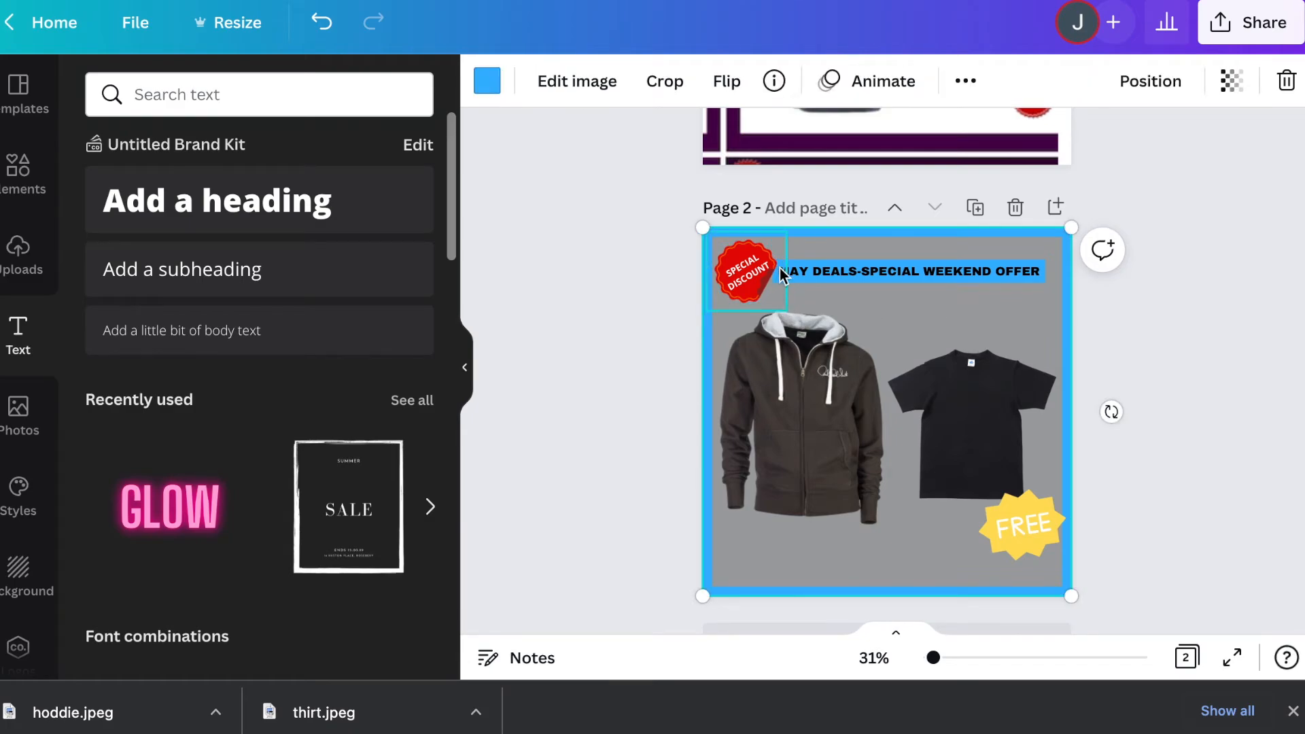
Step: Add a subheading on page 2 reading "Cool Hoody" and place it below the hoodie
scroll(899, 320, "up", 5)
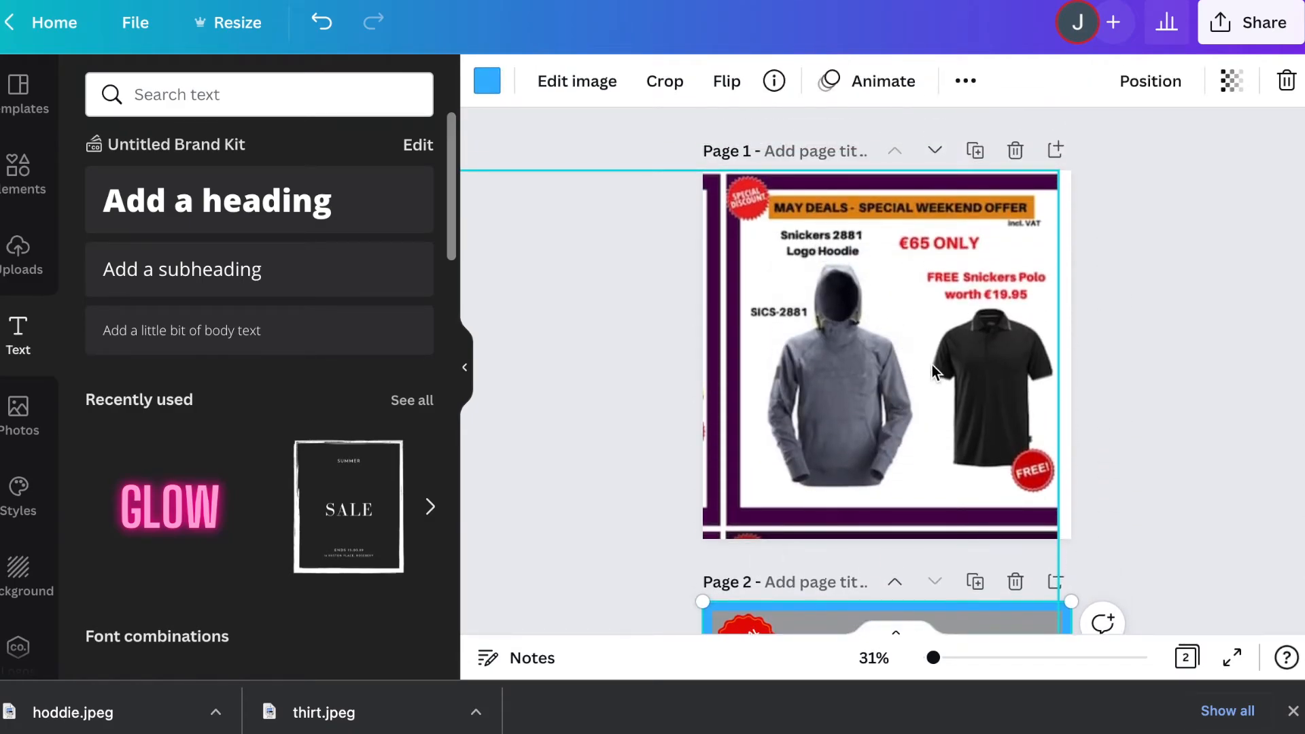
scroll(932, 364, "down", 5)
scroll(919, 425, "up", 1)
scroll(919, 426, "down", 1)
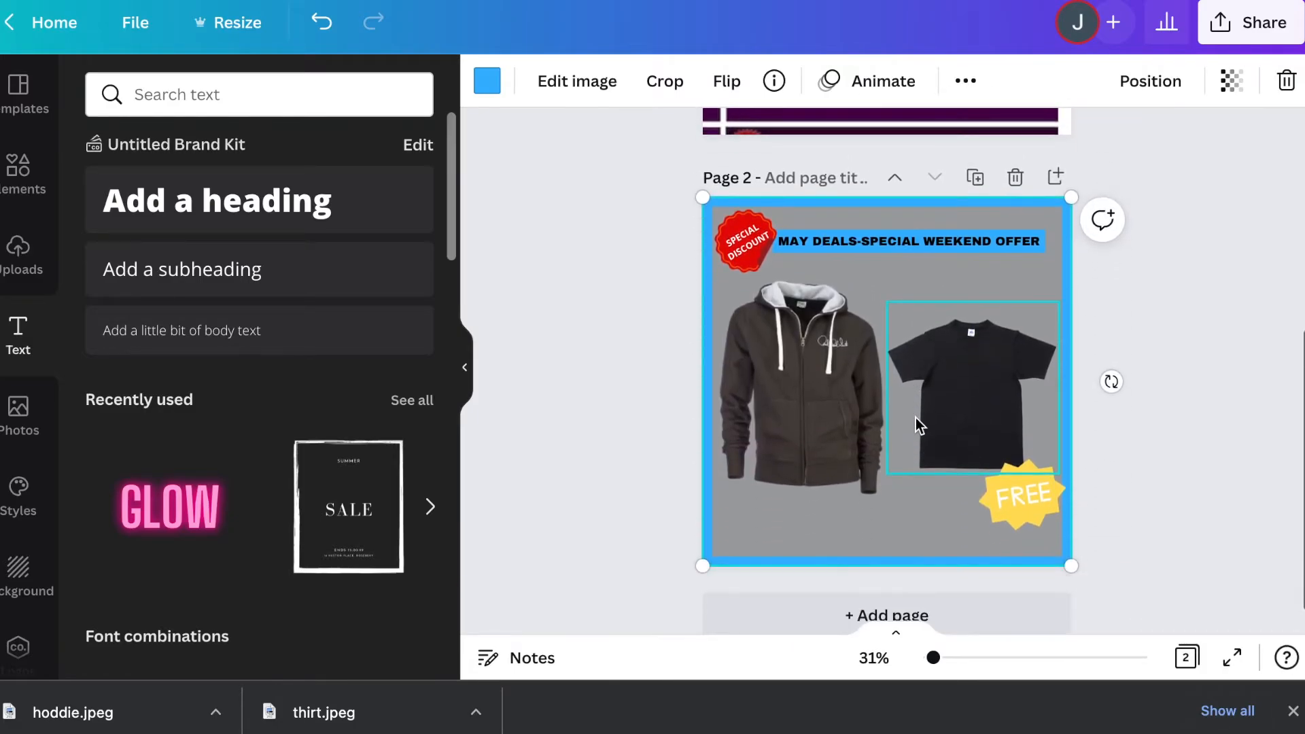
left_click(211, 277)
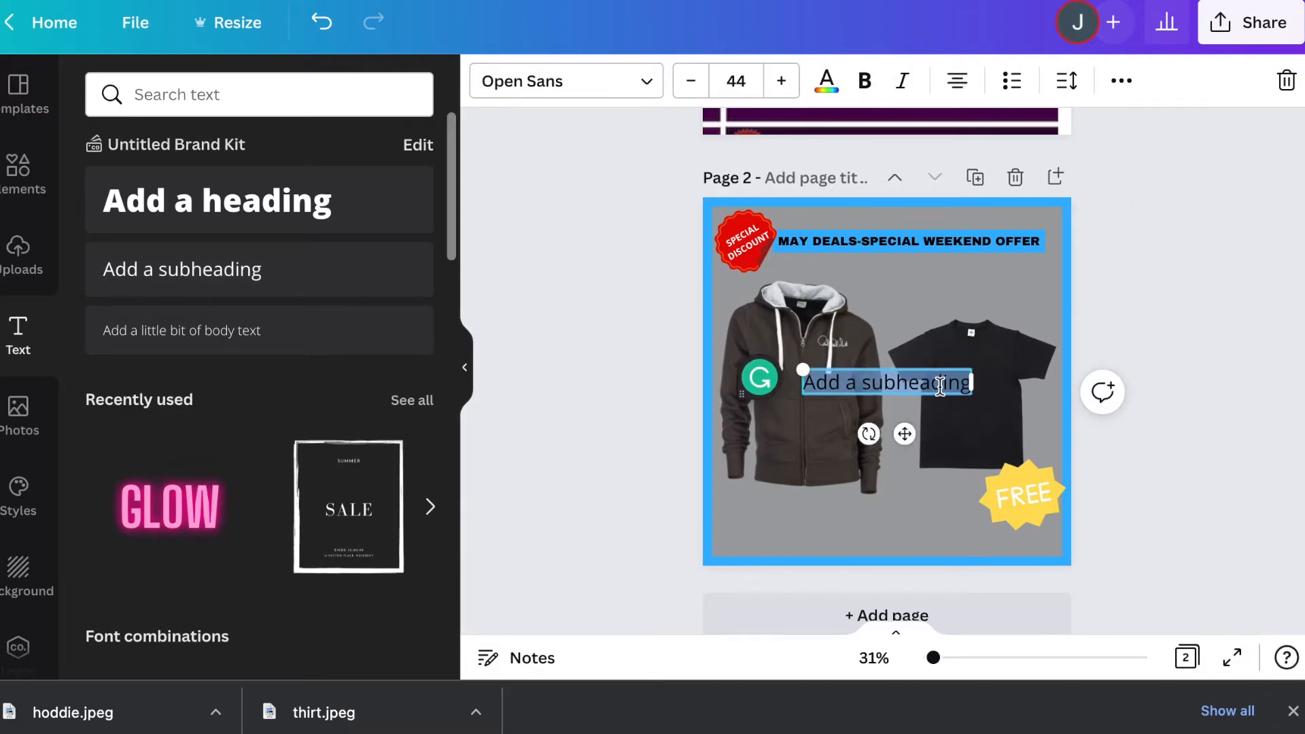
type("COOL")
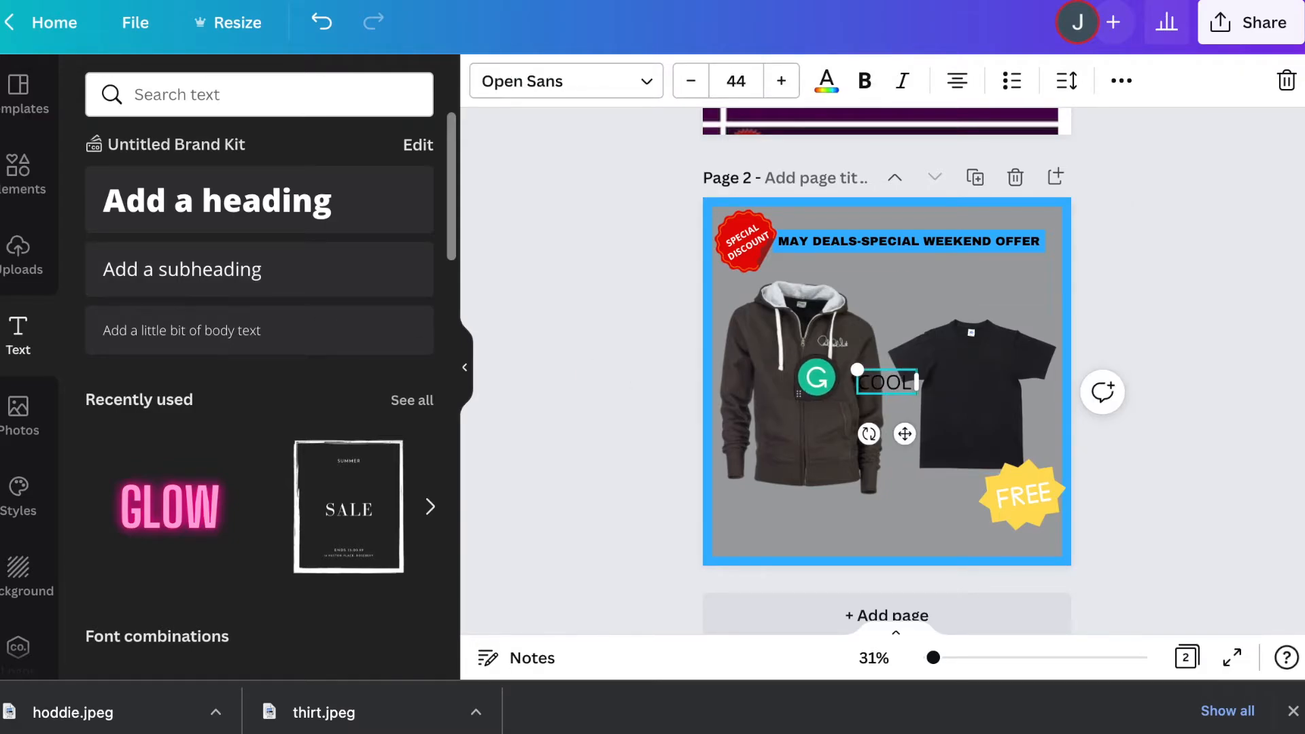
key("BackSpace")
key("BackSpace")
key("BackSpace")
type("ool")
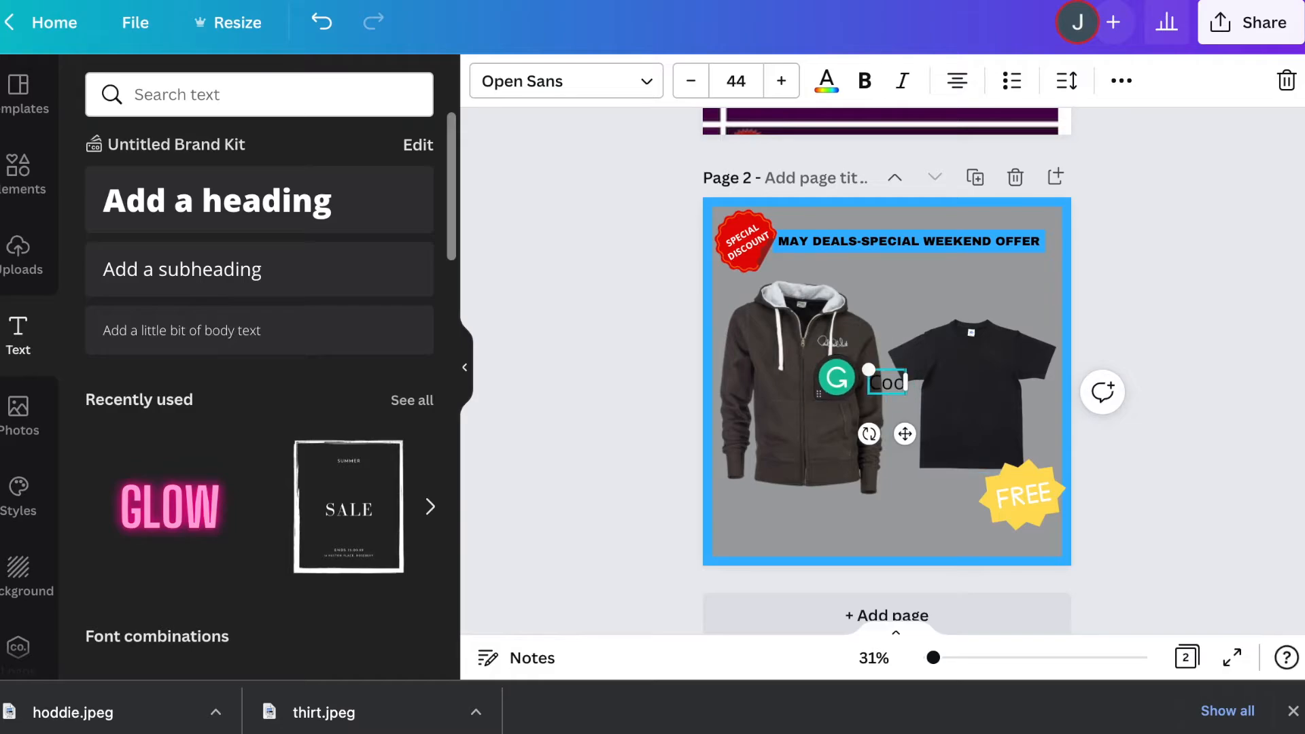
type(" Hoodie")
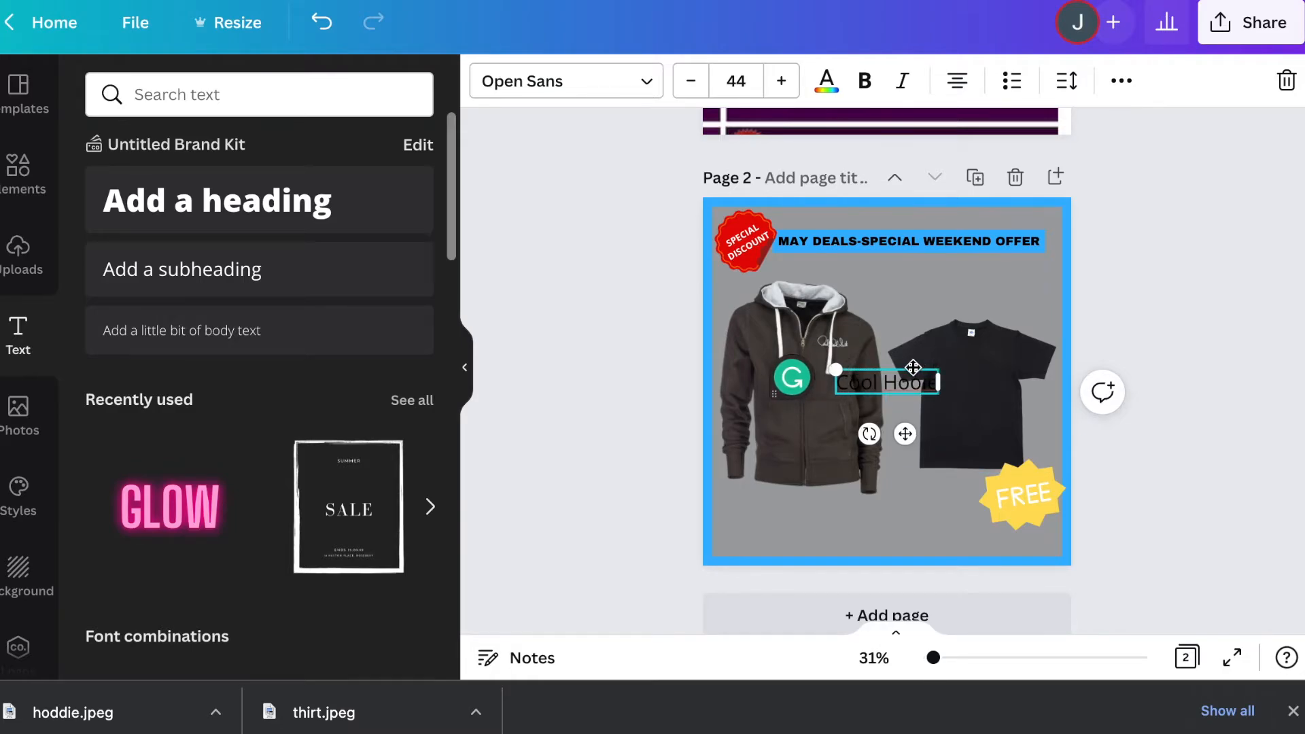
left_click_drag(913, 367, 831, 510)
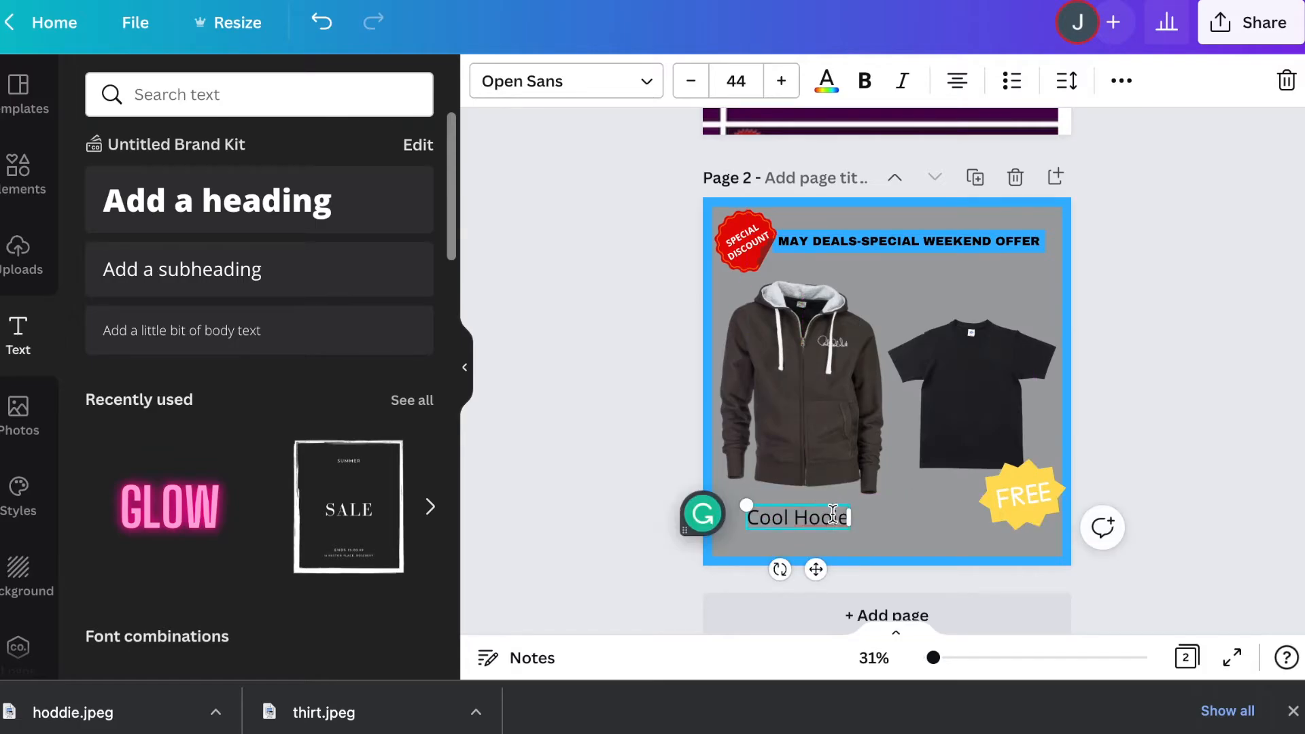
key("BackSpace")
key("BackSpace")
type("dy")
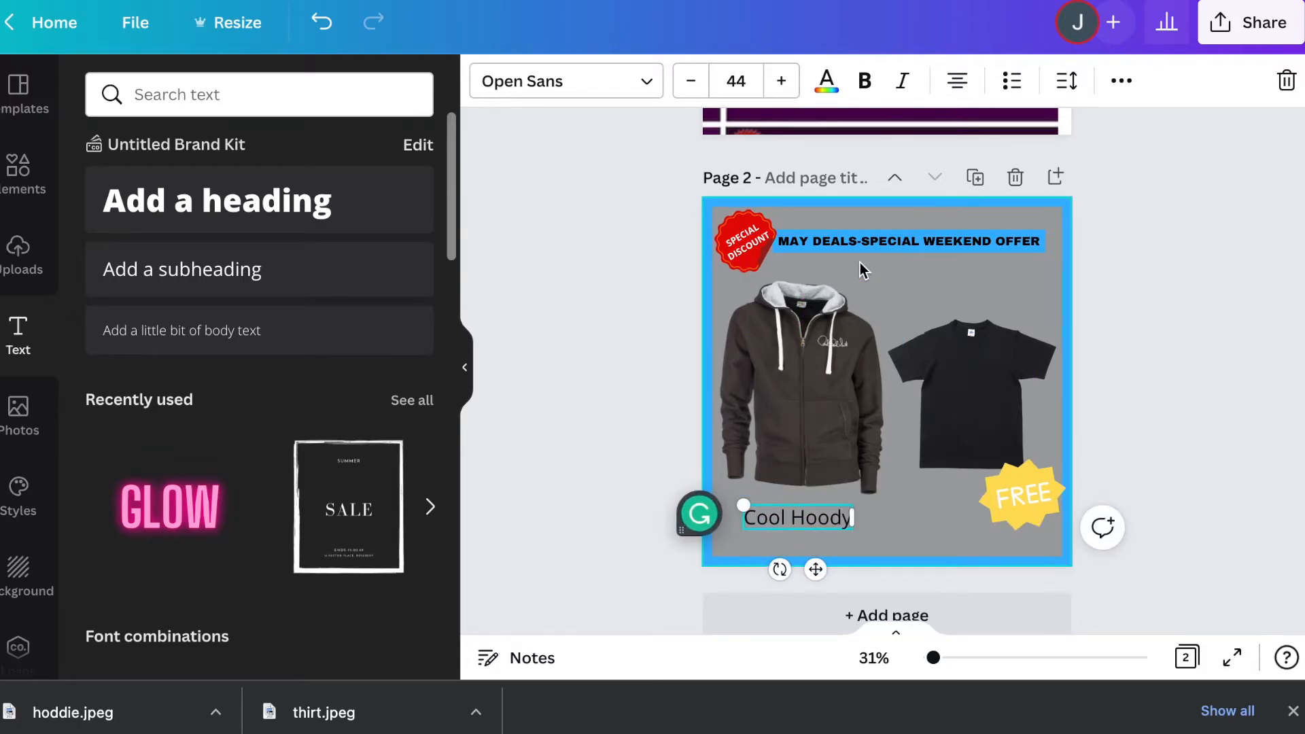
Step: Nudge the "Cool Hoody" label closer to the hoodie and append the price "€50" to it
scroll(859, 262, "up", 5)
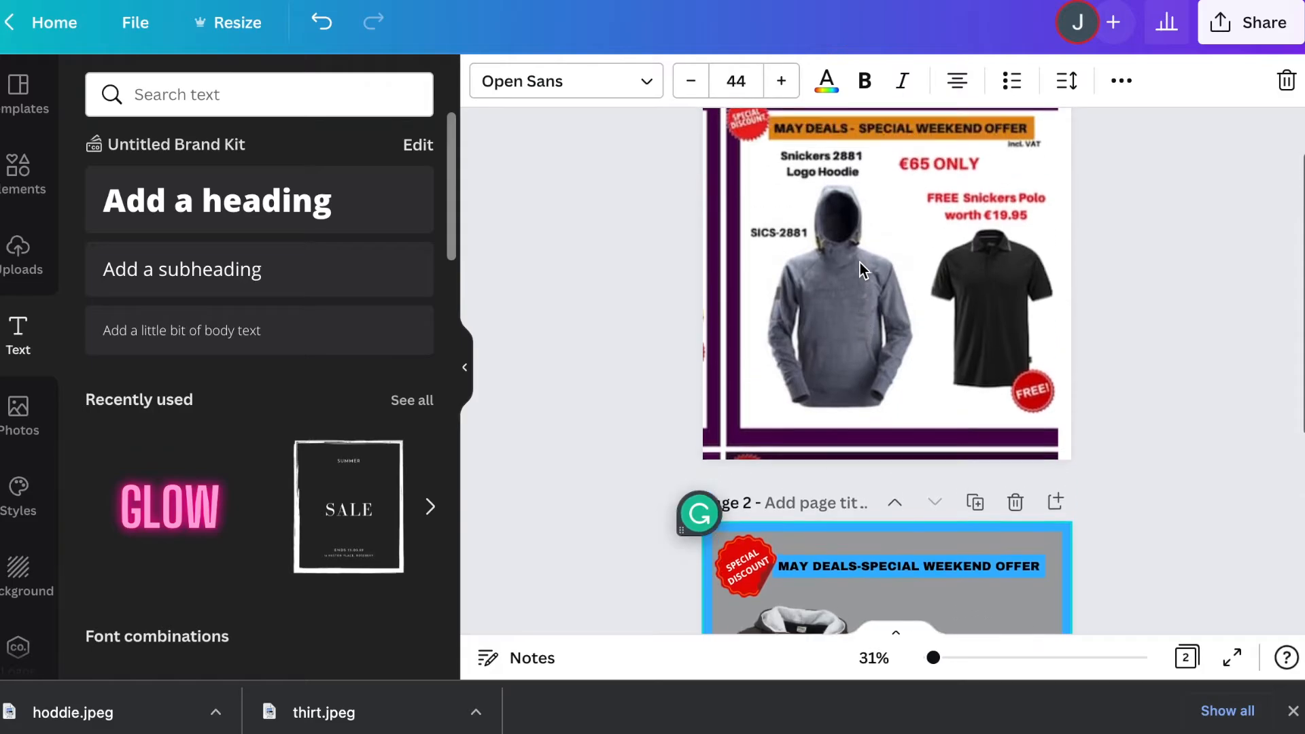
scroll(860, 262, "down", 5)
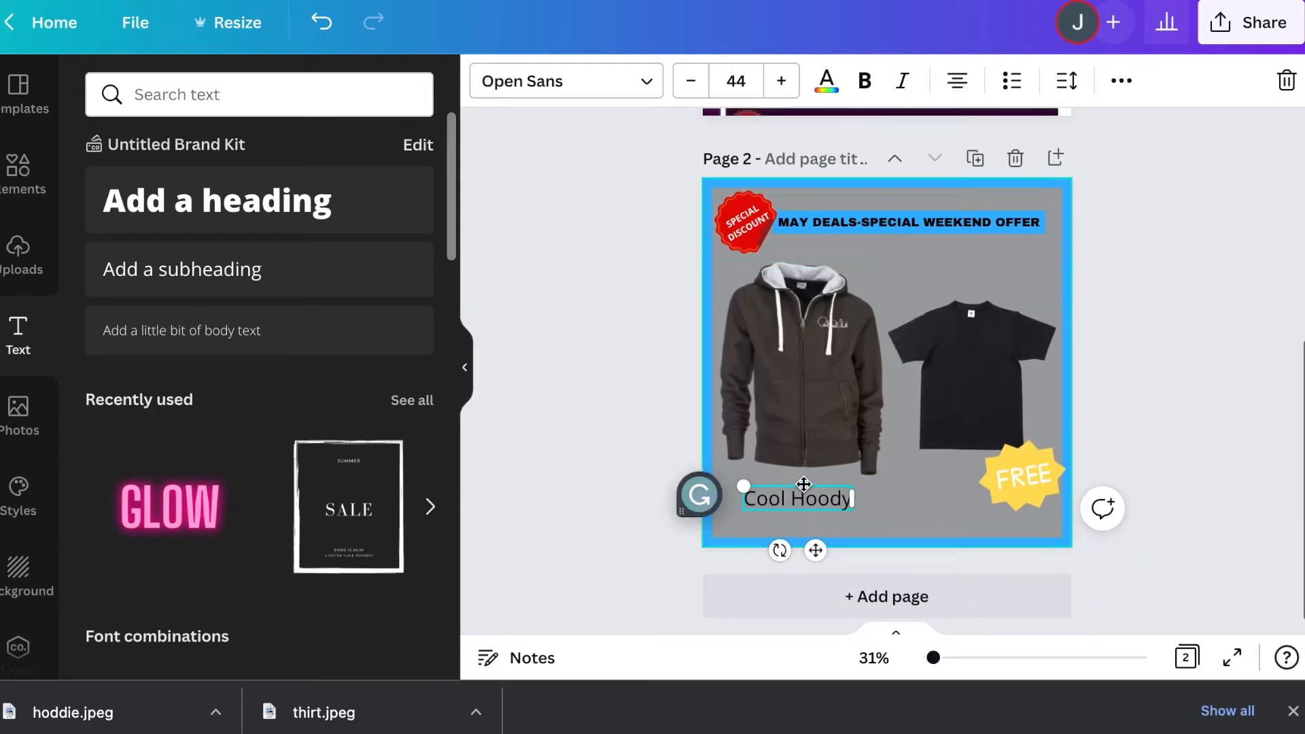
left_click(938, 518)
left_click_drag(820, 498, 816, 489)
left_click(843, 487)
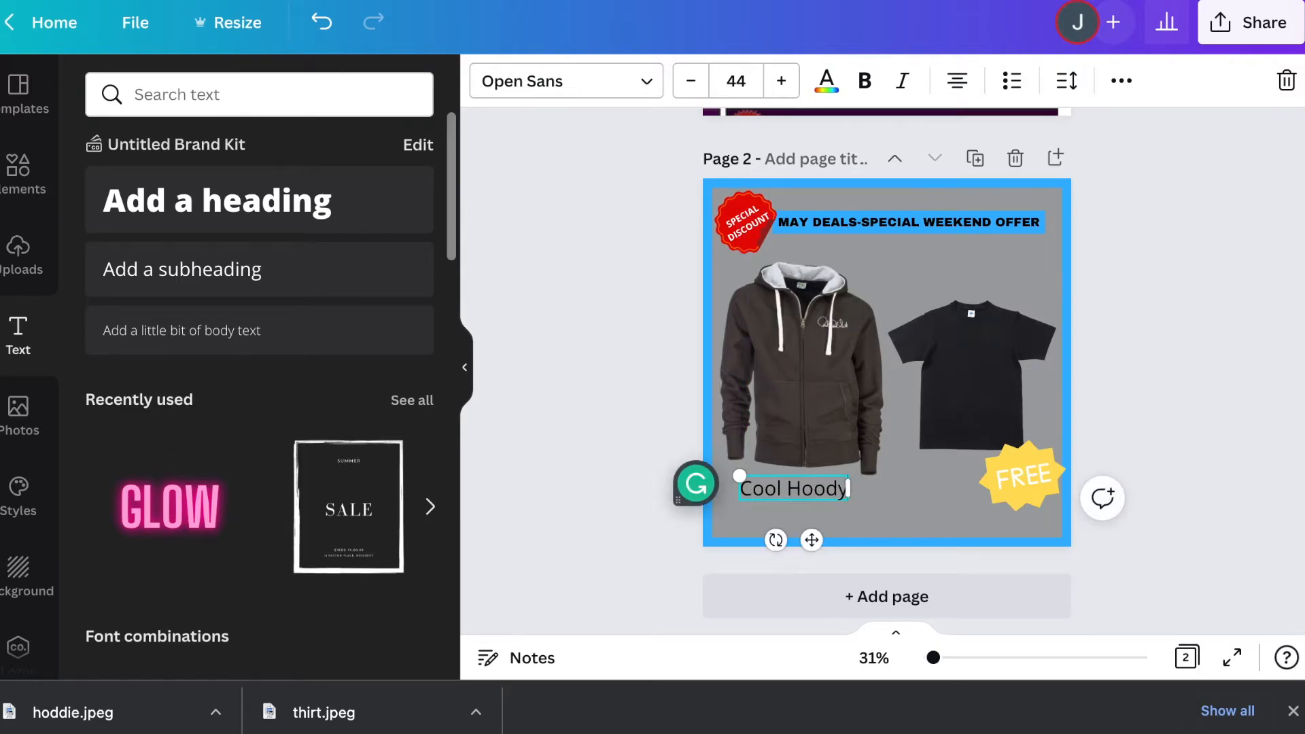
type("€")
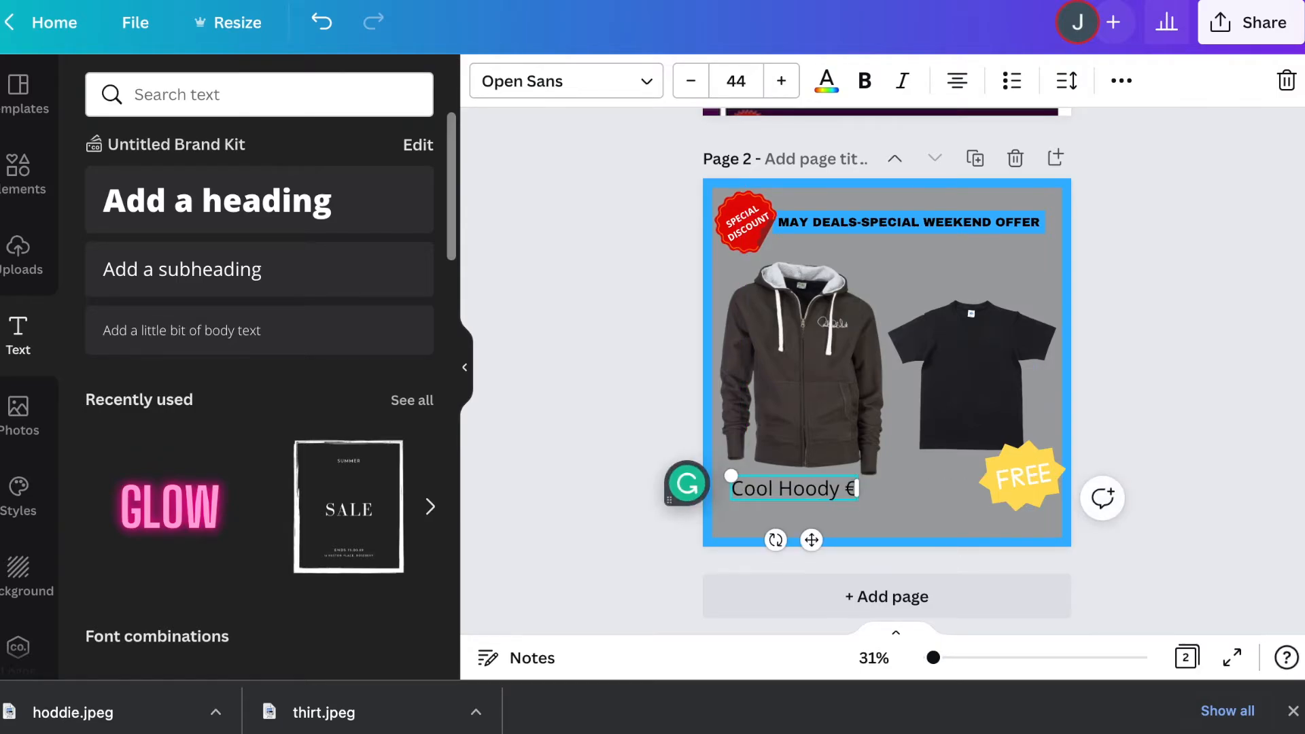
type("50")
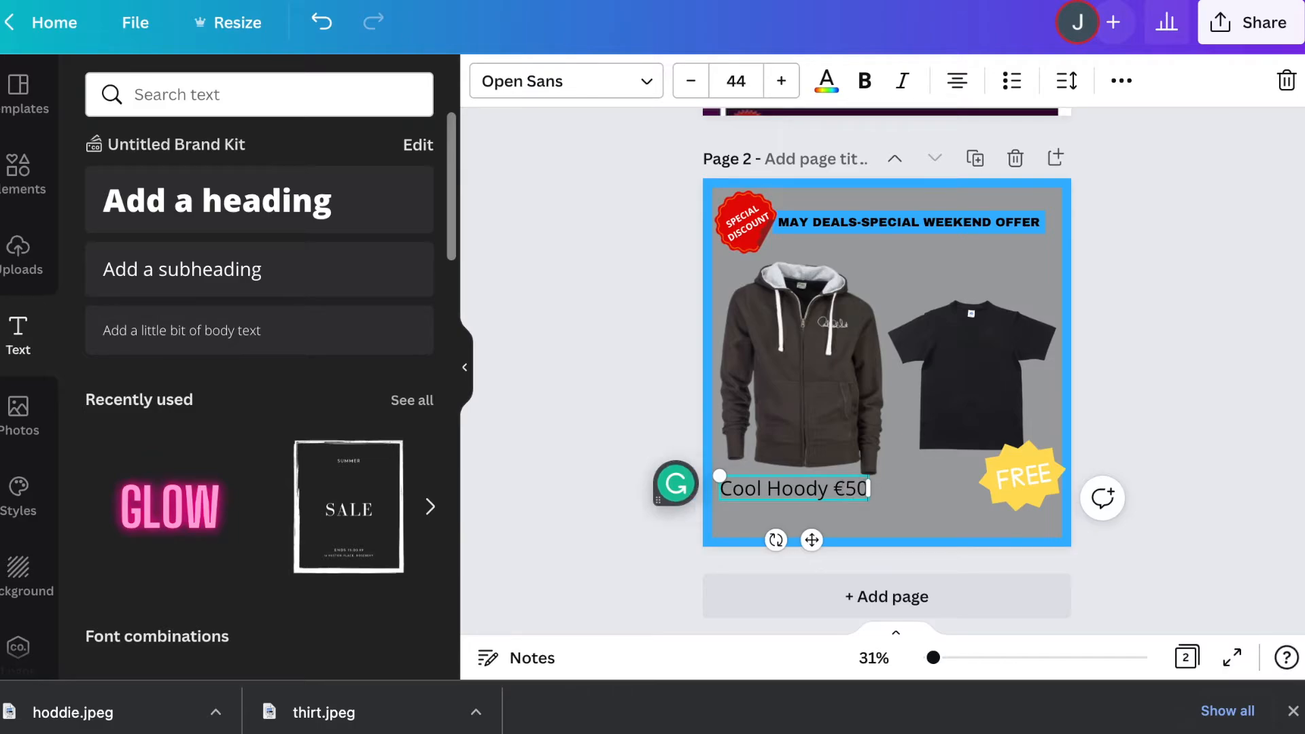
left_click(1152, 225)
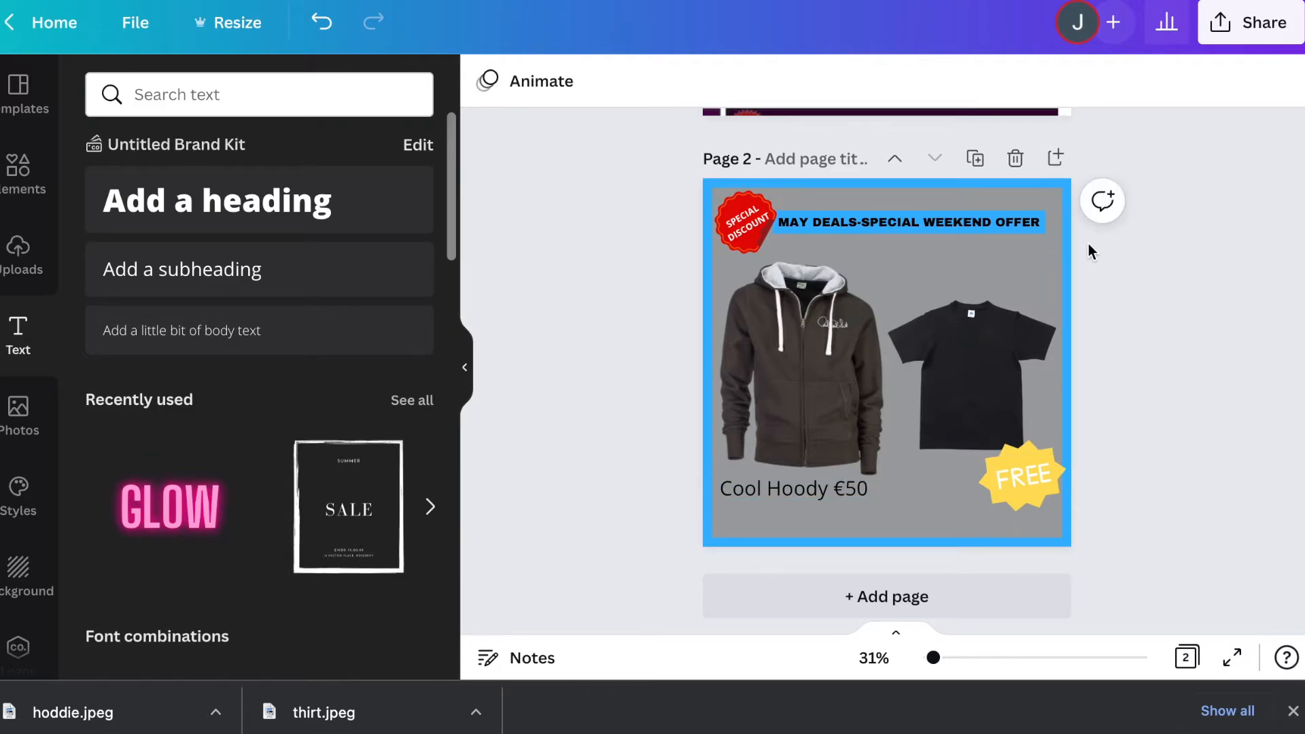
Step: Add a subheading on page 2 reading "Free T-shirt!" and center it just above the black T-shirt
left_click(204, 271)
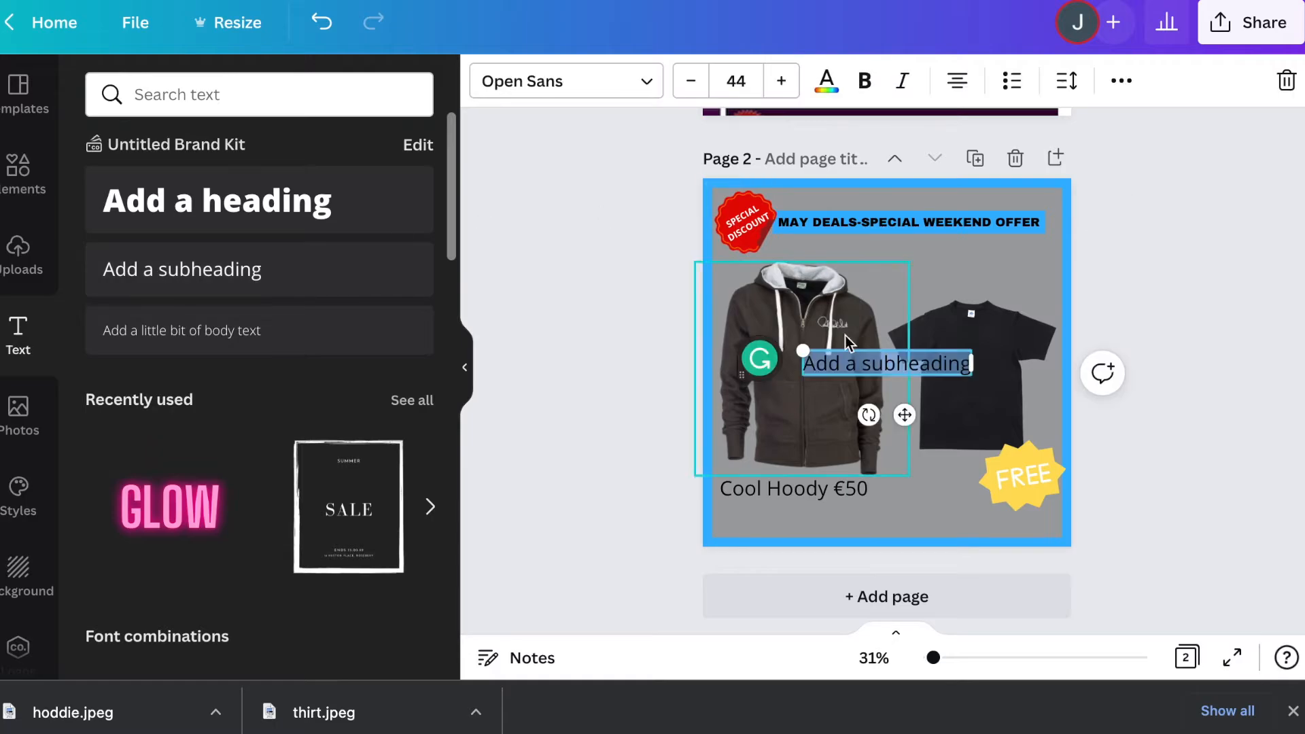
left_click_drag(897, 349, 961, 256)
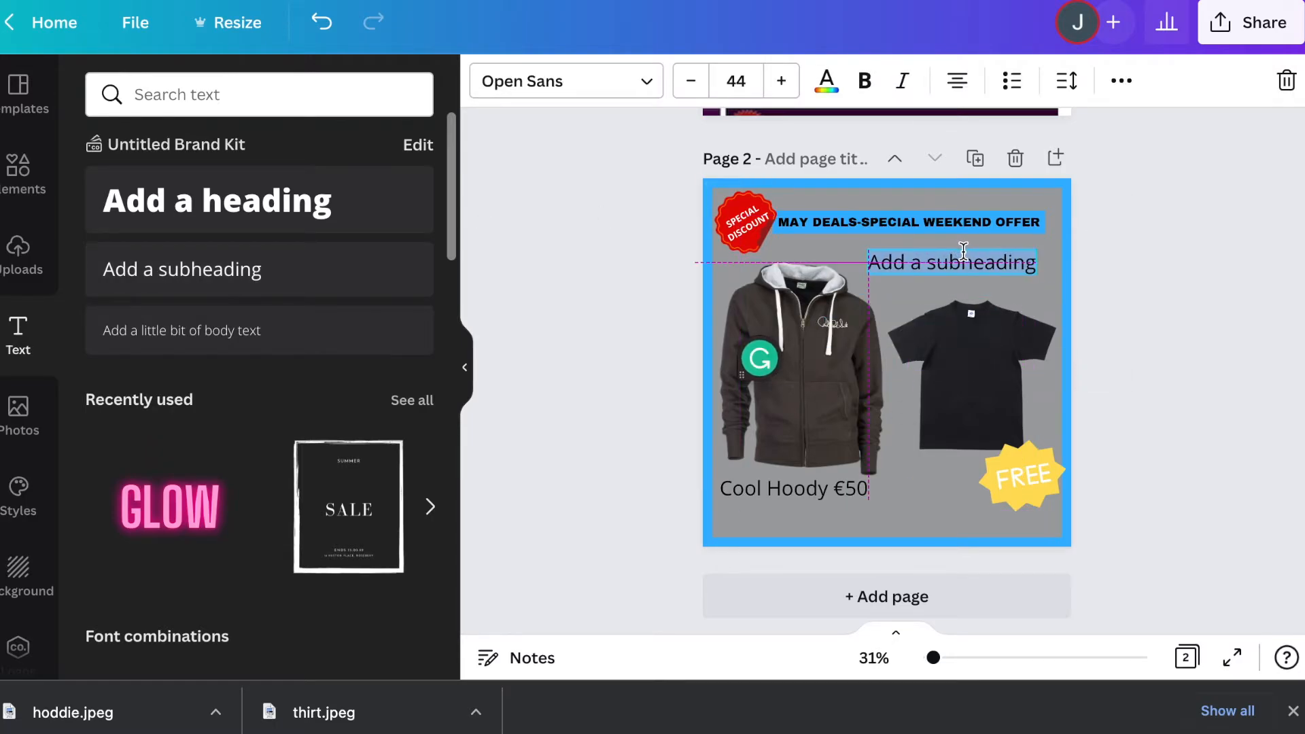
scroll(962, 255, "up", 5)
scroll(962, 254, "up", 1)
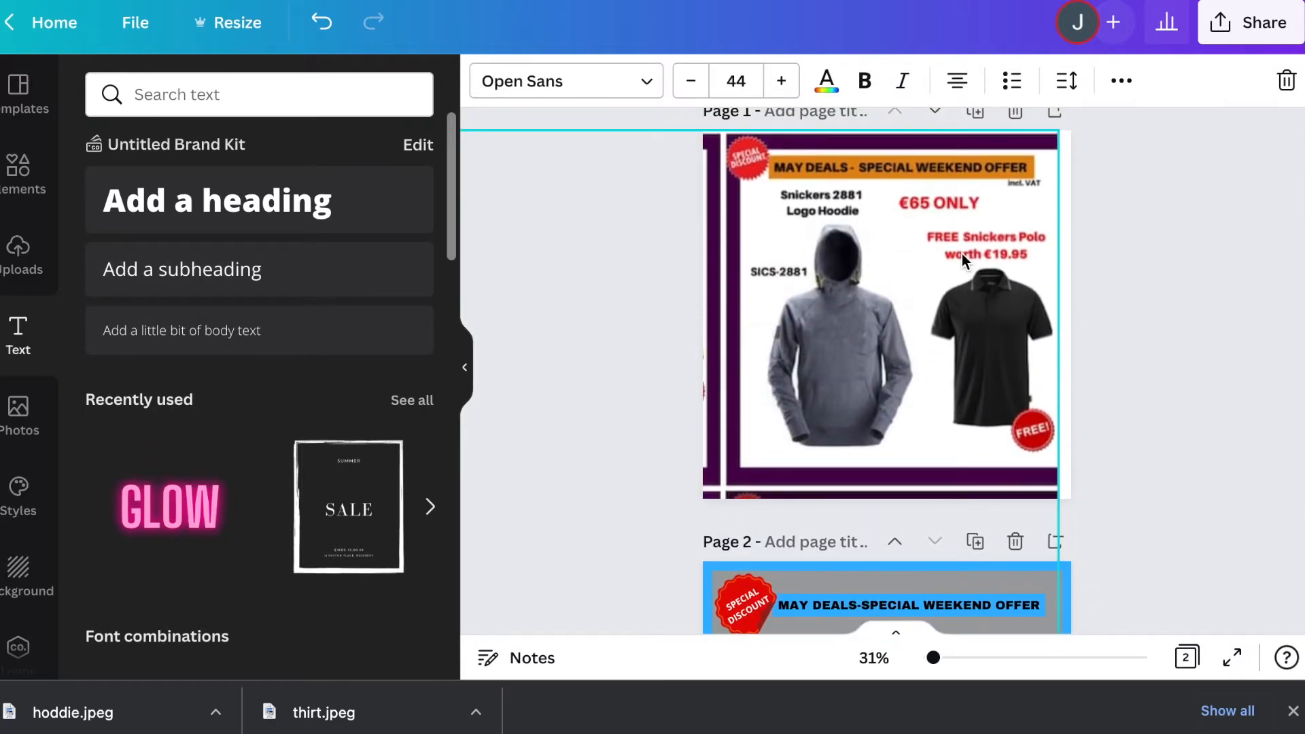
scroll(961, 254, "down", 6)
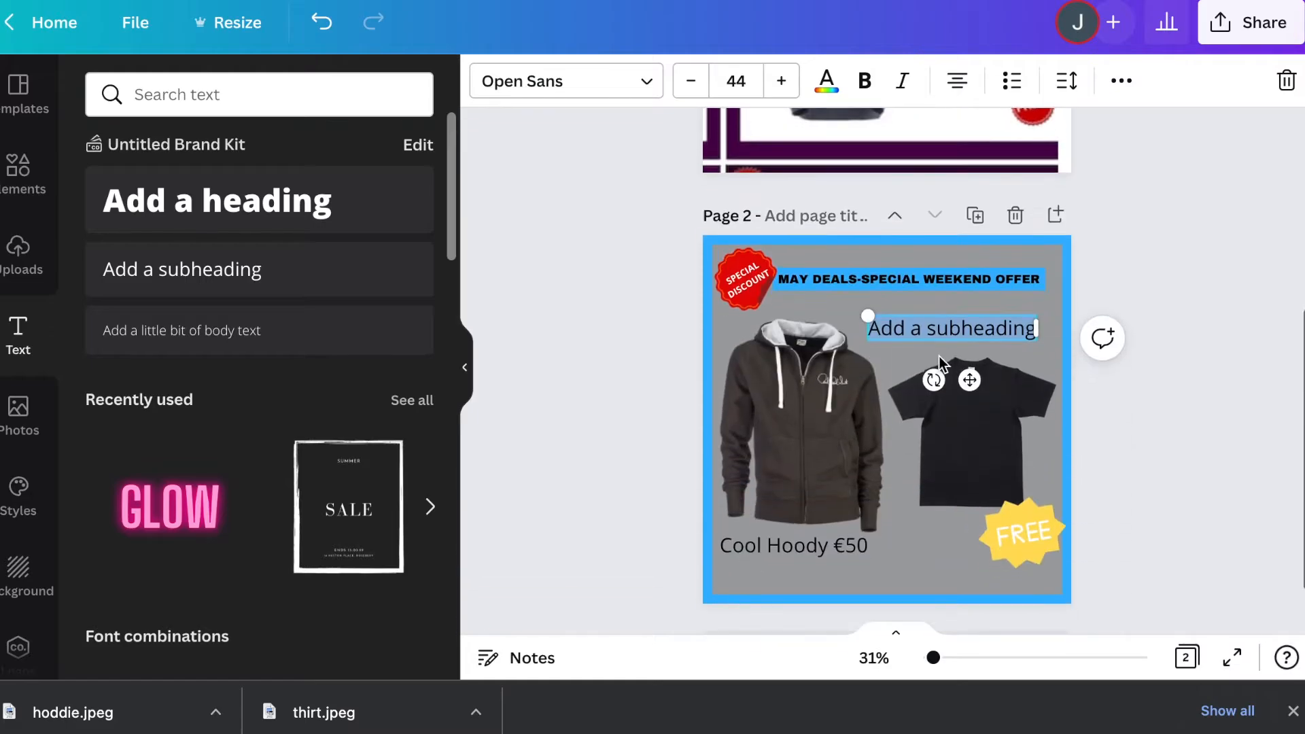
double_click(949, 317)
type("F")
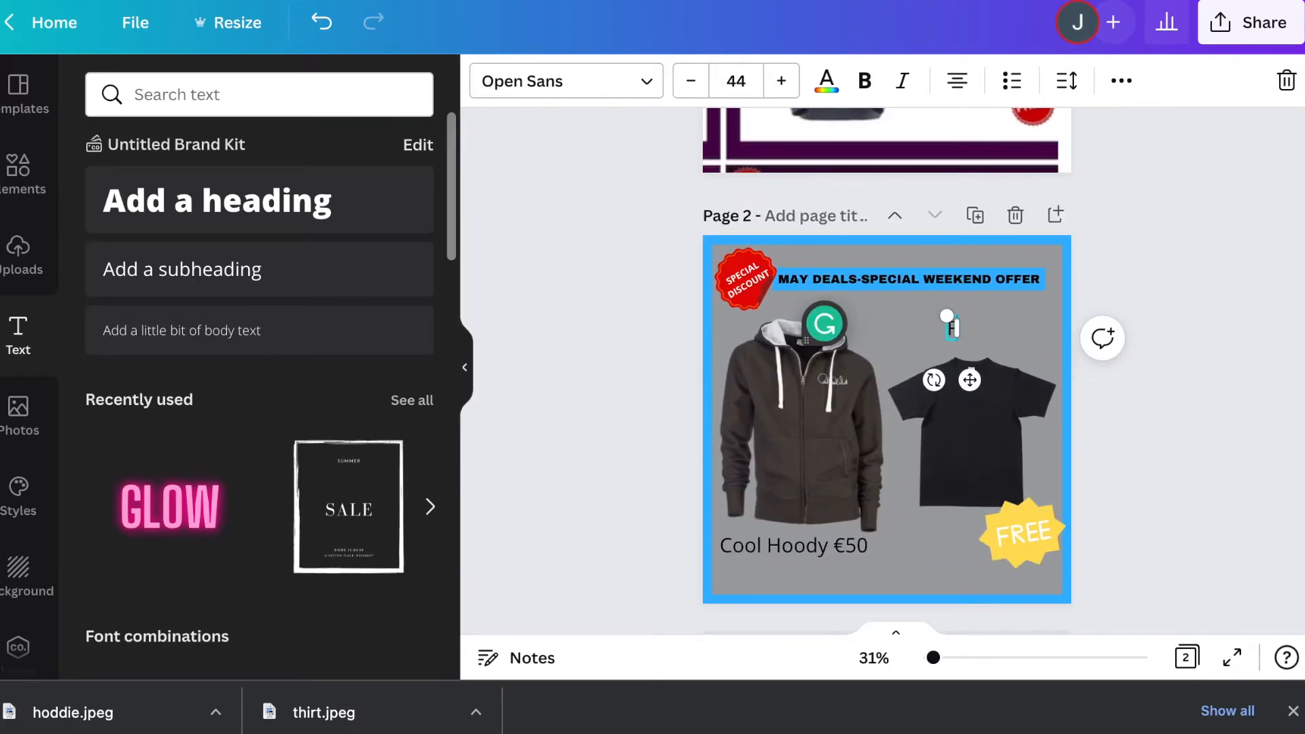
type("ree T")
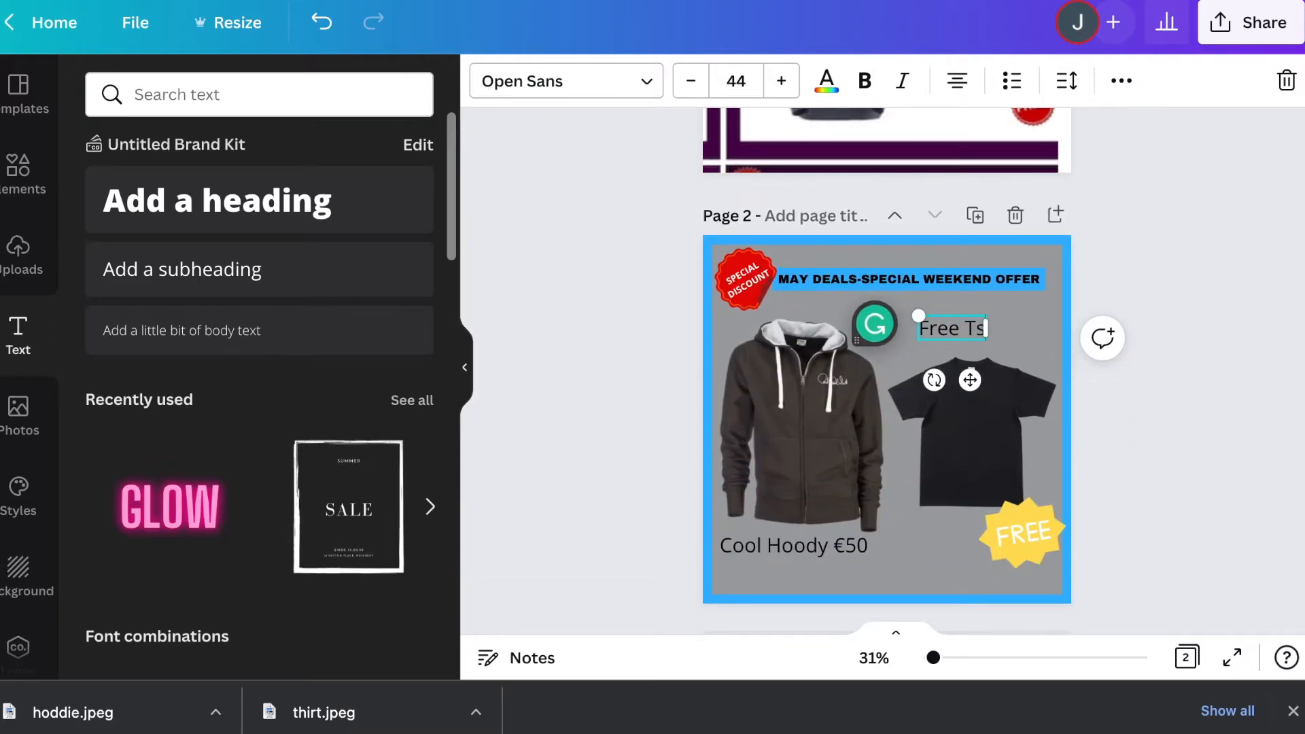
type("-shirt!")
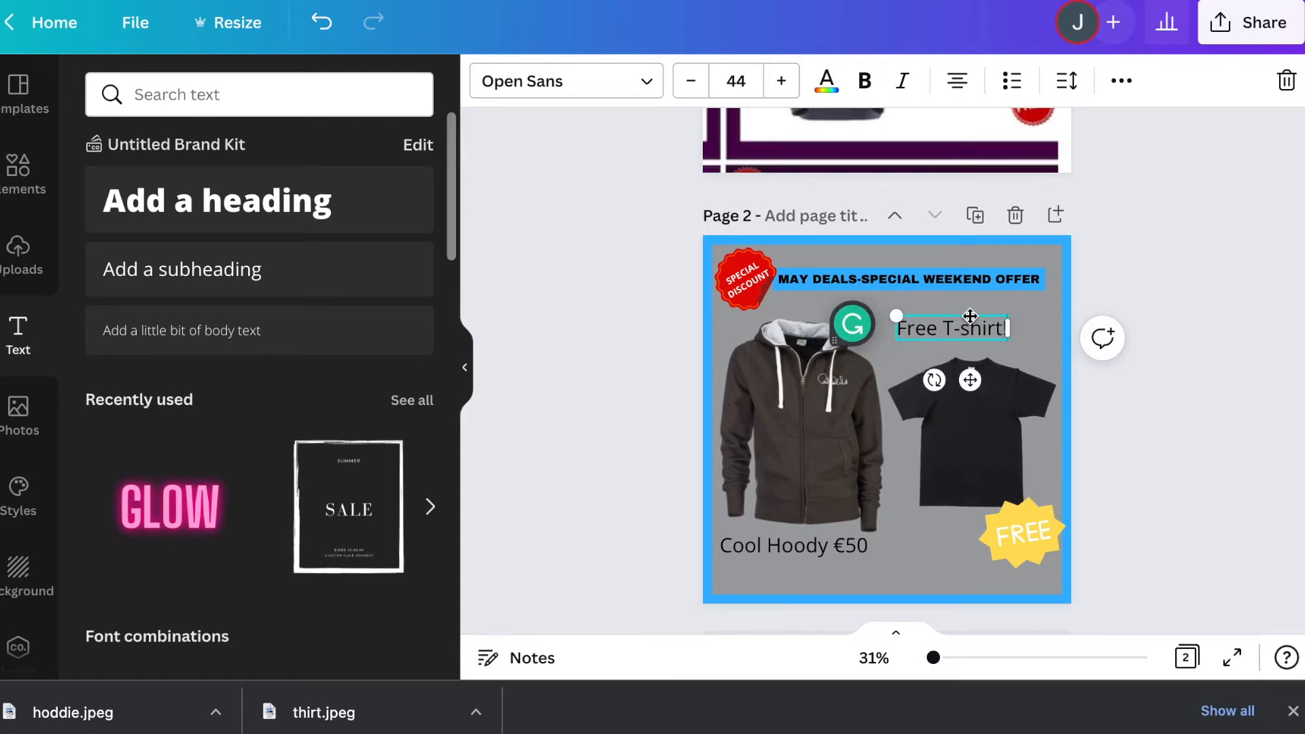
left_click_drag(970, 317, 992, 327)
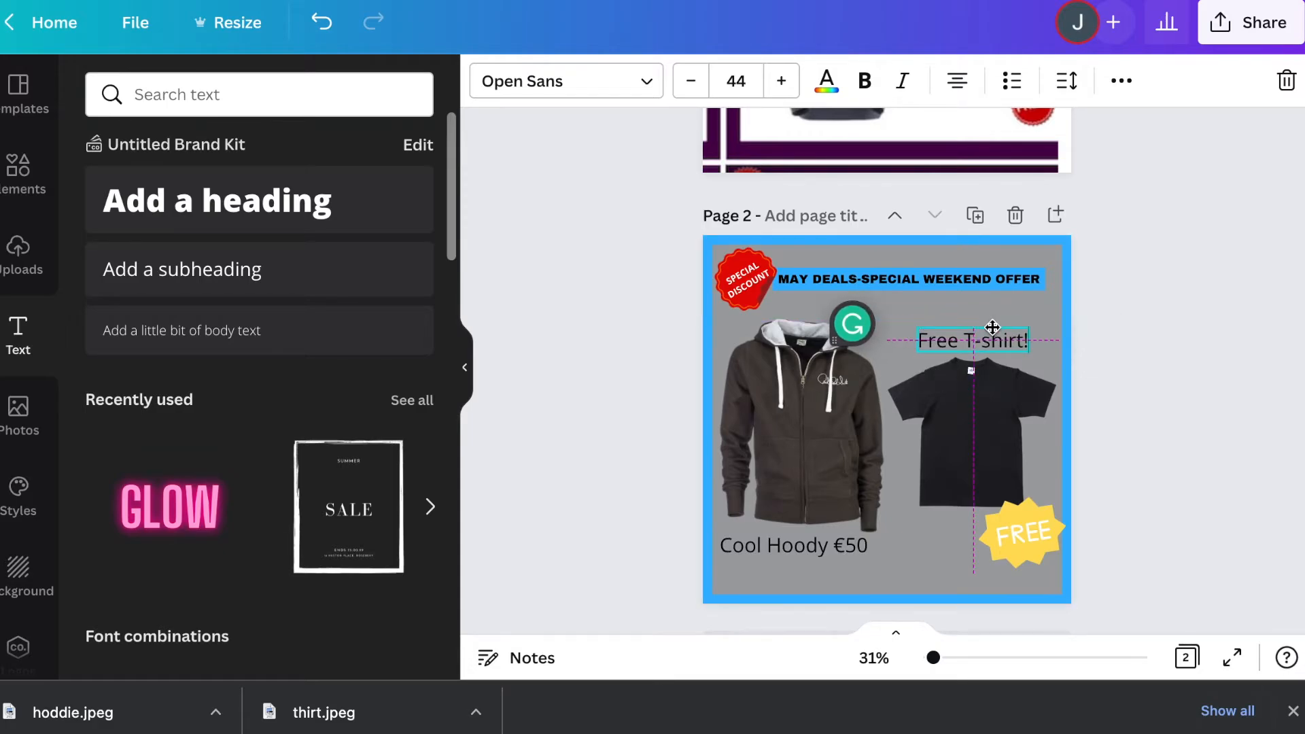
left_click(1241, 321)
scroll(1242, 321, "up", 5)
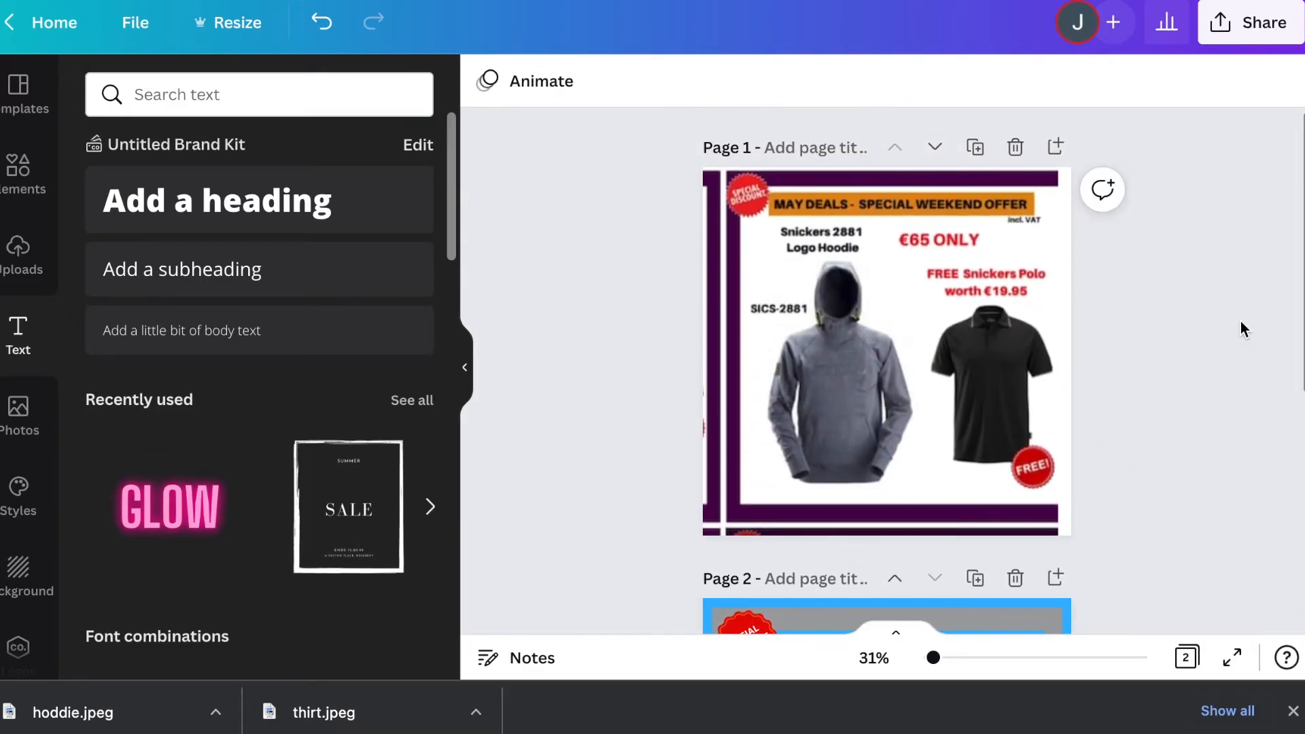
scroll(867, 321, "down", 3)
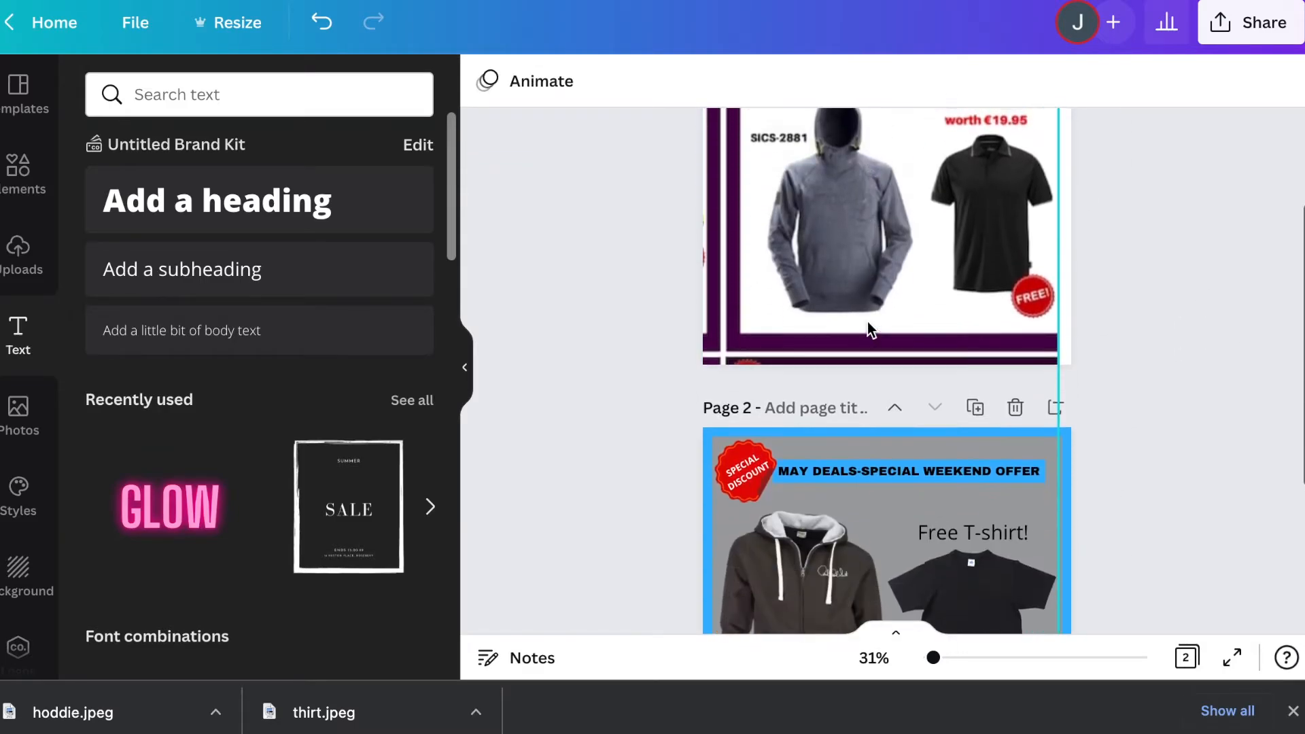
Step: Remove the €50 price from the "Cool Hoody" label below the hoodie on page 2
scroll(867, 321, "up", 3)
scroll(981, 231, "down", 5)
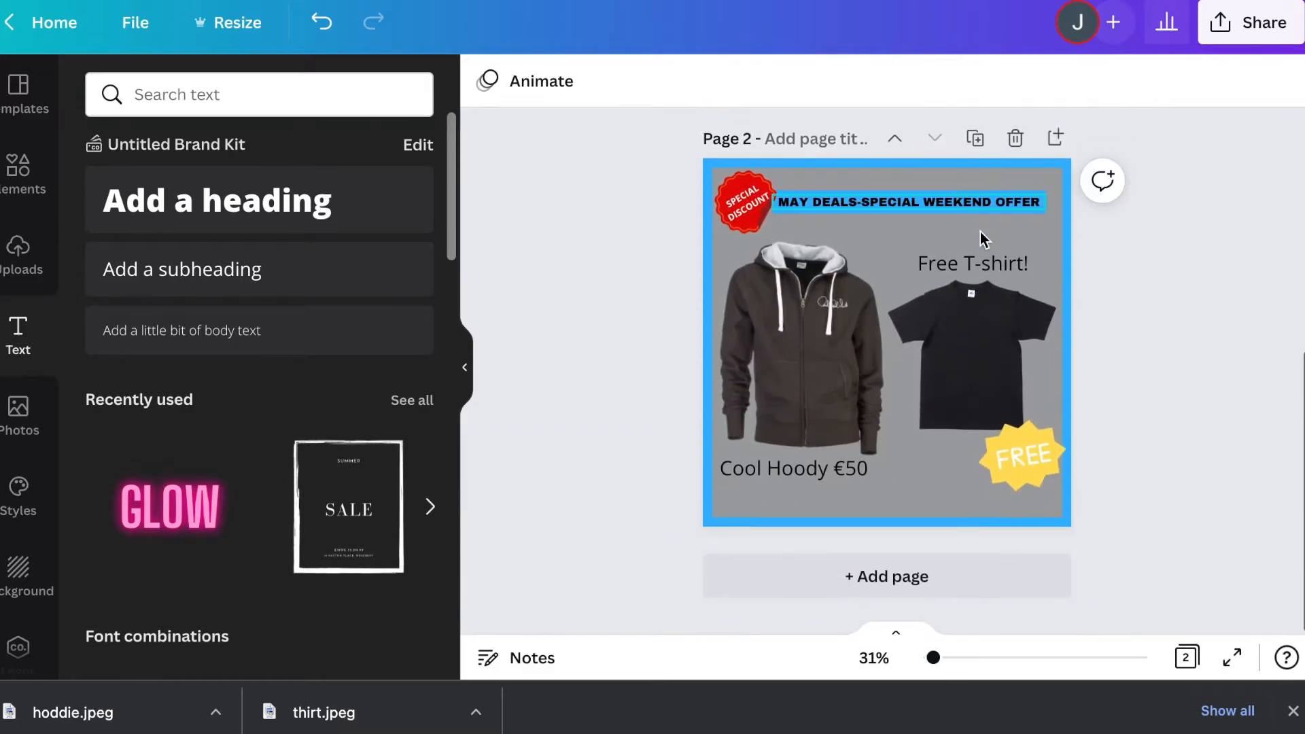
left_click(838, 470)
double_click(838, 471)
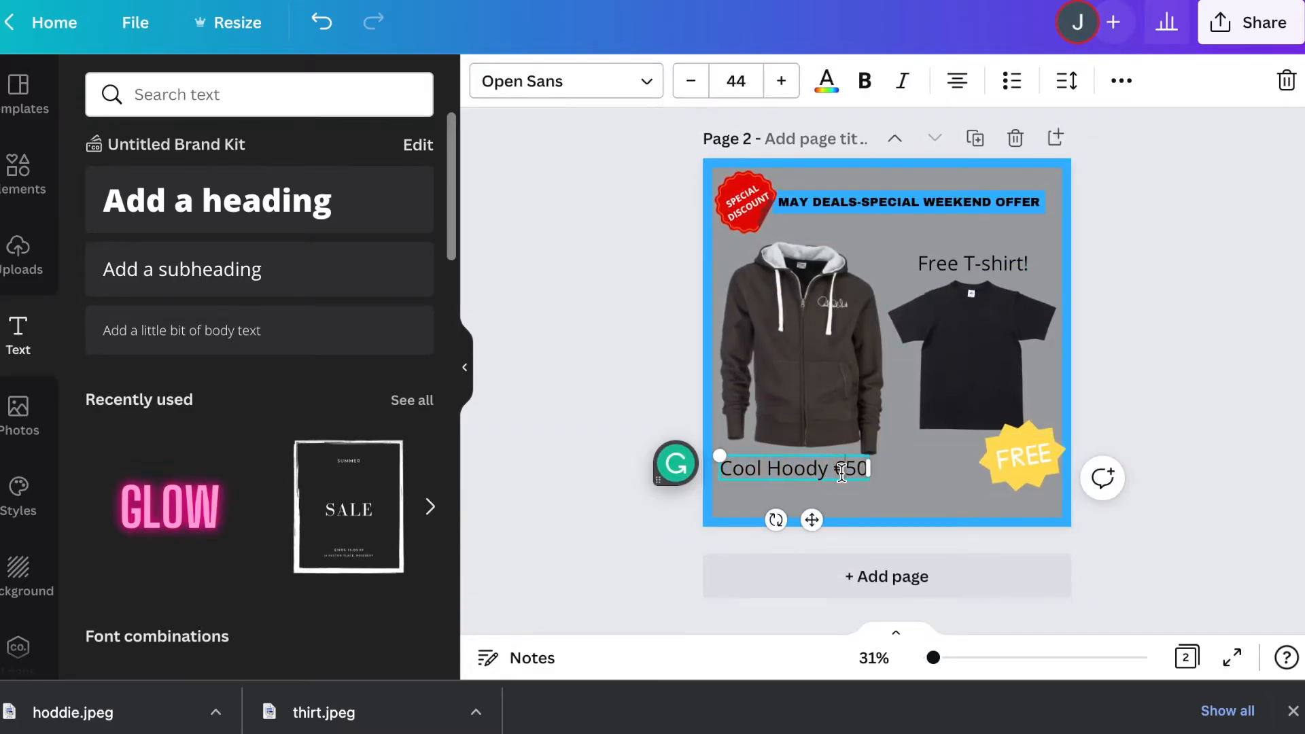
key("BackSpace")
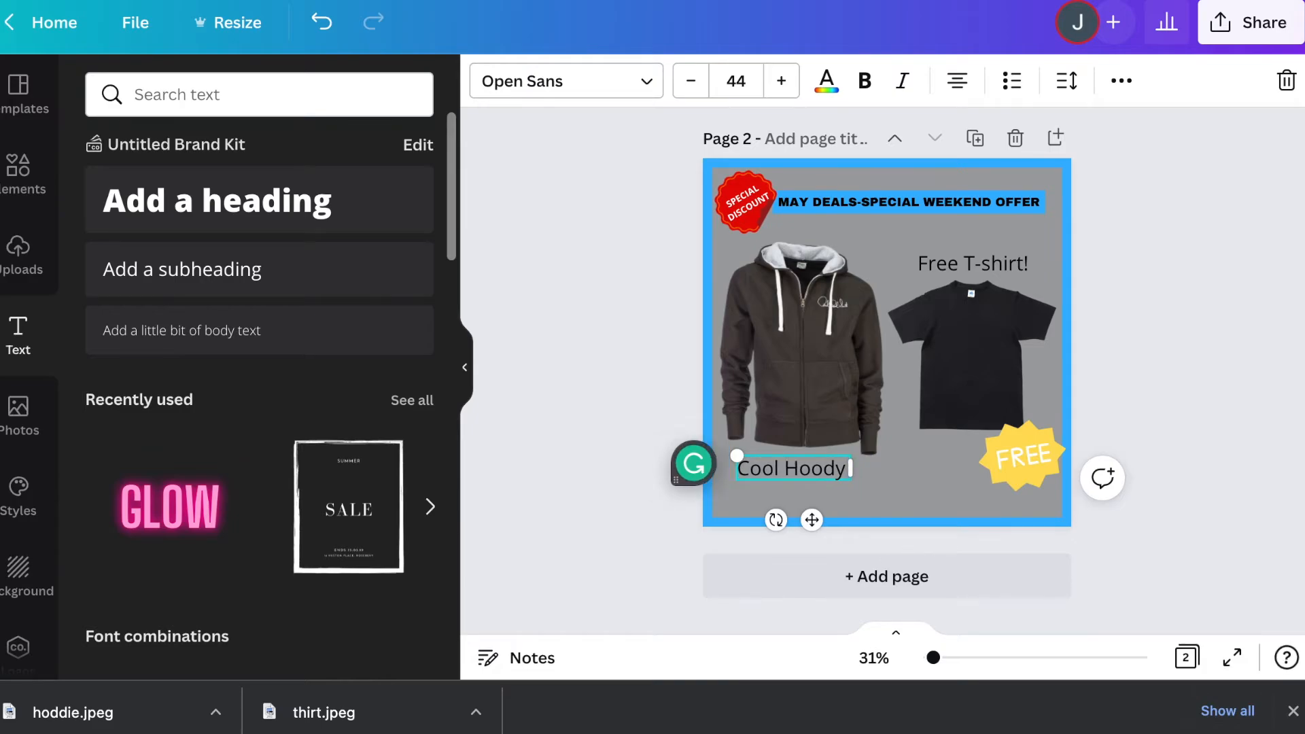
left_click(1200, 336)
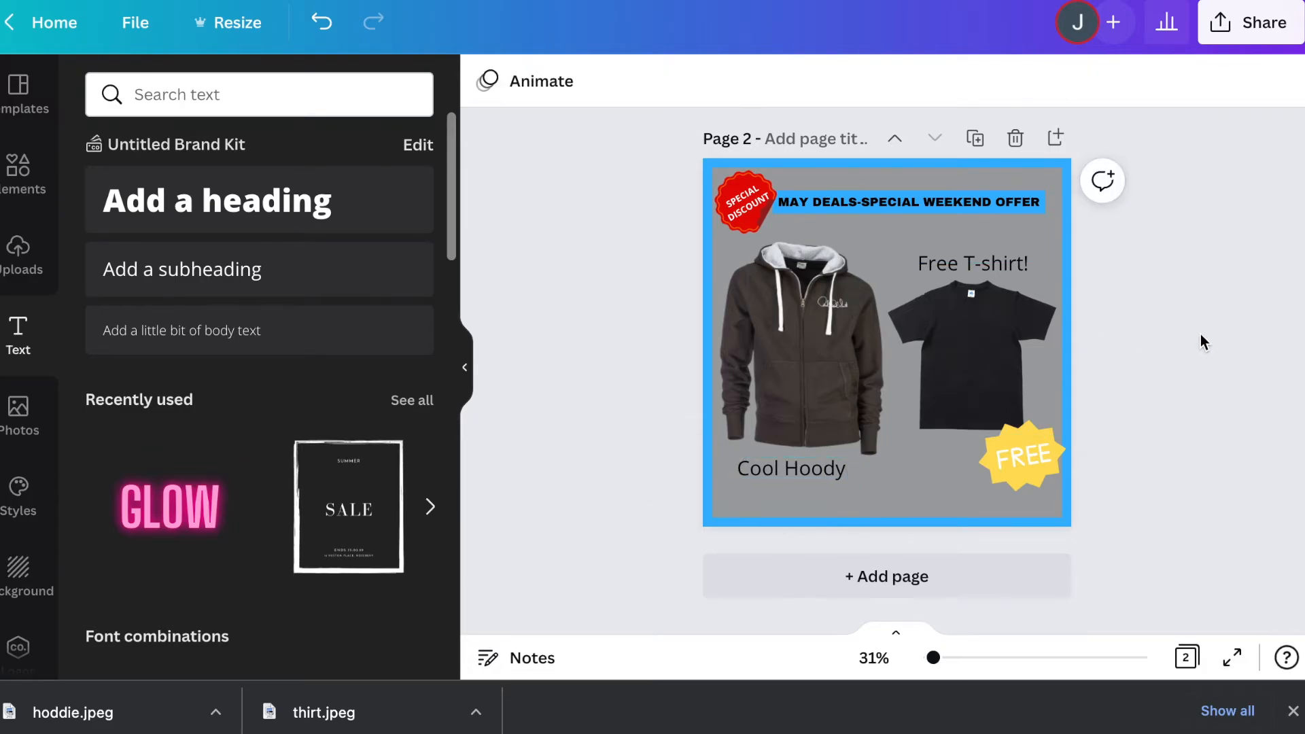
Step: Add a heading reading "only €65", reduce it to about size 63 and place it below the offer banner, above "Free T-shirt!"
left_click(222, 217)
double_click(941, 352)
type("on")
key("BackSpace")
key("BackSpace")
type("n")
type("nly €5")
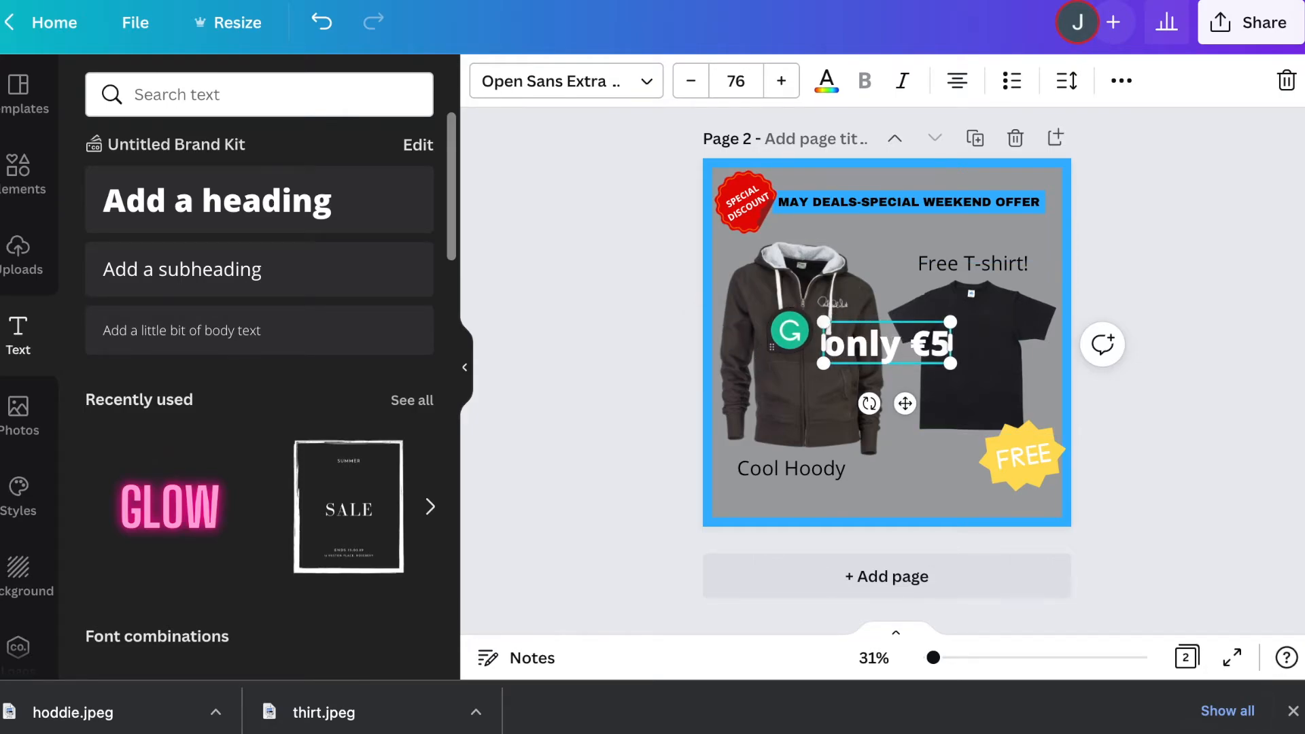
key("BackSpace")
type("65")
left_click_drag(928, 322, 984, 216)
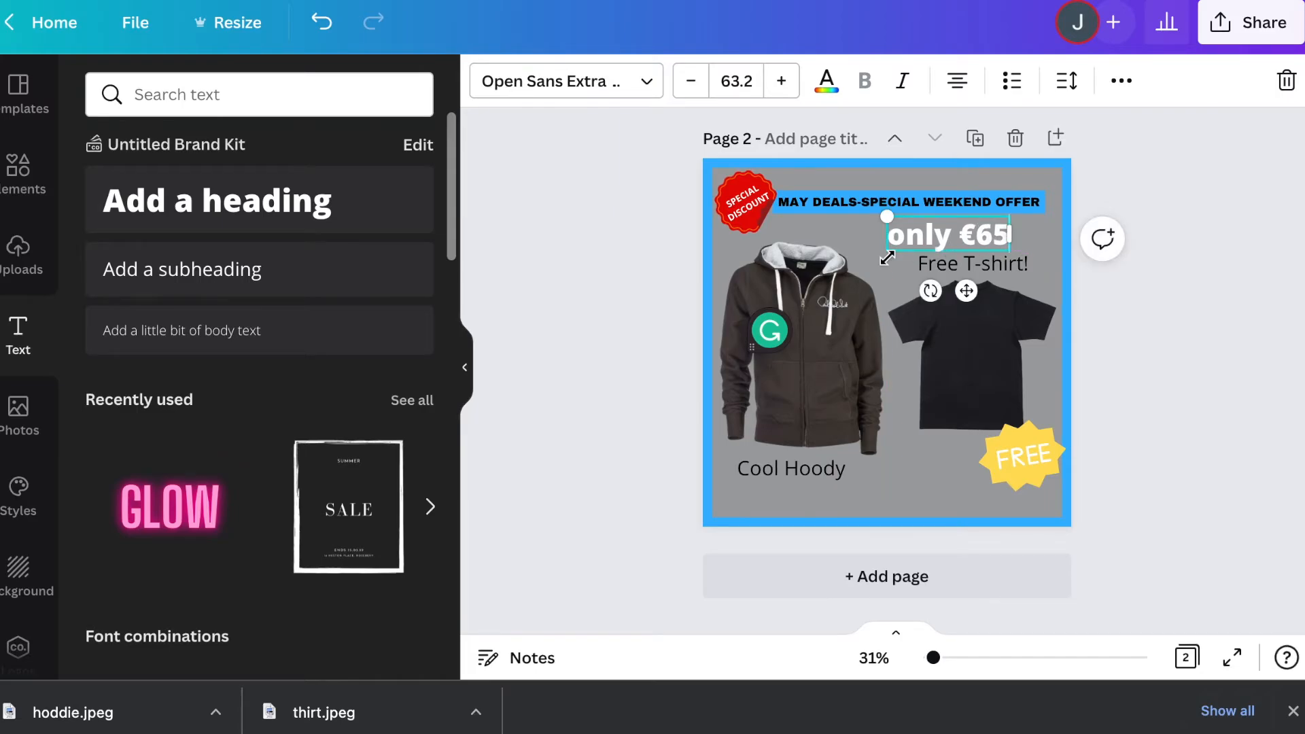
Step: Try yellow for the "only €65" heading and settle on red from the document colors
left_click(827, 82)
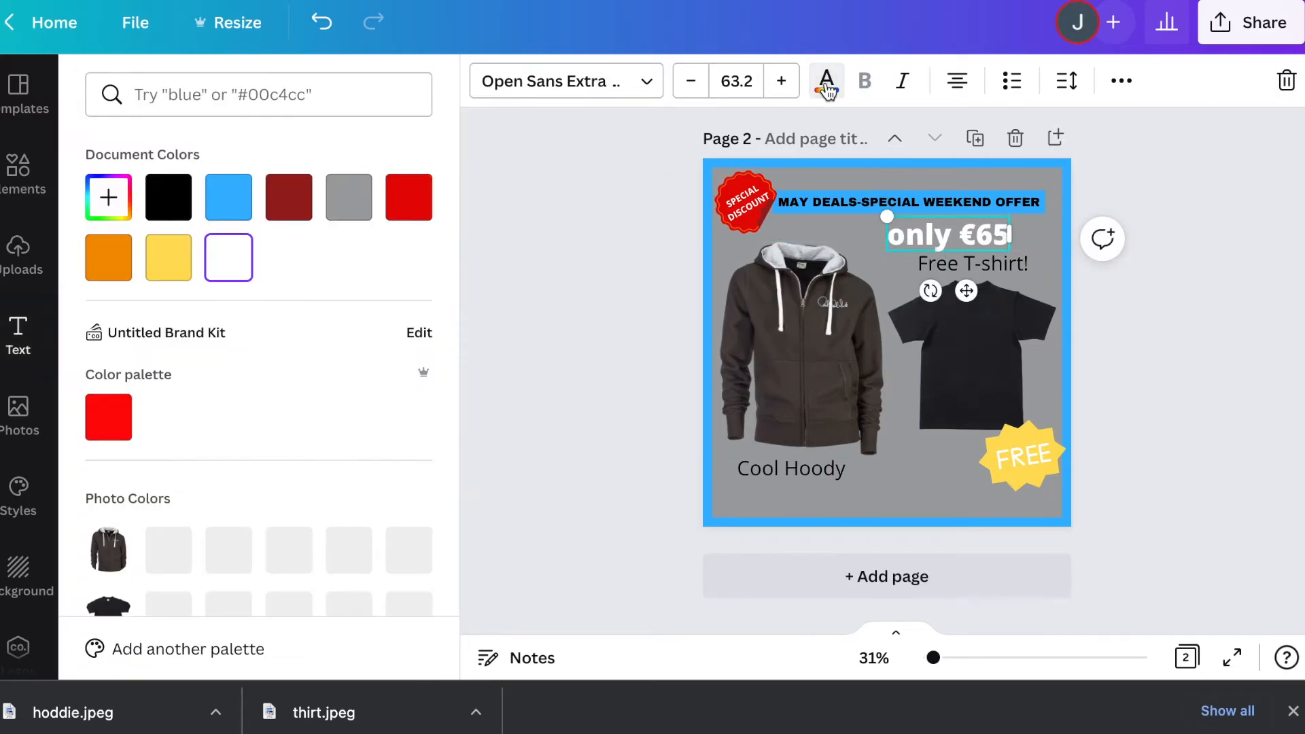
left_click(411, 201)
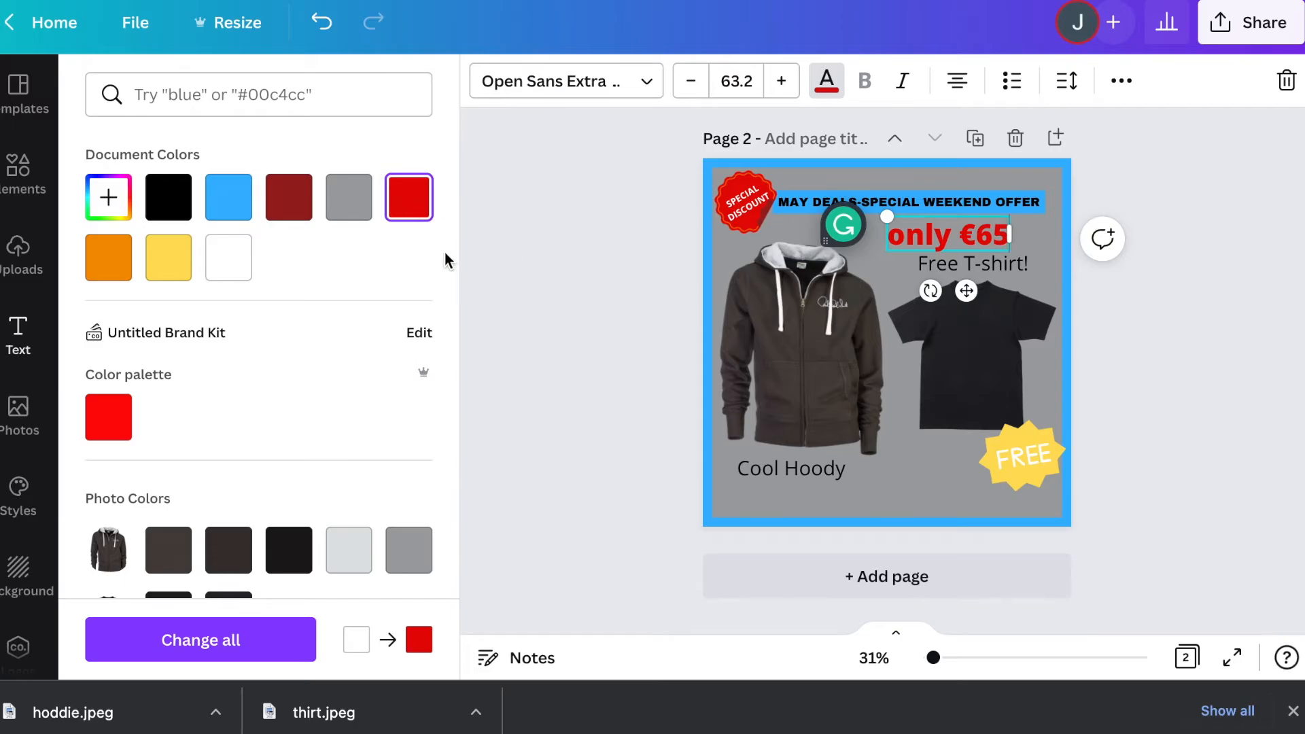
left_click(163, 265)
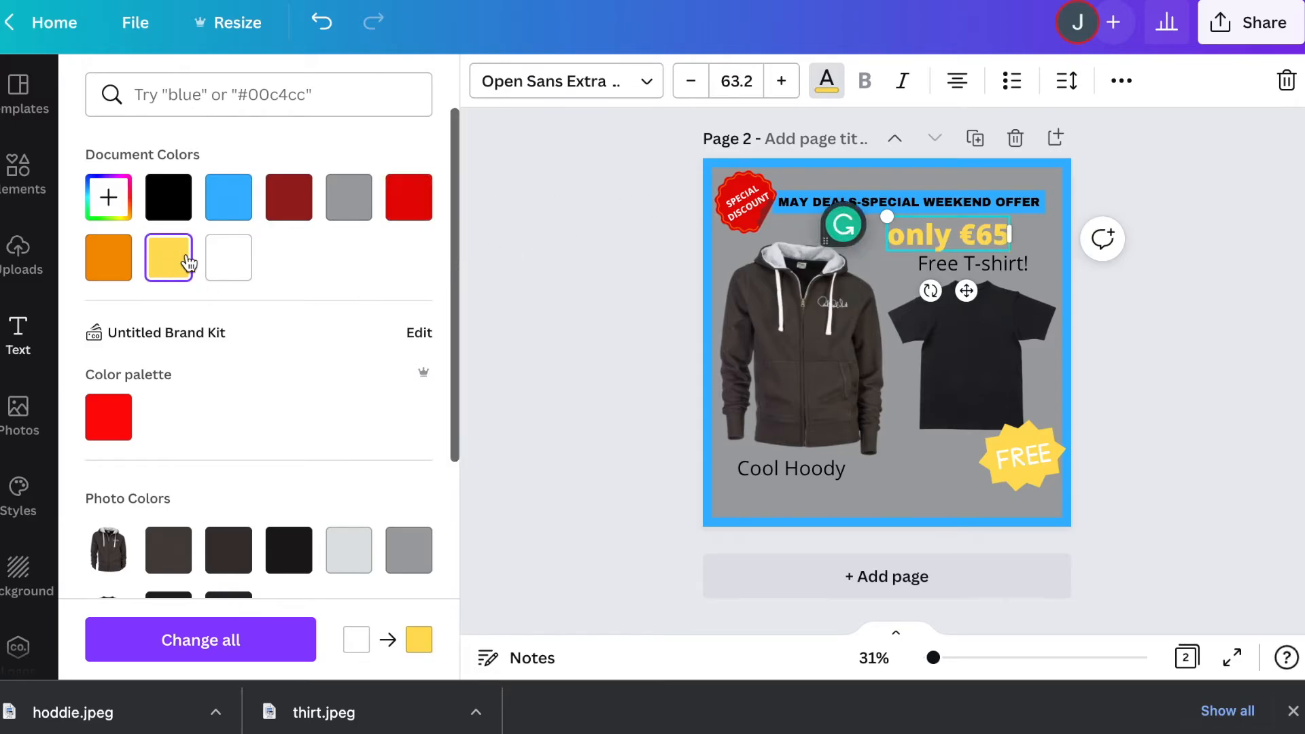
left_click(408, 196)
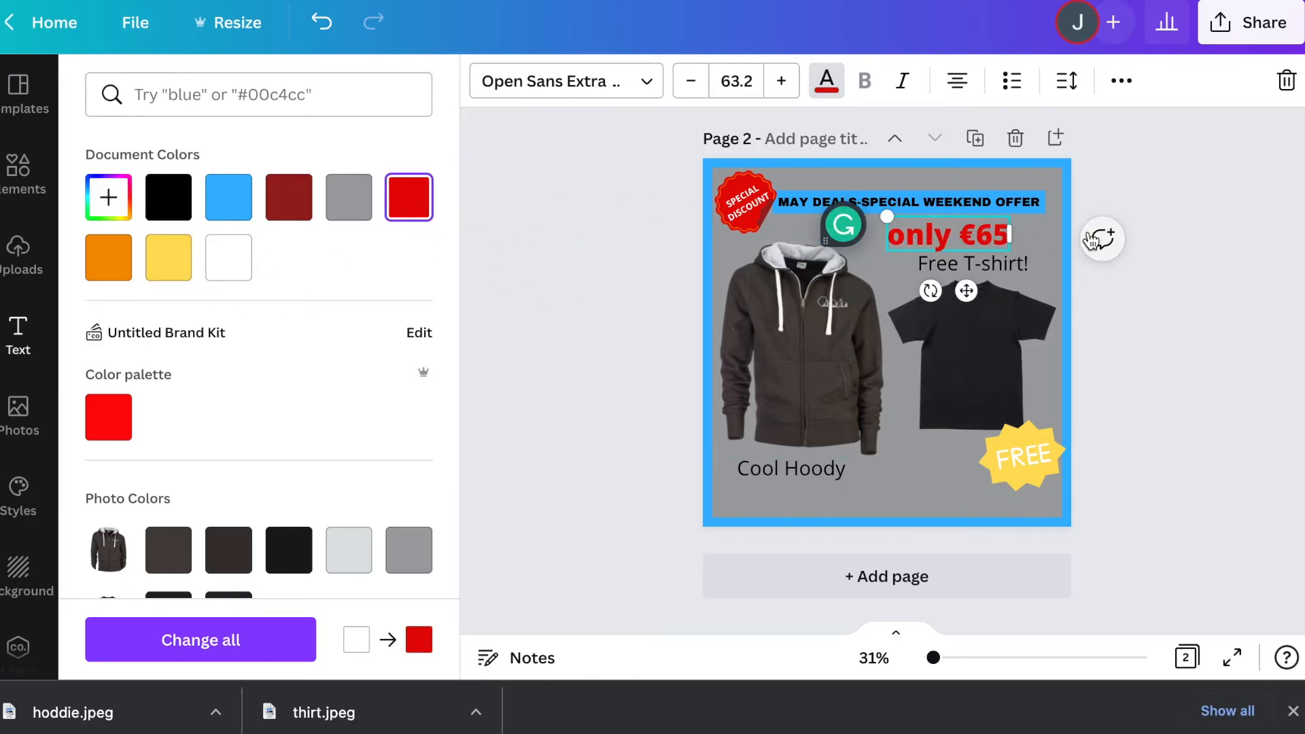
key("Escape")
Step: Shift the FREE badge, the T-shirt, its "Free T-shirt!" label and the "only €65" heading slightly down to open space below the banner
left_click(1005, 368)
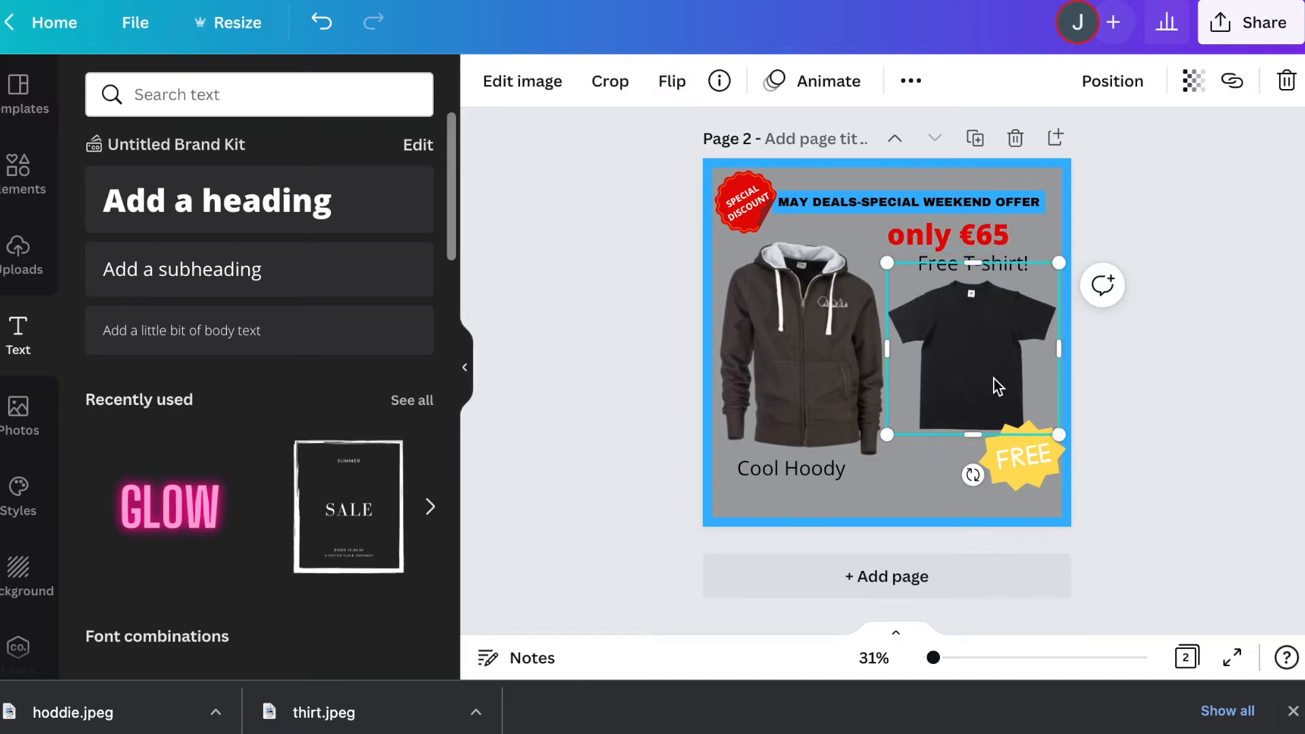
left_click(1030, 479)
left_click_drag(1030, 488, 1026, 501)
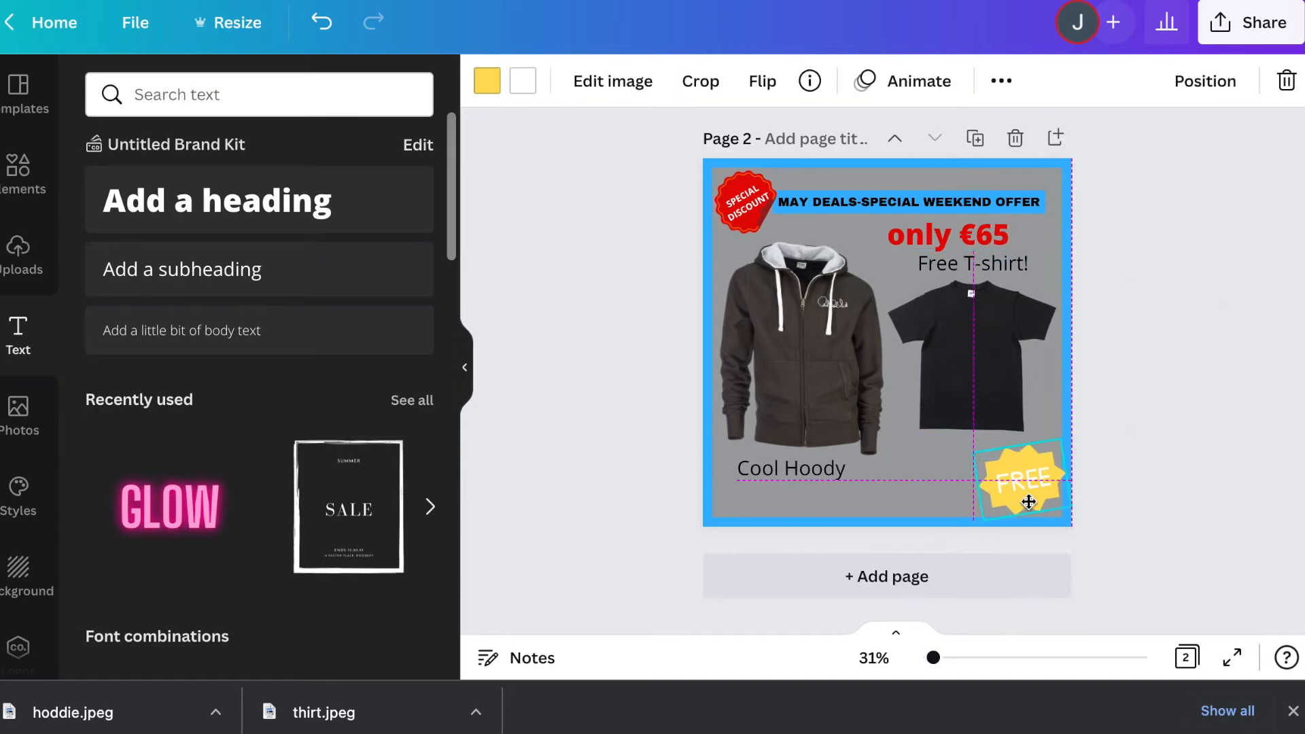
left_click_drag(980, 389, 980, 410)
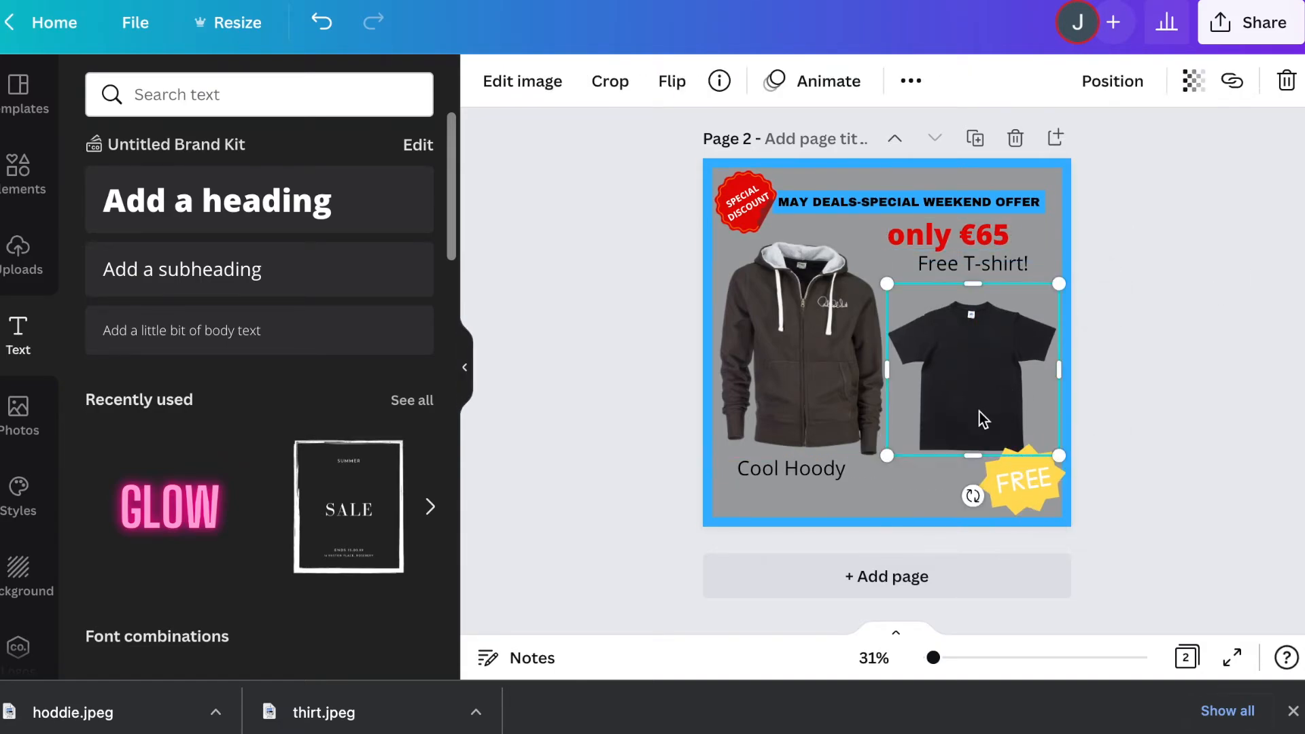
left_click_drag(974, 259, 975, 280)
left_click_drag(965, 225, 965, 242)
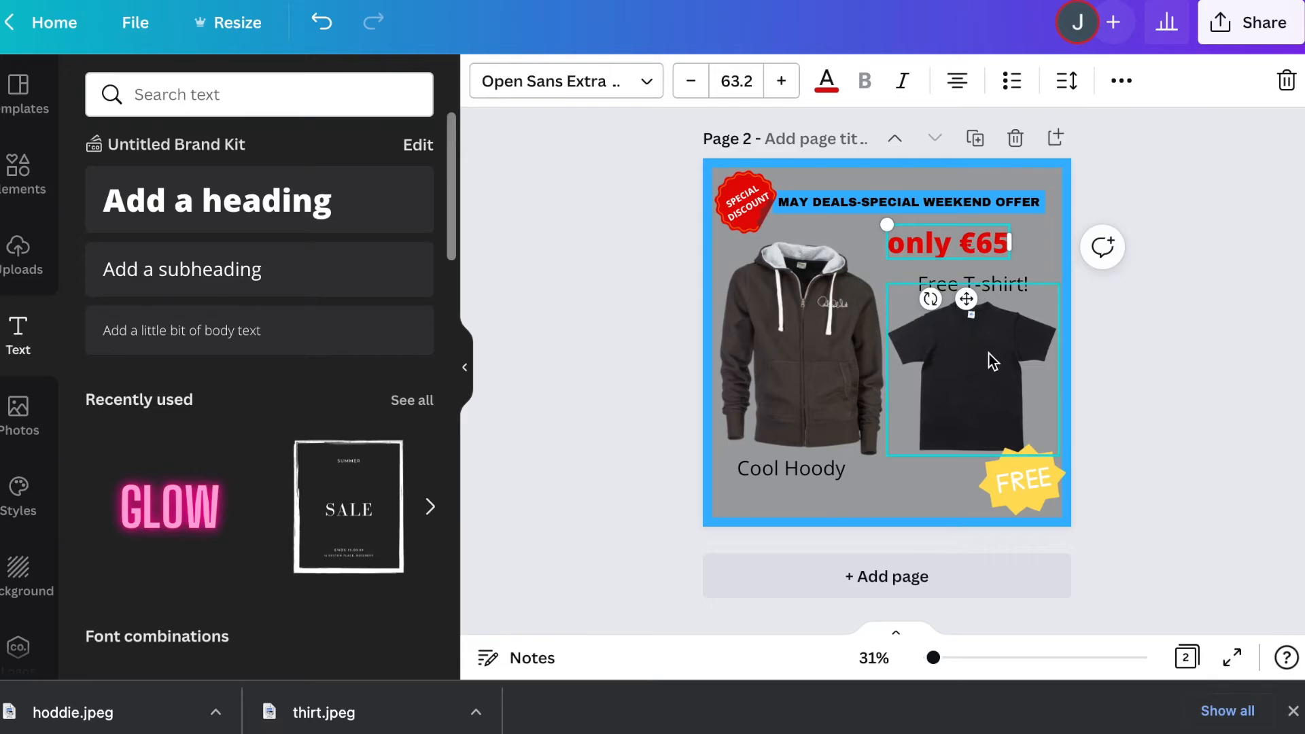
left_click(1230, 235)
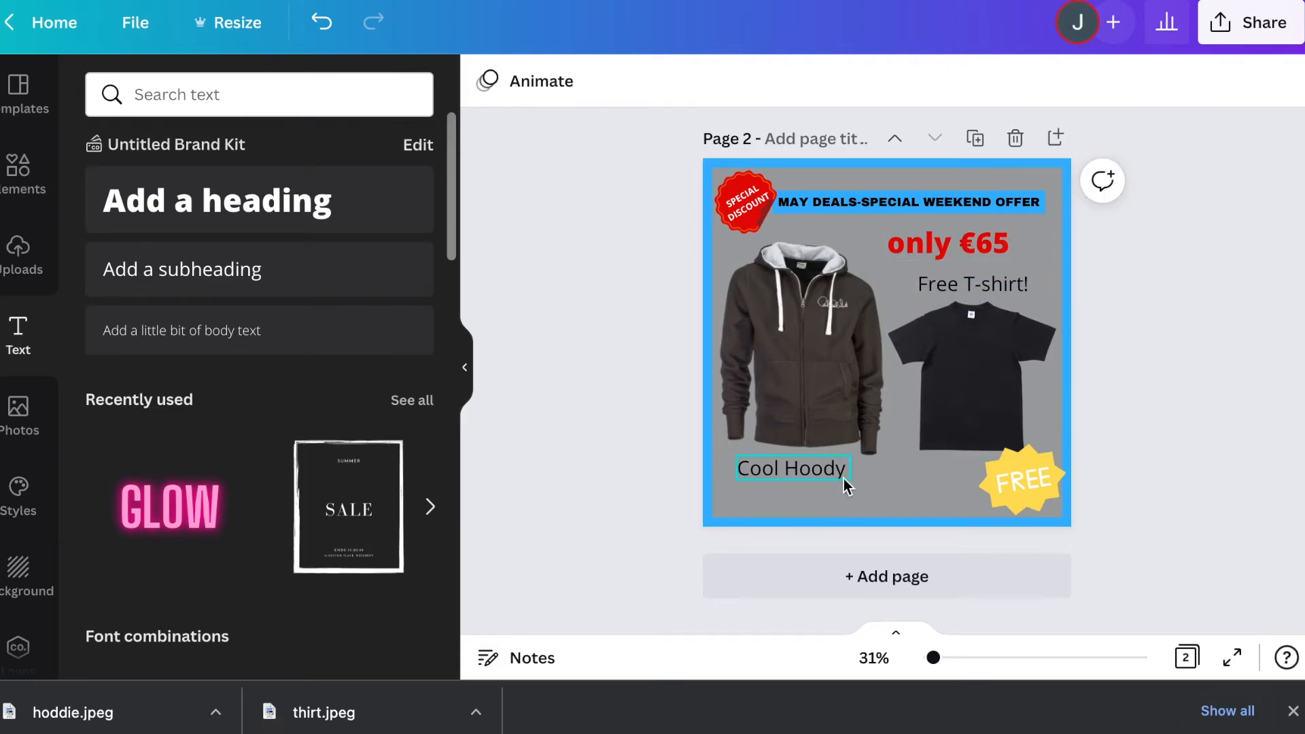
Step: Try the "Free T-shirt!" label over the T-shirt's collar and return it to just above the shirt
left_click_drag(977, 279, 977, 310)
left_click(977, 385)
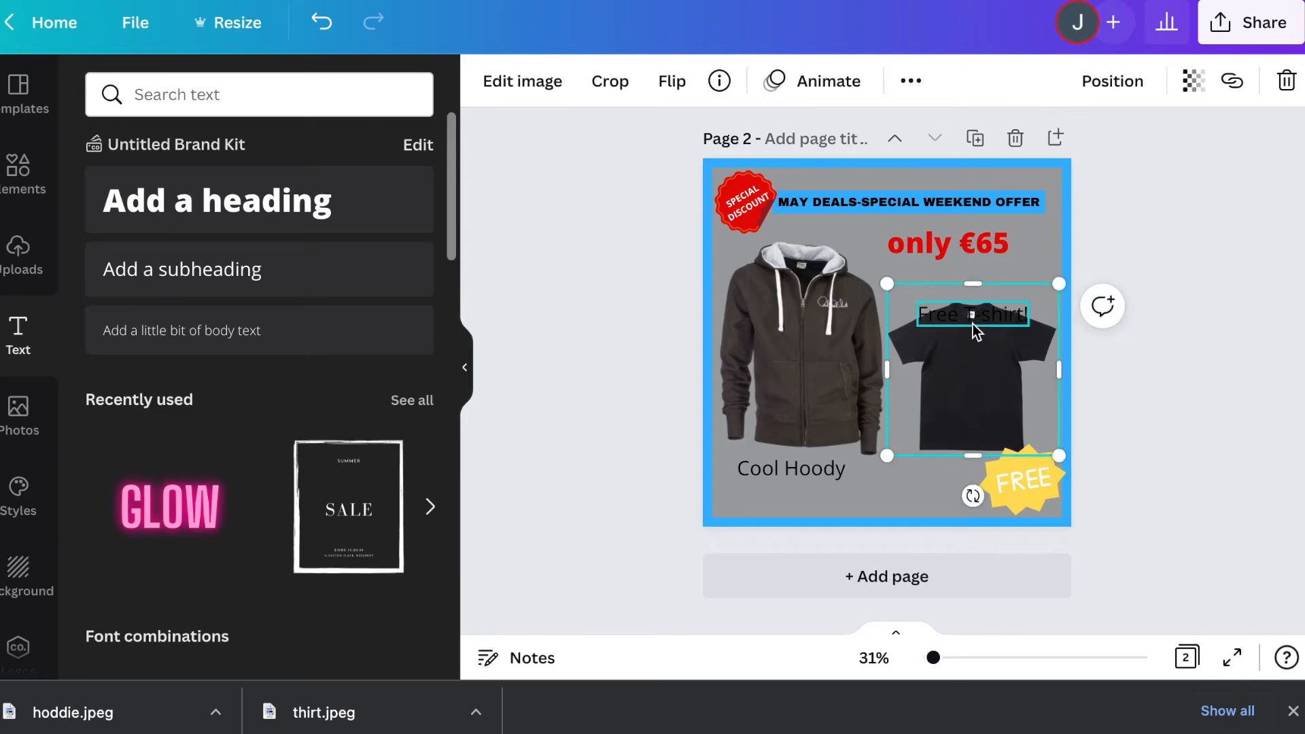
left_click_drag(972, 314, 969, 283)
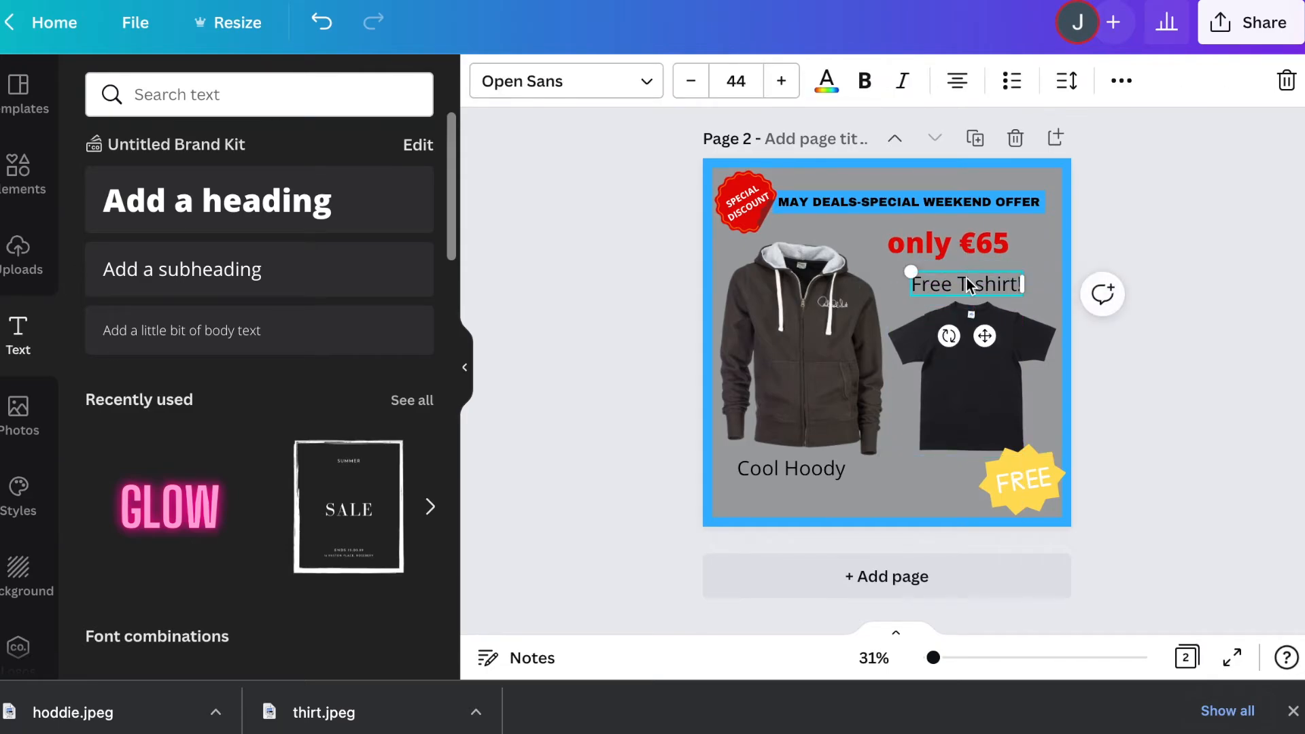
Step: Try enlarging the yellow FREE badge to cover the T-shirt's whole area
mouse_move(1006, 478)
left_mouse_down()
mouse_move(990, 432)
mouse_move(952, 388)
mouse_move(1025, 479)
left_mouse_up()
left_click_drag(1059, 428, 1274, 219)
left_click_drag(1064, 368, 927, 378)
left_click_drag(1016, 434, 998, 435)
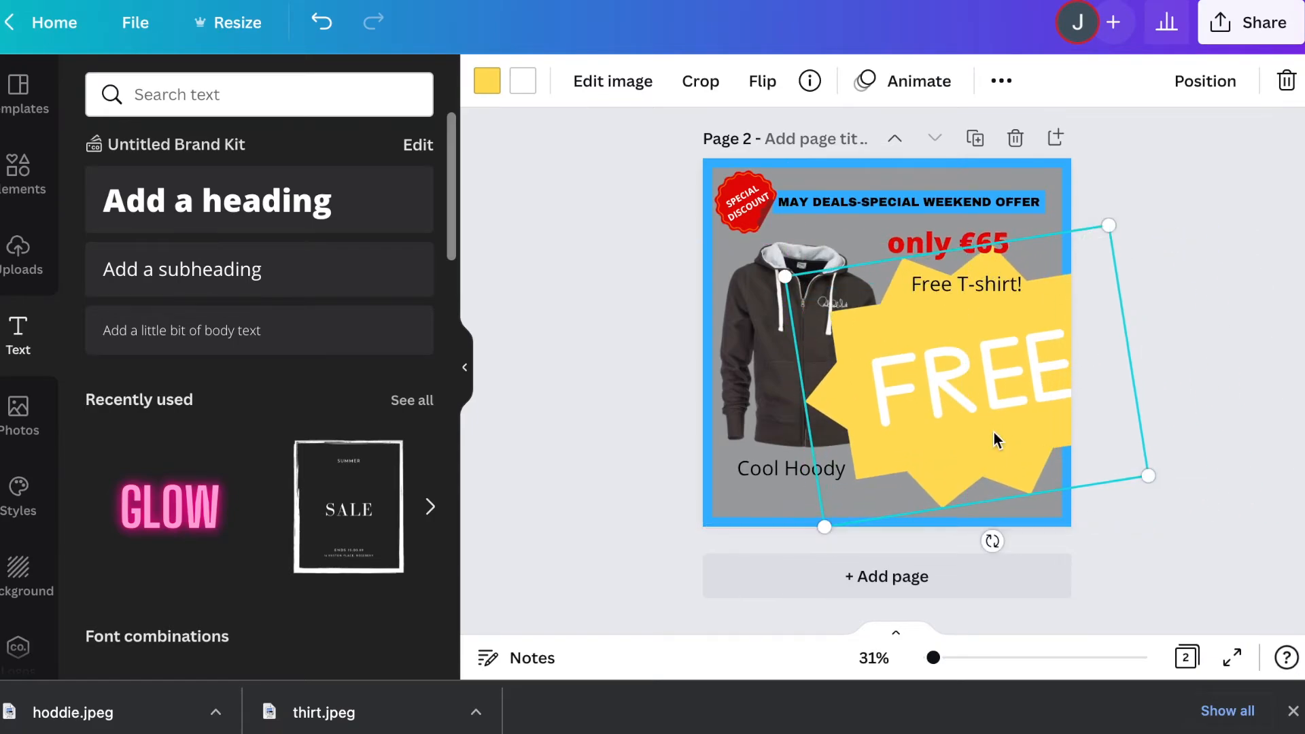
left_click(1013, 508)
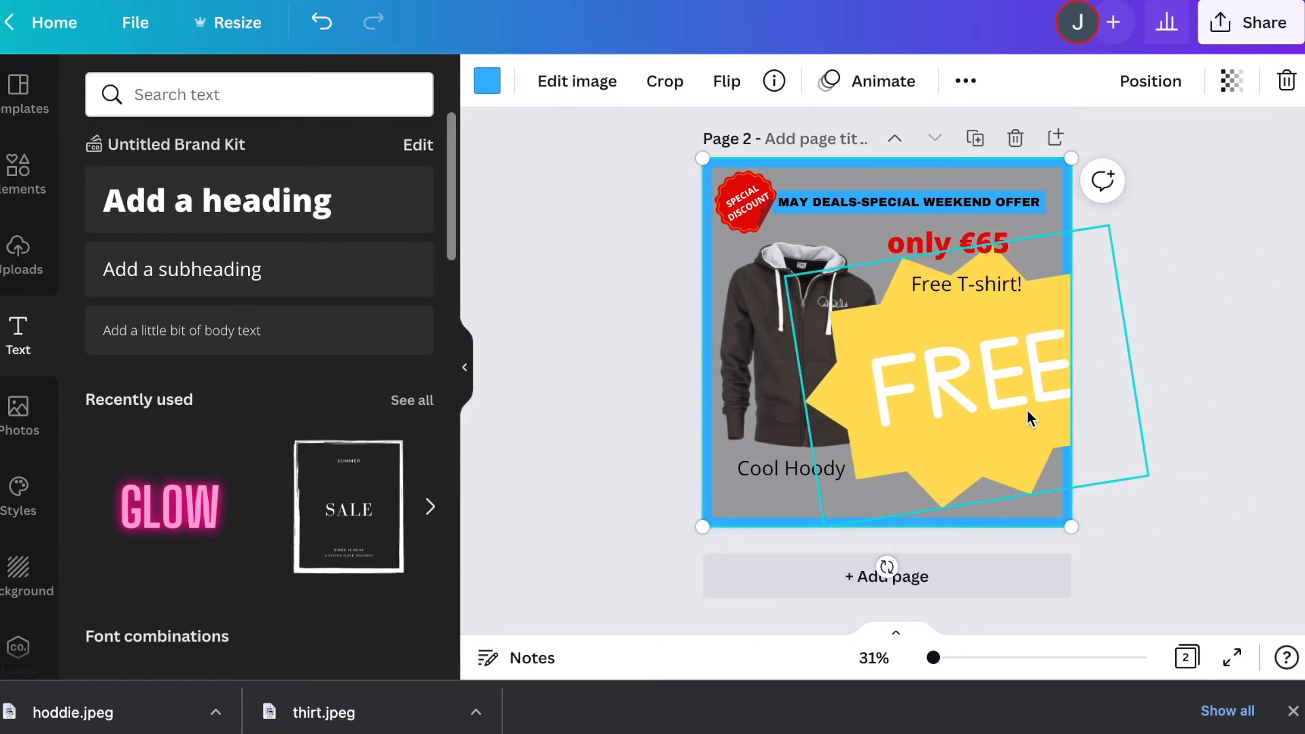
left_click(933, 329)
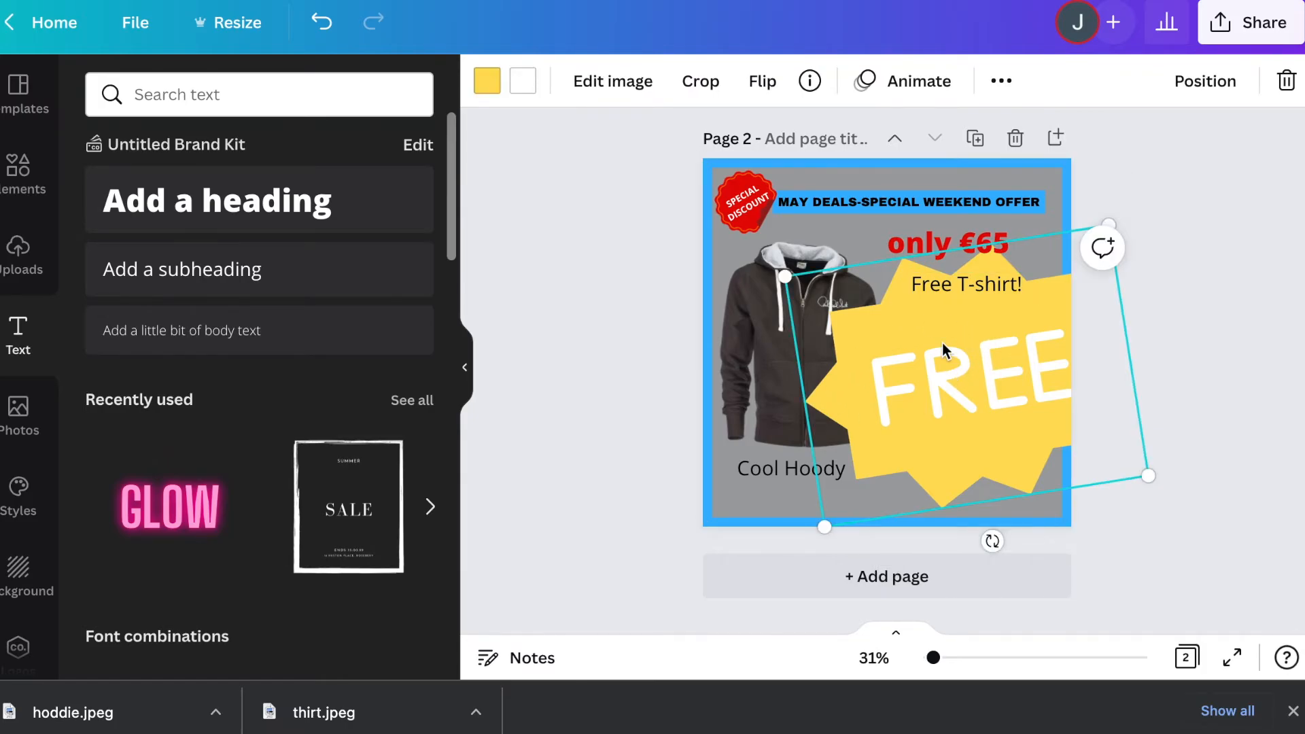
Step: Send the enlarged FREE badge to the back and shift the T-shirt in front of it
right_click(943, 344)
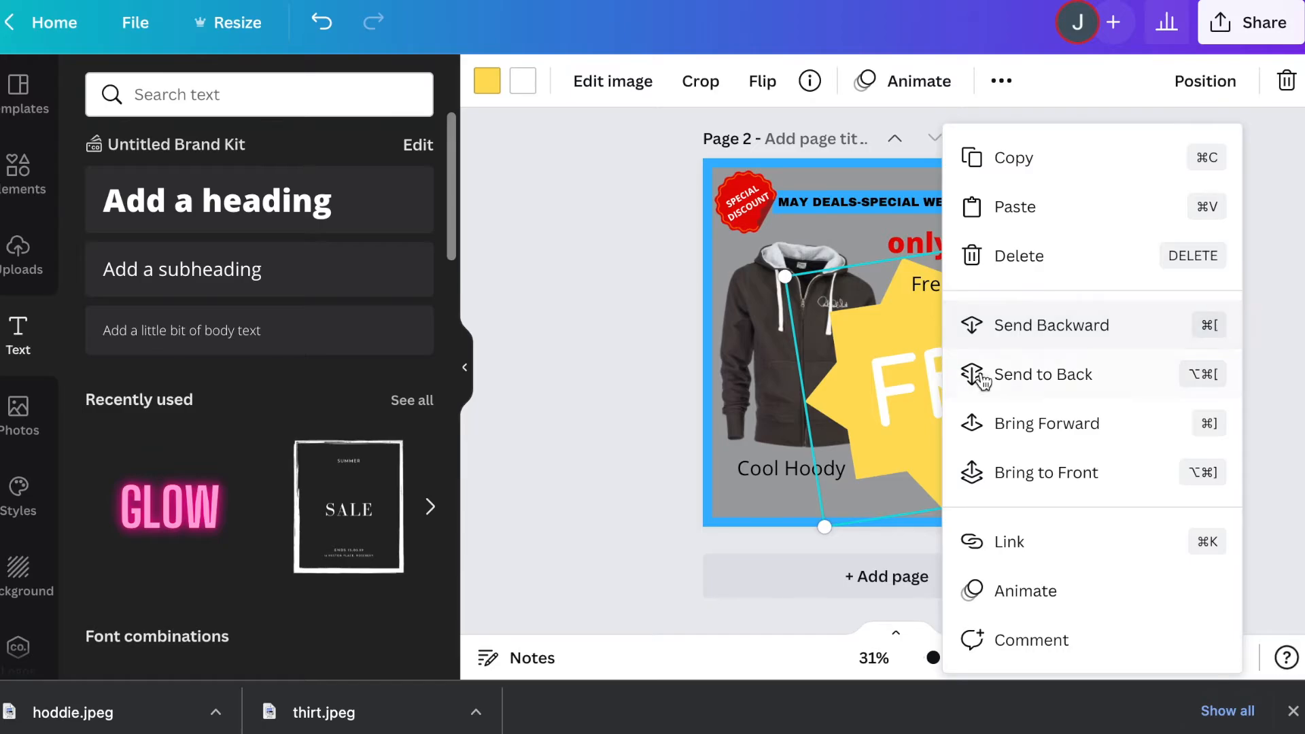
left_click(1005, 377)
mouse_move(967, 364)
left_mouse_down()
mouse_move(972, 427)
mouse_move(870, 376)
mouse_move(1040, 381)
mouse_move(946, 350)
left_mouse_up()
left_click(985, 466)
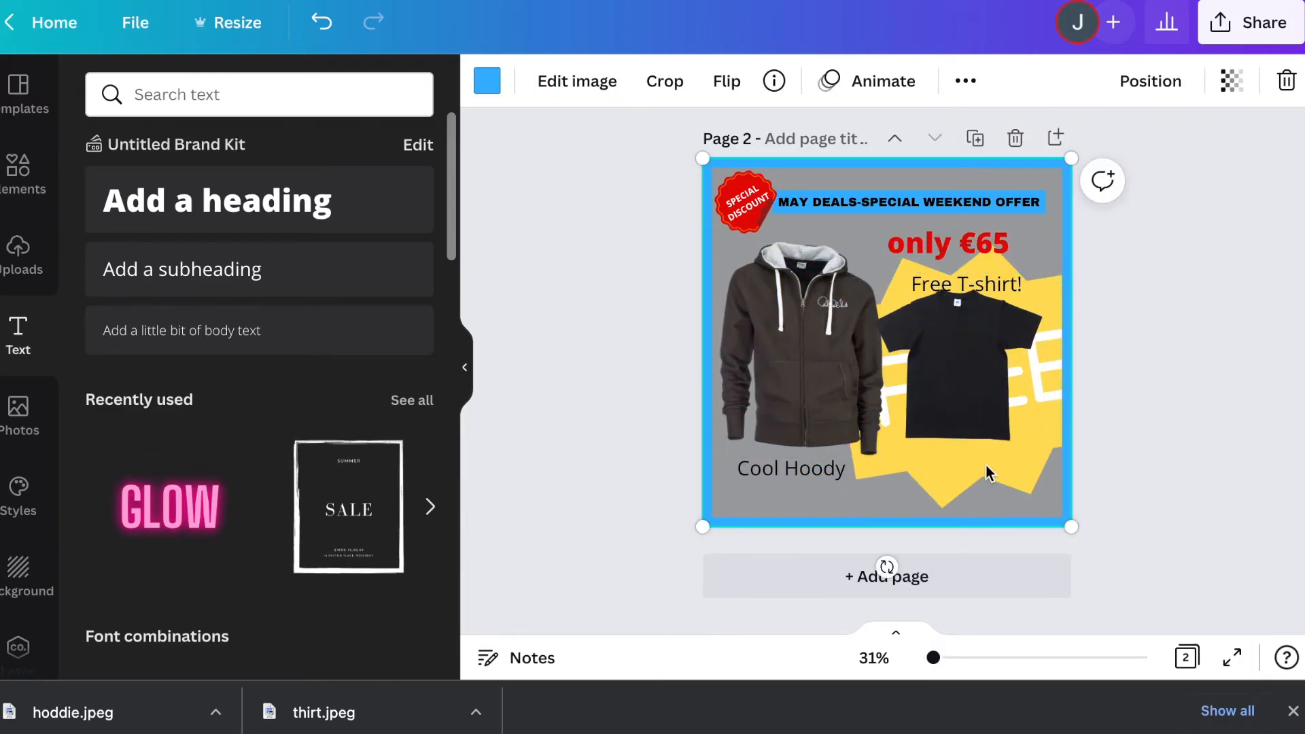
Step: Reposition the T-shirt and send it to the back, followed by the blue border frame so it lies behind everything
left_click(988, 376)
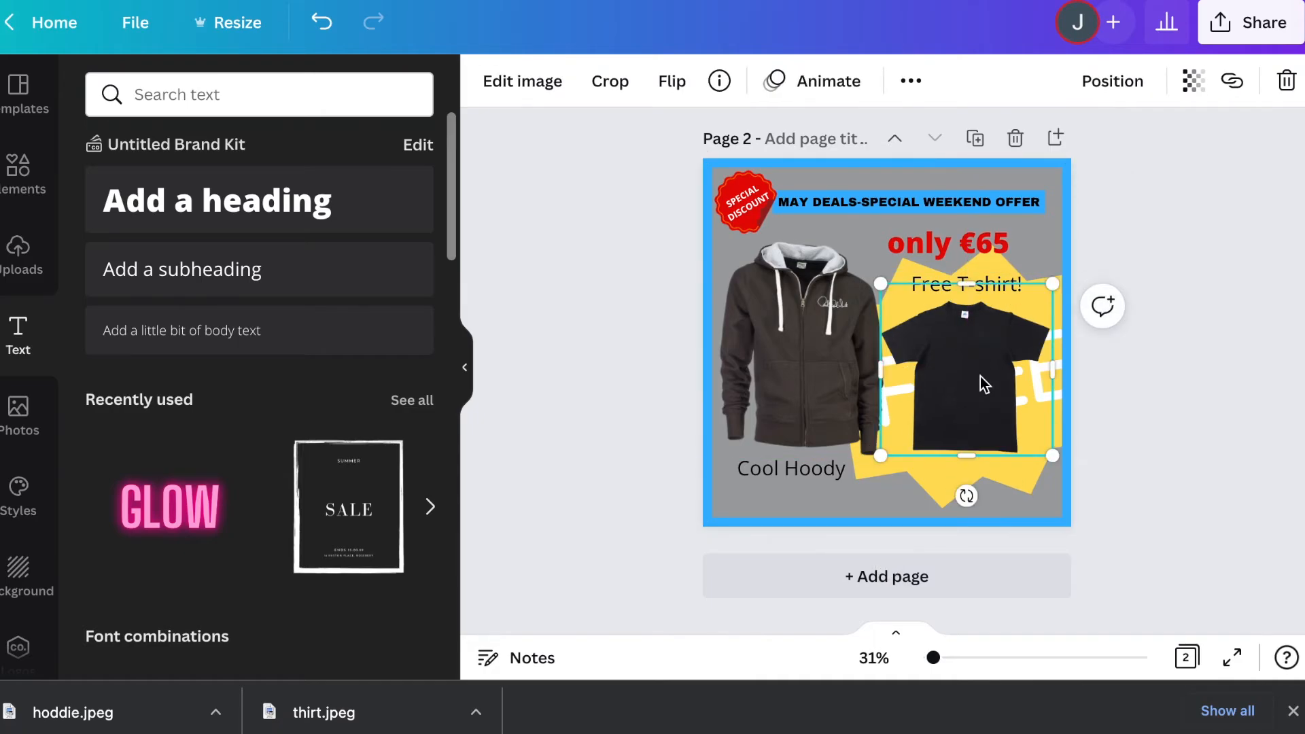
right_click(984, 383)
left_click(1100, 266)
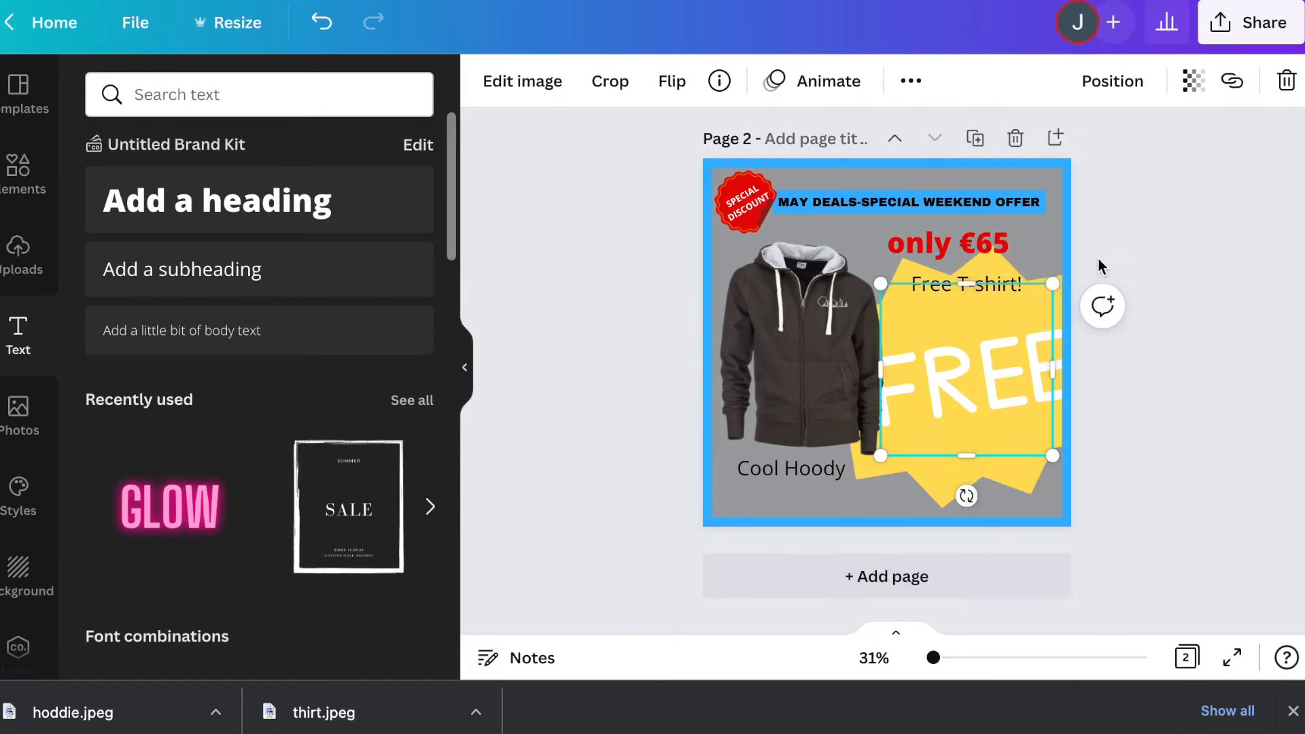
left_click(963, 344)
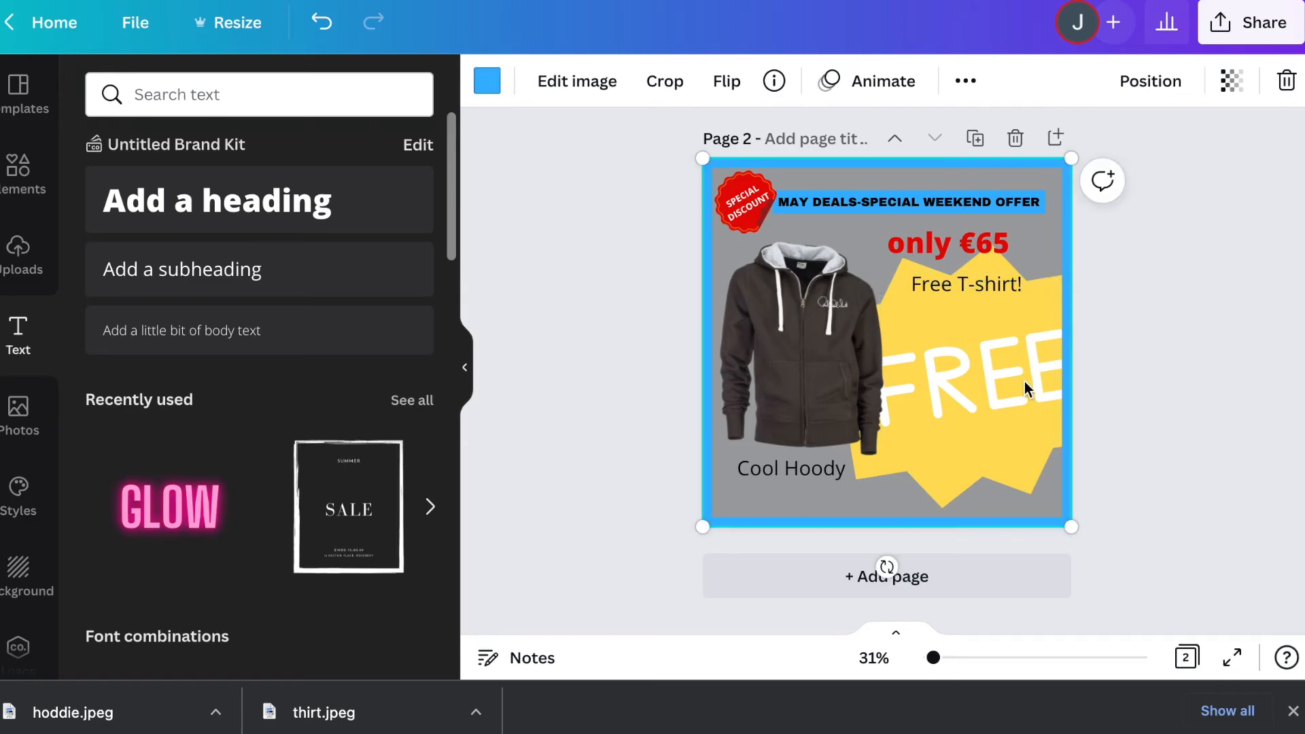
right_click(1063, 368)
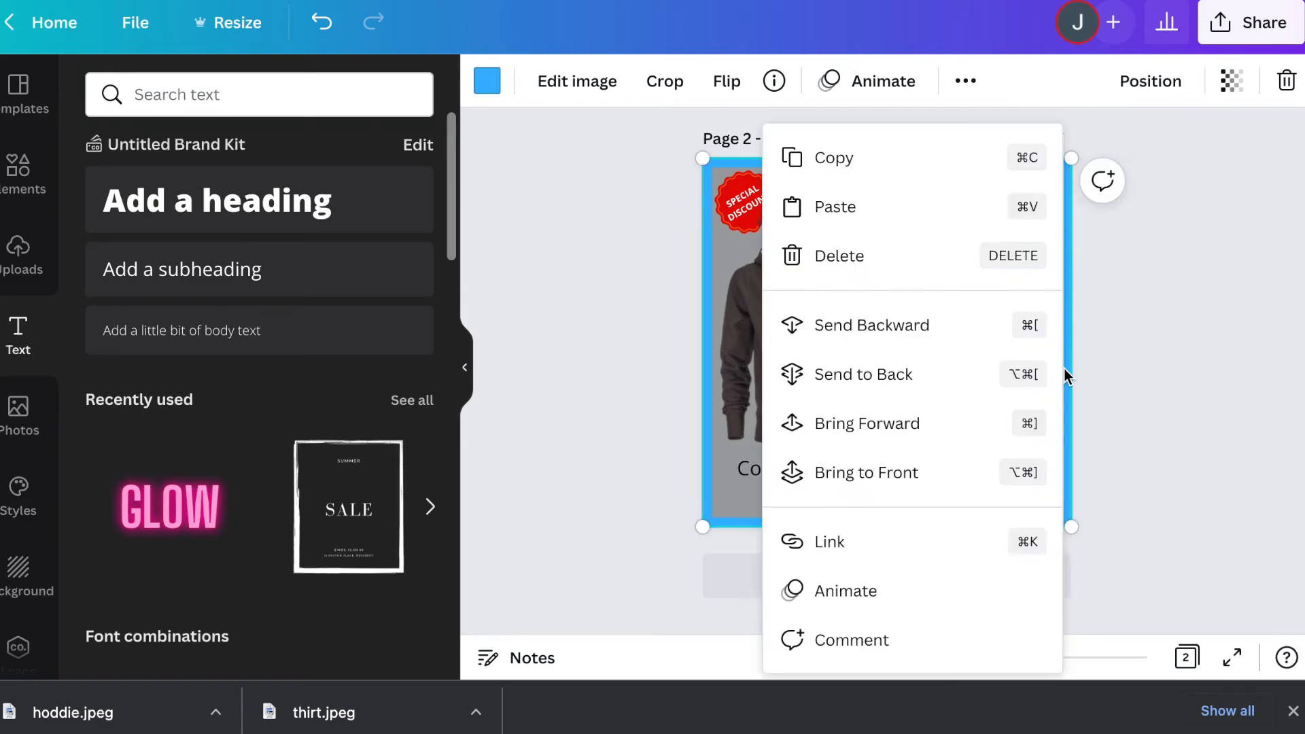
left_click(947, 376)
Step: Shrink the FREE badge to a small sticker and place it at the T-shirt's lower right corner
left_click(1005, 336)
left_click_drag(787, 278, 988, 383)
left_click_drag(1067, 444, 1016, 485)
left_click_drag(920, 420, 990, 455)
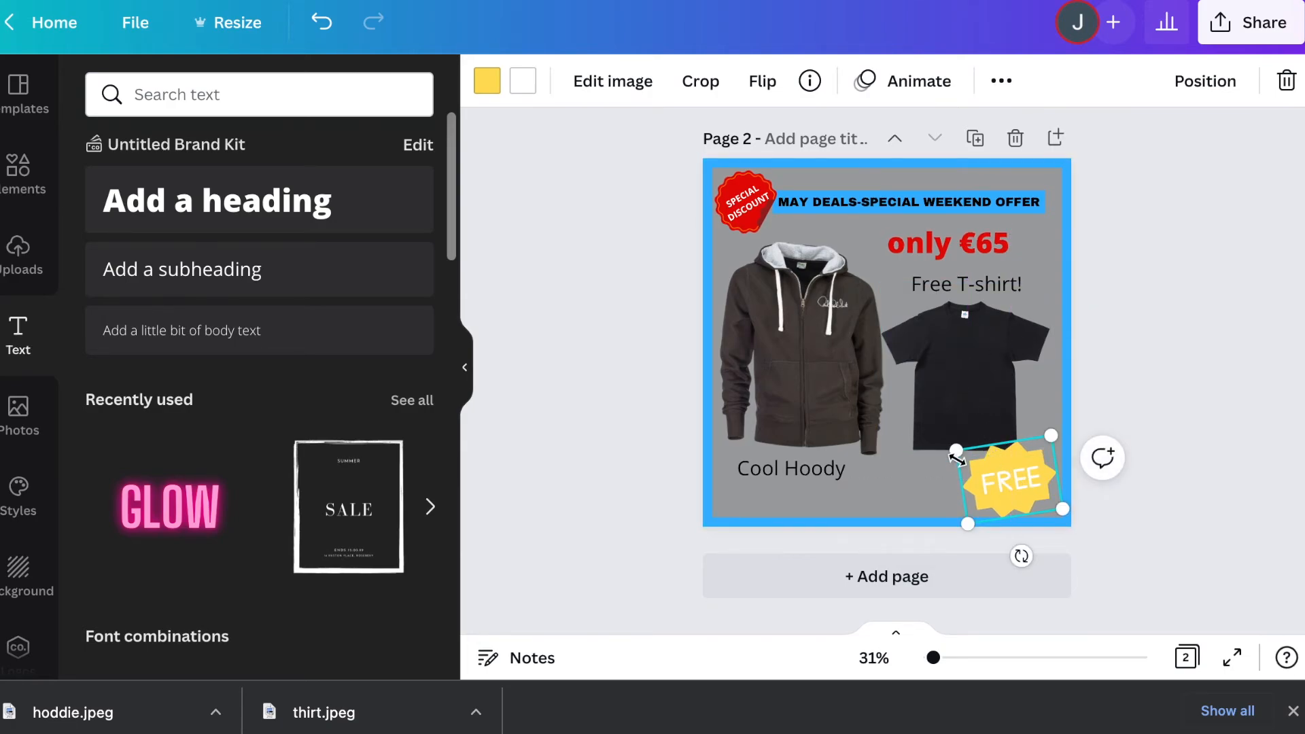
Step: Crop the empty strip above the T-shirt so its image frame clears the "Free T-shirt!" label
left_click(943, 364)
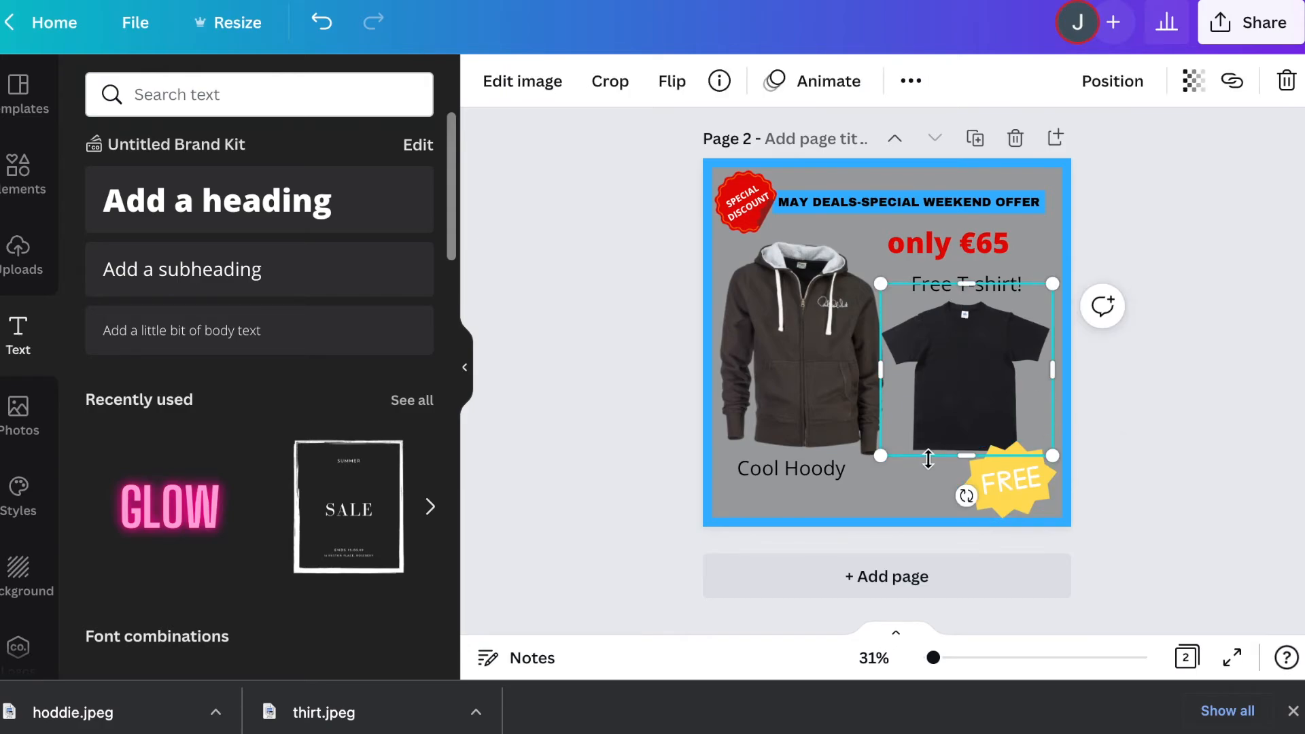
left_click_drag(979, 292, 986, 303)
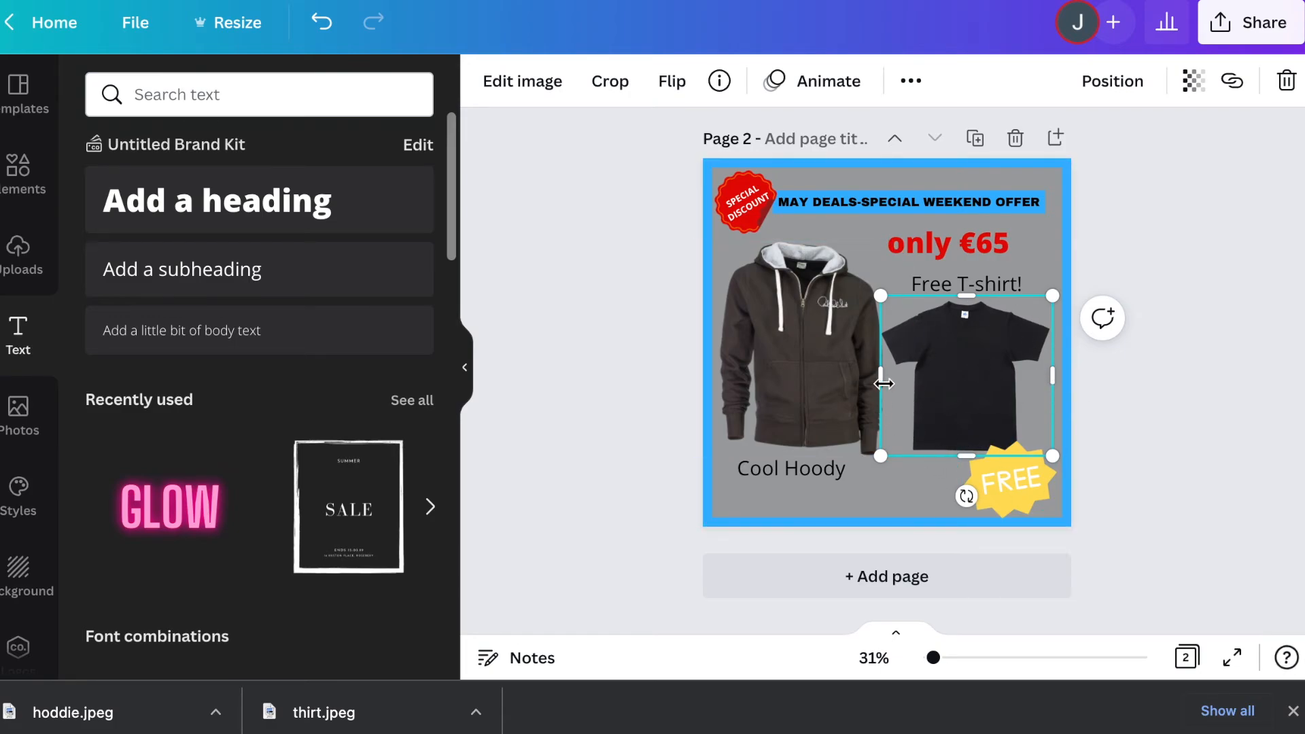
left_click(882, 503)
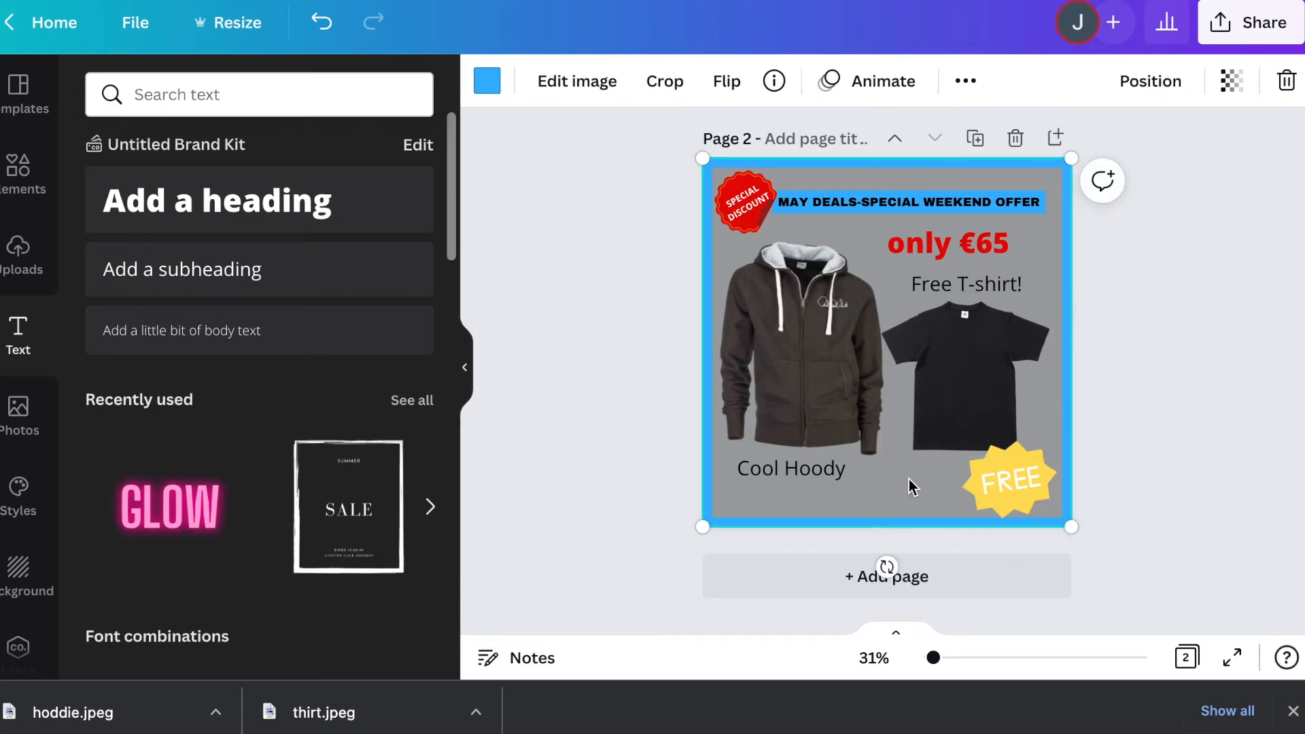
Step: Compare with the page 1 reference, lower the "Cool Hoody" label, and move and slightly enlarge the hoodie to fill the space above it
scroll(872, 316, "up", 5)
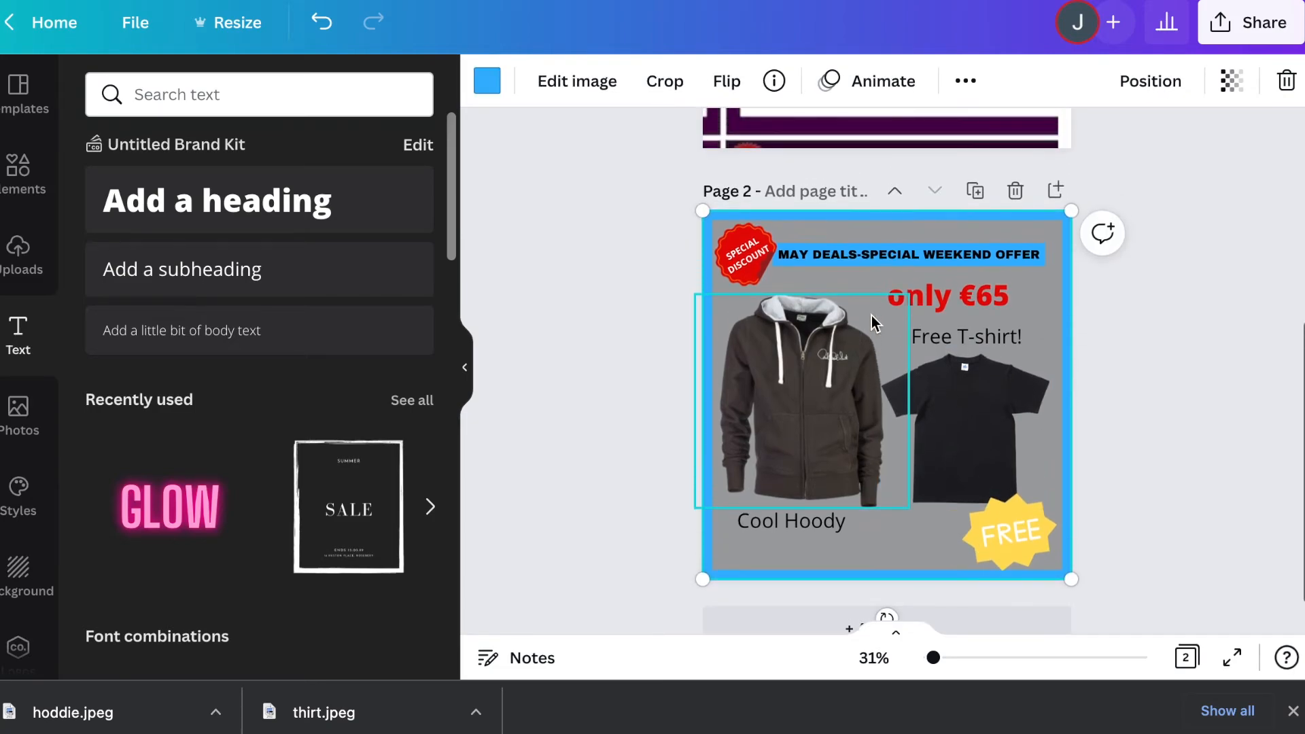
scroll(915, 239, "up", 1)
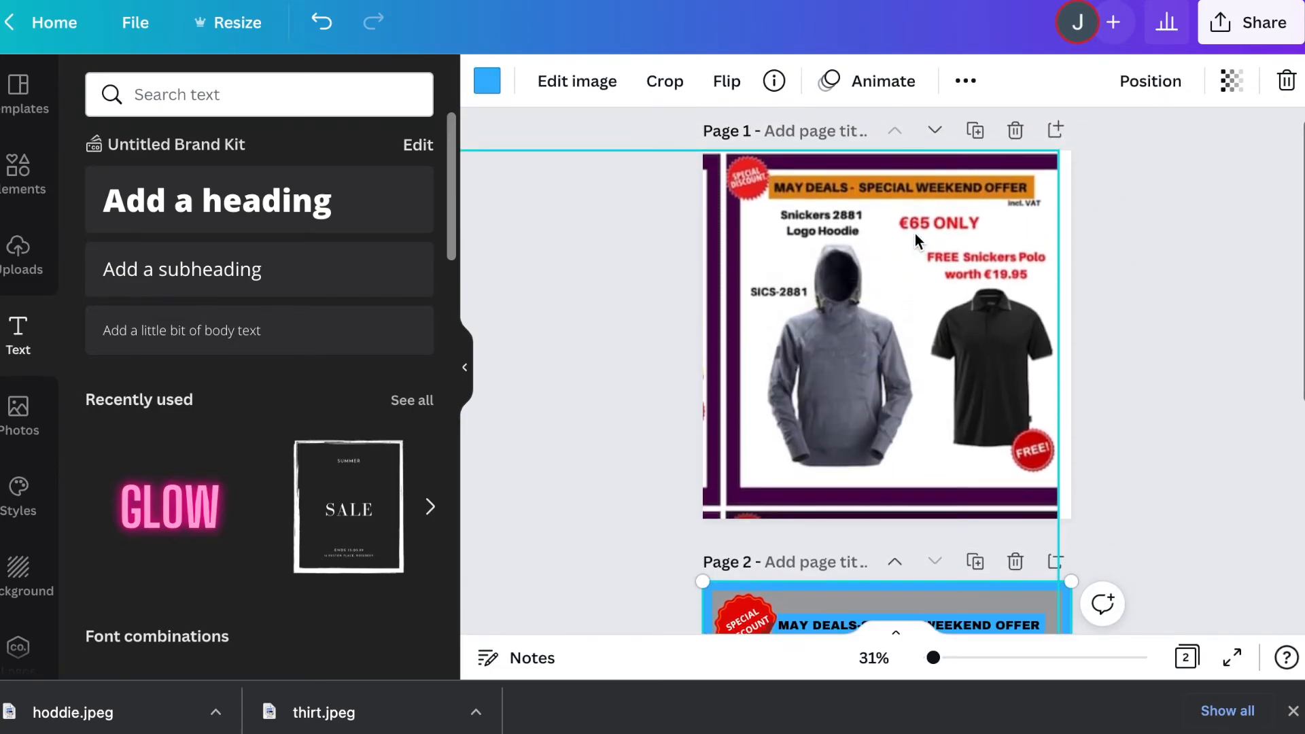
scroll(915, 234, "down", 6)
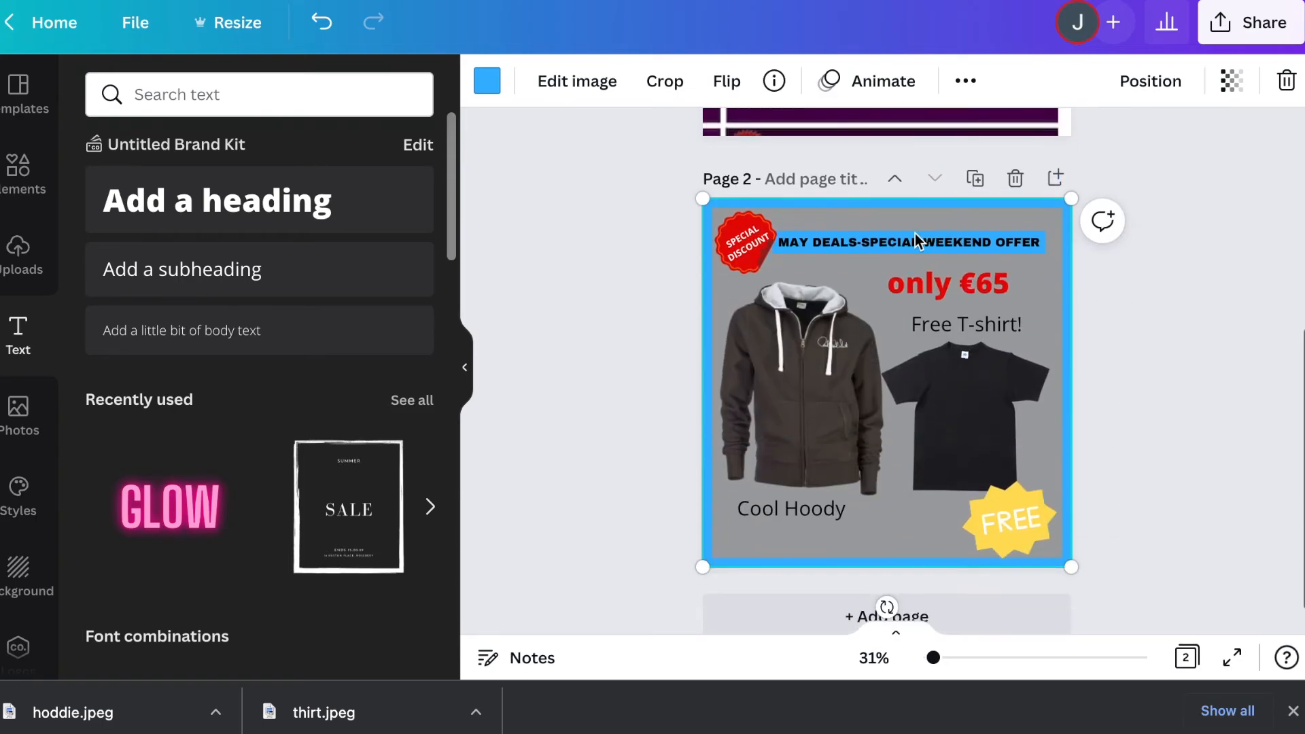
left_click(790, 517)
left_click_drag(790, 532, 790, 536)
left_click_drag(797, 401, 795, 425)
left_click_drag(909, 305, 944, 296)
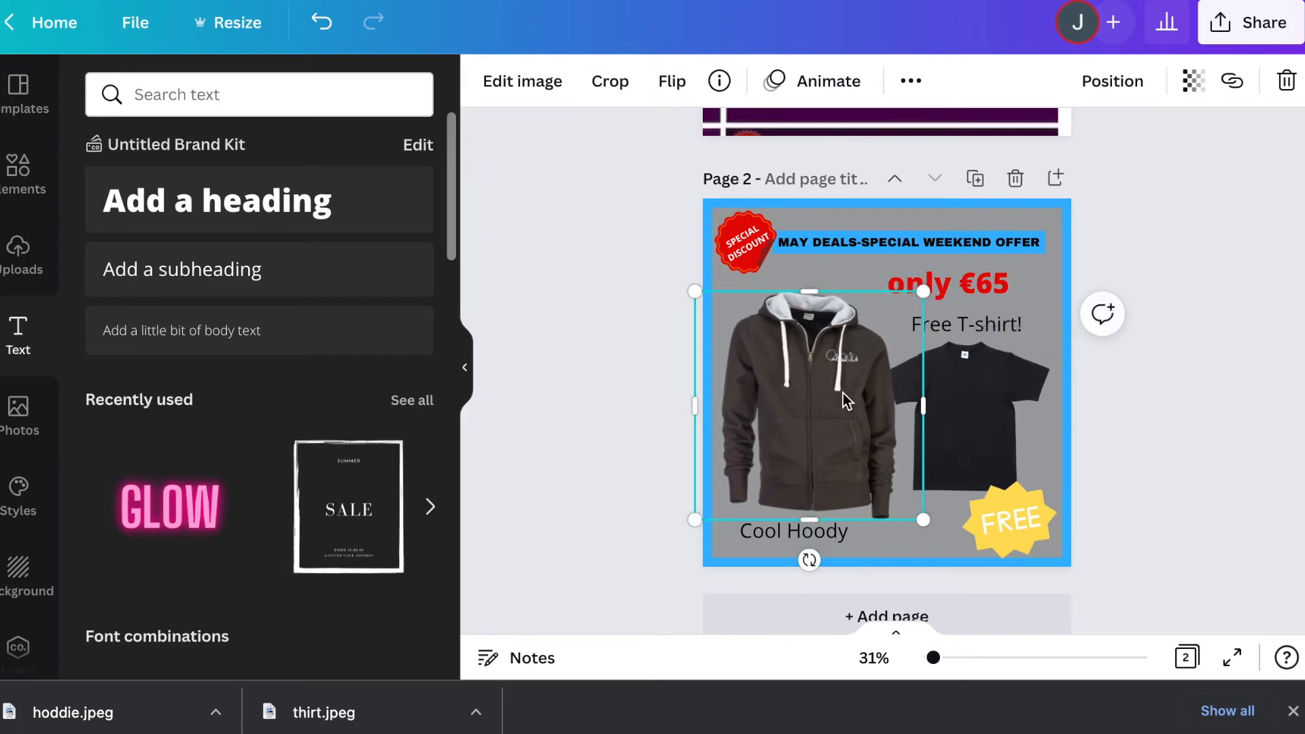
left_click_drag(826, 406, 826, 408)
left_click(972, 429)
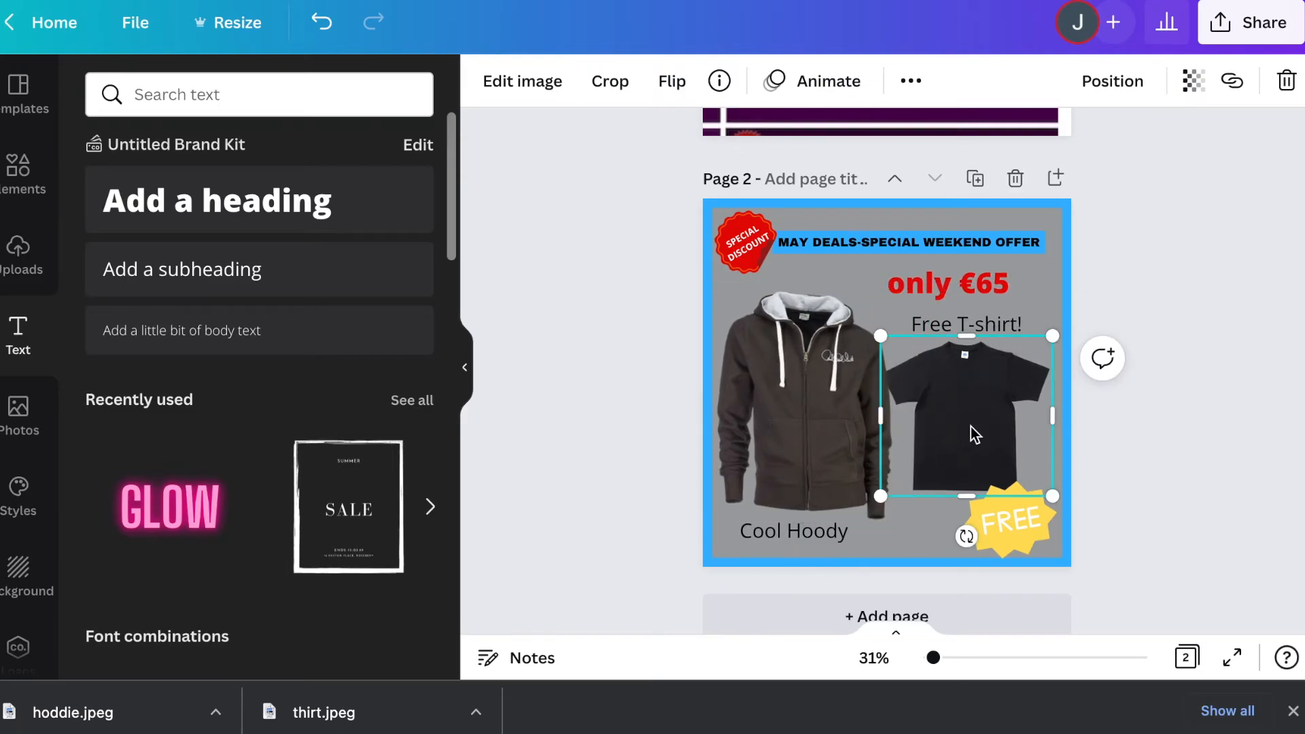
Step: Move the T-shirt away from the hoodie, shrink it slightly to fit inside the blue border, and compare the layout with page 1
left_click_drag(974, 429, 984, 427)
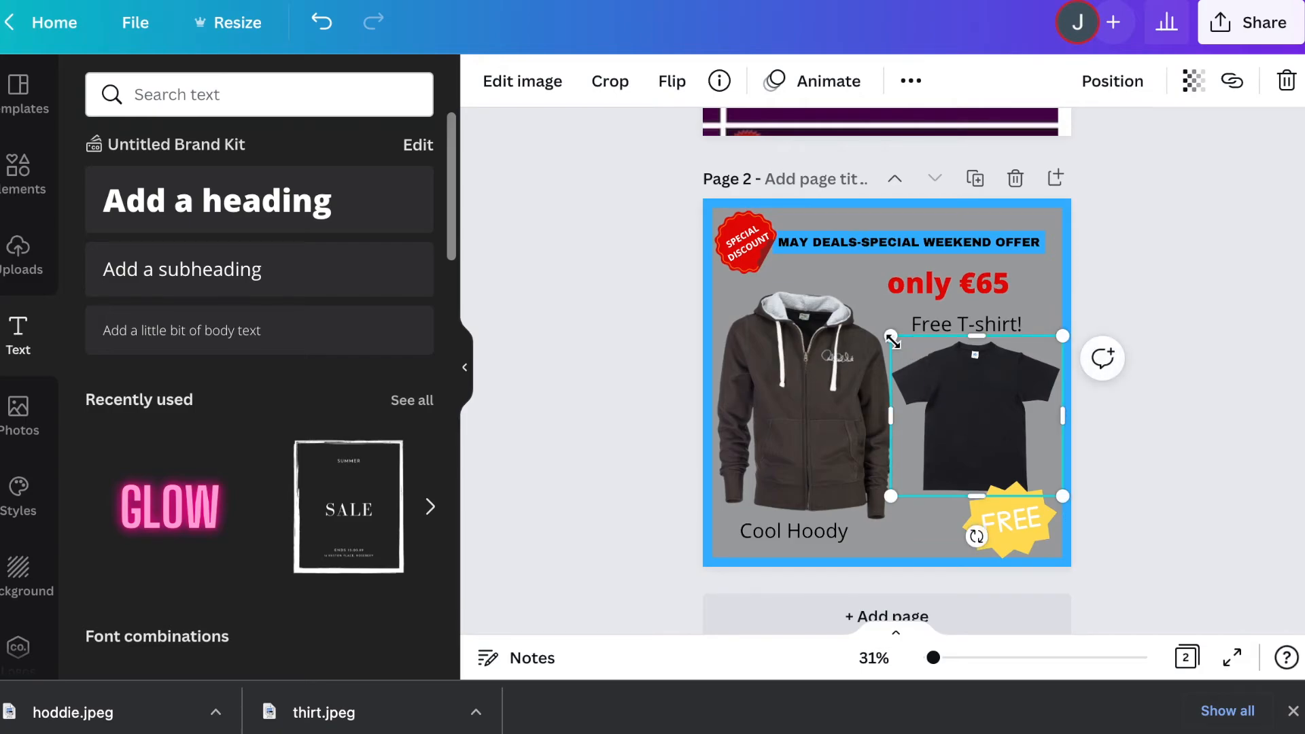
left_click_drag(893, 342, 901, 350)
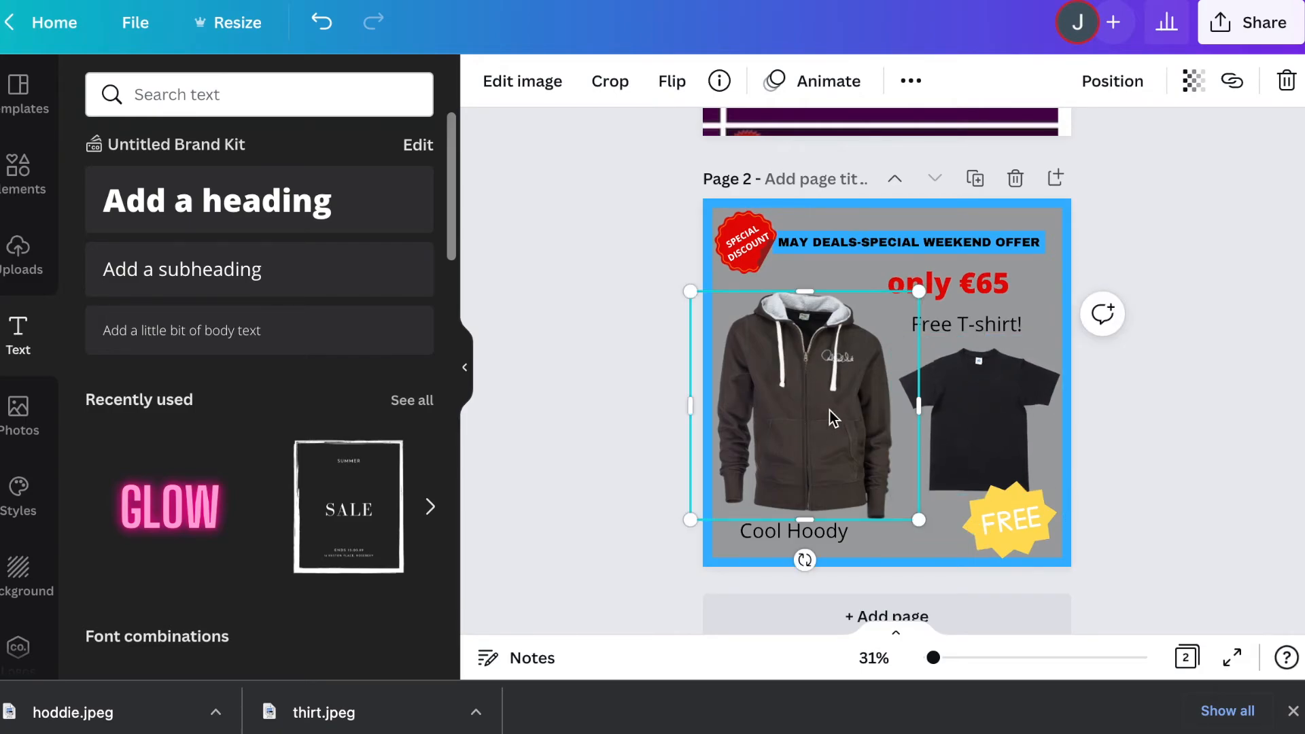
left_click(1205, 321)
scroll(1205, 321, "up", 3)
scroll(1205, 321, "up", 3)
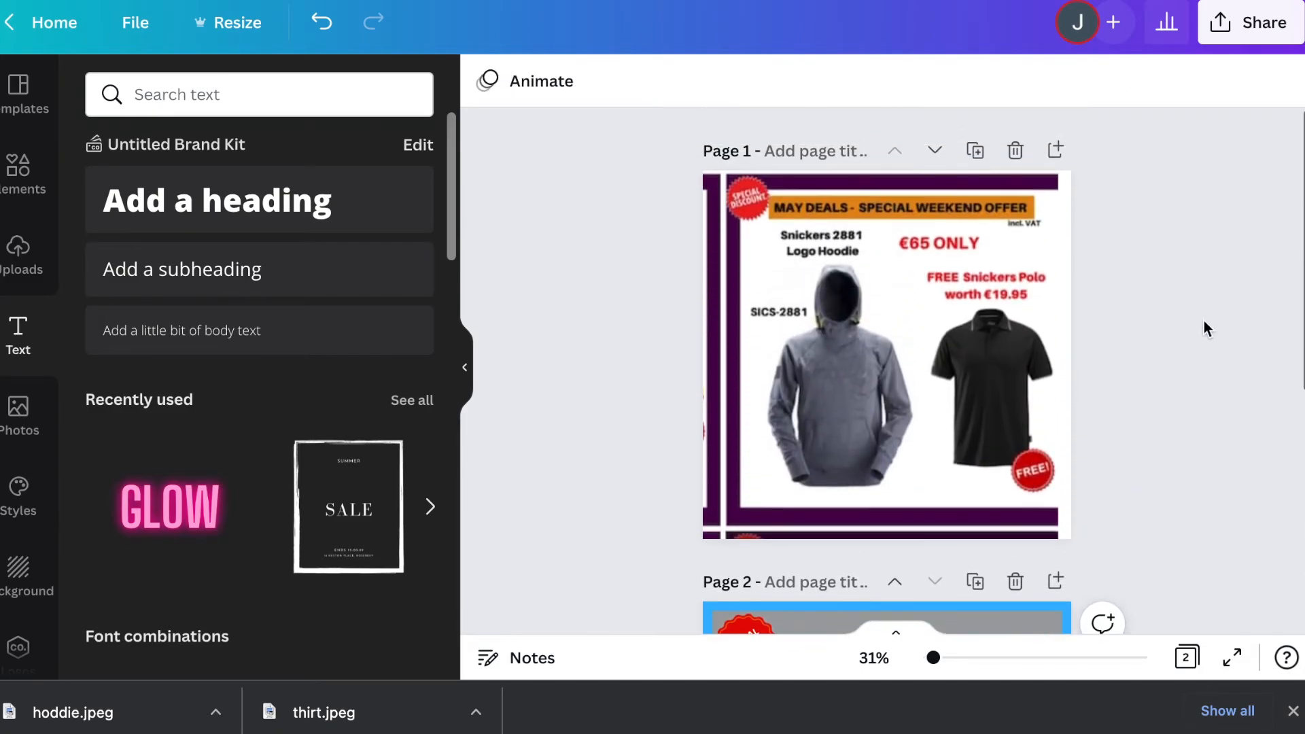
scroll(1058, 423, "down", 3)
scroll(1056, 425, "up", 3)
scroll(865, 321, "down", 5)
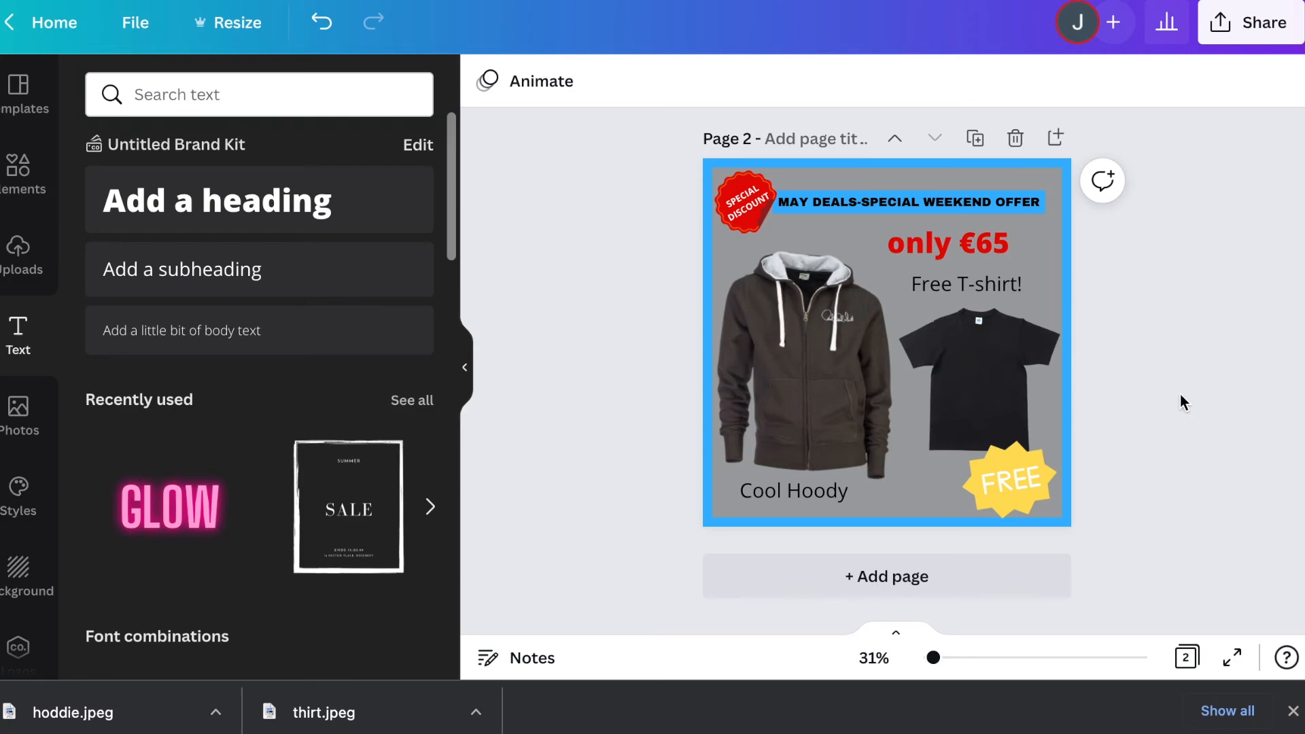
left_click(986, 210)
left_click(1013, 214)
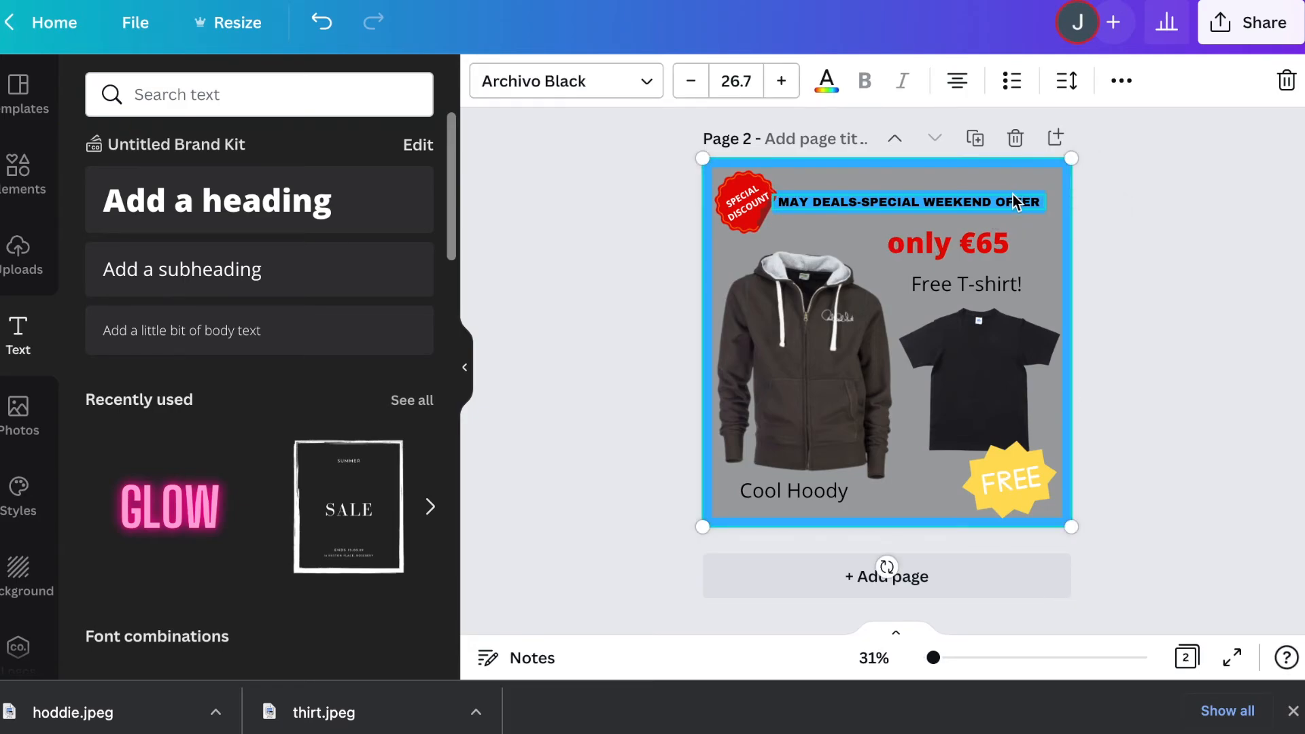
left_click_drag(1002, 192, 1008, 193)
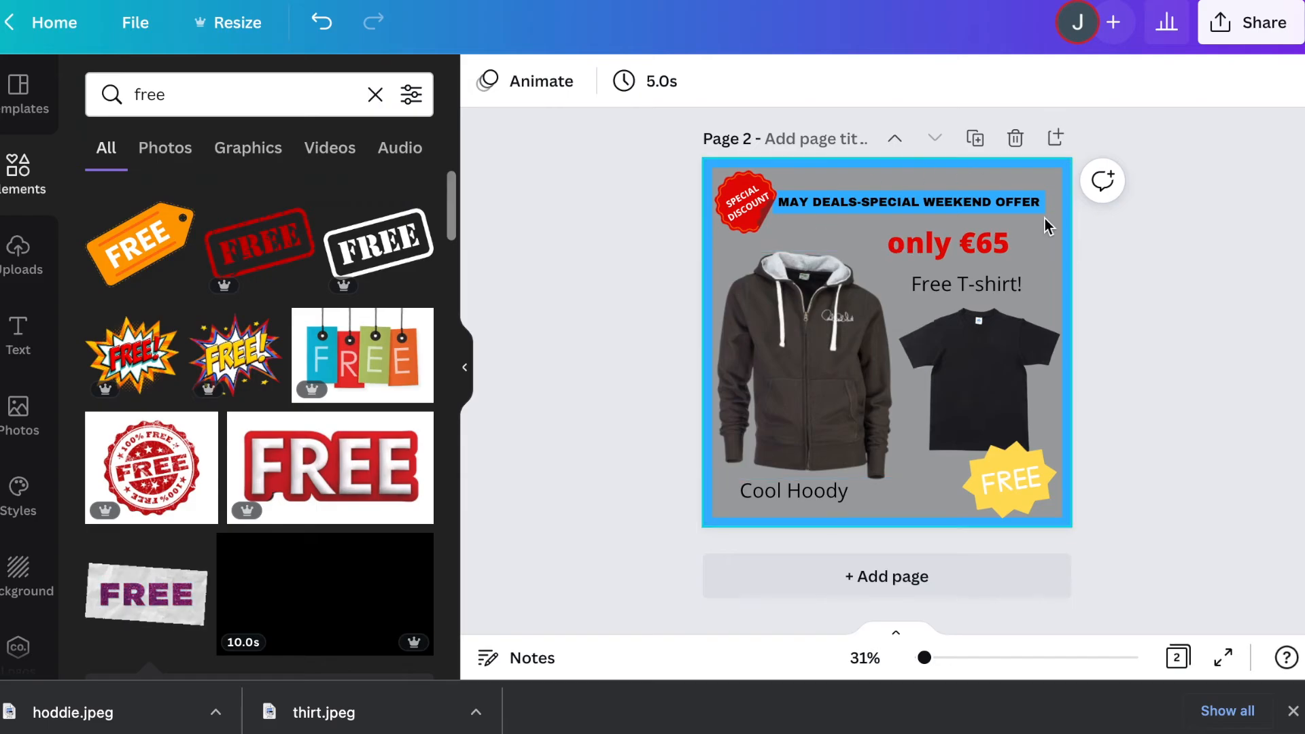
Step: Examine the design's download options, including the available file types, the export size and the page selection
left_click(1273, 40)
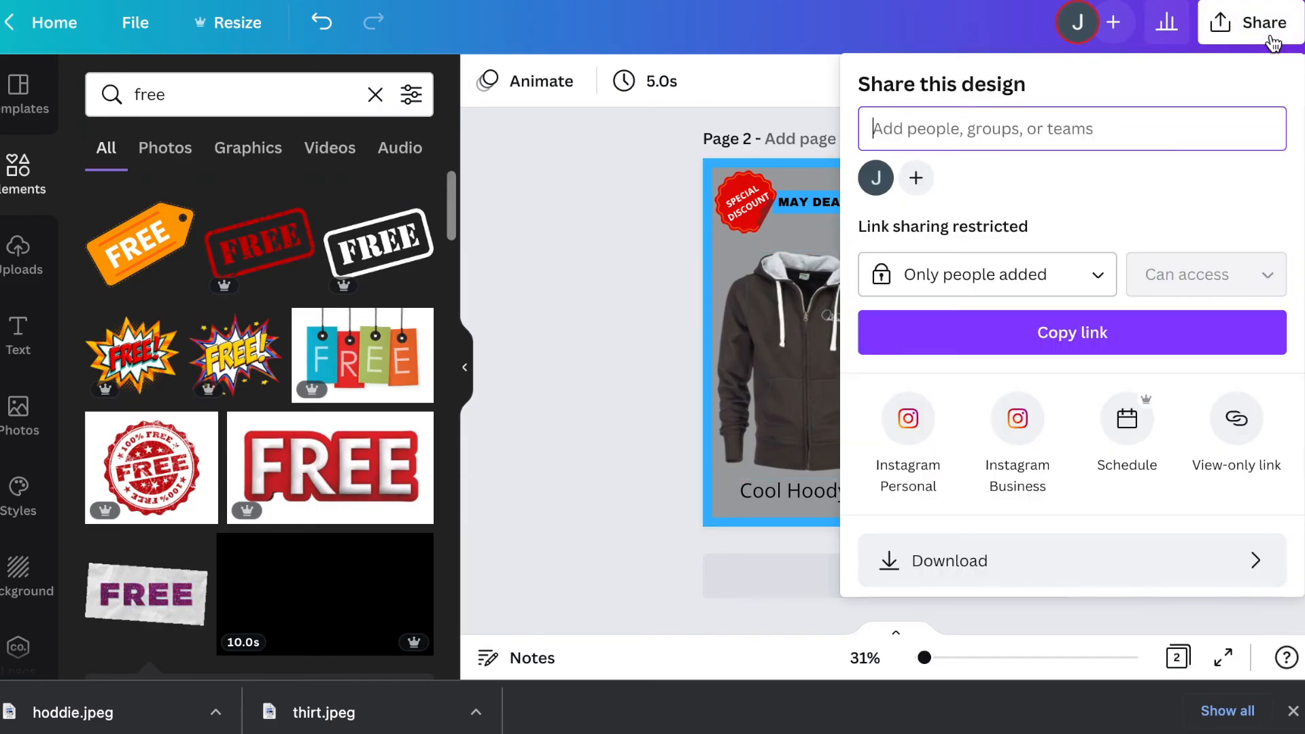
scroll(1165, 350, "down", 3)
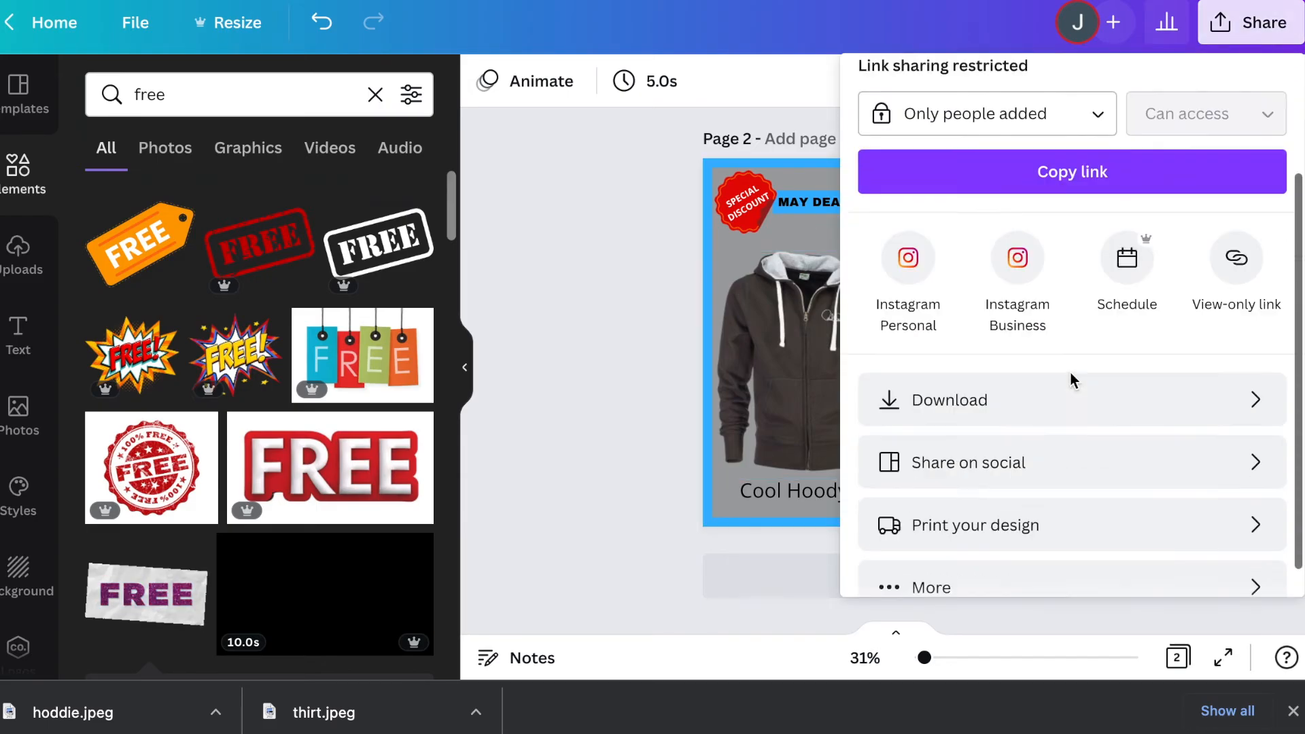
left_click(1217, 368)
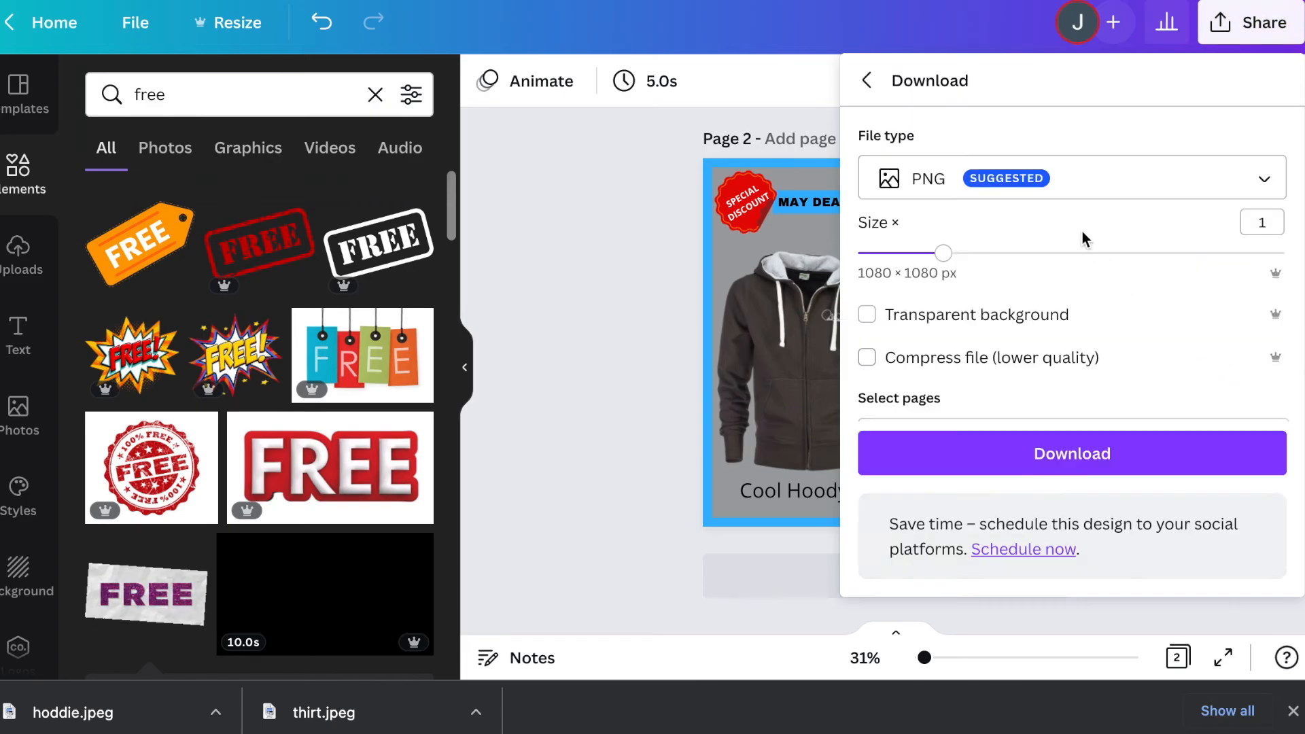
left_click(1043, 184)
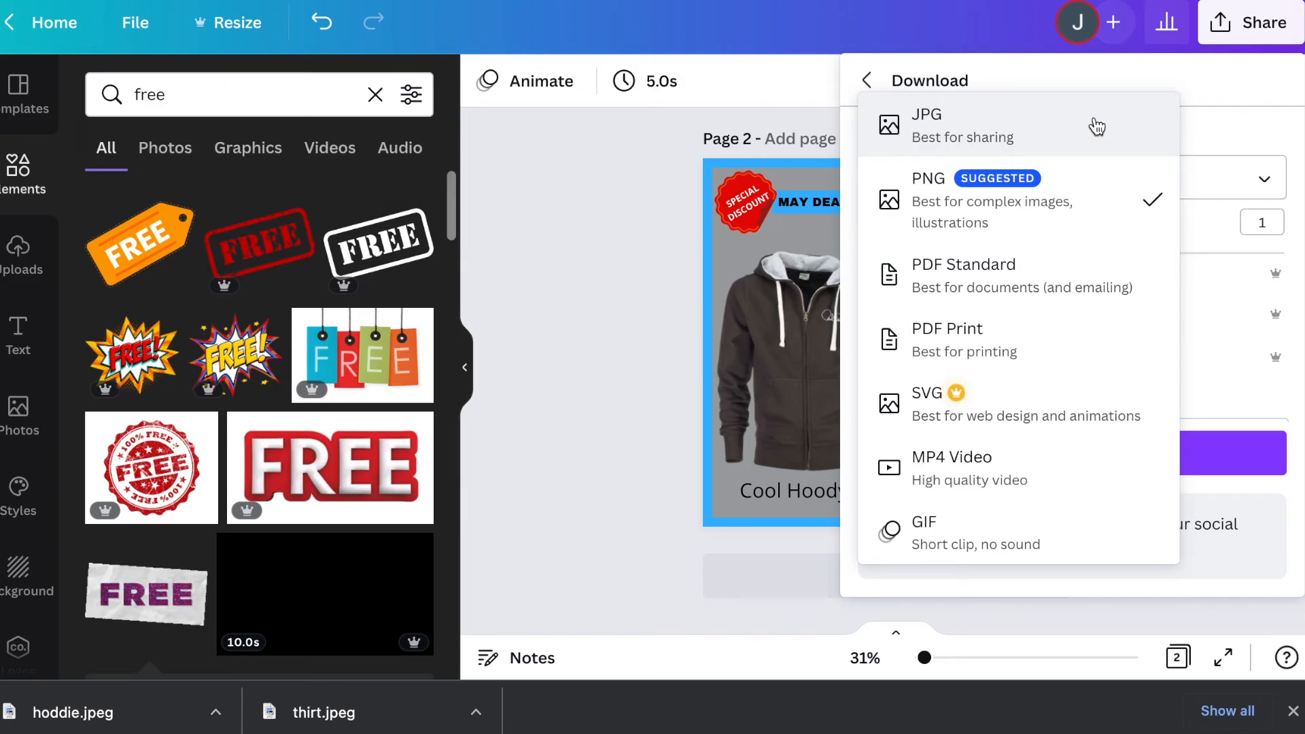
left_click(1085, 236)
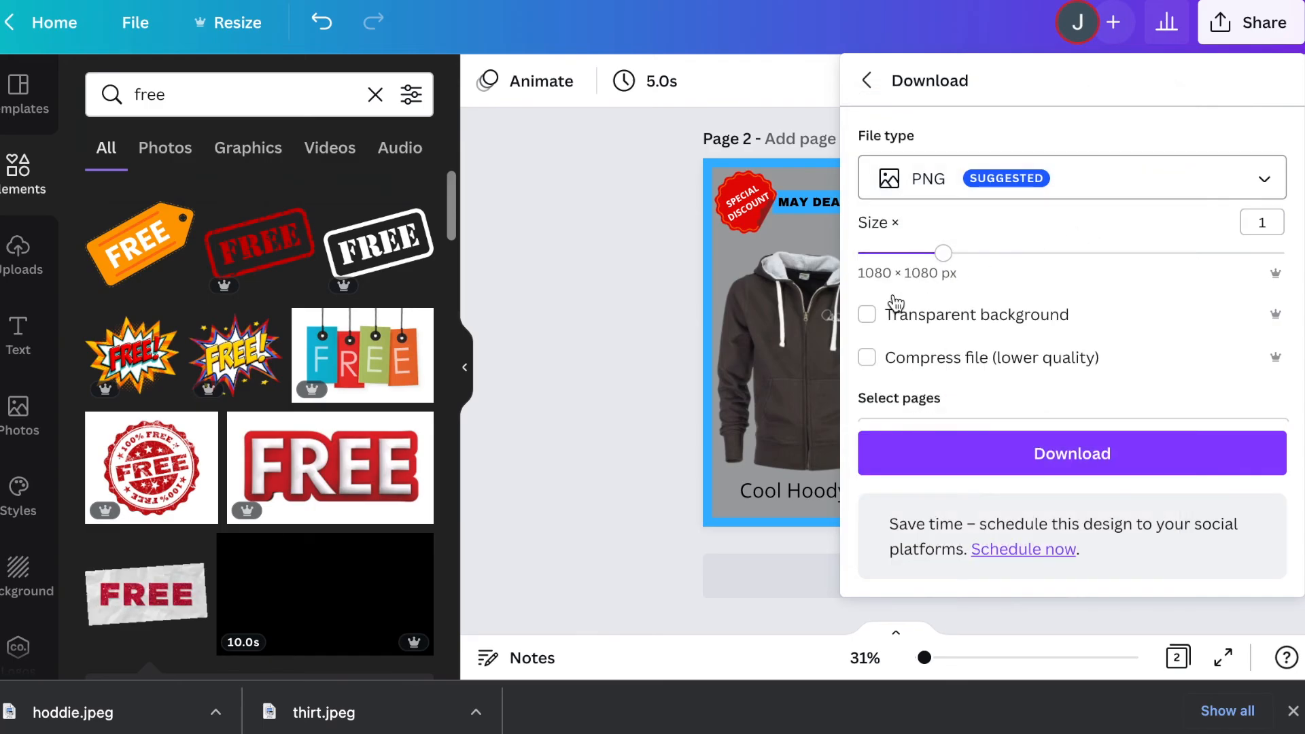
mouse_move(946, 258)
left_mouse_down()
mouse_move(1195, 265)
mouse_move(971, 265)
left_mouse_up()
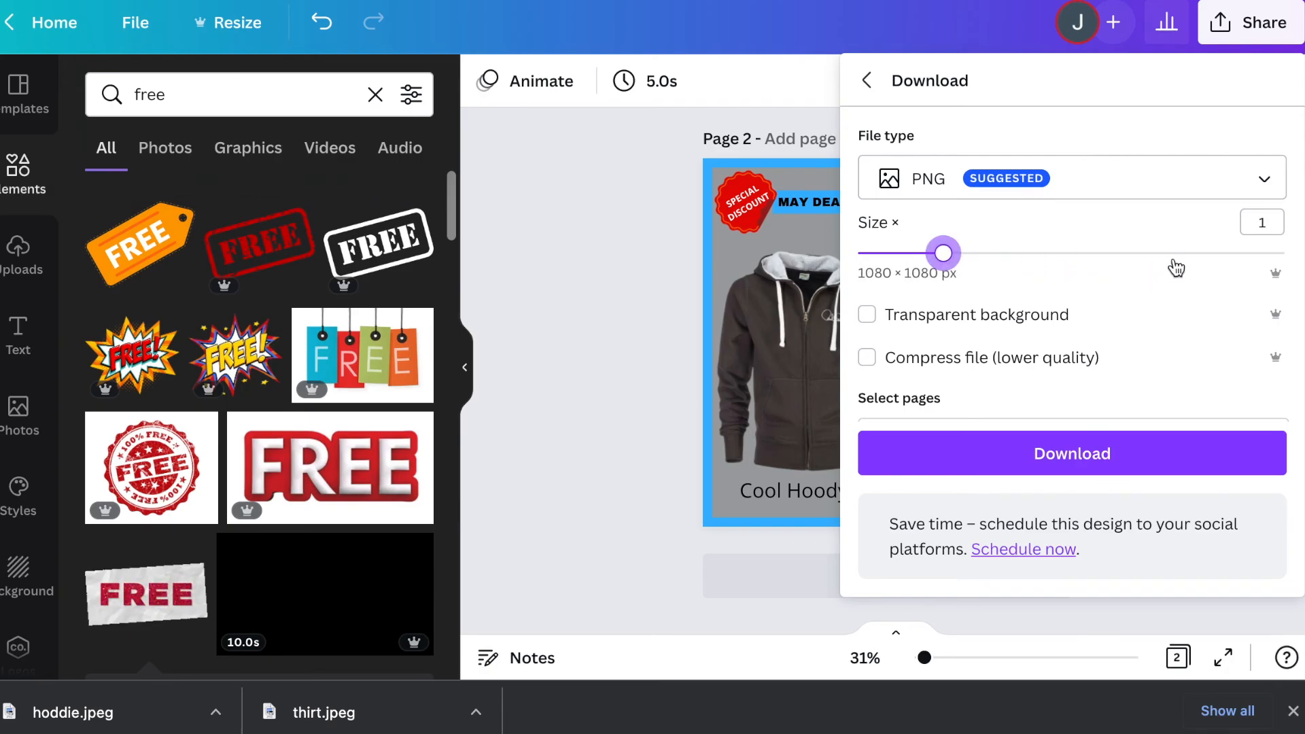
scroll(1098, 355, "down", 2)
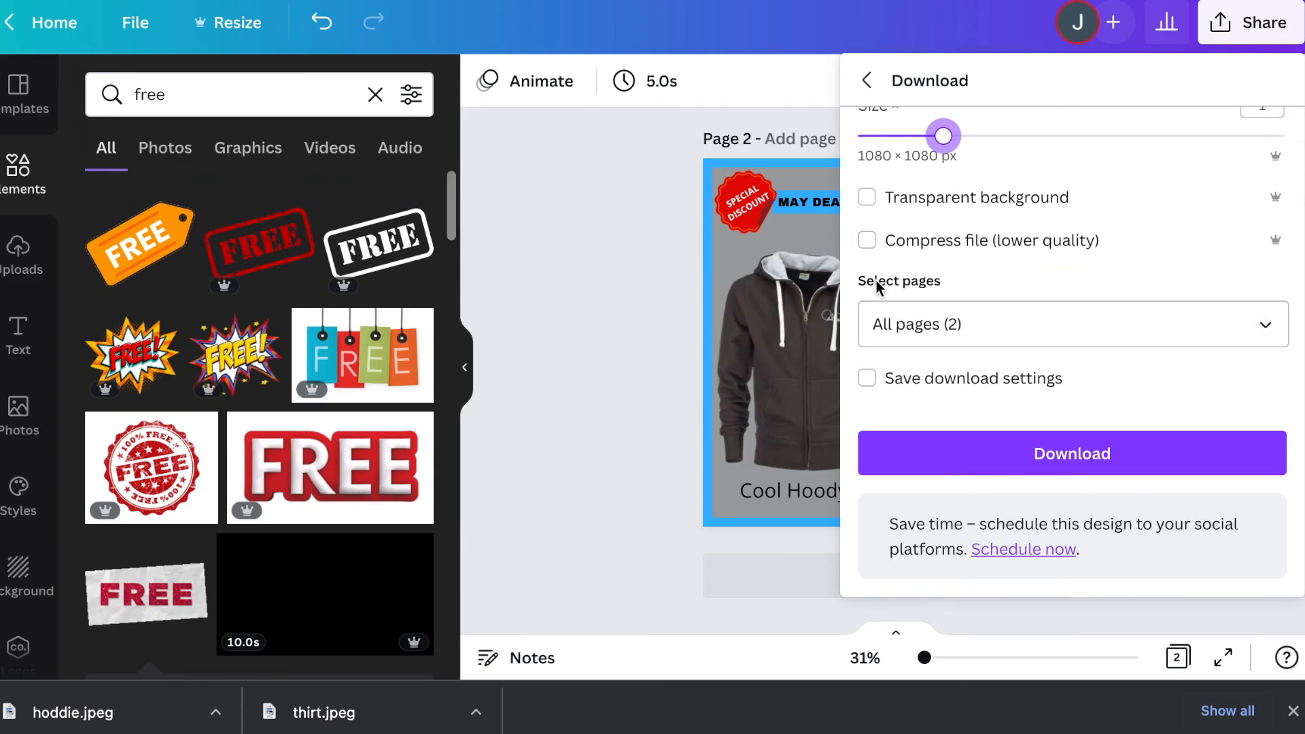
left_click(556, 434)
scroll(711, 316, "up", 5)
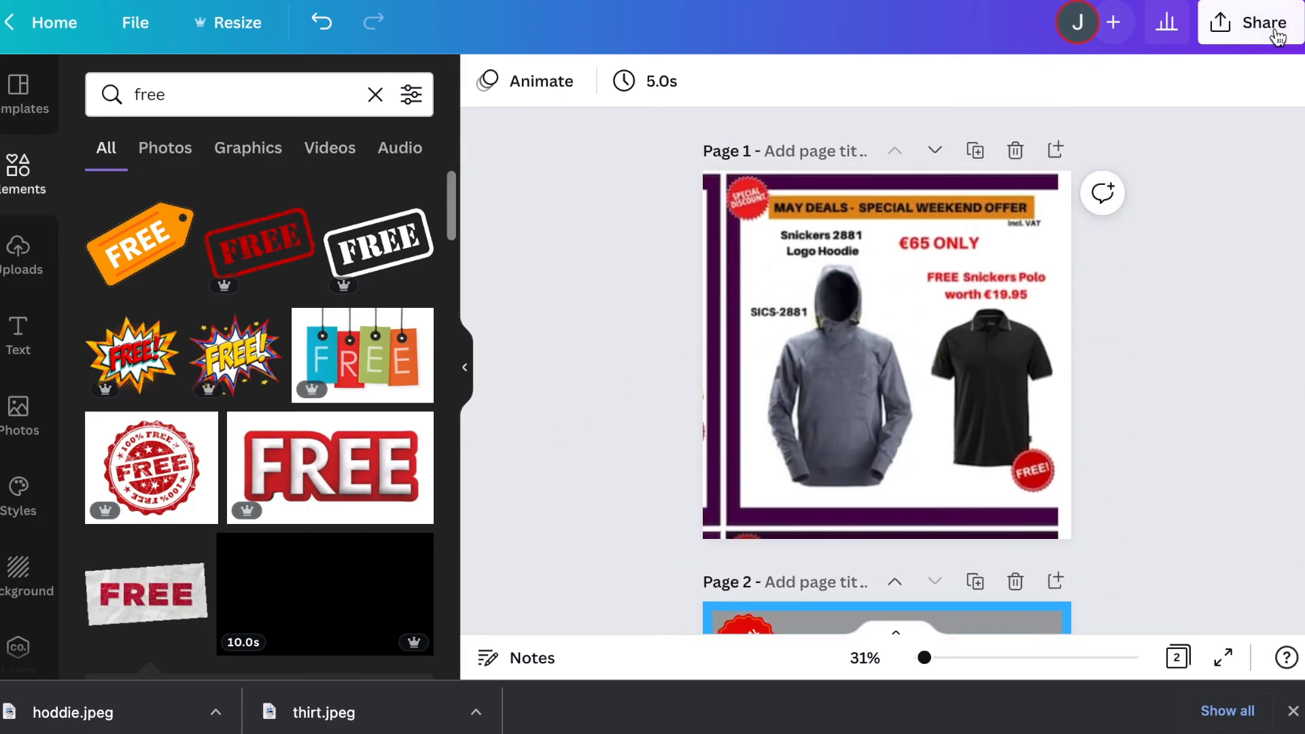
Step: Download only page 2 of the design as a PNG
left_click(1251, 22)
scroll(1193, 218, "down", 3)
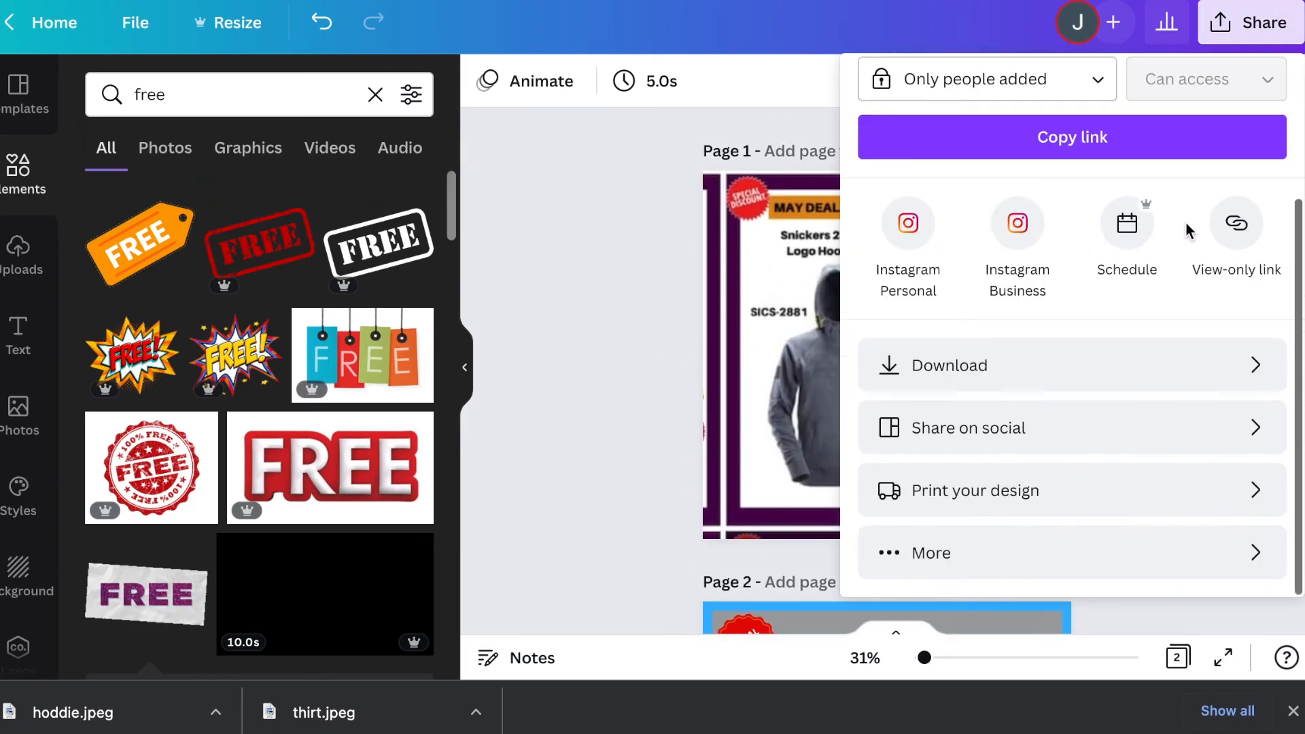
left_click(1183, 358)
left_click(1263, 414)
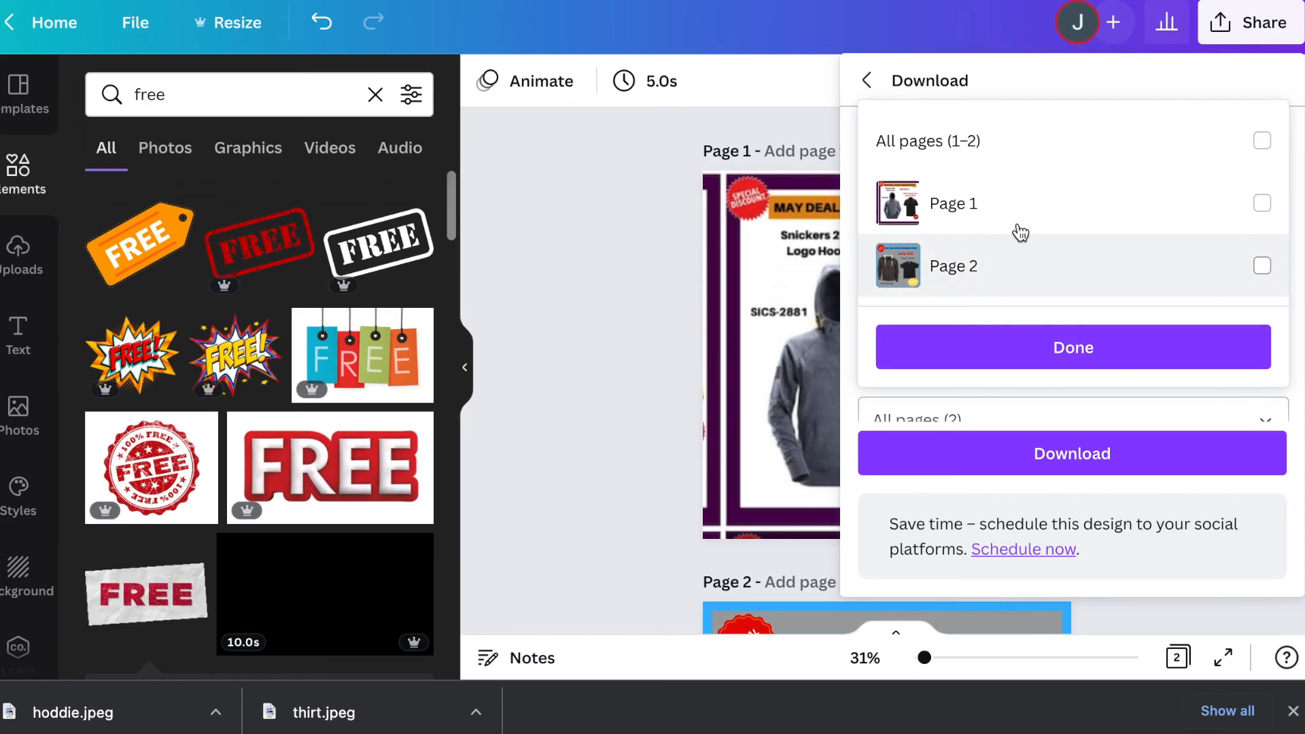
left_click(1262, 266)
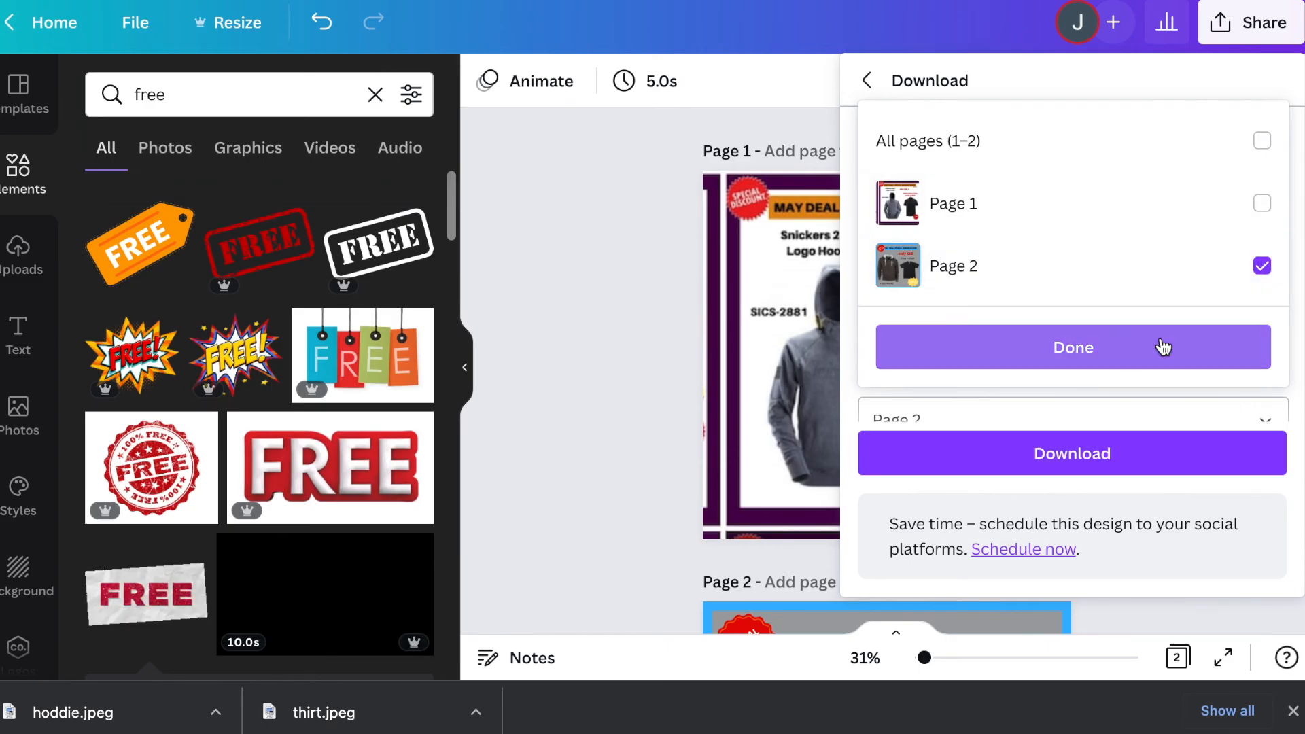
left_click(1163, 345)
left_click(1091, 455)
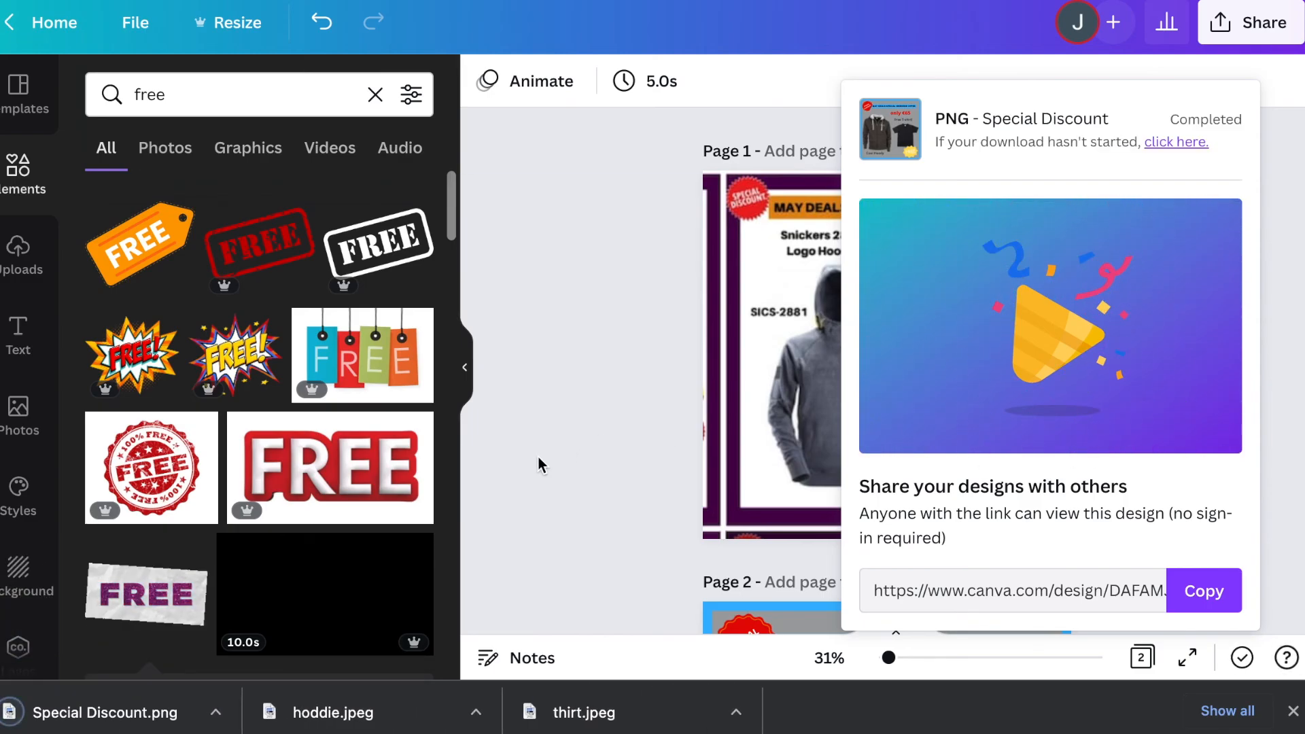
Step: Open the downloaded Special Discount.png, position its window so the whole graphic can be checked, and close it
left_click(97, 713)
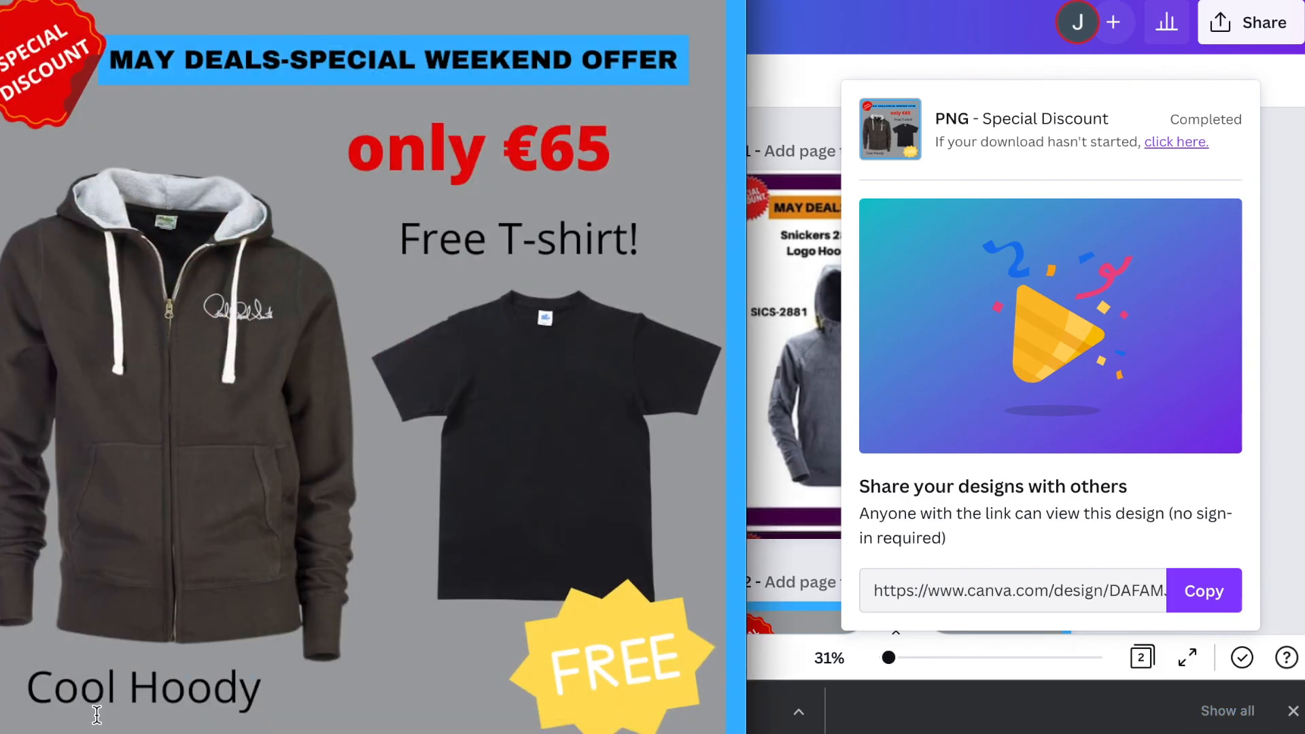
left_click_drag(272, 245, 530, 279)
left_click(414, 369)
left_click_drag(136, 2, 299, 135)
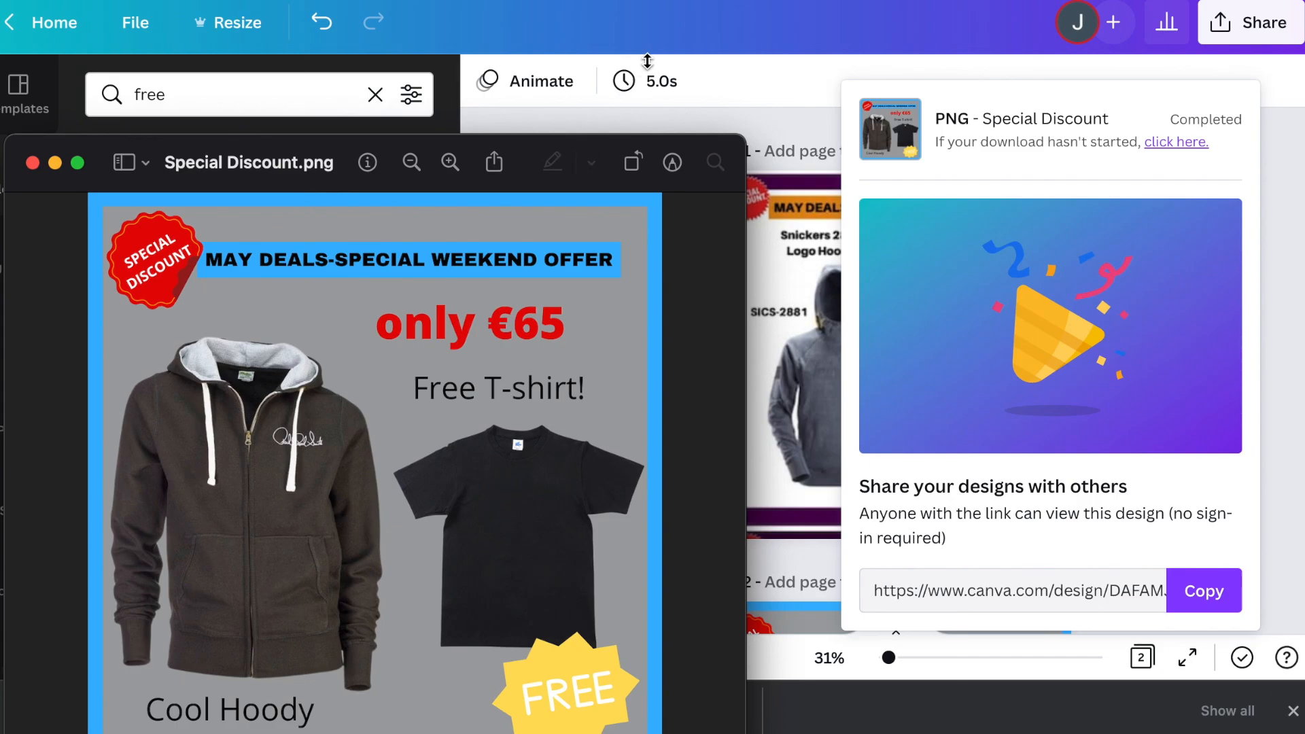
left_click_drag(623, 142, 697, 26)
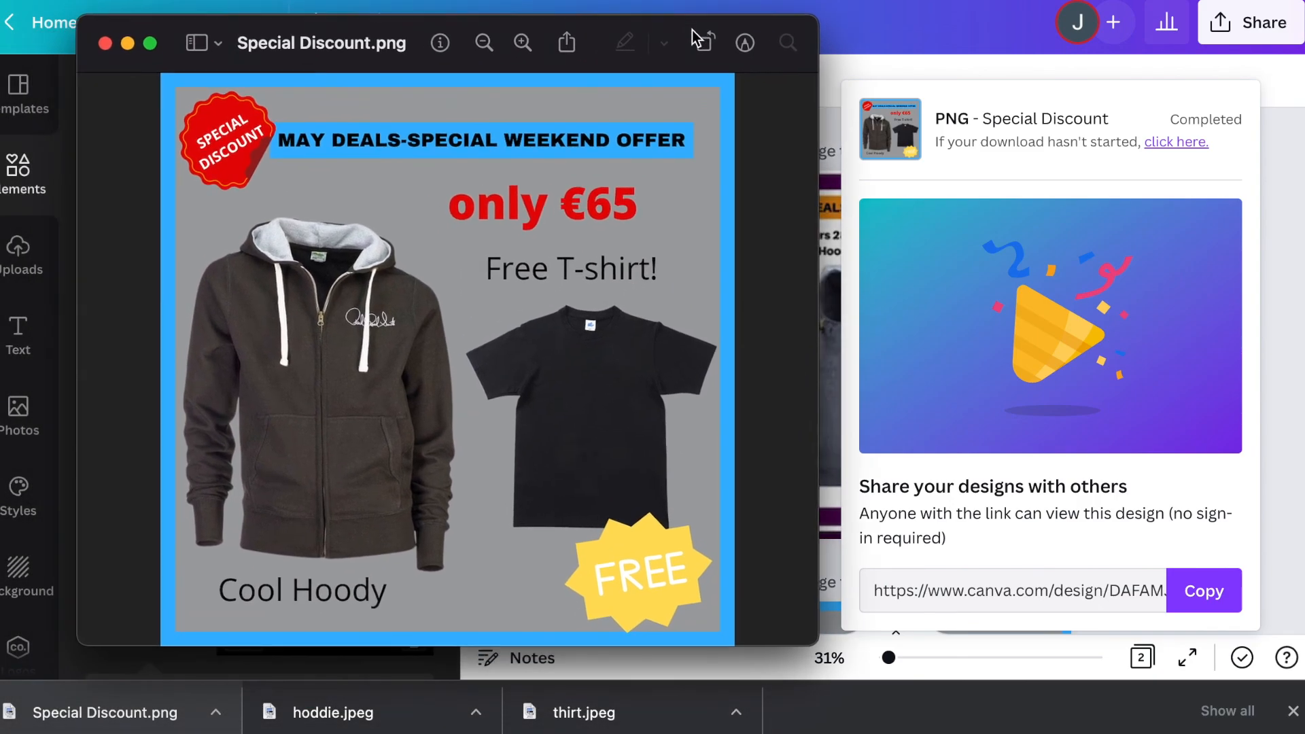
key("super+w")
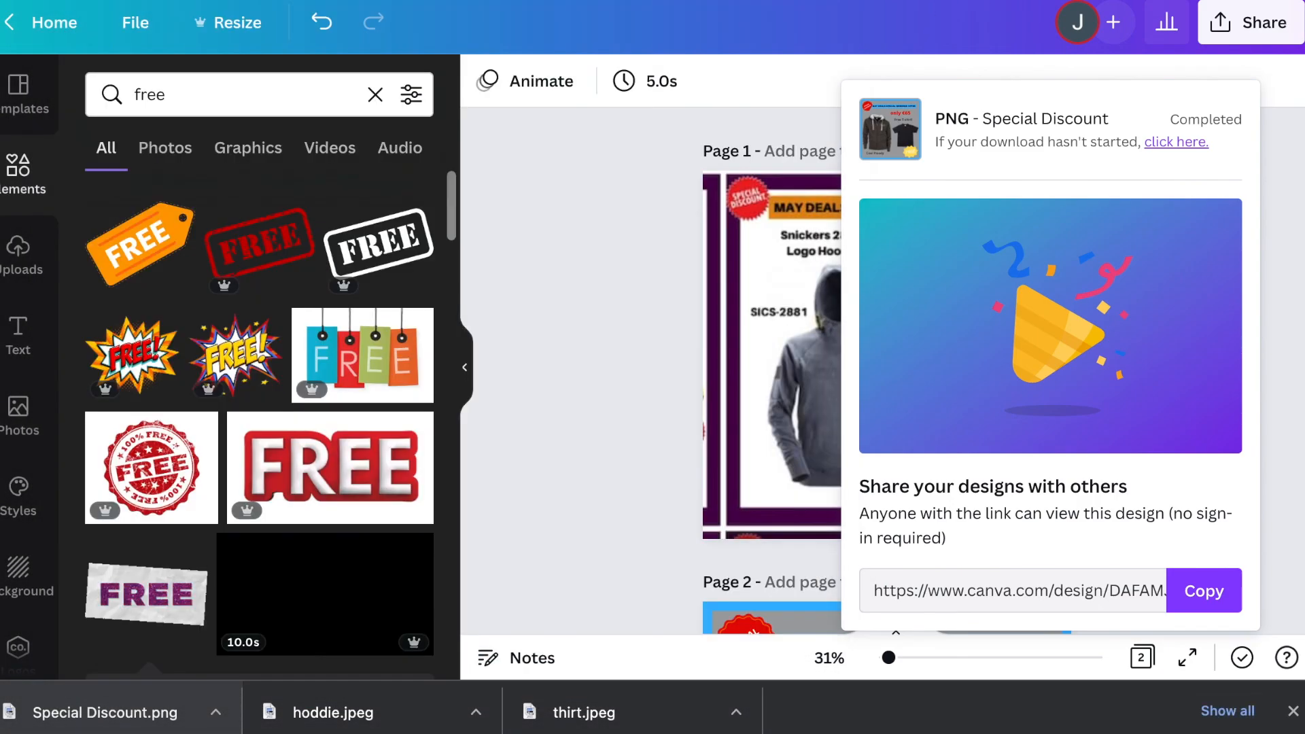
Step: Switch to Twitter in the browser and attach Special Discount.png from Downloads to a new tweet
key("ctrl+Tab")
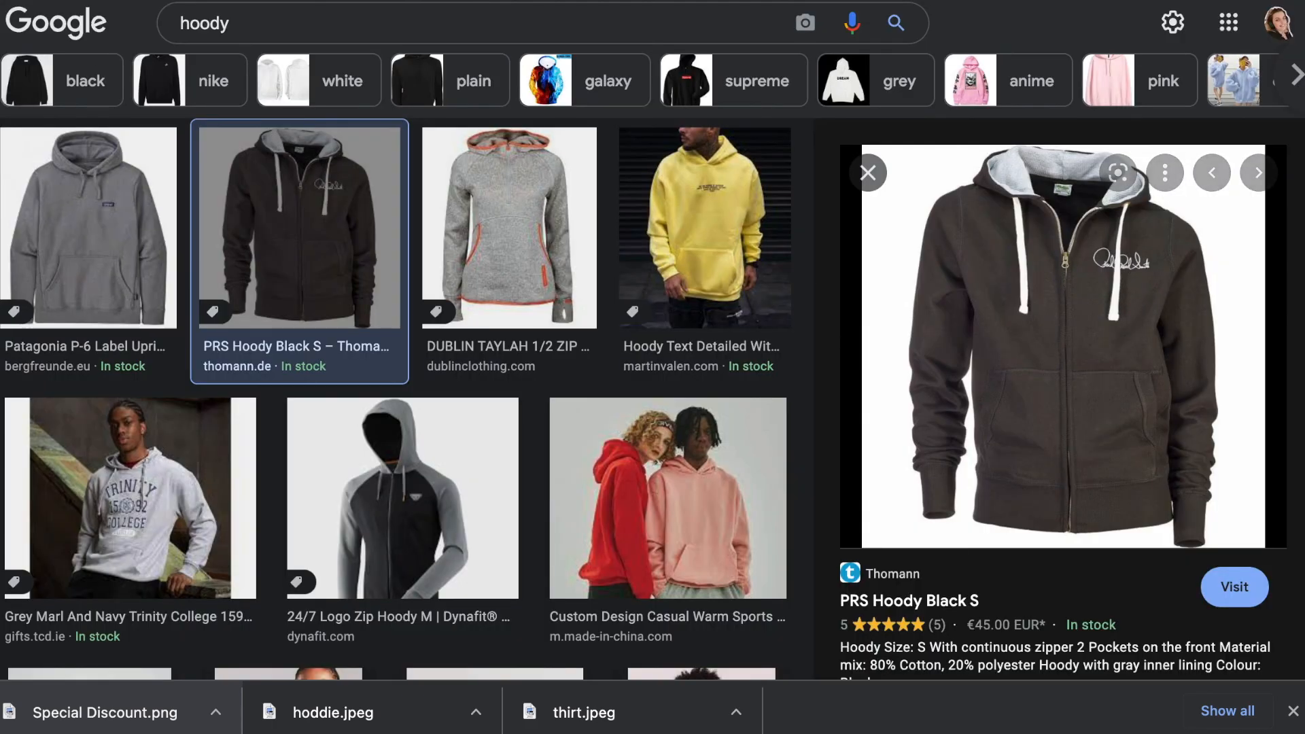
key("super+l")
type("tw")
key("Return")
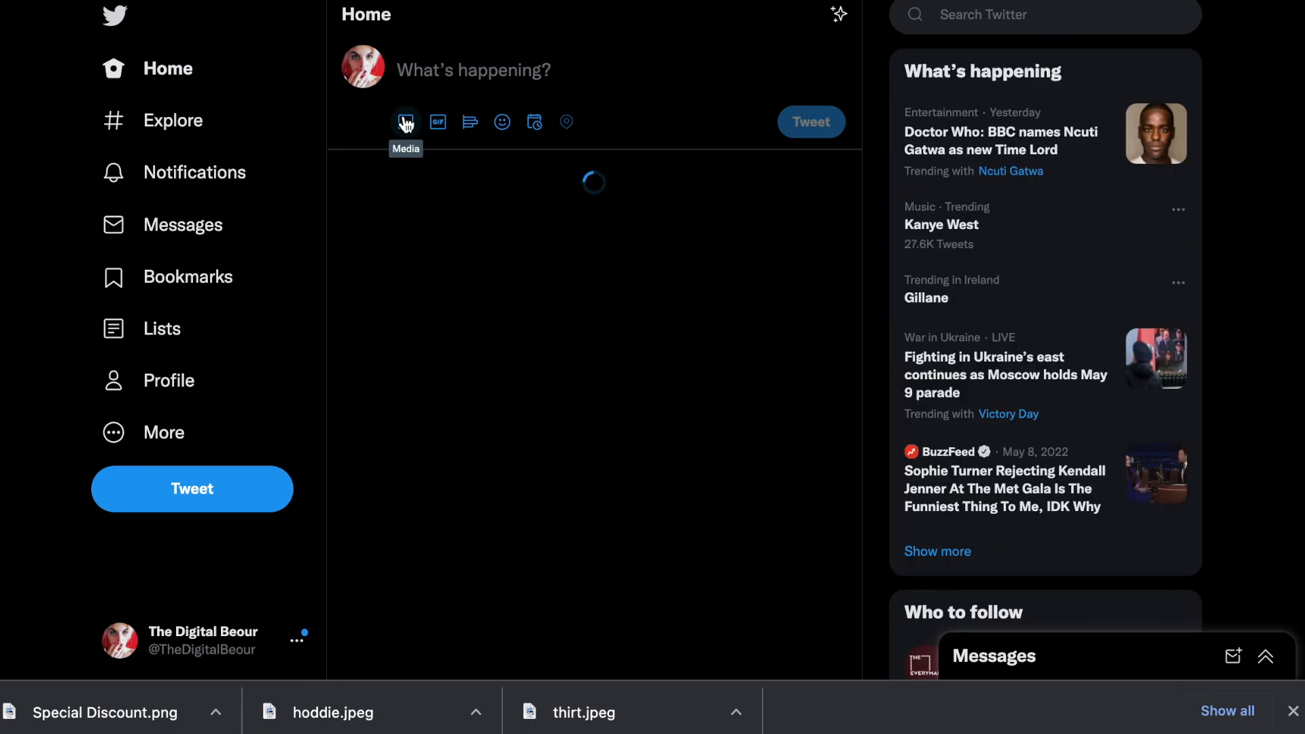
left_click(406, 123)
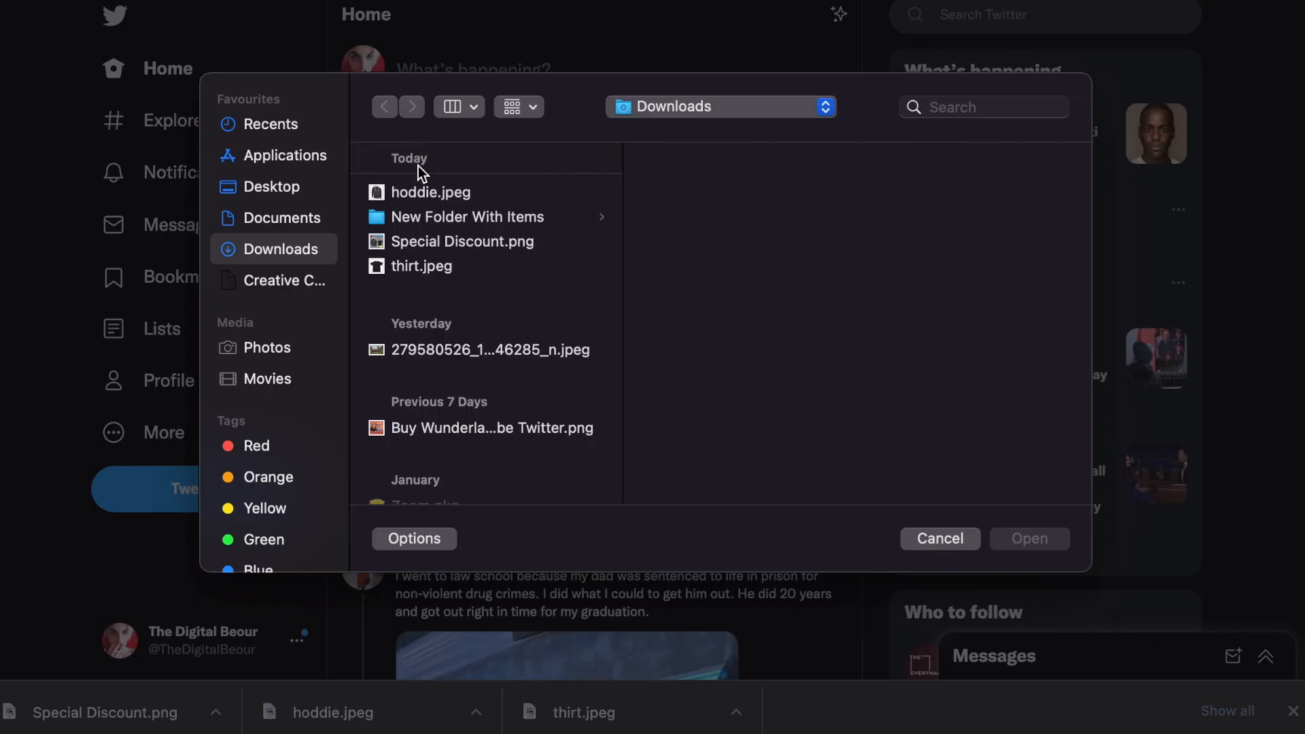
left_click(429, 248)
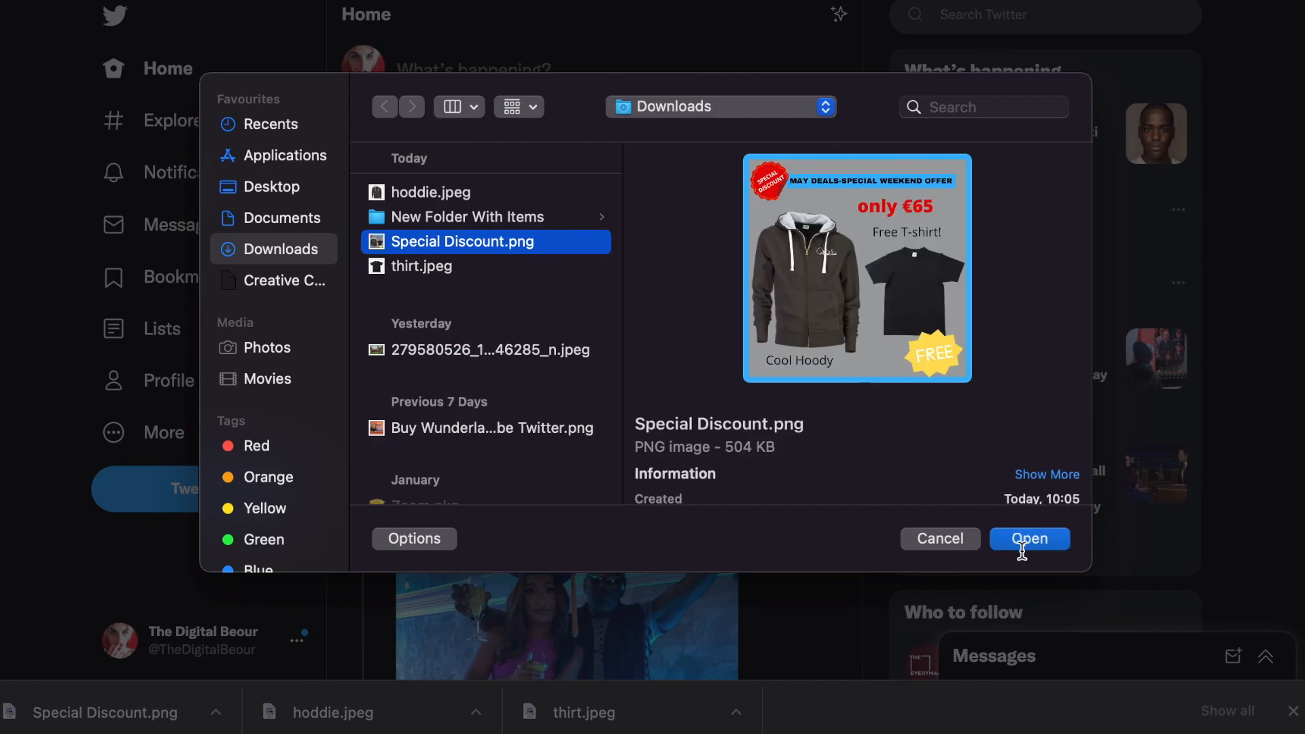
left_click(1022, 539)
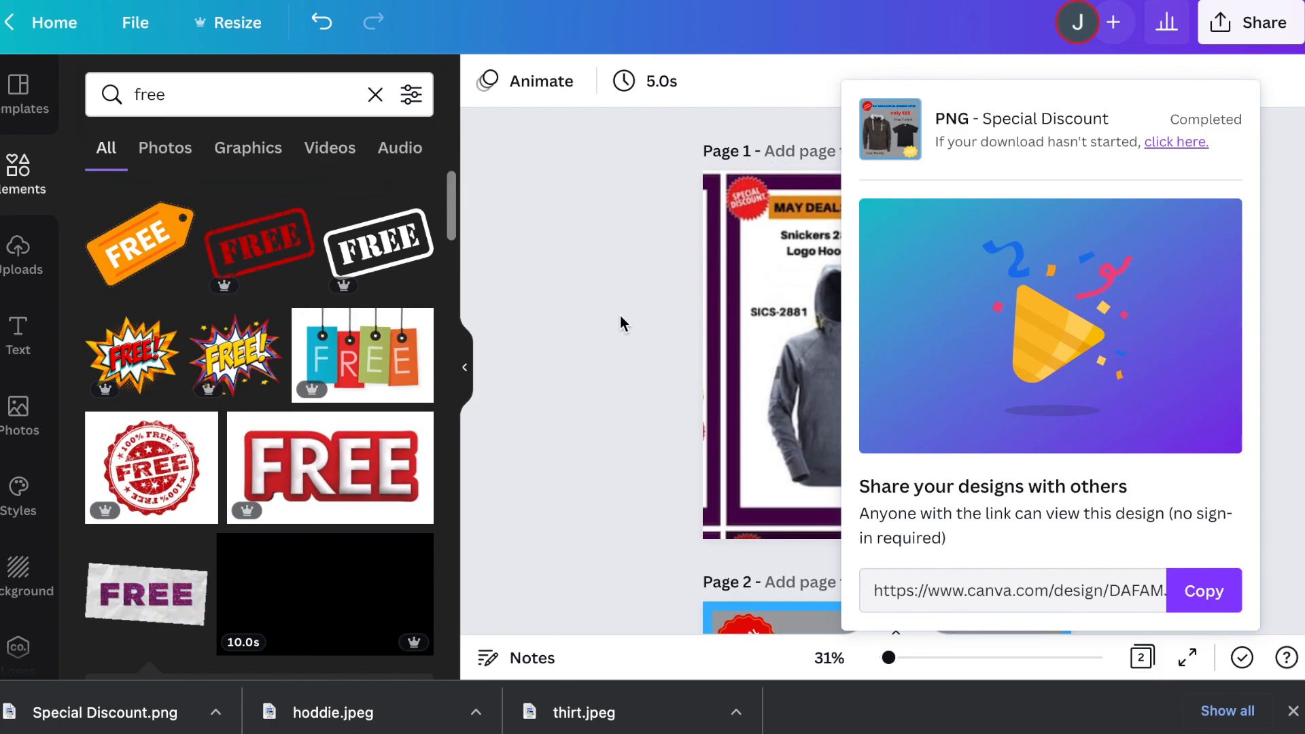
Step: Dismiss the completed download's sharing pop-up in Canva and view the finished graphic on page 2
left_click(594, 335)
scroll(671, 386, "down", 5)
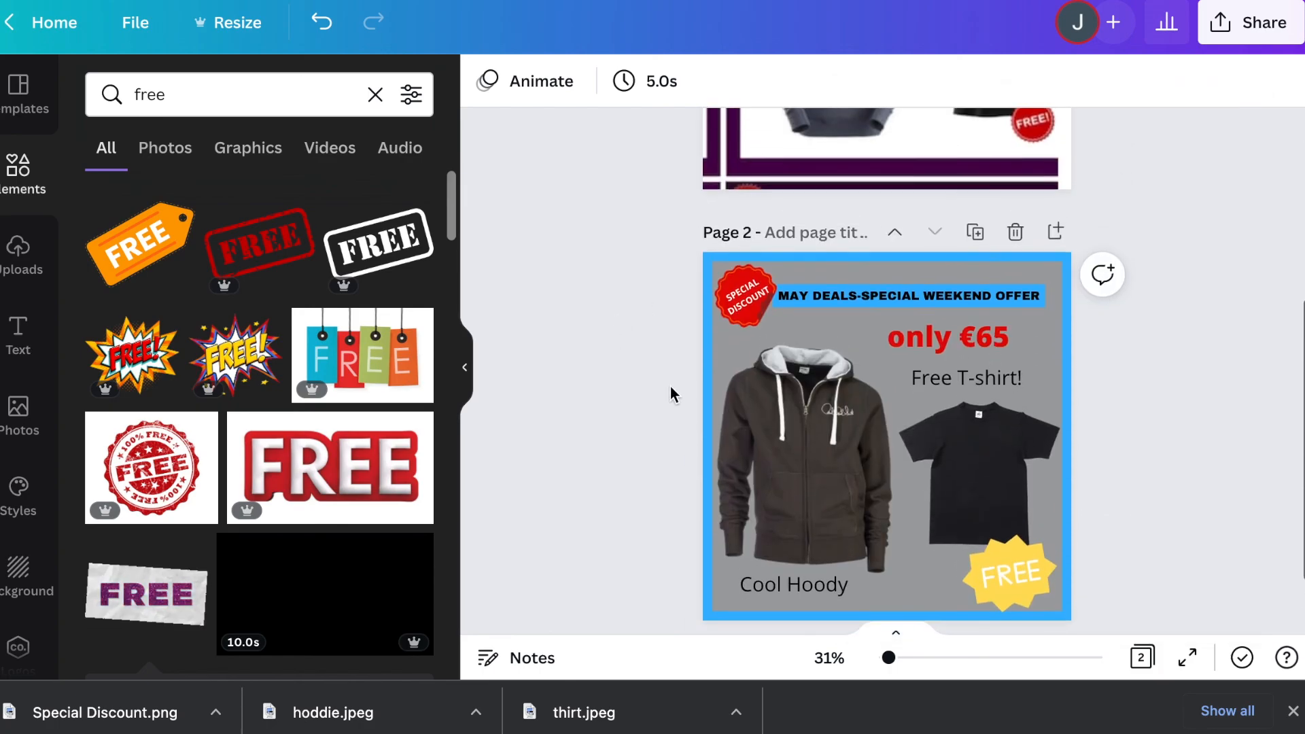